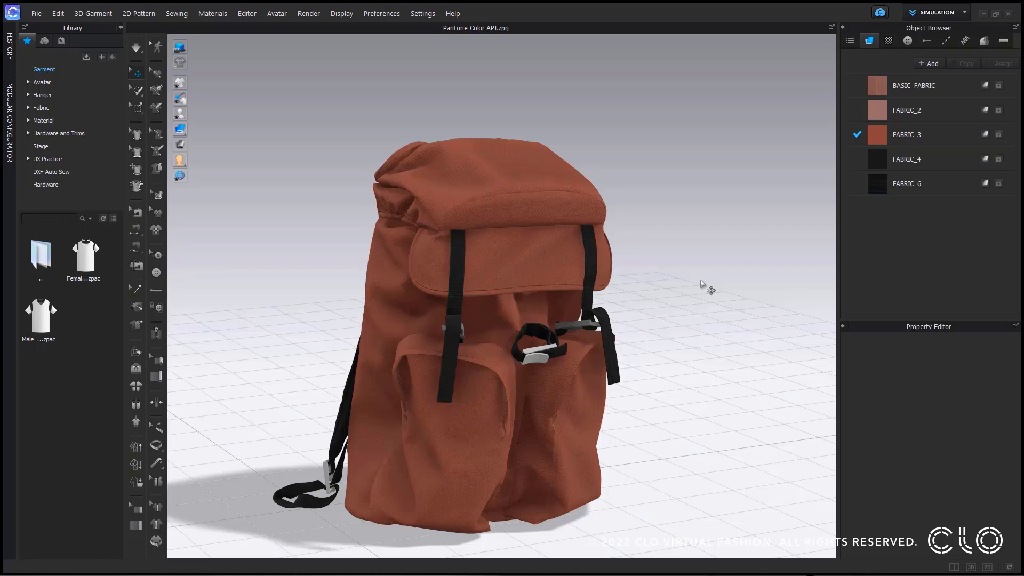
# Open the color settings of FABRIC_3 and display the Pantone color palette
pyautogui.click(939, 135)
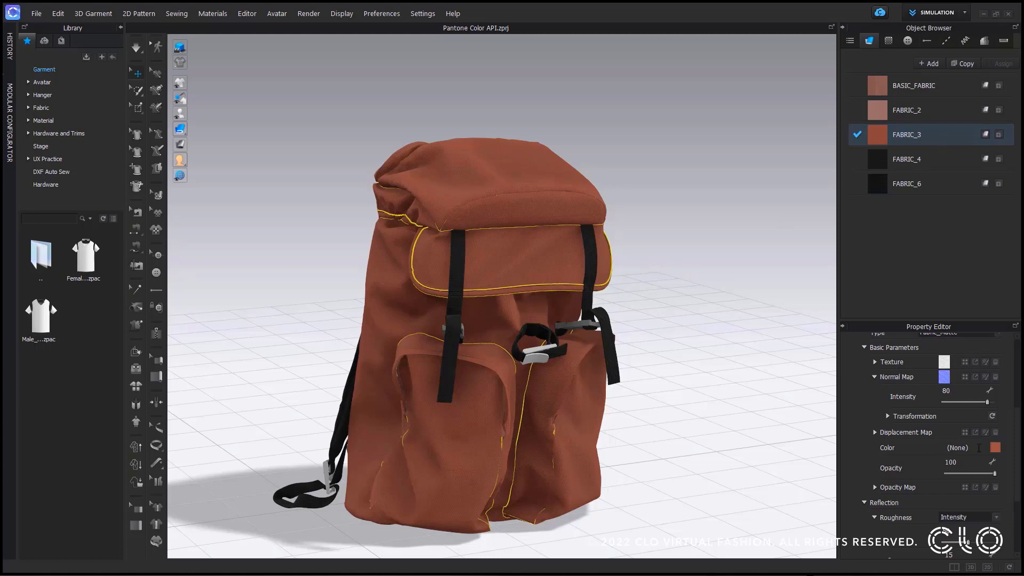
pyautogui.click(539, 357)
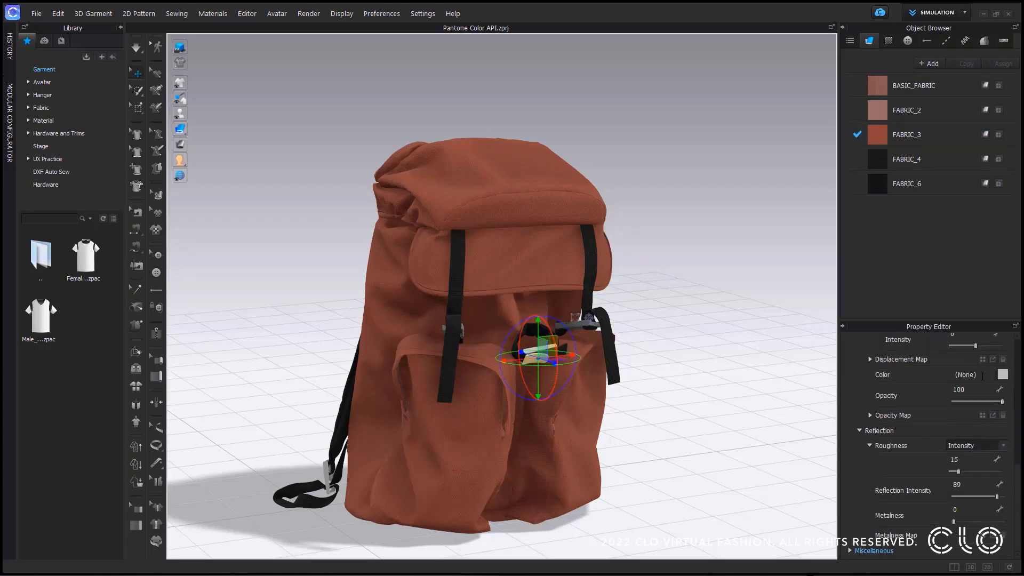
pyautogui.click(942, 135)
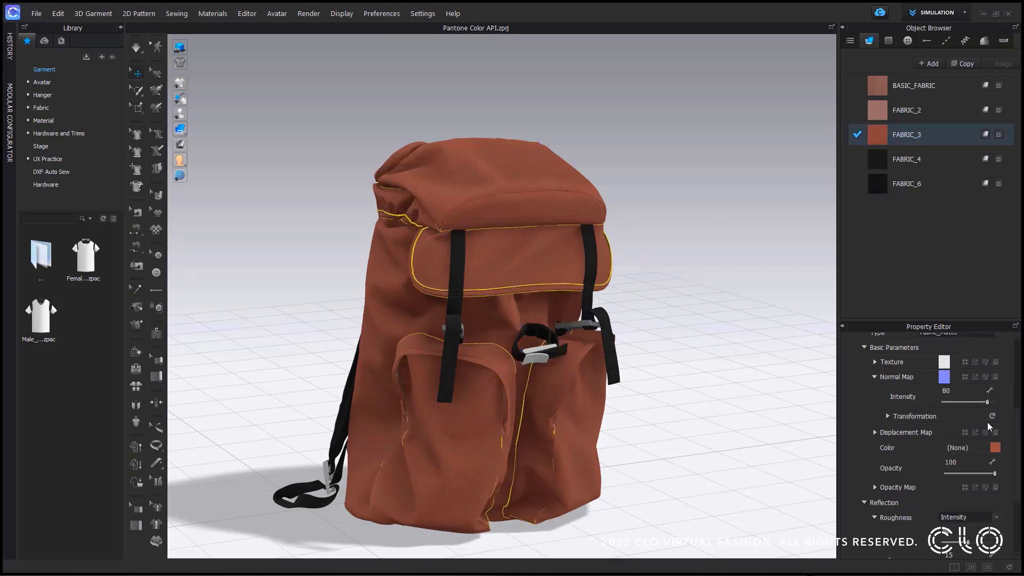
pyautogui.click(995, 448)
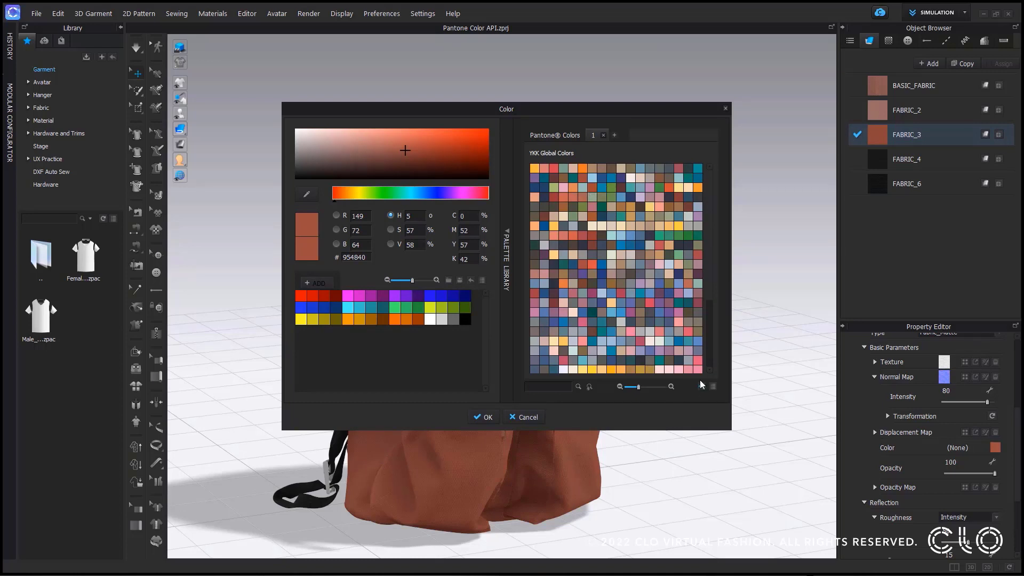
pyautogui.click(555, 136)
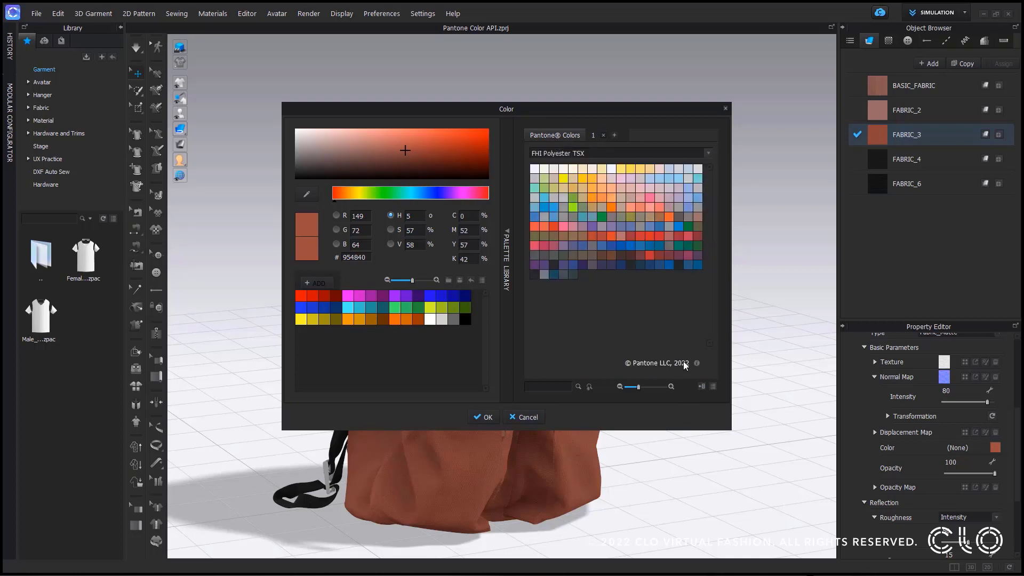
pyautogui.moveTo(697, 365)
# Preview the FHI Nylon Brights TN Pantone library and settle on FHI Cotton TCX
pyautogui.click(709, 153)
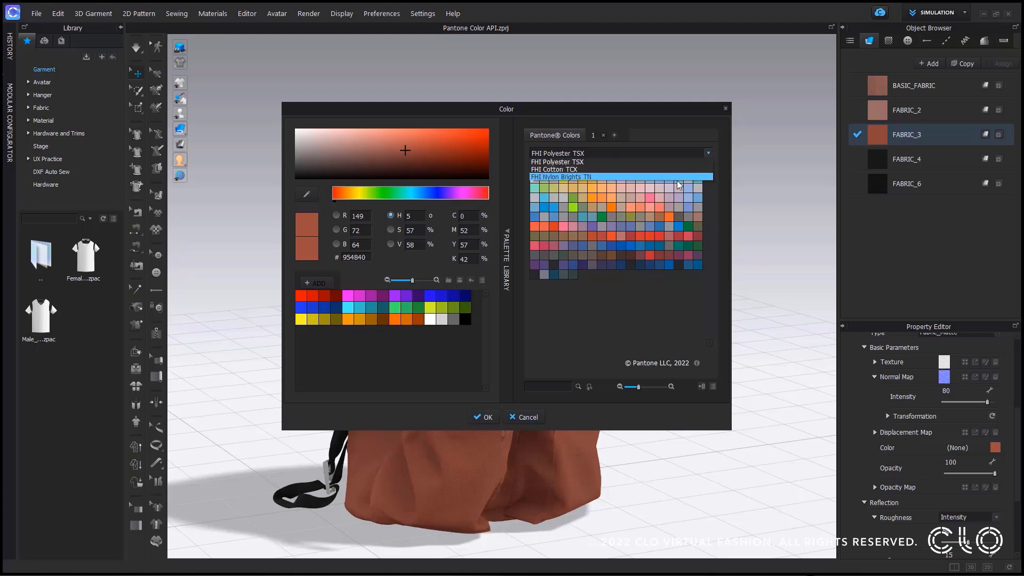
pyautogui.click(676, 178)
pyautogui.click(706, 152)
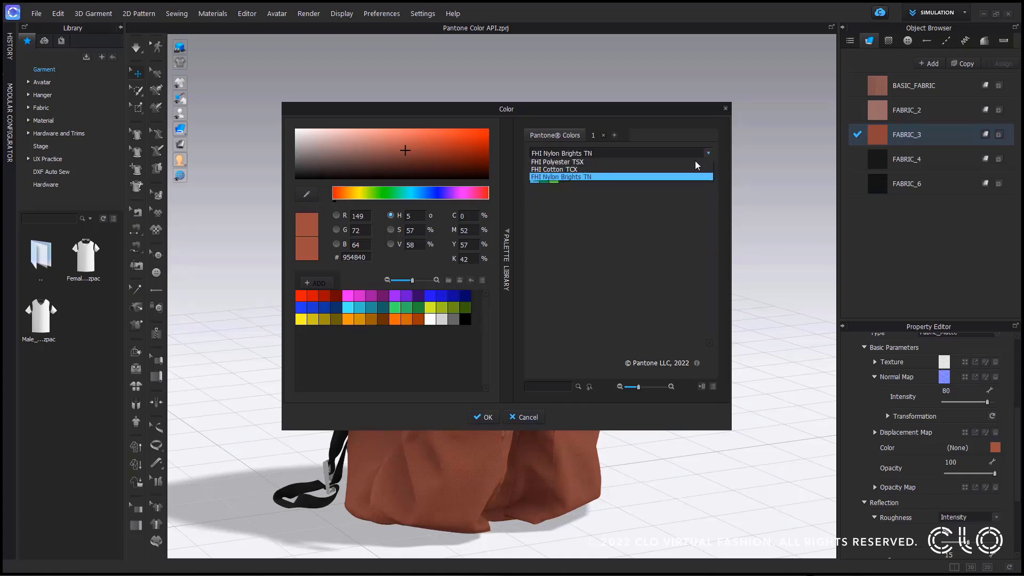
pyautogui.click(689, 169)
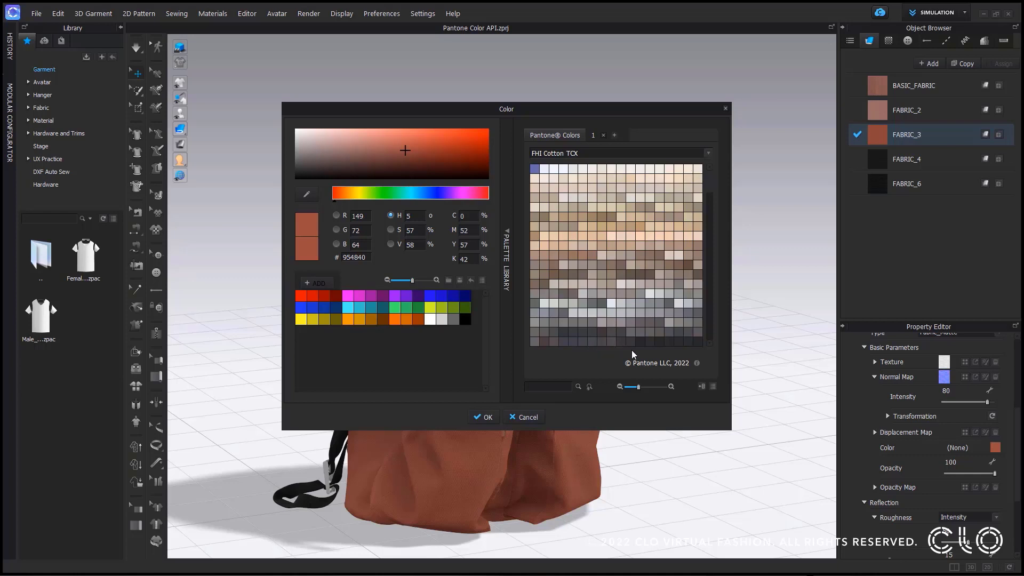
# View the FHI Cotton TCX colors with their names, enlarge the swatches slightly and return to the swatch-only grid
pyautogui.click(712, 387)
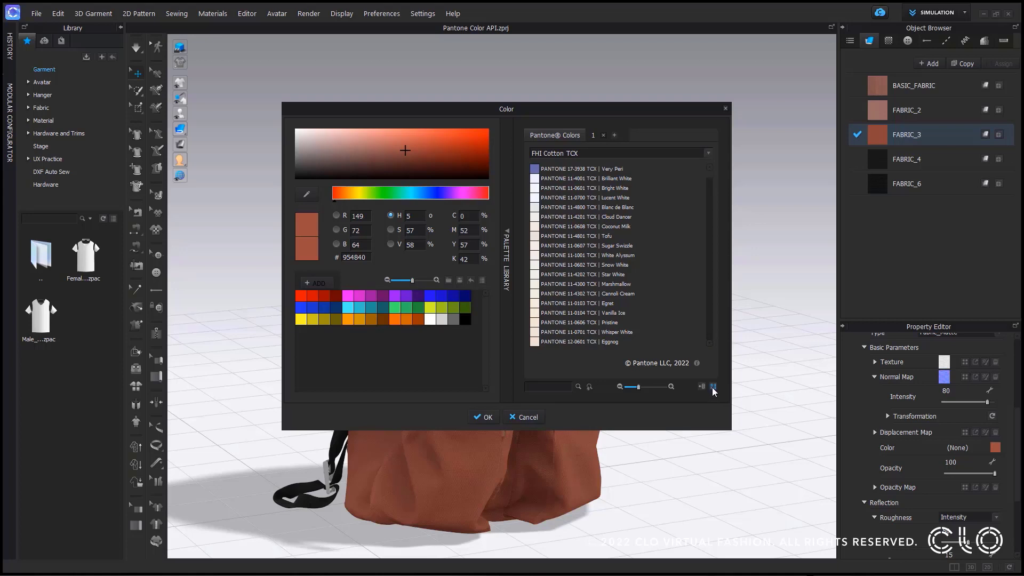
pyautogui.click(713, 387)
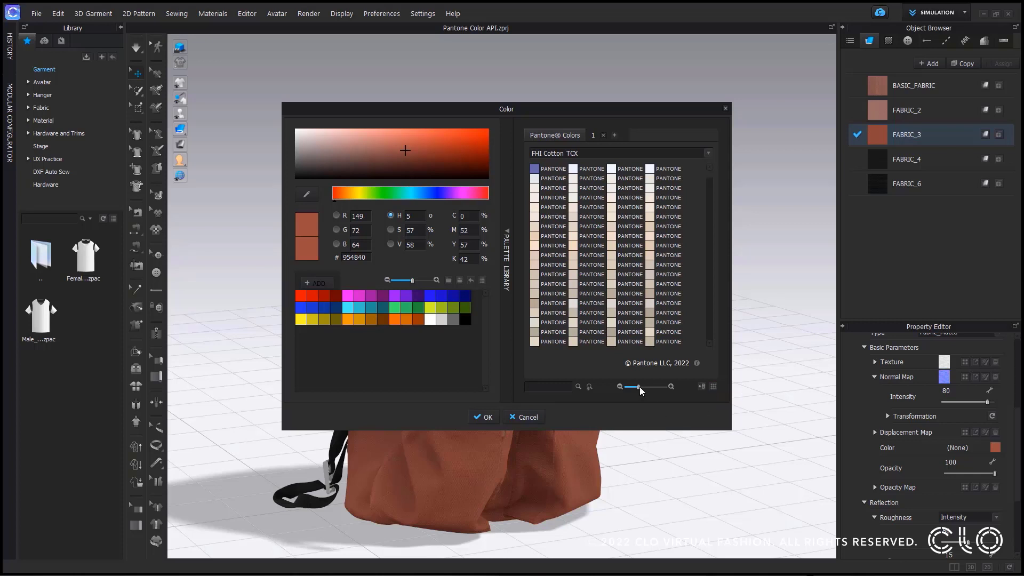
pyautogui.moveTo(639, 386)
pyautogui.mouseDown()
pyautogui.moveTo(654, 388)
pyautogui.moveTo(642, 388)
pyautogui.mouseUp()
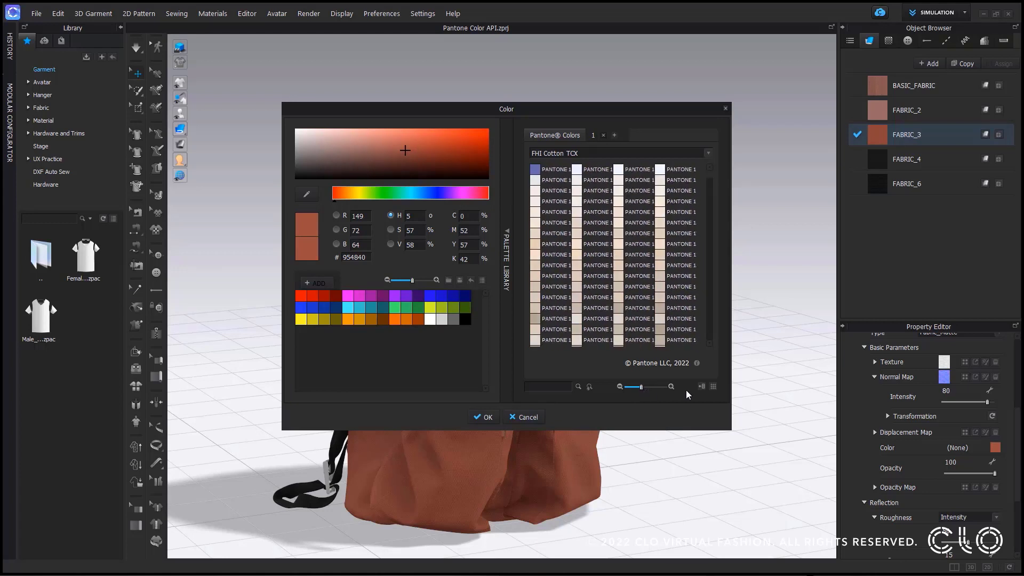
pyautogui.click(714, 387)
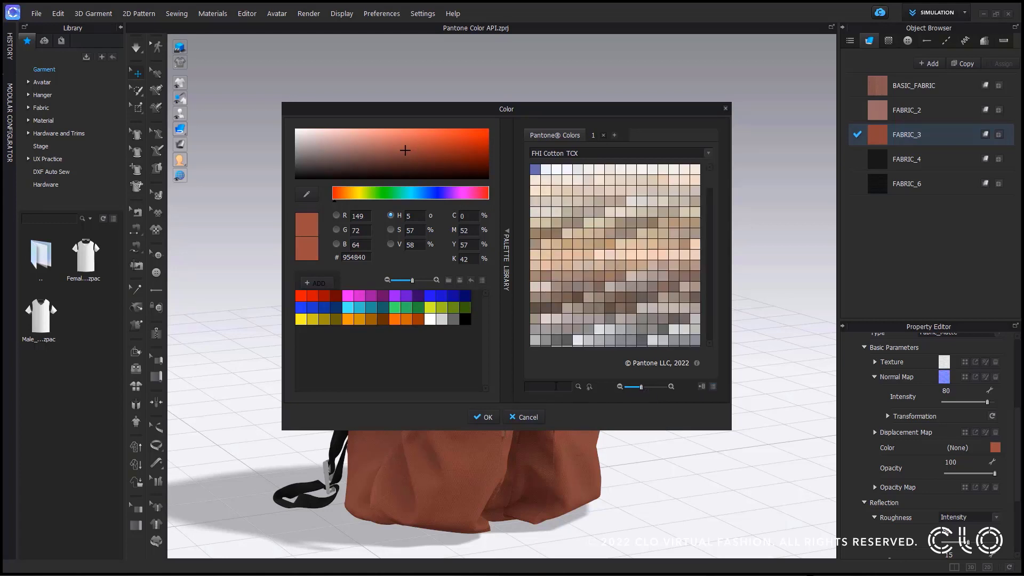
# Search the palette library for color codes 1850 and 255, and clear the search
pyautogui.write('1850')
pyautogui.press('Return')
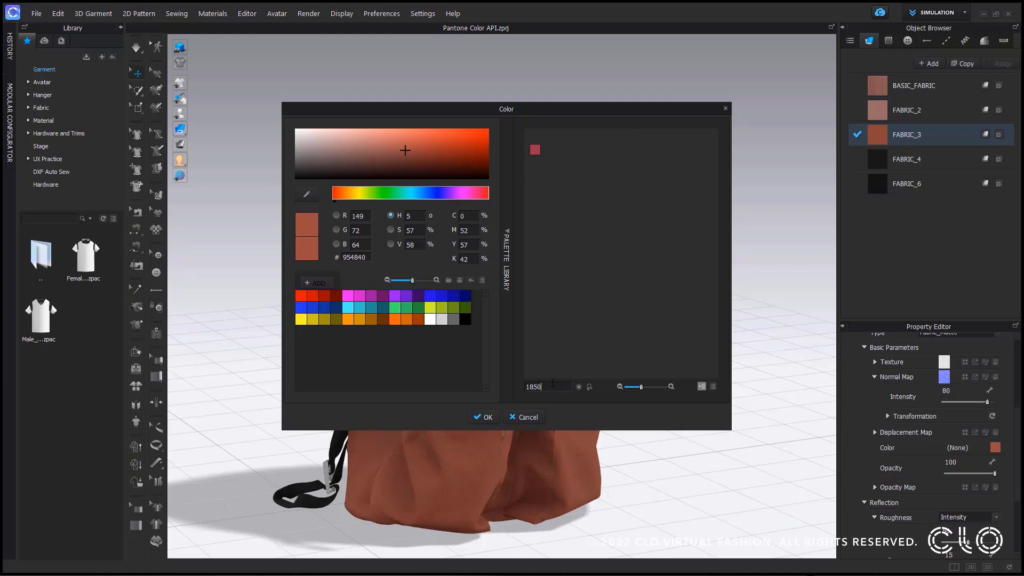
pyautogui.press('BackSpace')
pyautogui.press('BackSpace')
pyautogui.press('BackSpace')
pyautogui.write('\\255')
pyautogui.press('BackSpace')
pyautogui.press('BackSpace')
pyautogui.press('BackSpace')
pyautogui.press('BackSpace')
pyautogui.write('255')
pyautogui.click(579, 388)
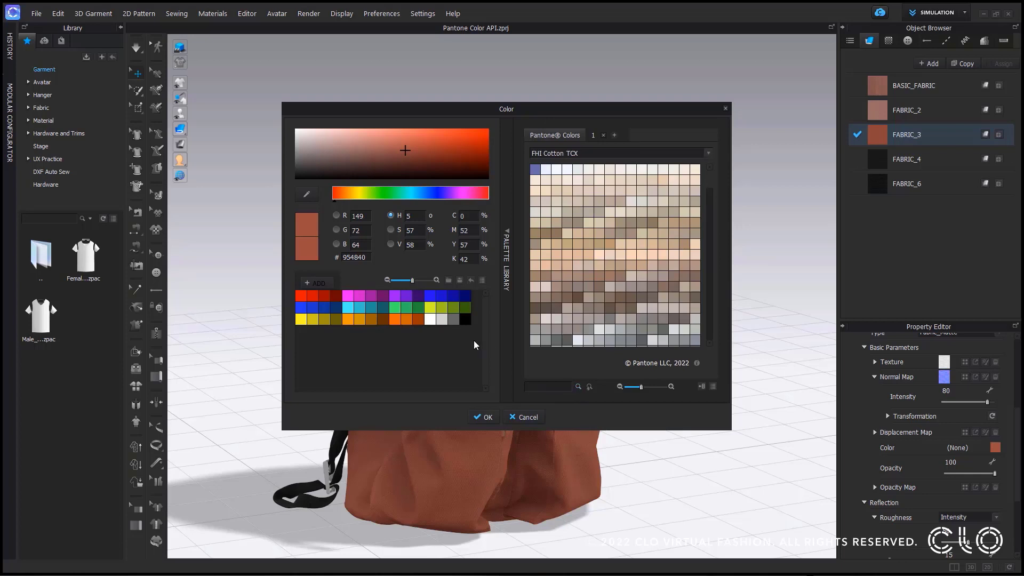
# Set the fabric to muted green 7D8464, look up similar library colors and close that search
pyautogui.click(432, 307)
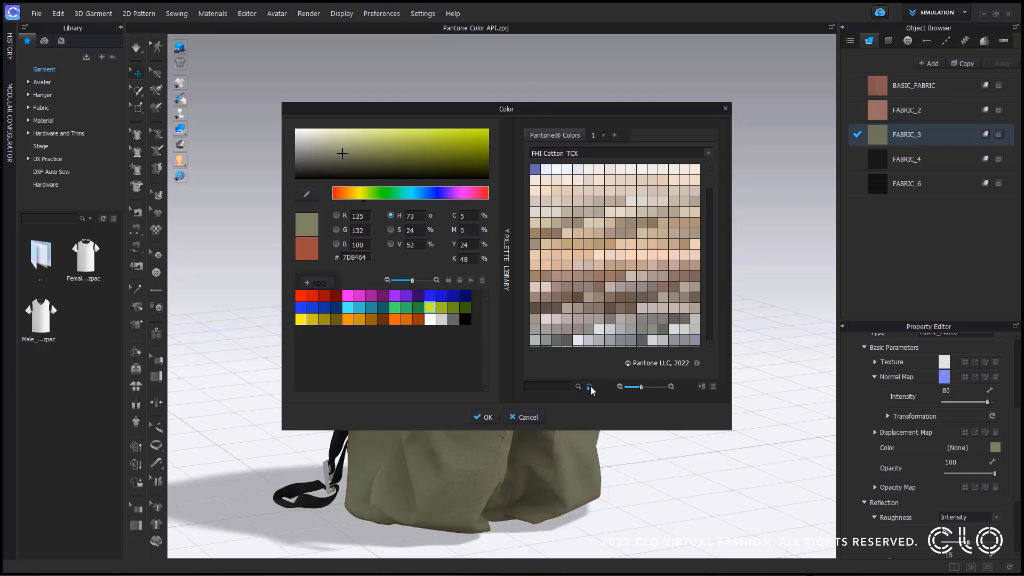
pyautogui.click(590, 386)
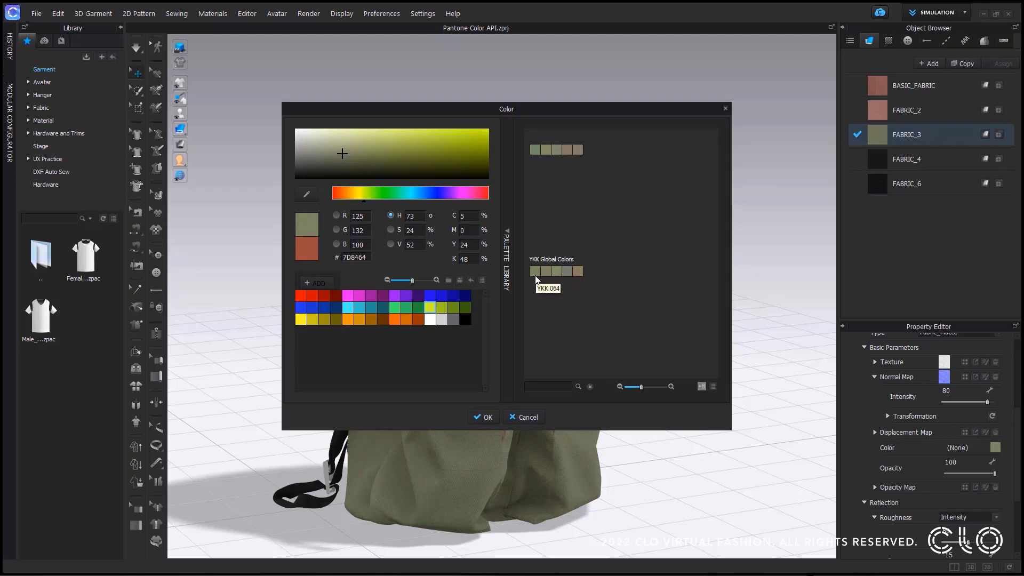
pyautogui.click(590, 387)
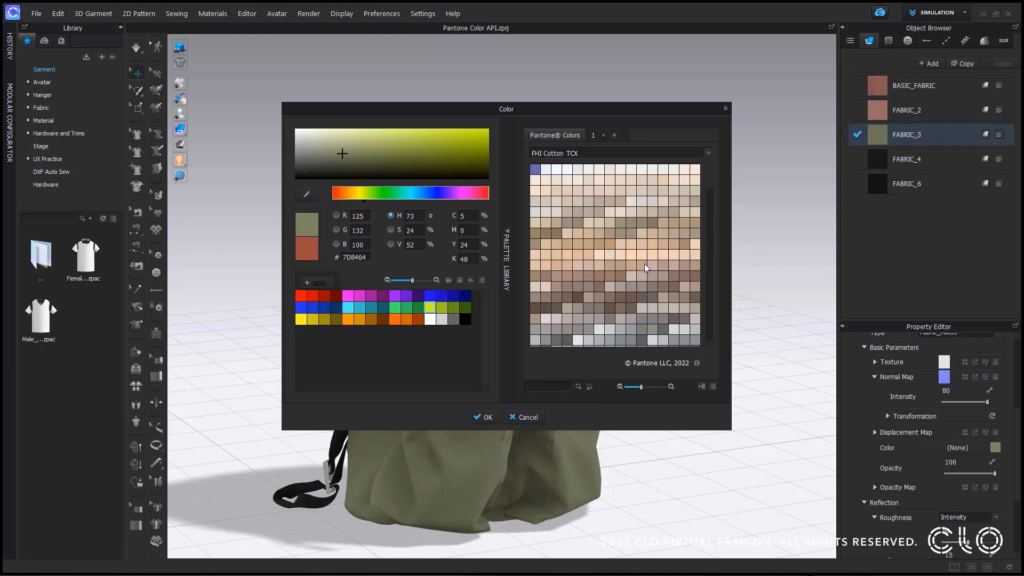
# Apply the Pale Gold swatch from the end of the FHI Cotton TCX library to FABRIC_3 and confirm the color
pyautogui.scroll(-3, 644, 270)
pyautogui.scroll(-1, 639, 310)
pyautogui.moveTo(707, 181); pyautogui.dragTo(715, 342)
pyautogui.click(673, 331)
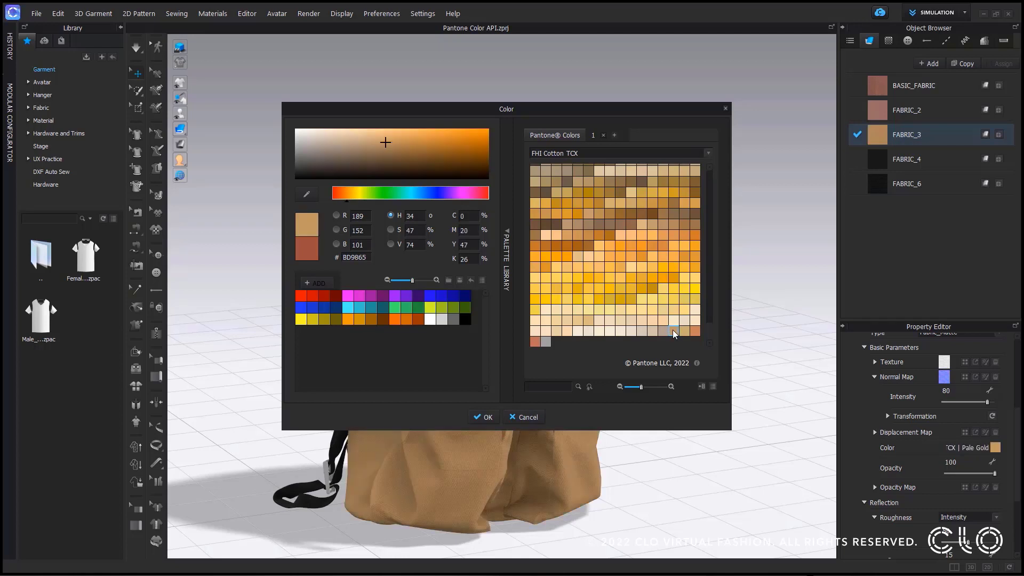
pyautogui.moveTo(580, 108); pyautogui.dragTo(798, 74)
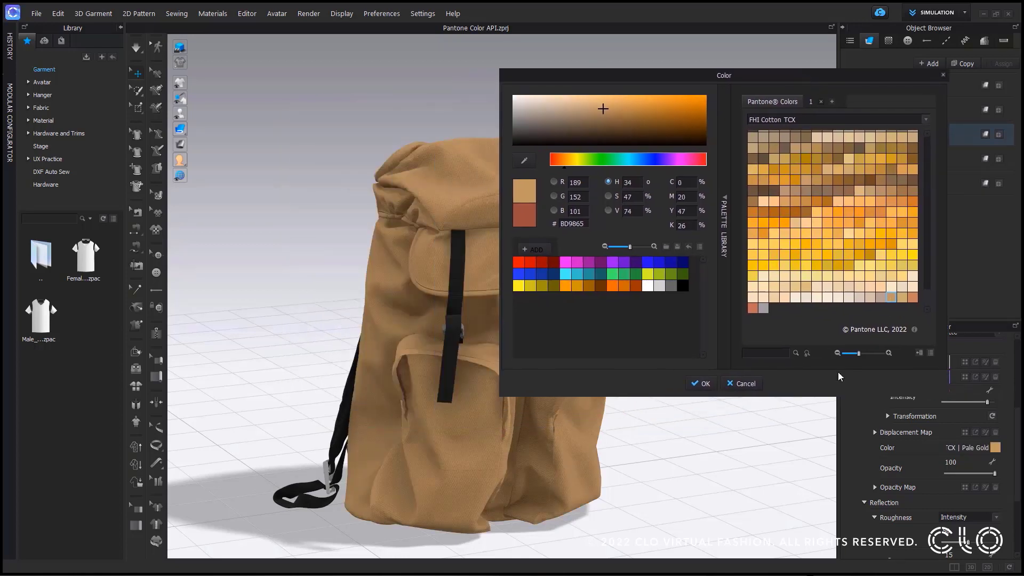
pyautogui.click(700, 384)
pyautogui.click(950, 85)
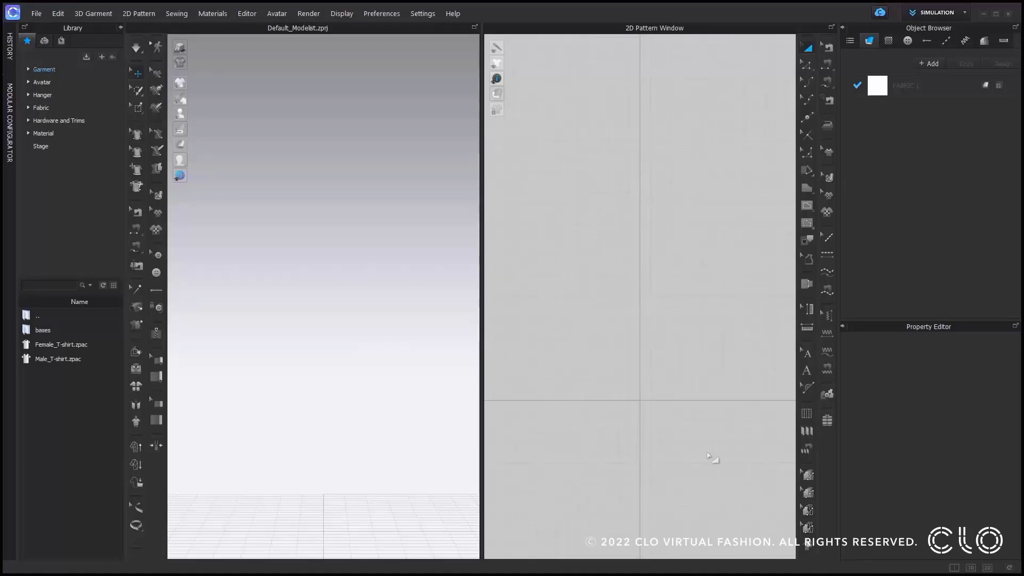
# Open the Parametric Pattern Editor and create the Body Front and Body Back patterns with Symmetry enabled for both
pyautogui.click(244, 13)
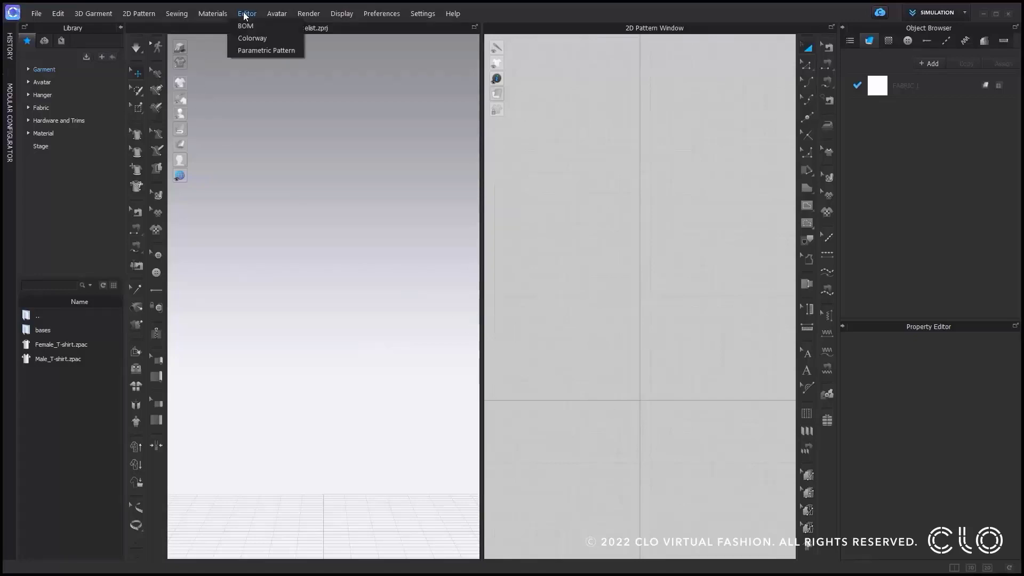
pyautogui.click(262, 50)
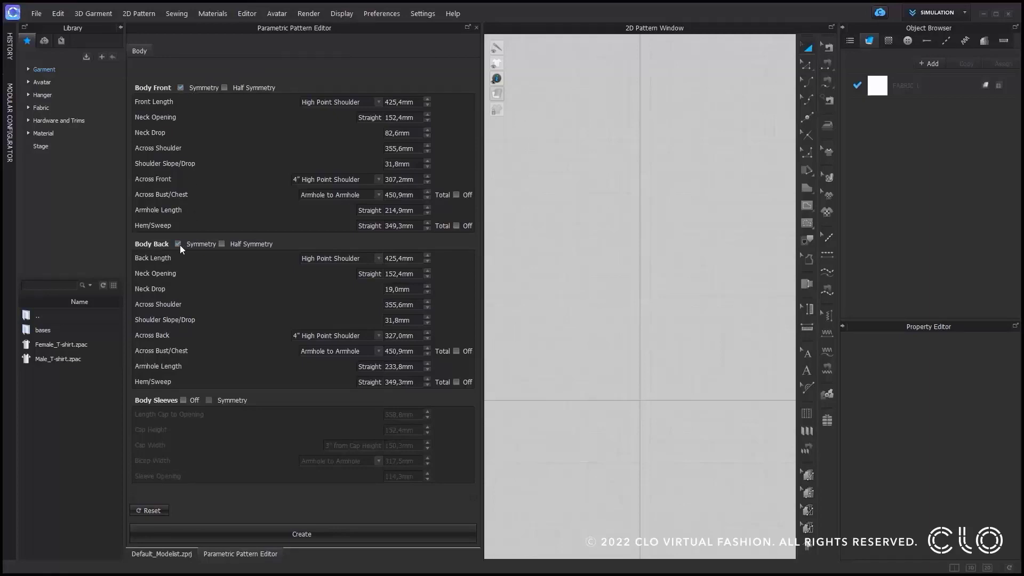
pyautogui.click(306, 532)
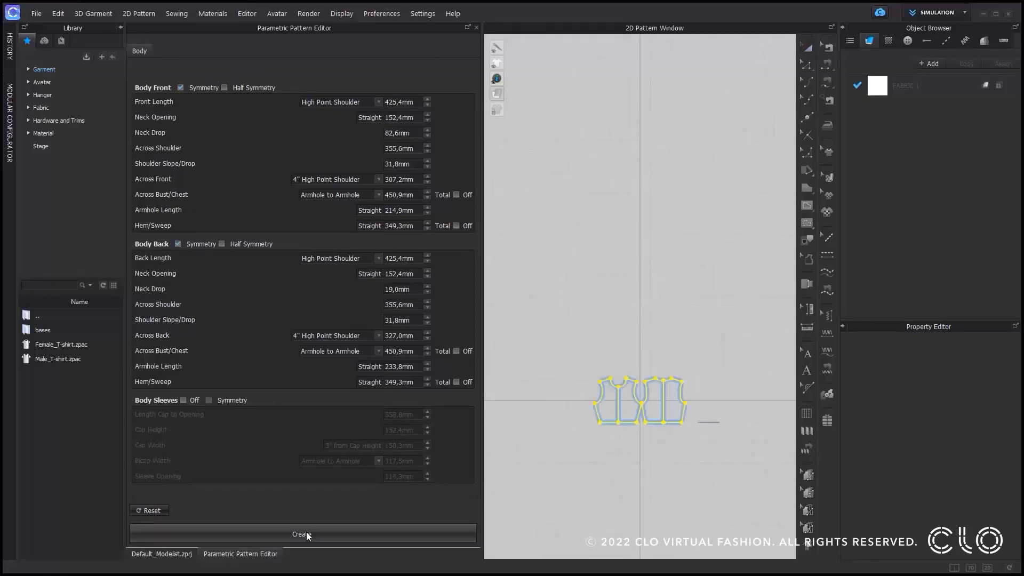
pyautogui.click(639, 432)
# Move one half of the symmetric front pattern away from the others, and delete all the patterns
pyautogui.moveTo(586, 380); pyautogui.dragTo(586, 380)
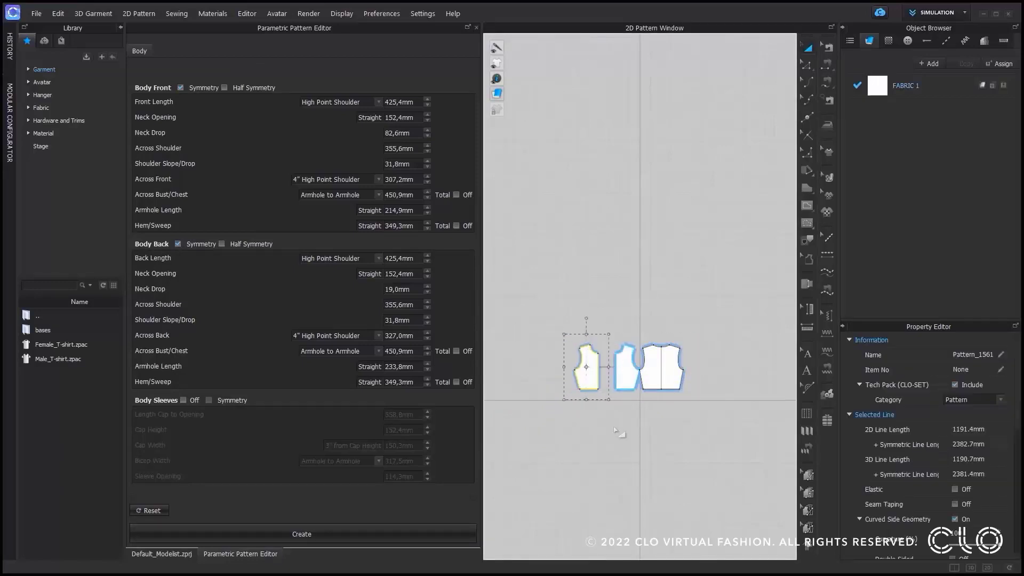
pyautogui.click(617, 430)
pyautogui.moveTo(700, 326); pyautogui.dragTo(564, 429)
pyautogui.press('Delete')
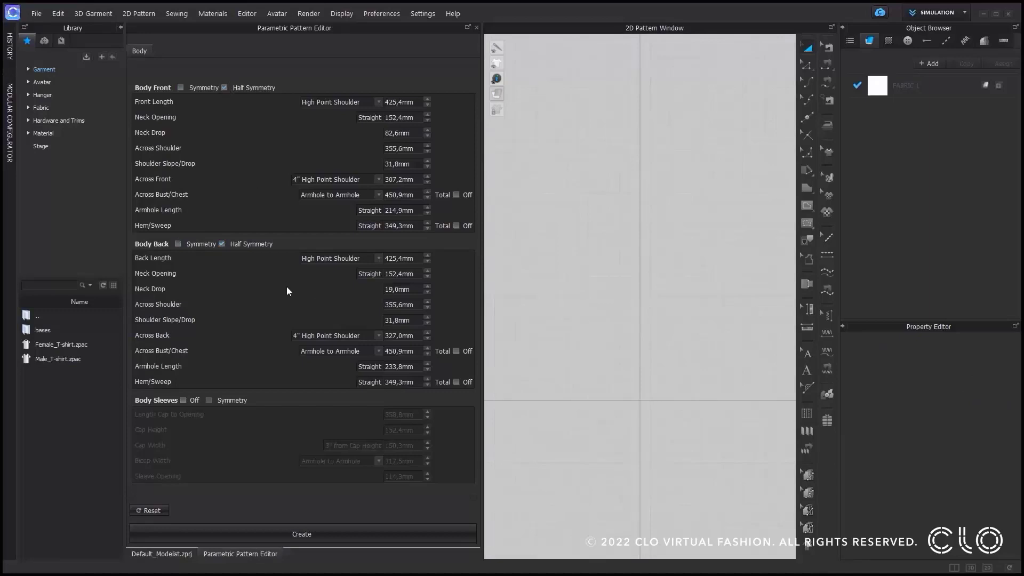
# Create and place the Body Front and Body Back patterns with Half Symmetry enabled, and delete them
pyautogui.click(344, 533)
pyautogui.click(681, 452)
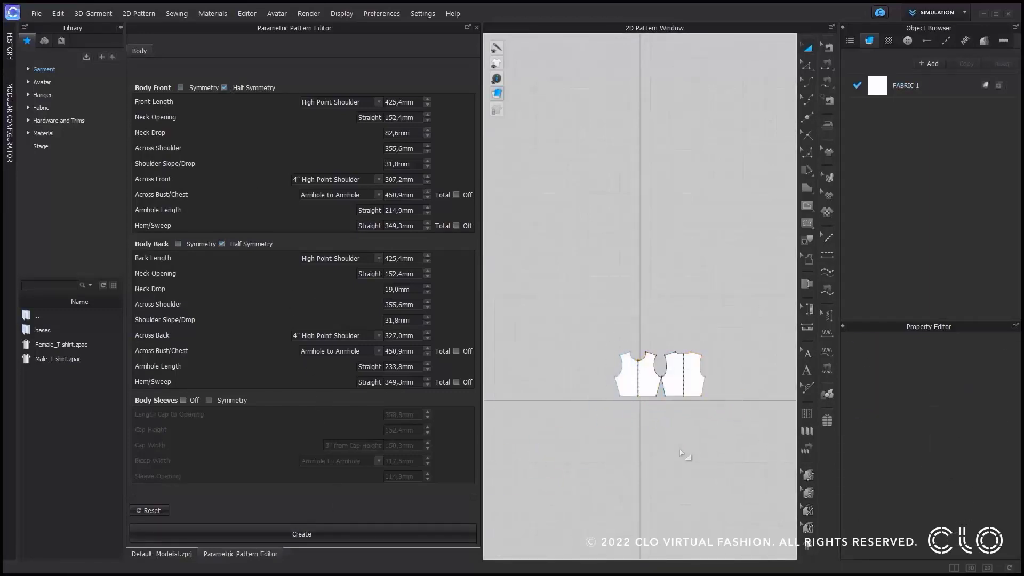
pyautogui.moveTo(725, 327); pyautogui.dragTo(585, 452)
pyautogui.press('Delete')
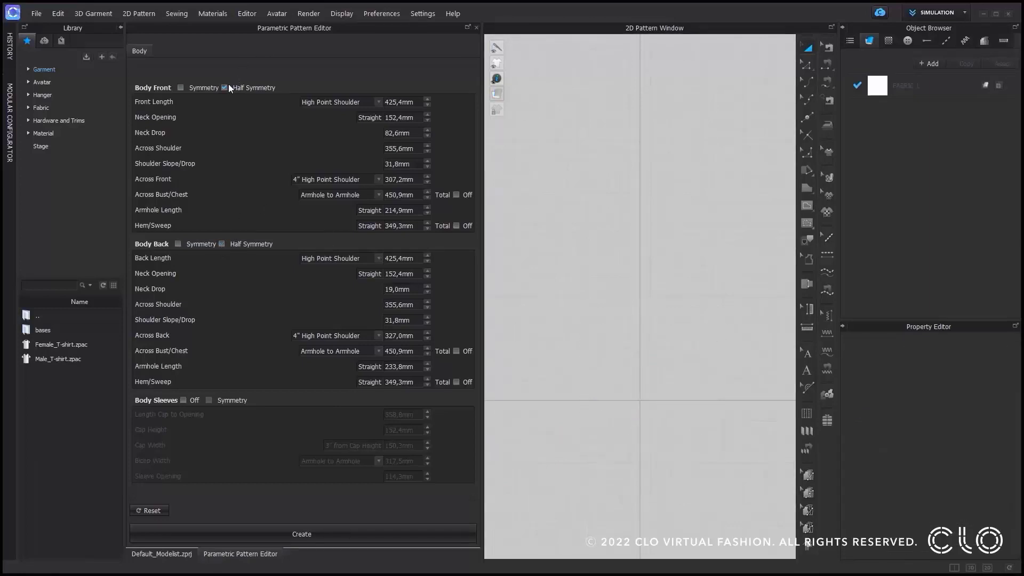
# Create and place the Body Front and Body Back patterns without any symmetry option, and delete them
pyautogui.click(334, 526)
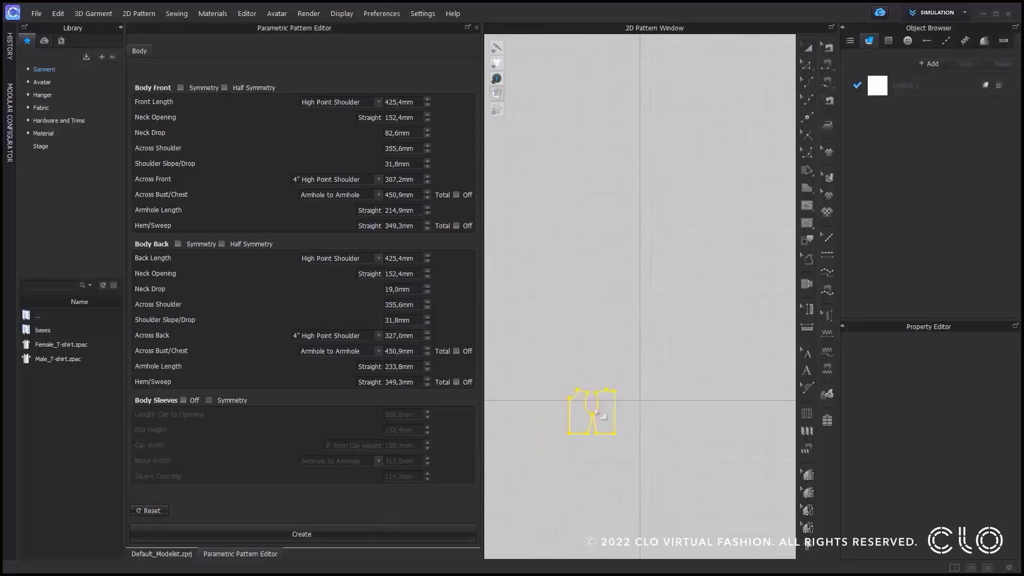
pyautogui.click(666, 443)
pyautogui.moveTo(695, 333); pyautogui.dragTo(589, 446)
pyautogui.press('Delete')
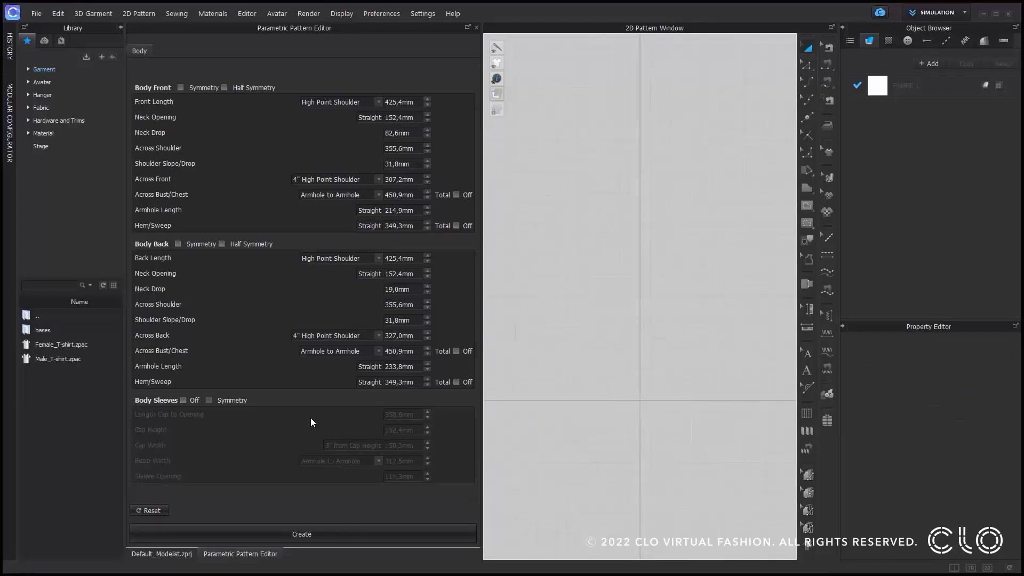
# Turn on Body Sleeves, create the body patterns with a sleeve, and delete all of them
pyautogui.click(182, 399)
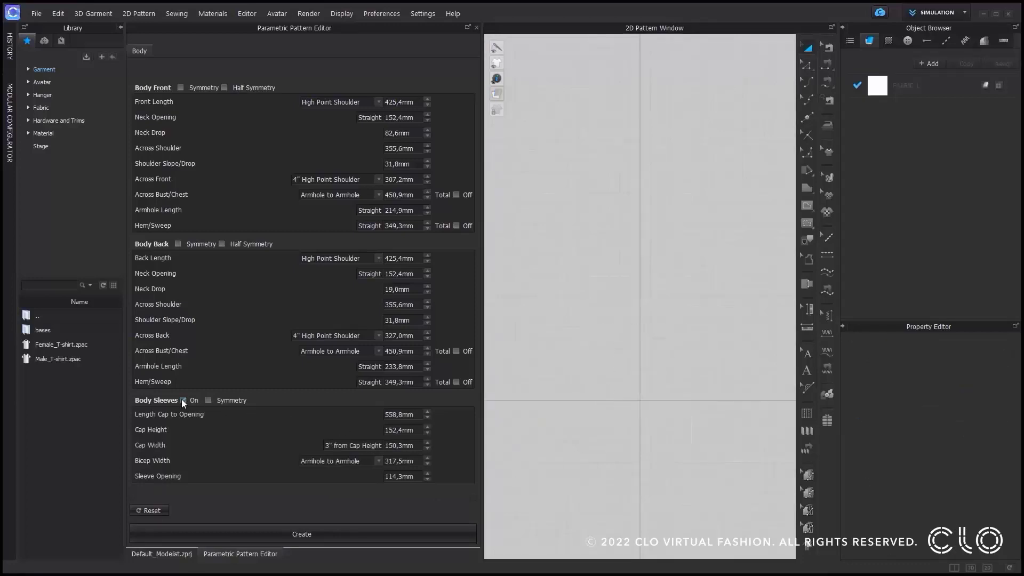
pyautogui.click(340, 535)
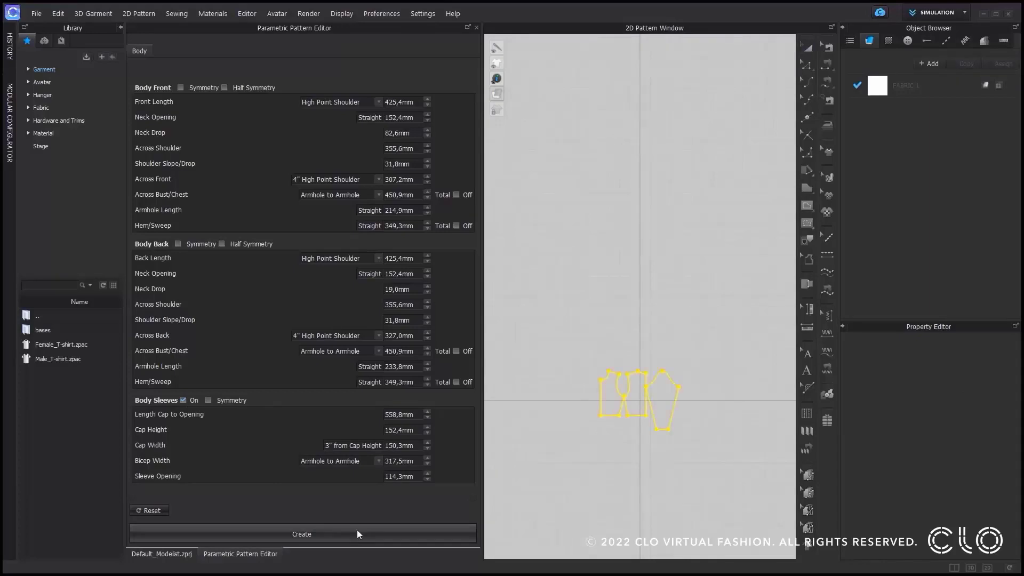
pyautogui.click(665, 398)
pyautogui.click(691, 480)
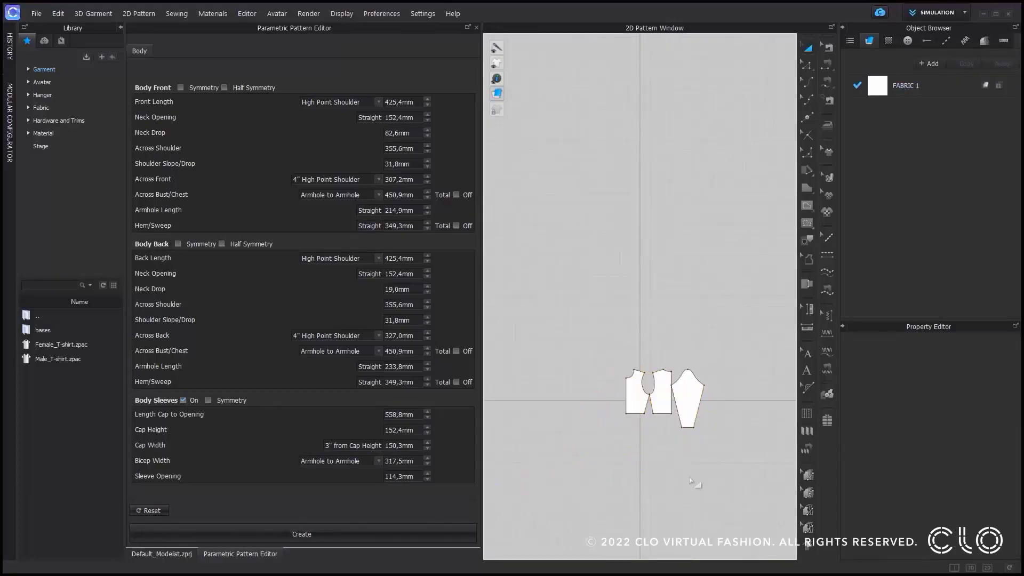
pyautogui.moveTo(720, 367); pyautogui.dragTo(615, 467)
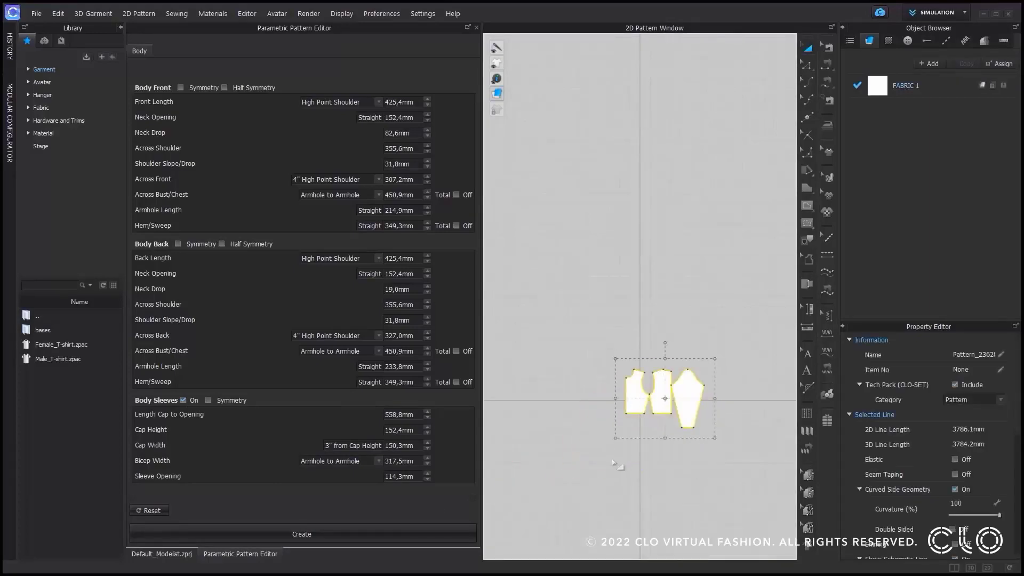
pyautogui.press('Delete')
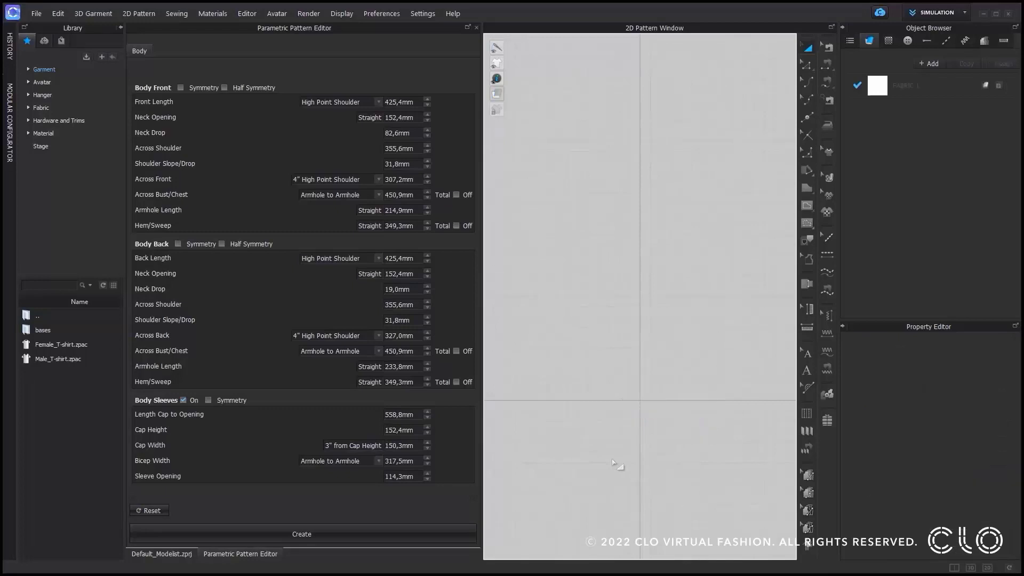
# Enable Symmetry for the Body Sleeves, create and place the body and sleeve patterns, and delete them all
pyautogui.click(208, 400)
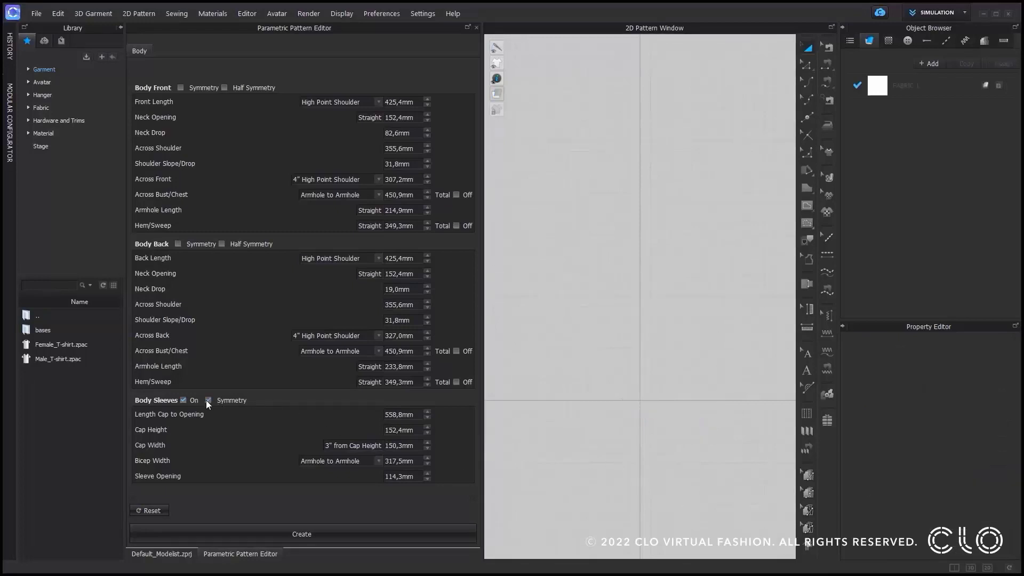
pyautogui.click(301, 532)
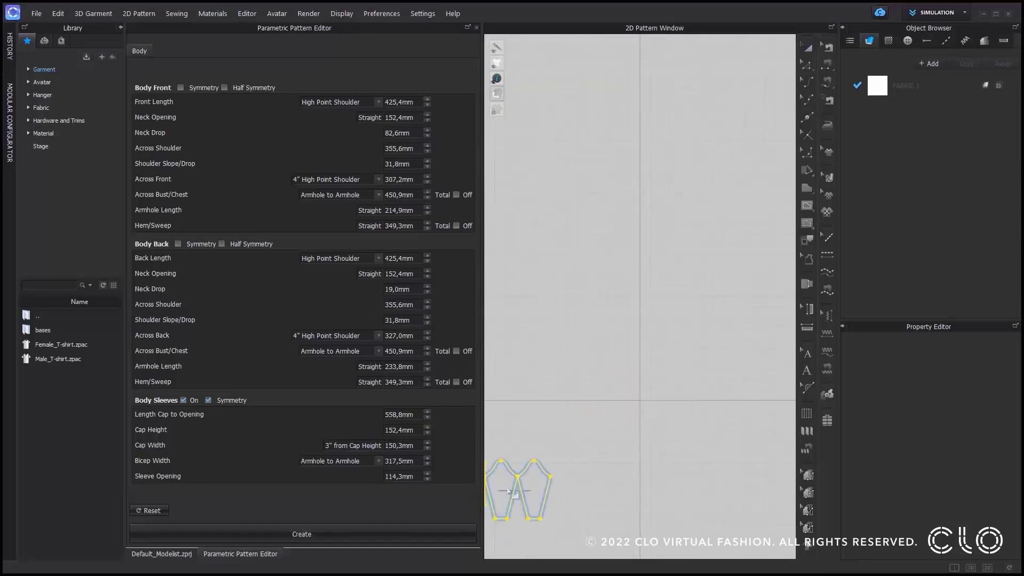
pyautogui.click(667, 396)
pyautogui.click(691, 467)
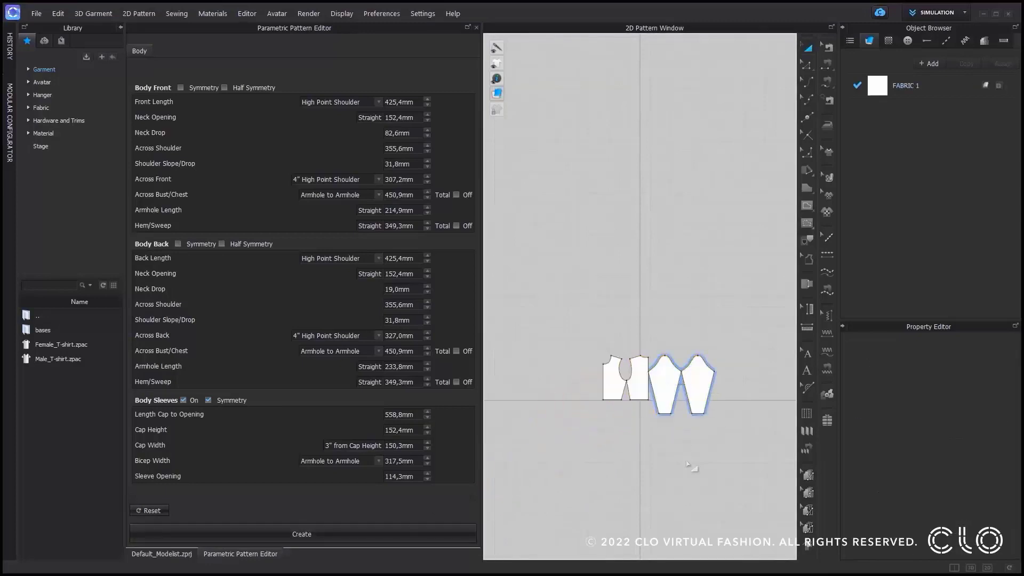
pyautogui.moveTo(765, 320); pyautogui.dragTo(608, 460)
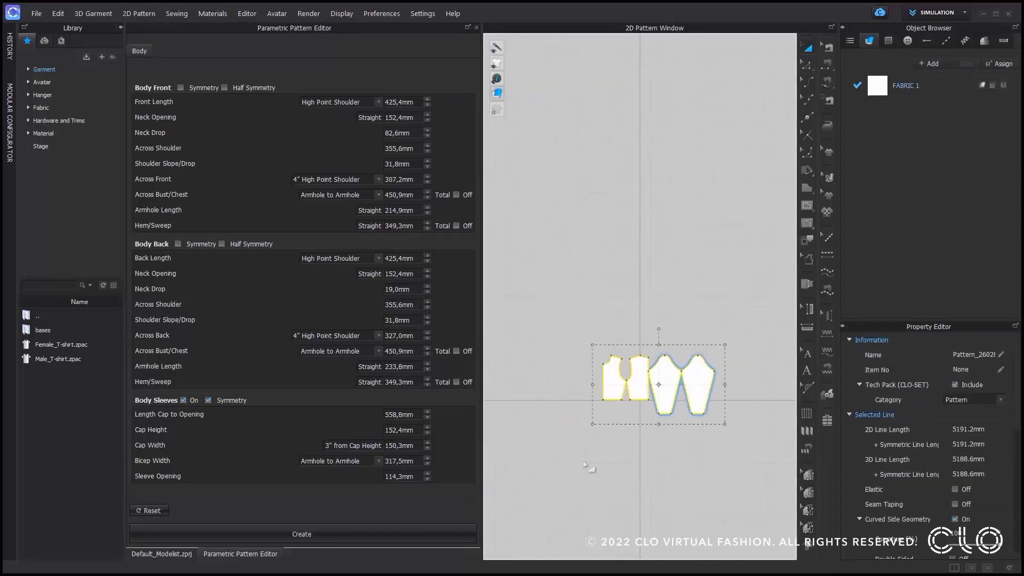
pyautogui.press('Delete')
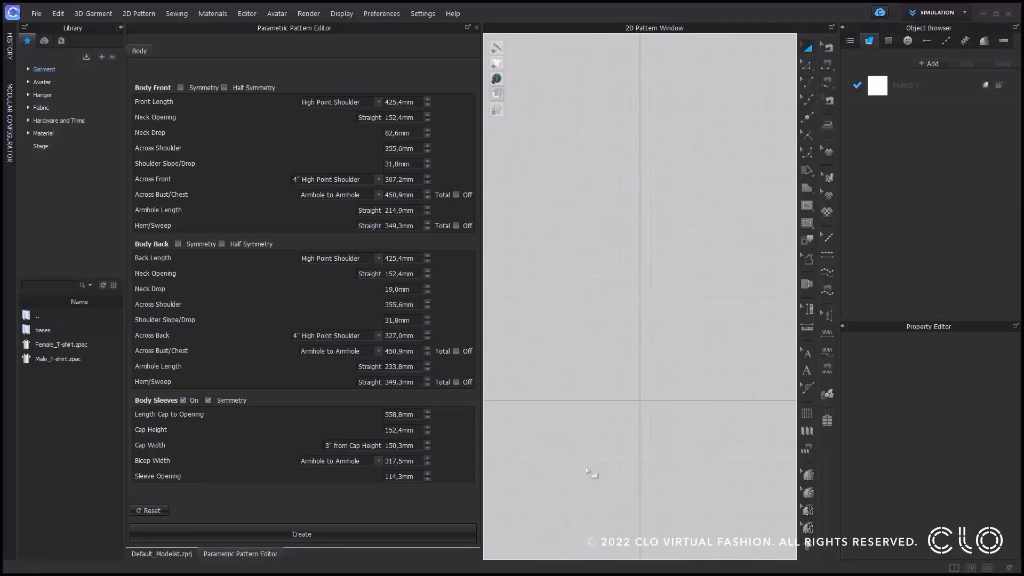
# Reset the parametric pattern settings, and set the Body Front's Front Length to 540 mm measured from High Point Shoulder
pyautogui.click(161, 509)
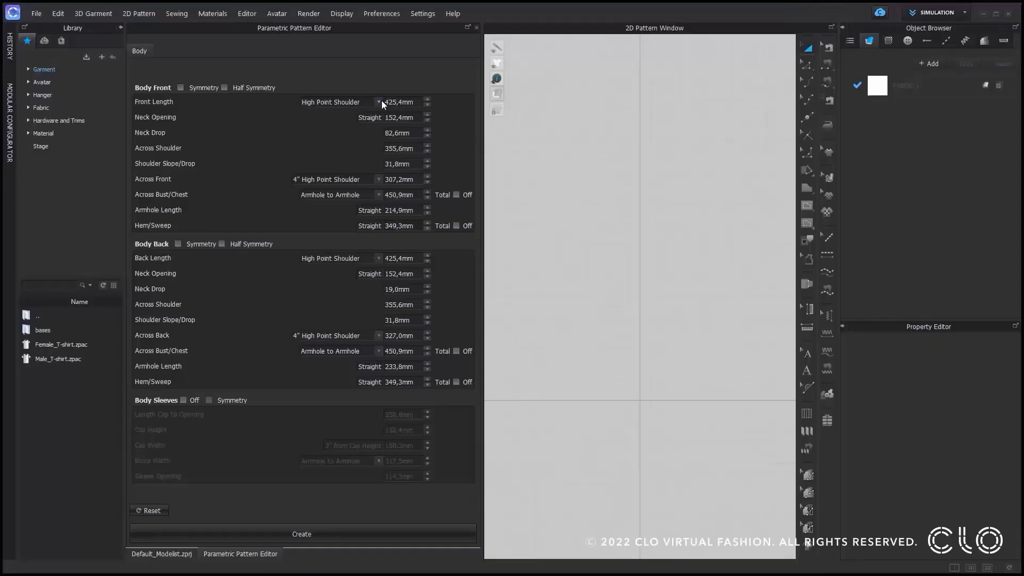
pyautogui.click(382, 100)
pyautogui.click(365, 110)
pyautogui.doubleClick(412, 103)
pyautogui.write('540')
pyautogui.press('Return')
# Set the Body Front's Neck Opening to 190 mm and its Neck Drop to 70 mm
pyautogui.doubleClick(419, 117)
pyautogui.write('190')
pyautogui.doubleClick(400, 132)
pyautogui.write('70')
pyautogui.press('Return')
# Set the Body Front's Across Shoulder to 390 mm and its Shoulder Slope/Drop to 40 mm
pyautogui.doubleClick(411, 149)
pyautogui.write('390')
pyautogui.press('Return')
pyautogui.doubleClick(416, 165)
pyautogui.write('40')
pyautogui.press('Return')
# Set the Body Front's Across Front to 360 mm, measured at 4" High Point Shoulder
pyautogui.click(370, 179)
pyautogui.click(363, 188)
pyautogui.doubleClick(400, 180)
pyautogui.write('360')
pyautogui.press('Return')
# Use the total Across Bust/Chest measurement from Armhole to Armhole for the Body Front, and set it to 840 mm
pyautogui.click(378, 196)
pyautogui.click(372, 204)
pyautogui.click(457, 194)
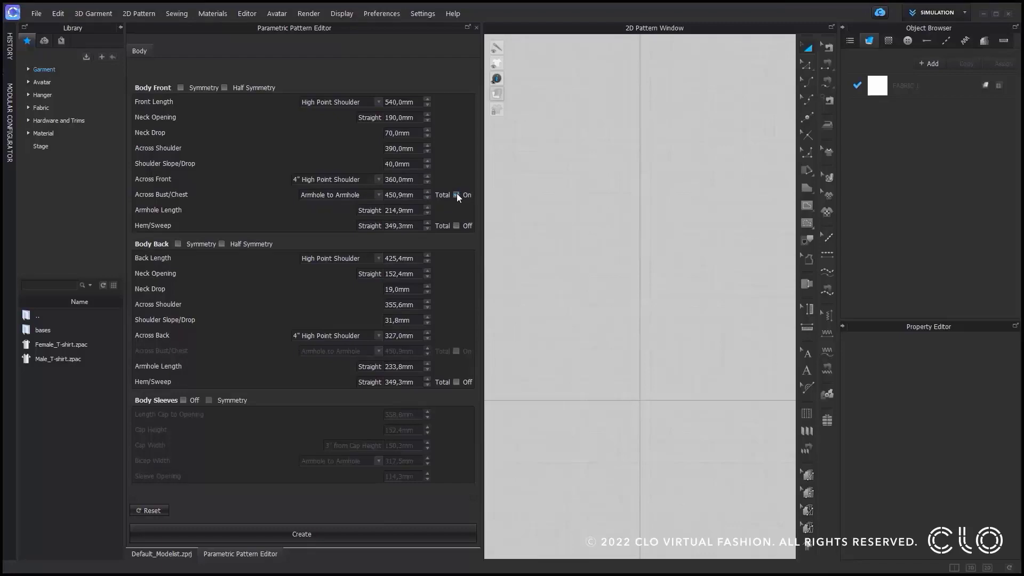
pyautogui.doubleClick(420, 196)
pyautogui.write('840')
pyautogui.press('Return')
# Set the Body Front's Armhole Length to 170 mm, and turn on Total for Hem/Sweep with a value of 840 mm
pyautogui.click(421, 207)
pyautogui.write('170')
pyautogui.press('Return')
pyautogui.click(456, 226)
pyautogui.click(421, 225)
pyautogui.write('840')
pyautogui.press('Return')
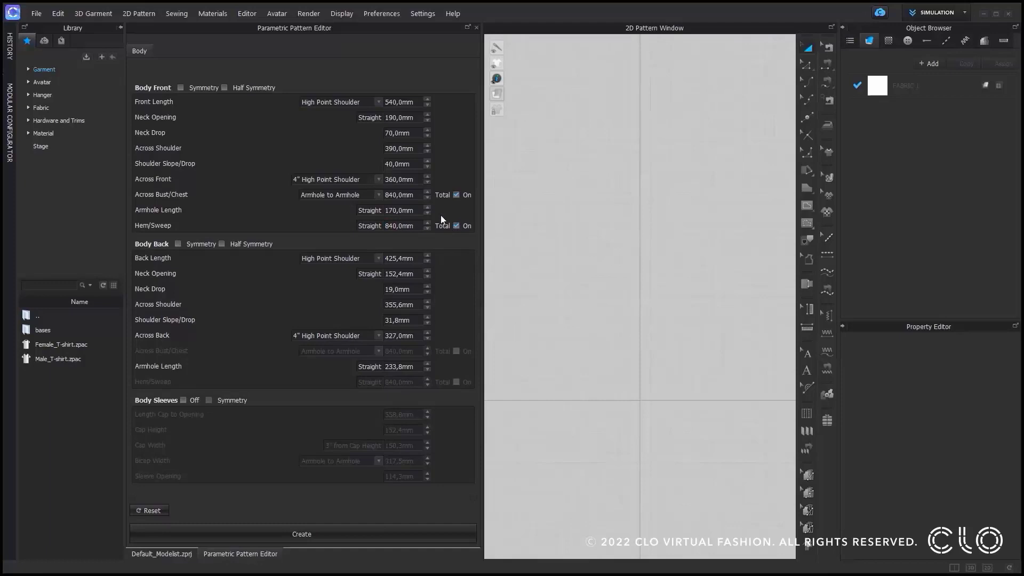
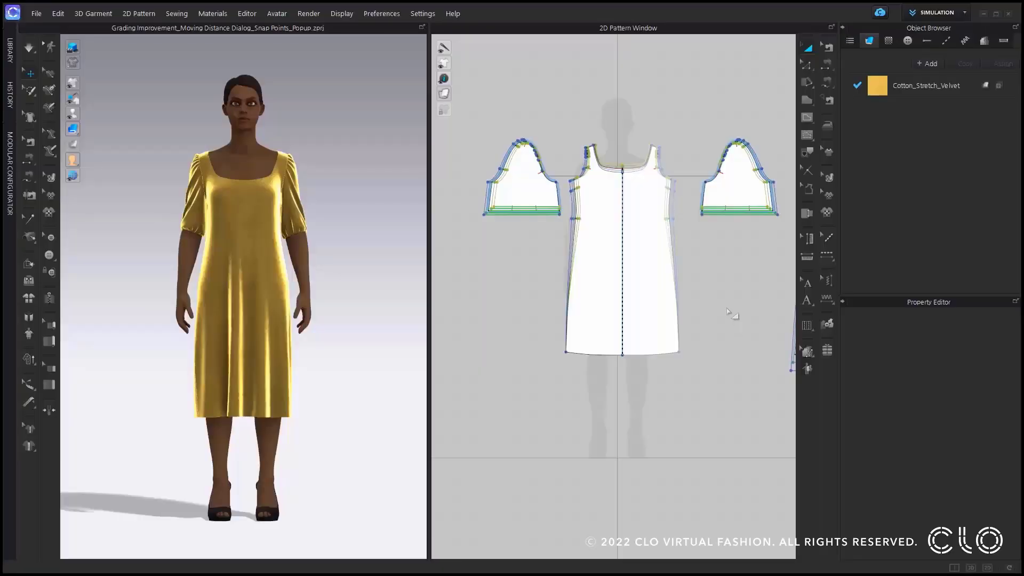
# Activate Edit Grading (Each) for work on the hem of the front dress pattern
pyautogui.scroll(1, 719, 304)
pyautogui.click(655, 283)
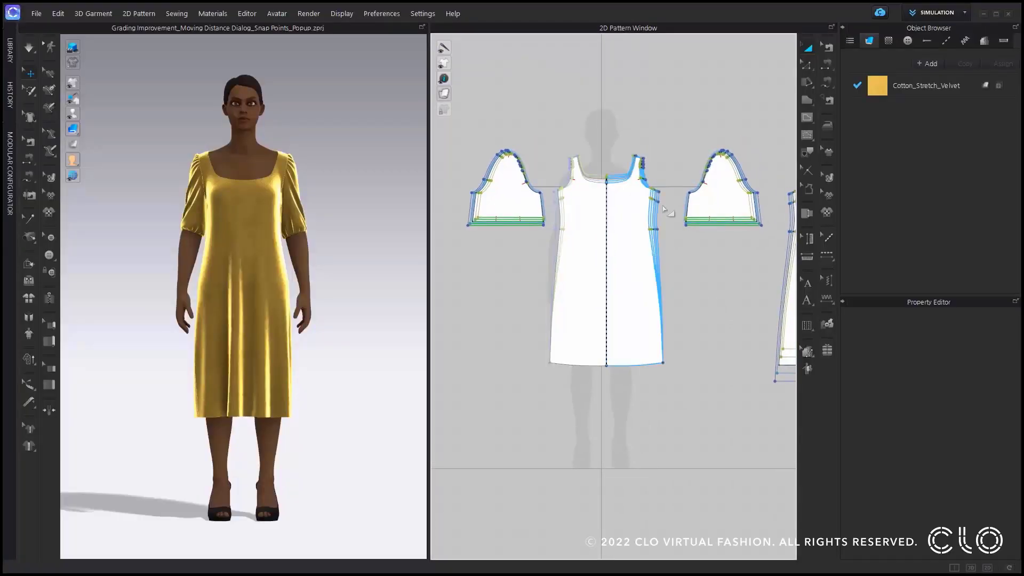
pyautogui.scroll(2, 625, 358)
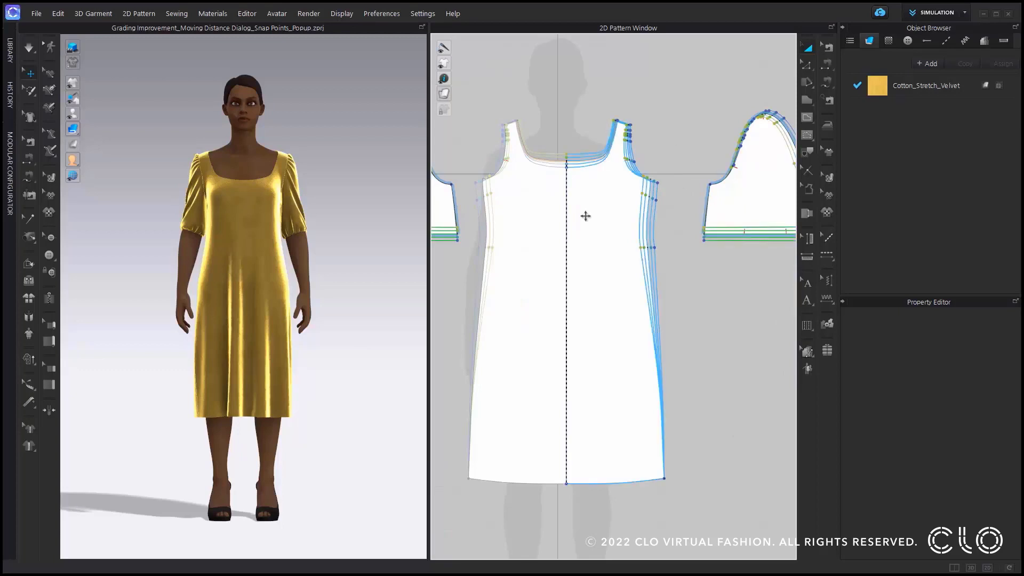
pyautogui.moveTo(721, 381); pyautogui.dragTo(744, 223, button='middle')
pyautogui.scroll(2, 653, 355)
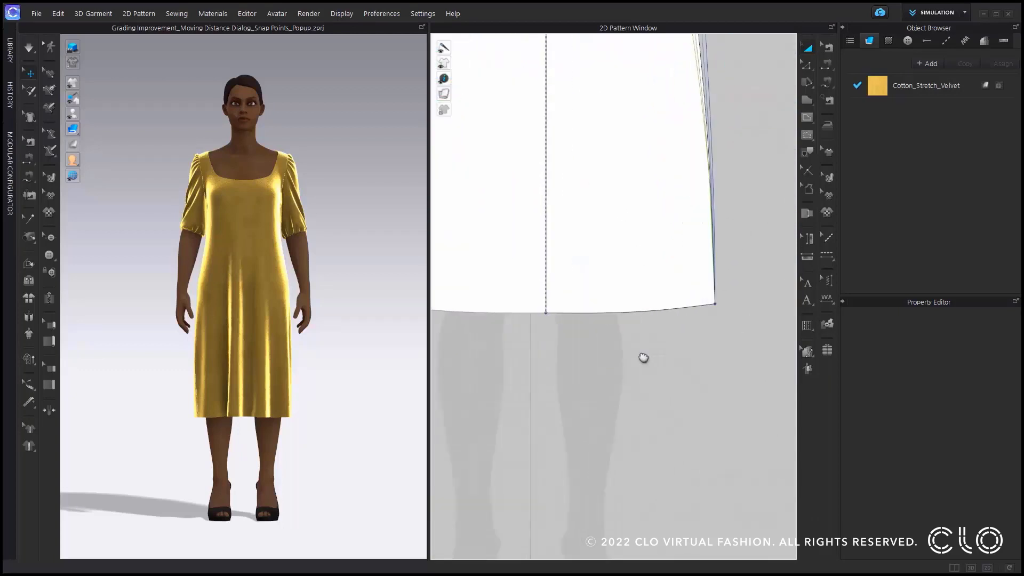
pyautogui.scroll(1, 645, 358)
pyautogui.click(808, 352)
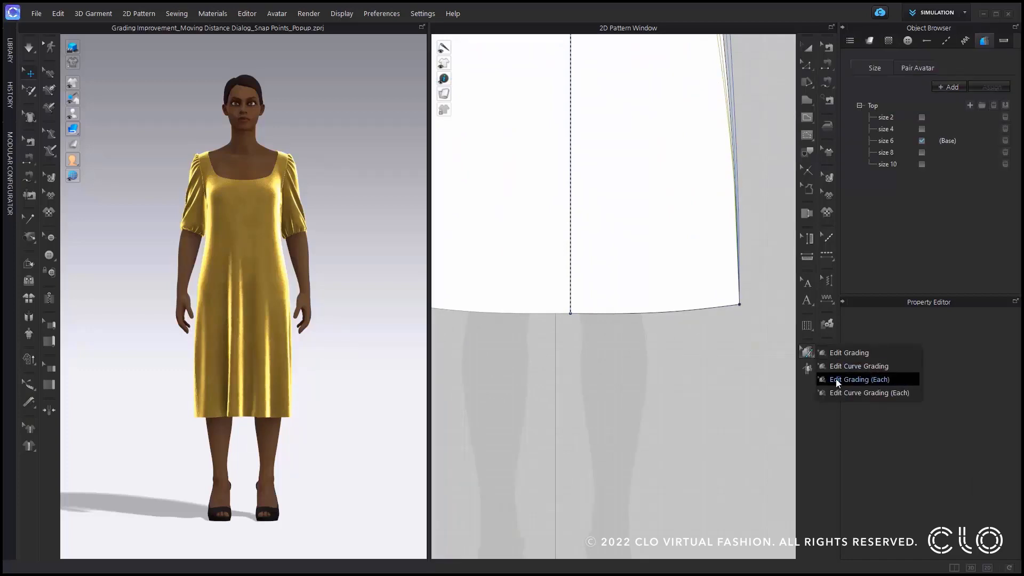
pyautogui.click(835, 379)
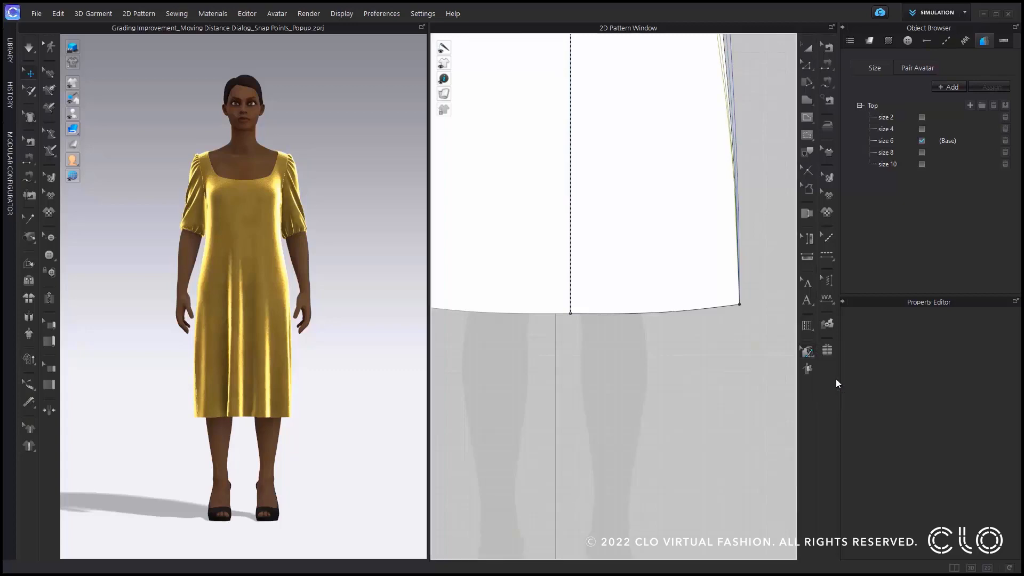
# Check which graded sizes can be picked at the front pattern's center hem and side hem points
pyautogui.click(570, 313)
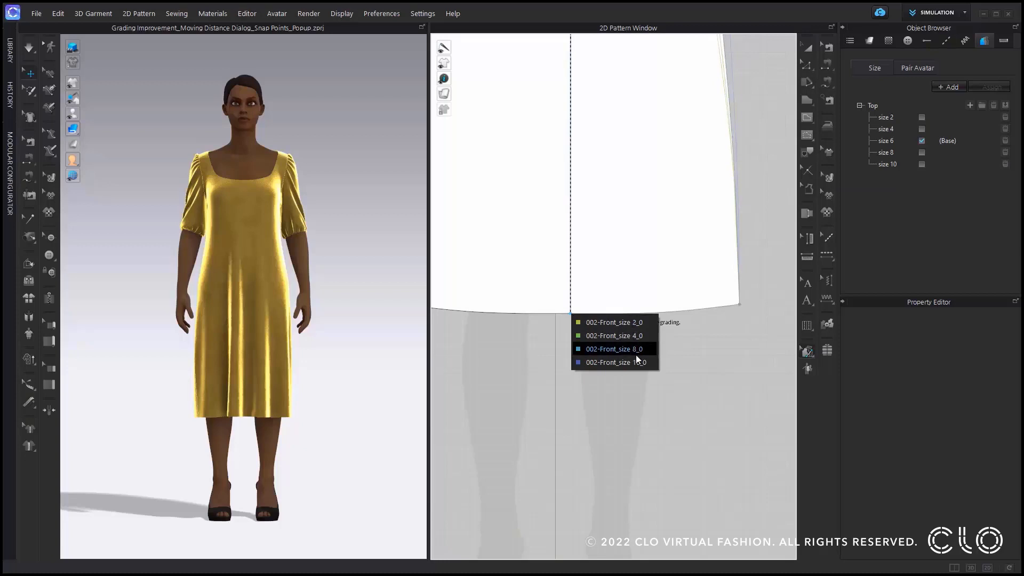
pyautogui.click(740, 306)
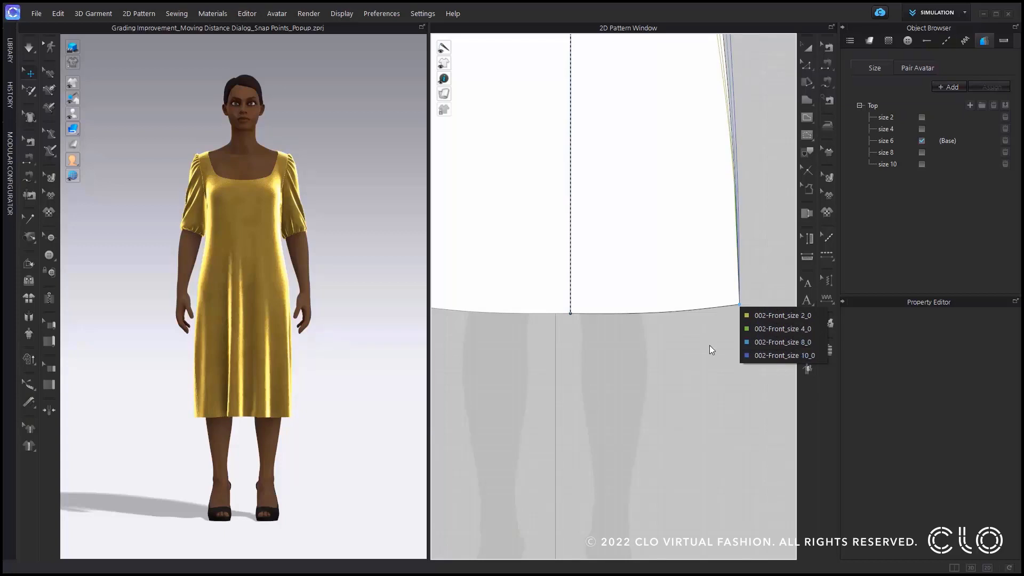
pyautogui.click(684, 351)
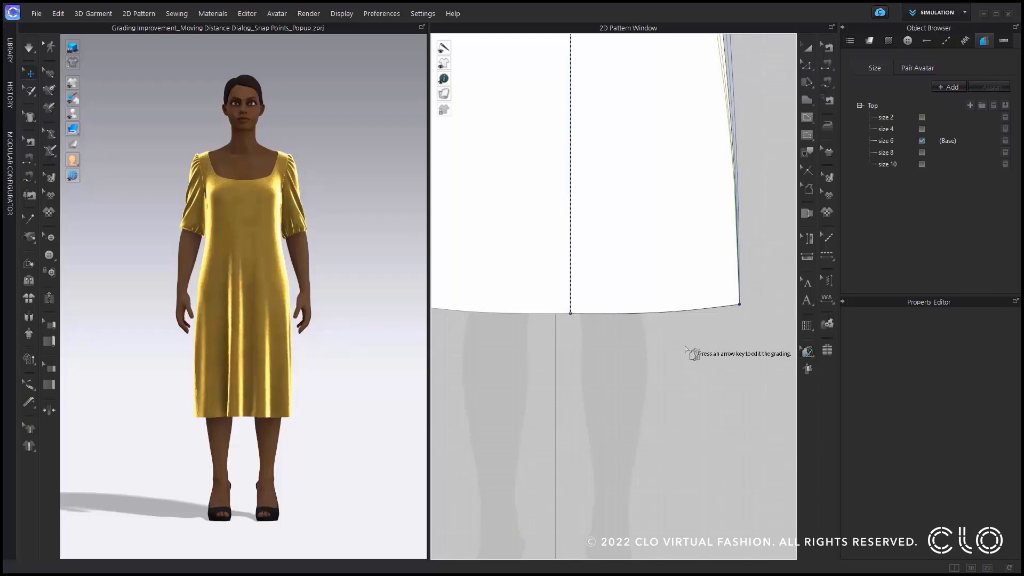
# Move the size 2 grading point at the front pattern's side hem corner 20 mm inward and 40 mm up
pyautogui.click(739, 305)
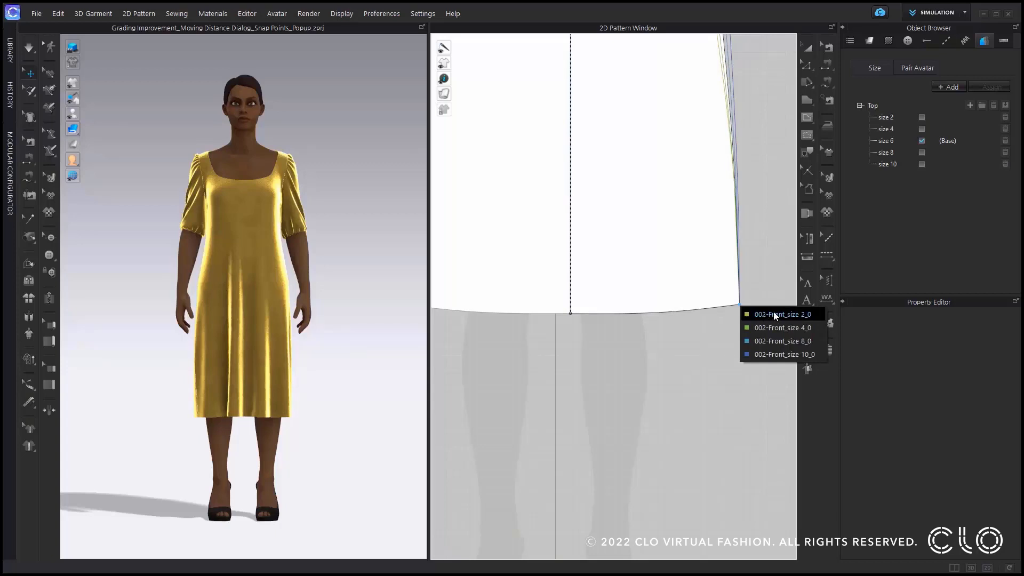
pyautogui.click(774, 315)
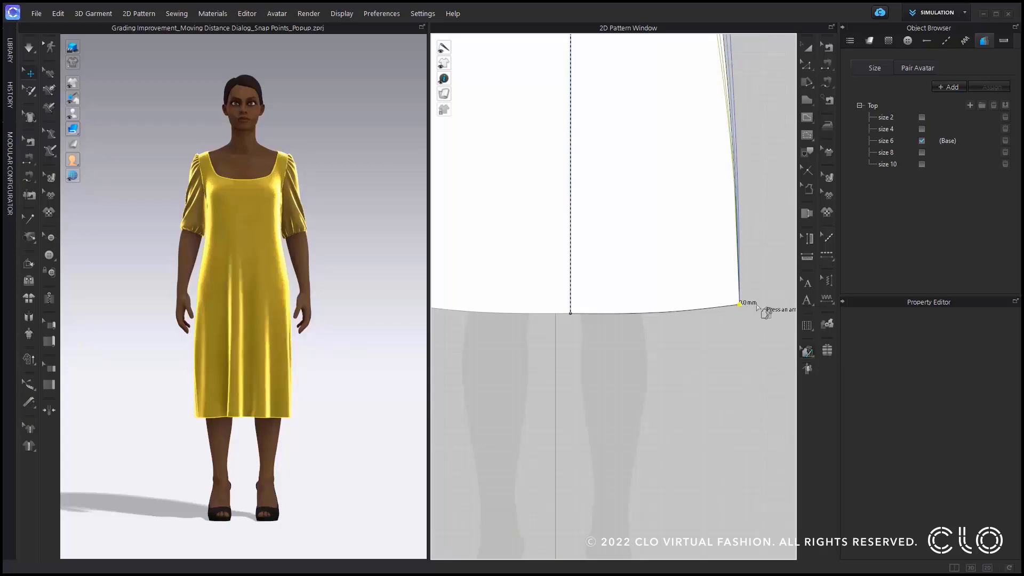
pyautogui.press('Left')
pyautogui.press('Left')
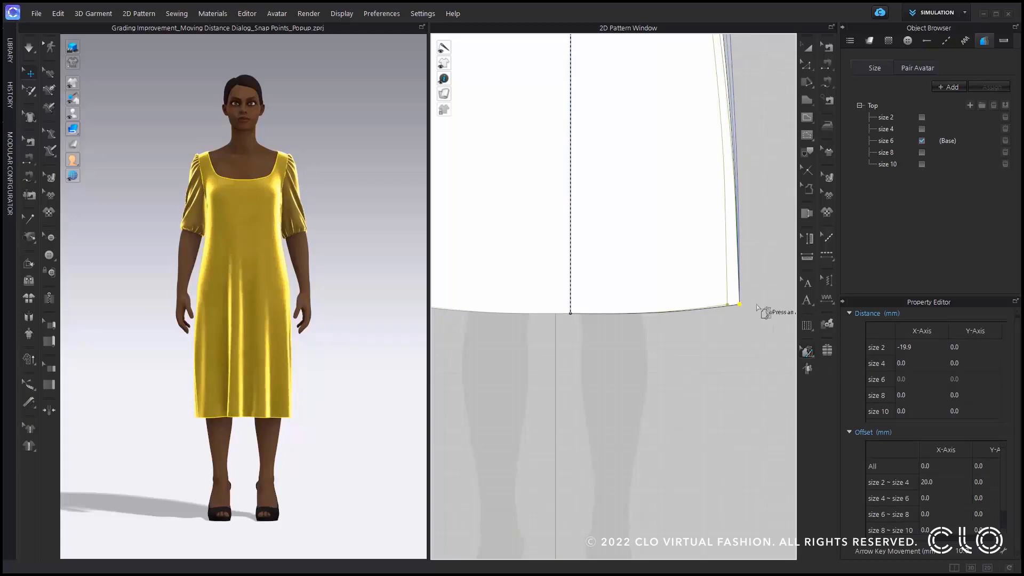
pyautogui.press('Up')
pyautogui.press('Up')
pyautogui.press('Up')
pyautogui.press('Up')
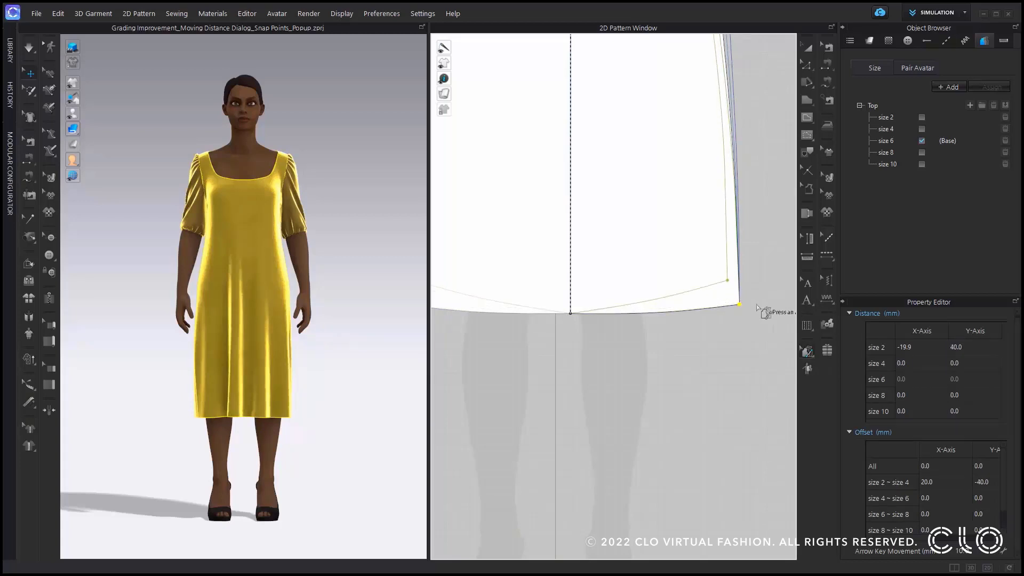
# Move the size 2 side hem grading point 40 mm down and 20 mm outward, back onto the base corner
pyautogui.press('Down')
pyautogui.press('Down')
pyautogui.press('Down')
pyautogui.press('Down')
pyautogui.press('Right')
pyautogui.press('Right')
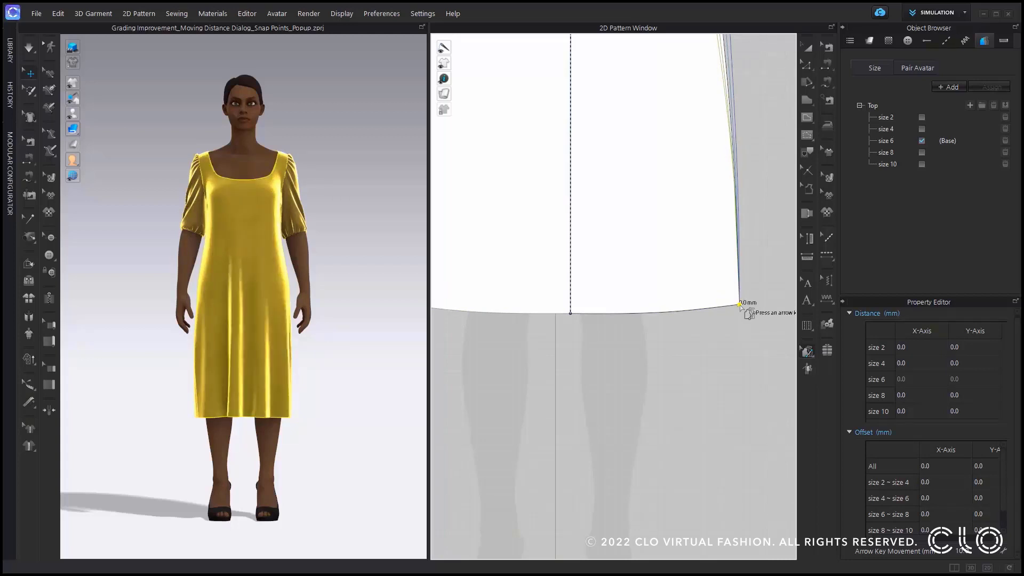
# Try to move the graded side hem point of the front pattern diagonally inward, and horizontally outward
pyautogui.keyDown('shift'); pyautogui.moveTo(739, 305); pyautogui.dragTo(704, 266); pyautogui.keyUp('shift')
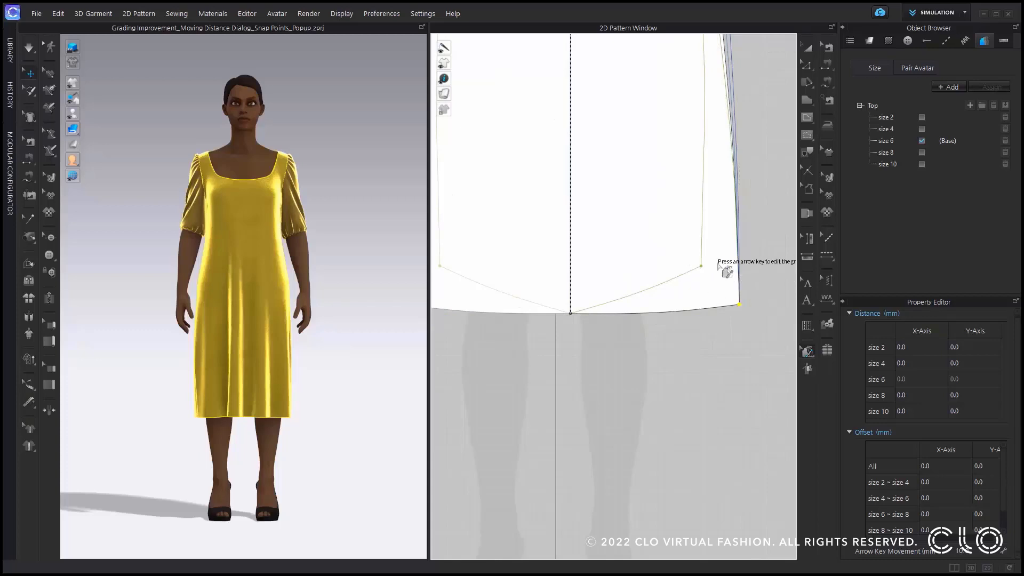
pyautogui.scroll(4, 714, 288)
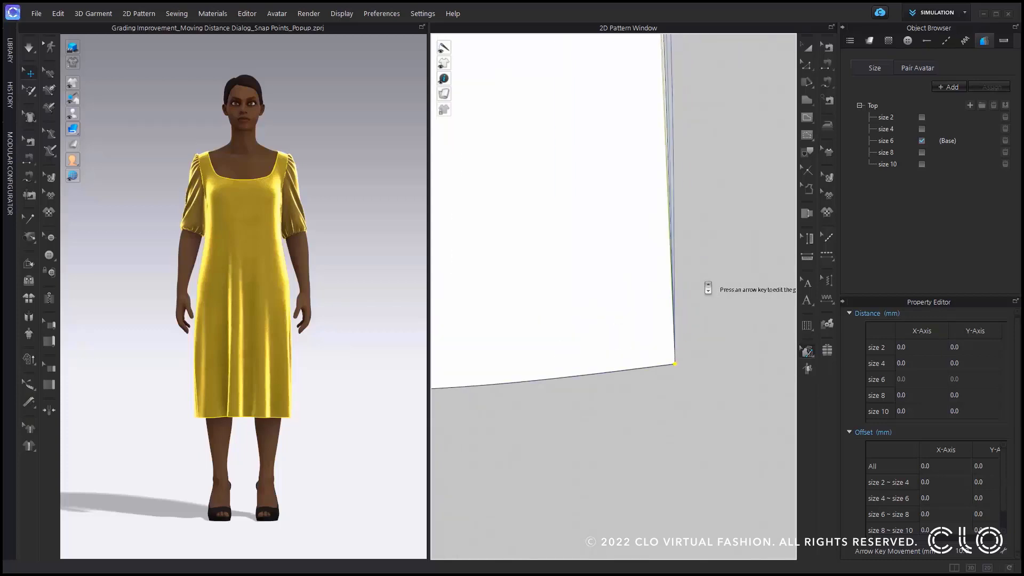
pyautogui.scroll(2, 705, 282)
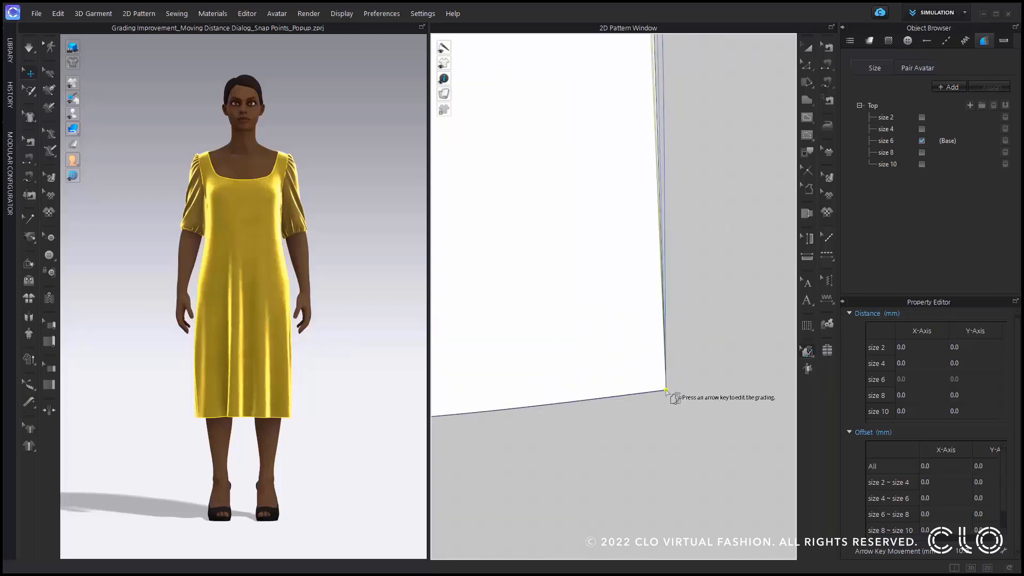
pyautogui.moveTo(666, 391)
pyautogui.mouseDown()
pyautogui.moveTo(670, 228)
pyautogui.moveTo(681, 498)
pyautogui.moveTo(656, 415)
pyautogui.moveTo(664, 389)
pyautogui.moveTo(765, 379)
pyautogui.moveTo(720, 388)
pyautogui.moveTo(749, 384)
pyautogui.moveTo(752, 415)
pyautogui.moveTo(729, 393)
pyautogui.mouseUp()
pyautogui.scroll(-4, 730, 393)
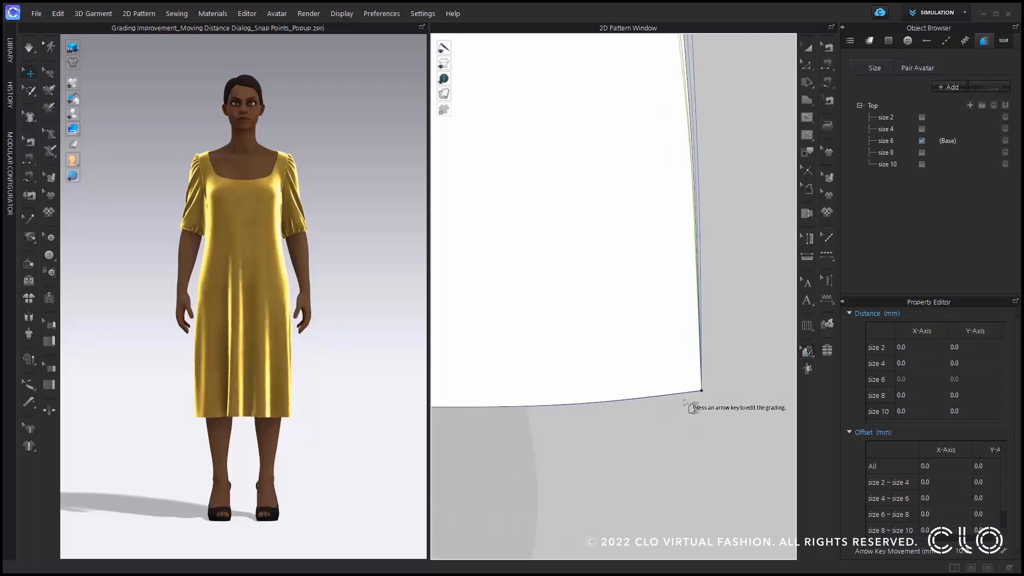
pyautogui.moveTo(734, 389); pyautogui.dragTo(760, 374, button='middle')
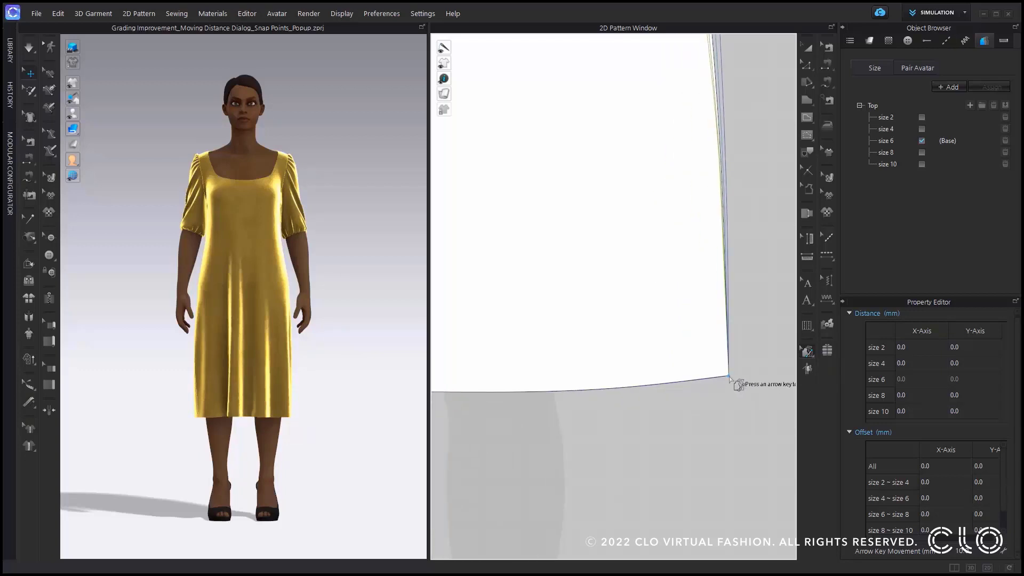
# Move the graded side hem point up along the side seam by a distance of 80 mm
pyautogui.moveTo(730, 378); pyautogui.dragTo(727, 290)
pyautogui.rightClick(728, 291)
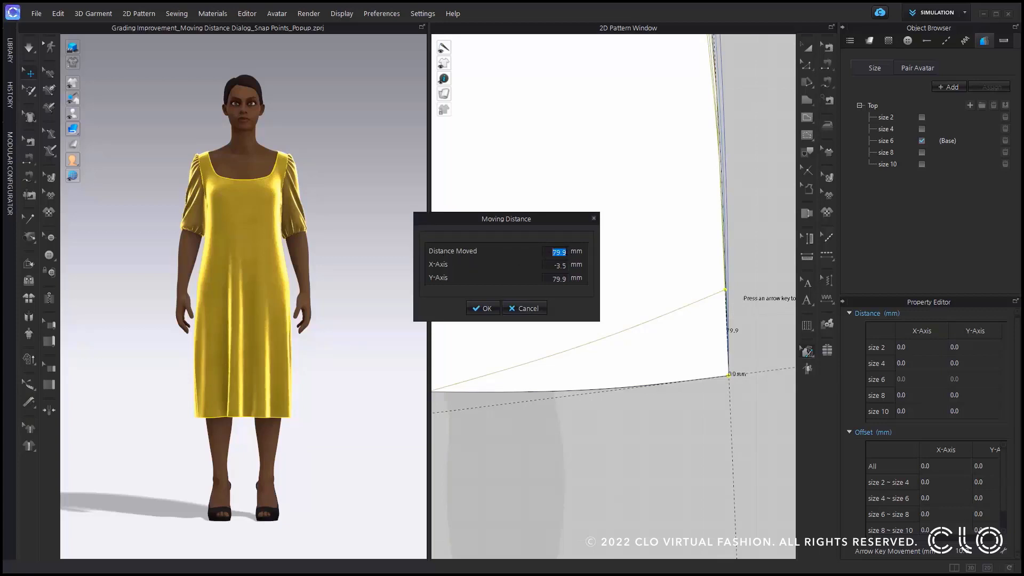
pyautogui.write('80')
pyautogui.click(480, 308)
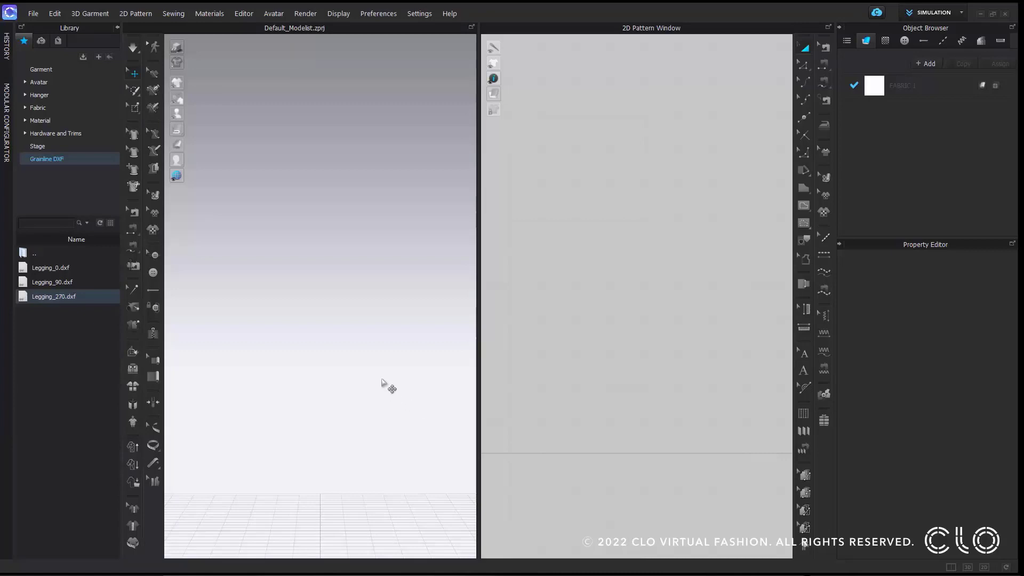
# Open Legging_270.dxf from the Grainline DXF folder with Reset Grain Angle kept at Maintain Original
pyautogui.doubleClick(82, 296)
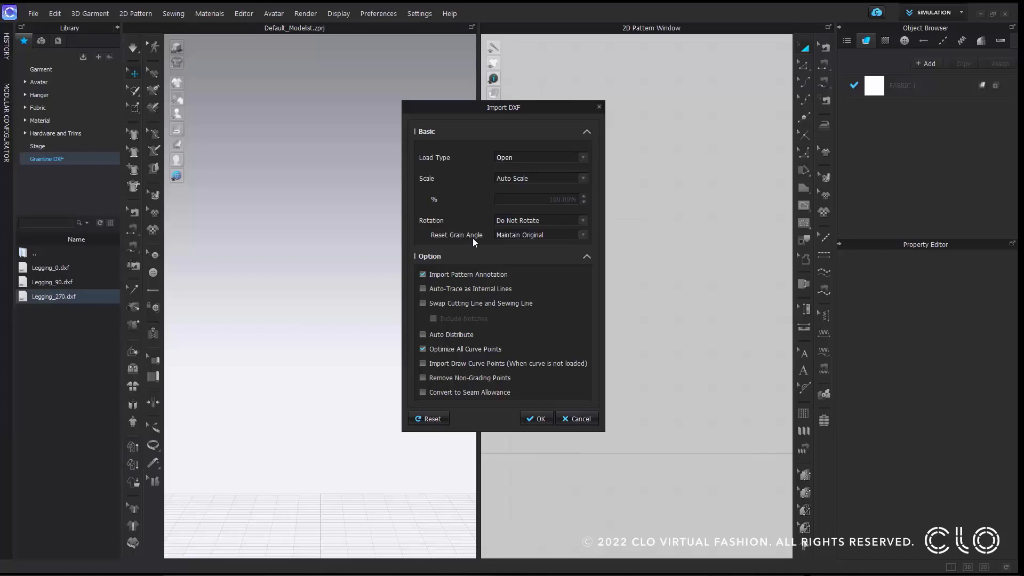
pyautogui.click(583, 235)
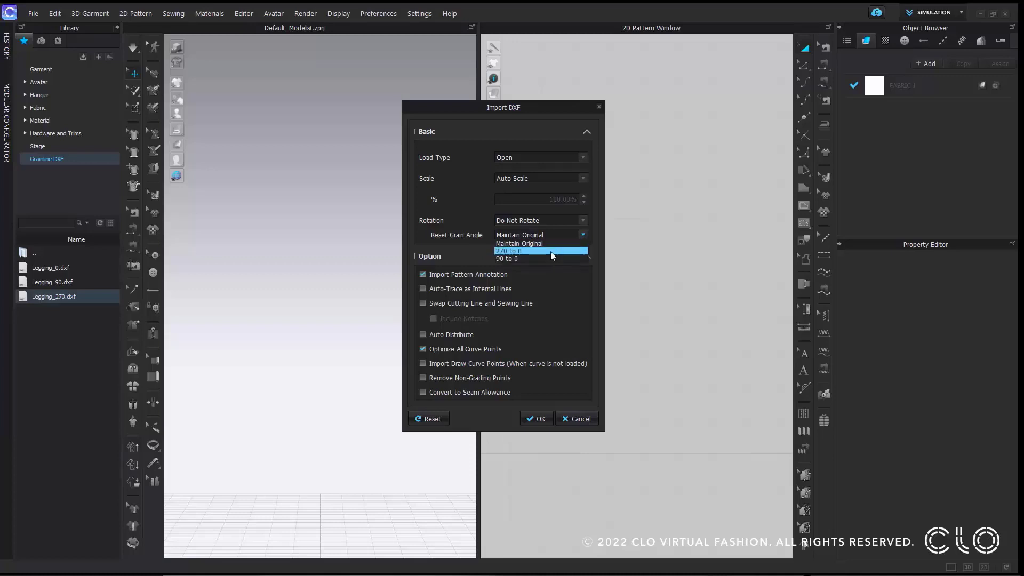
pyautogui.click(464, 245)
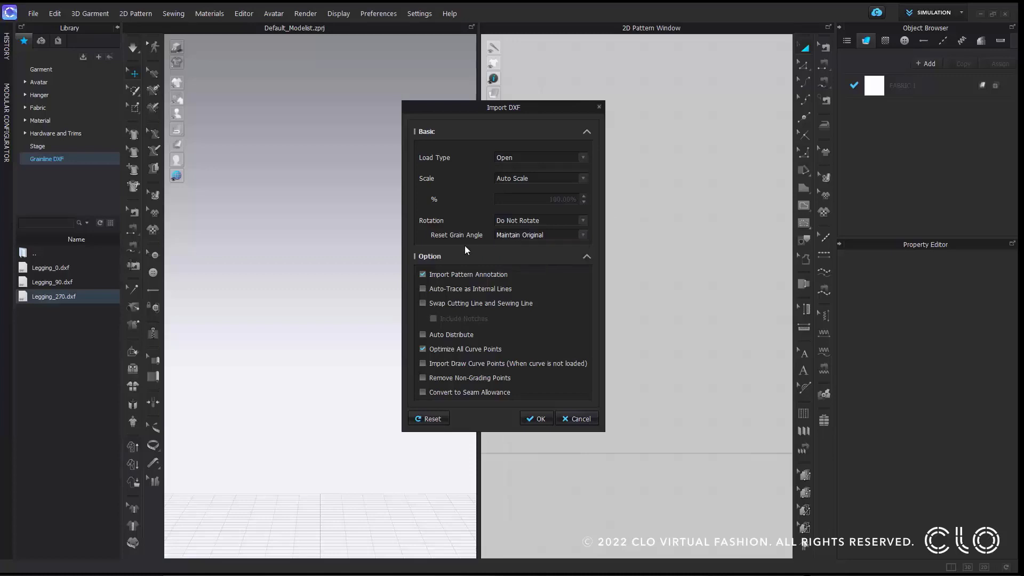
pyautogui.click(559, 235)
pyautogui.click(559, 235)
pyautogui.click(535, 418)
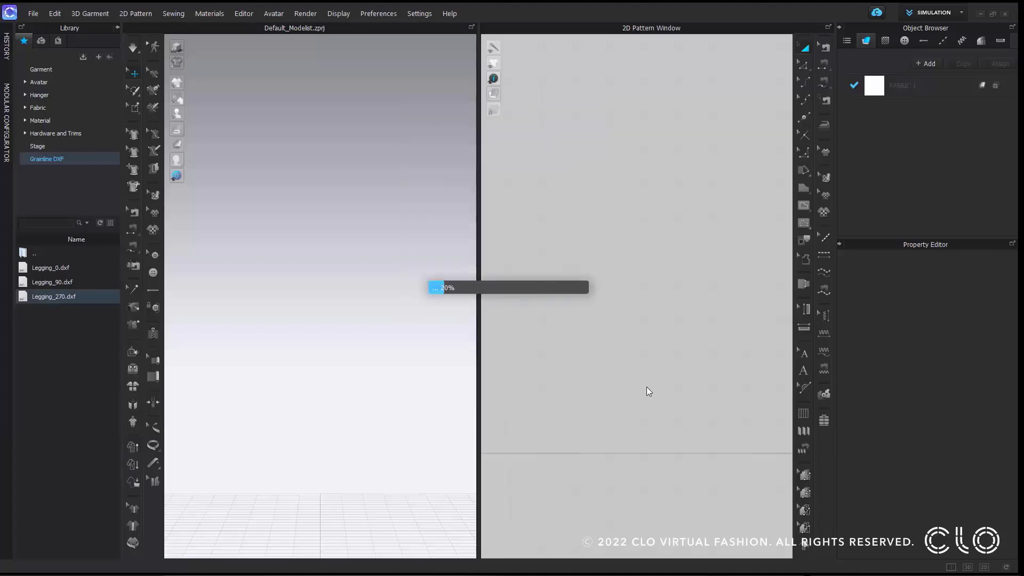
# Check the grain direction of the upper legging pattern, and deselect it
pyautogui.click(629, 262)
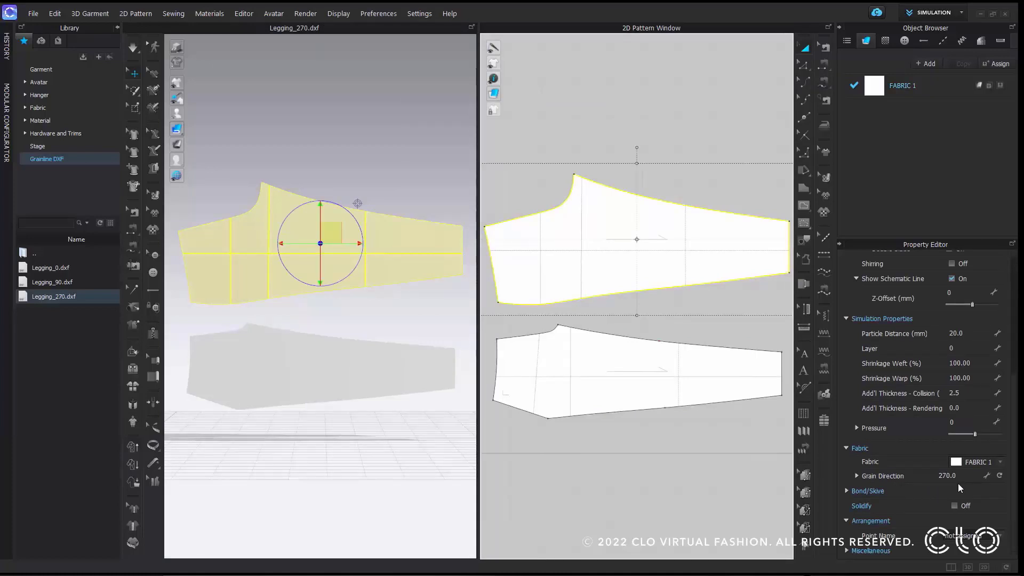
pyautogui.click(714, 475)
pyautogui.scroll(-3, 712, 474)
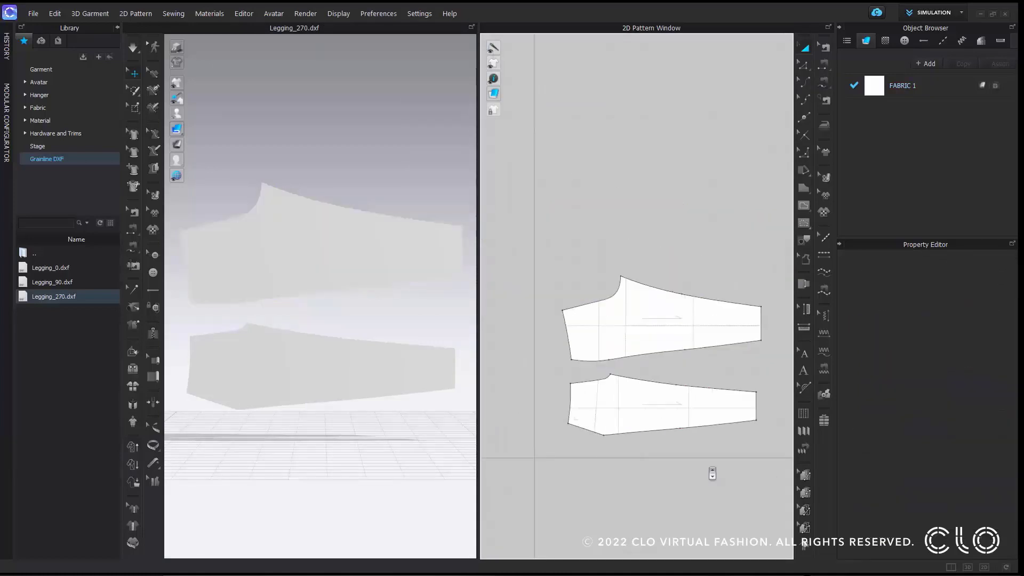
# Start a new project without saving the current legging file
pyautogui.click(33, 14)
pyautogui.click(47, 25)
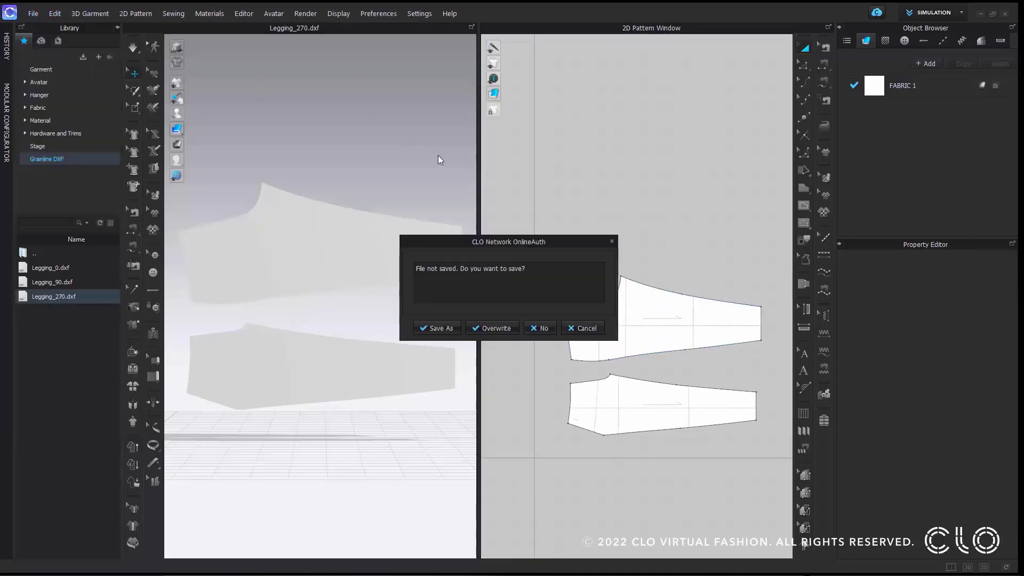
pyautogui.click(540, 329)
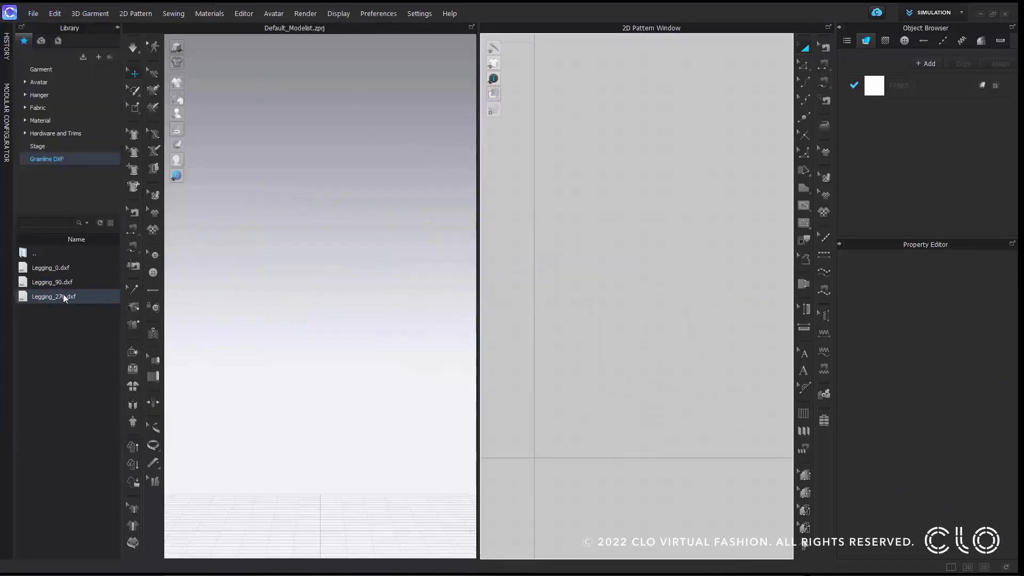
# Add Legging_270.dxf to the workspace with Reset Grain Angle set to 270 to 0, and deselect the imported patterns
pyautogui.rightClick(63, 293)
pyautogui.click(102, 299)
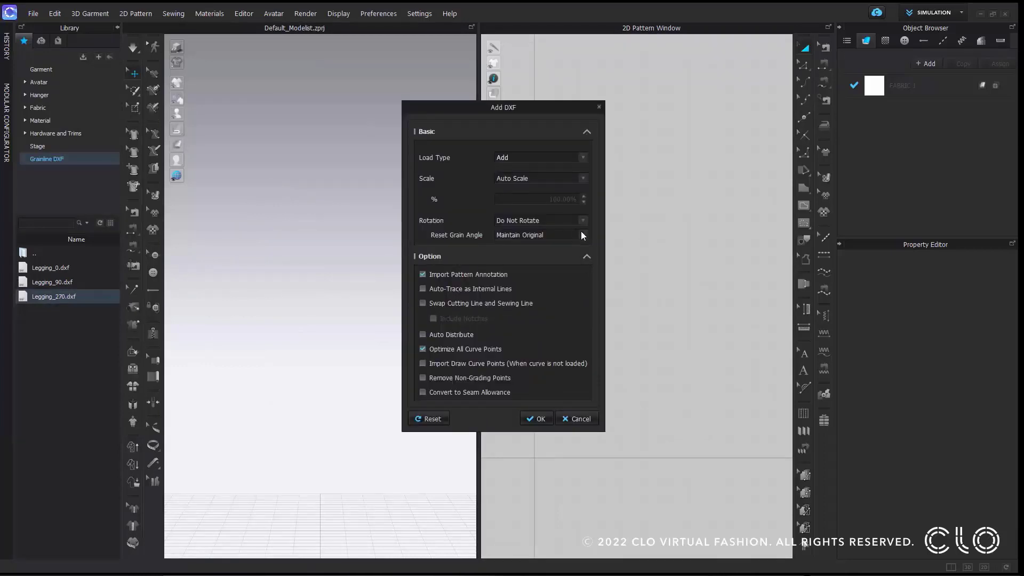
pyautogui.click(581, 234)
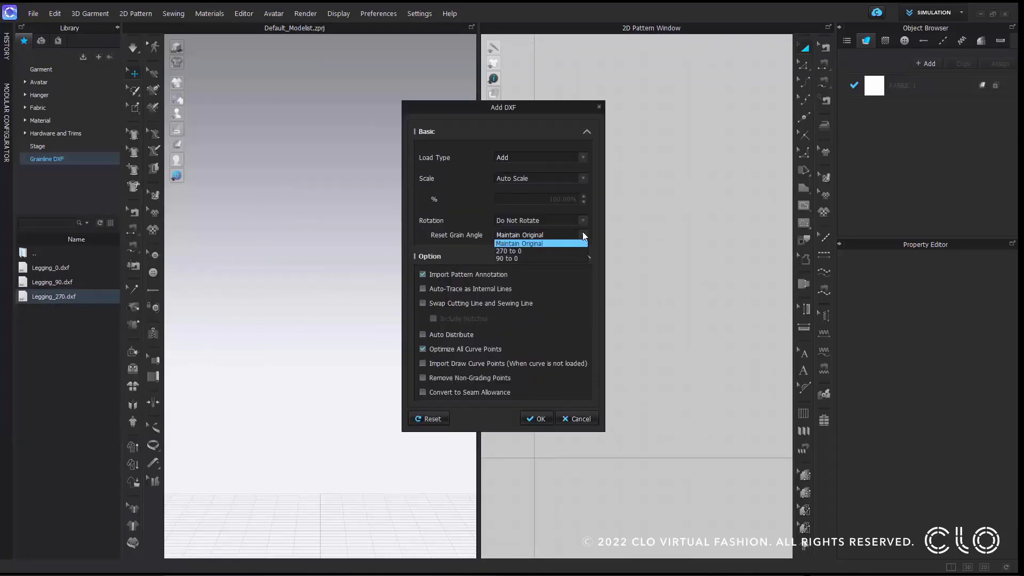
pyautogui.click(541, 251)
pyautogui.click(537, 419)
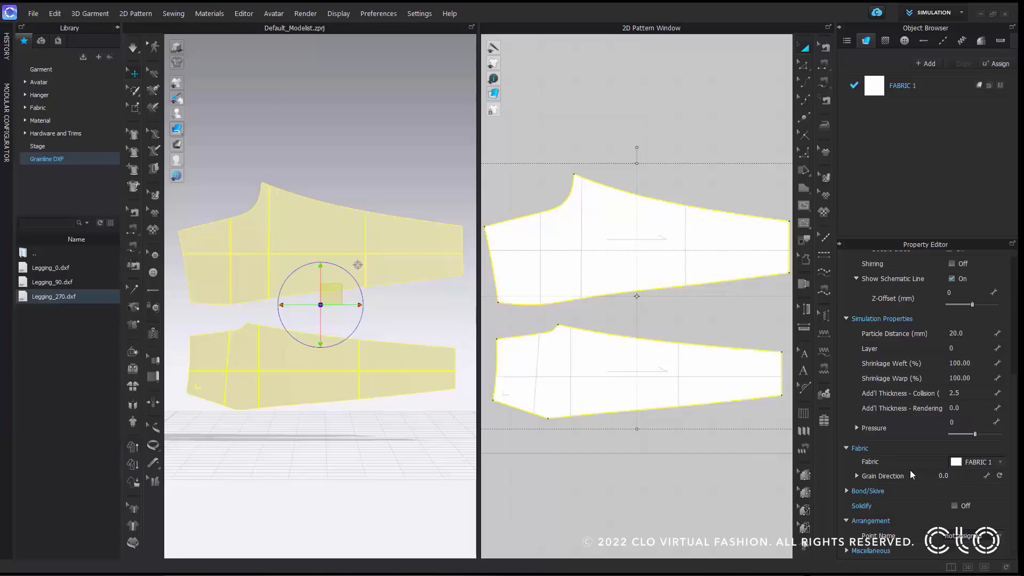
pyautogui.click(687, 142)
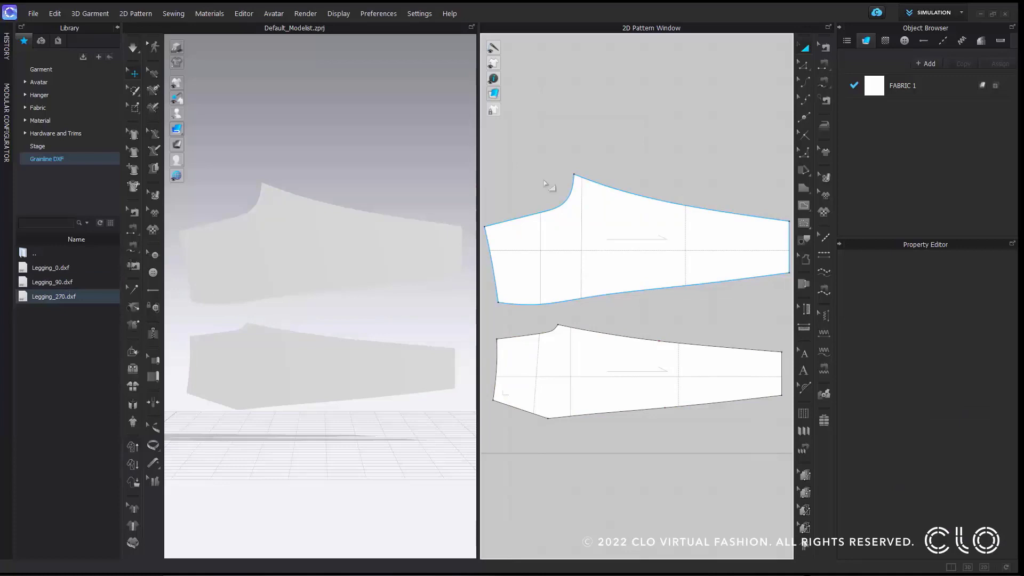
# Delete both imported Legging_270 patterns from the 2D workspace
pyautogui.scroll(-4, 568, 224)
pyautogui.moveTo(711, 171); pyautogui.dragTo(509, 350)
pyautogui.press('Delete')
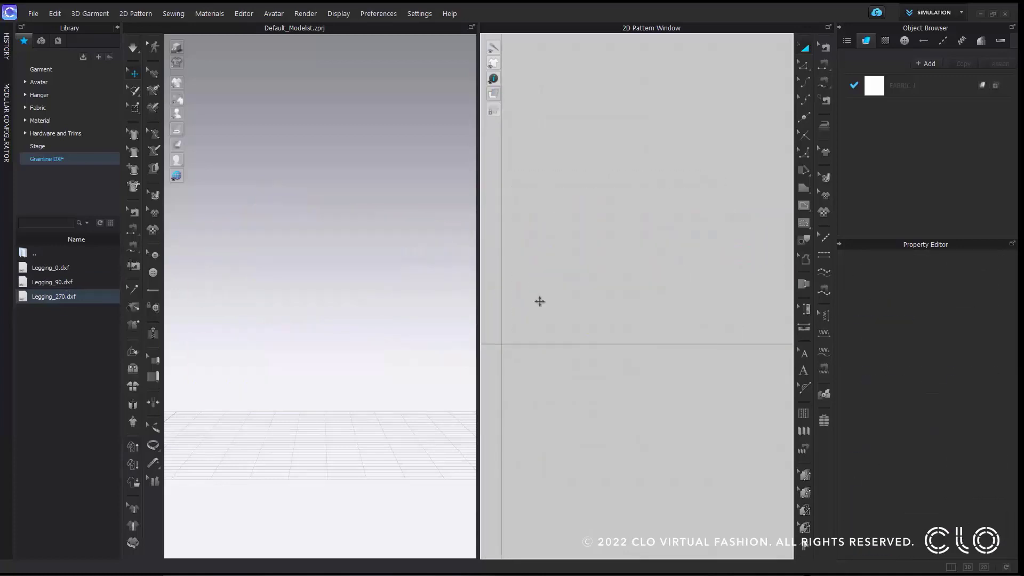
# Add Legging_90.dxf to the workspace with Reset Grain Angle set to 90 to 0
pyautogui.rightClick(46, 283)
pyautogui.click(69, 291)
pyautogui.click(520, 236)
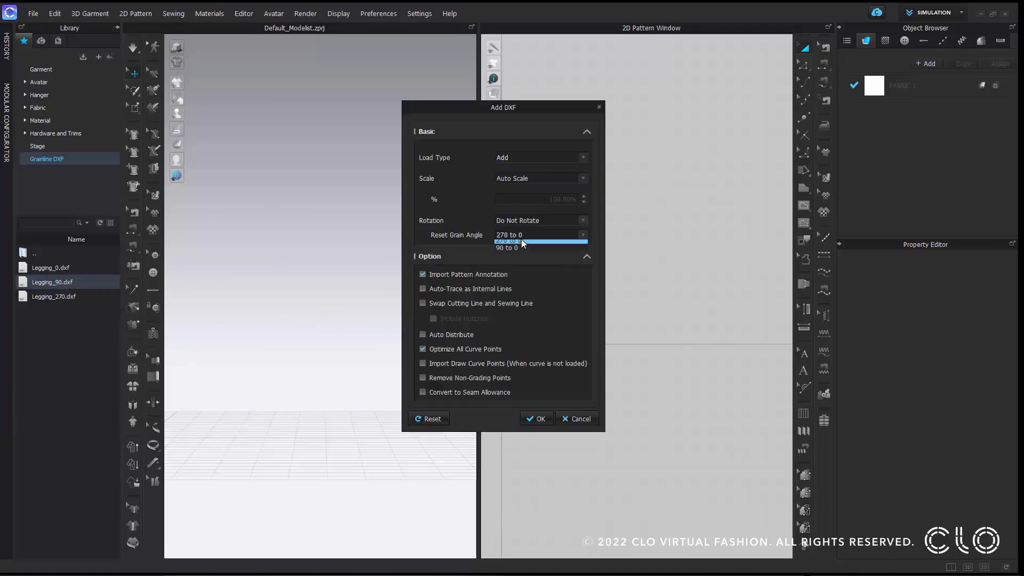
pyautogui.click(526, 260)
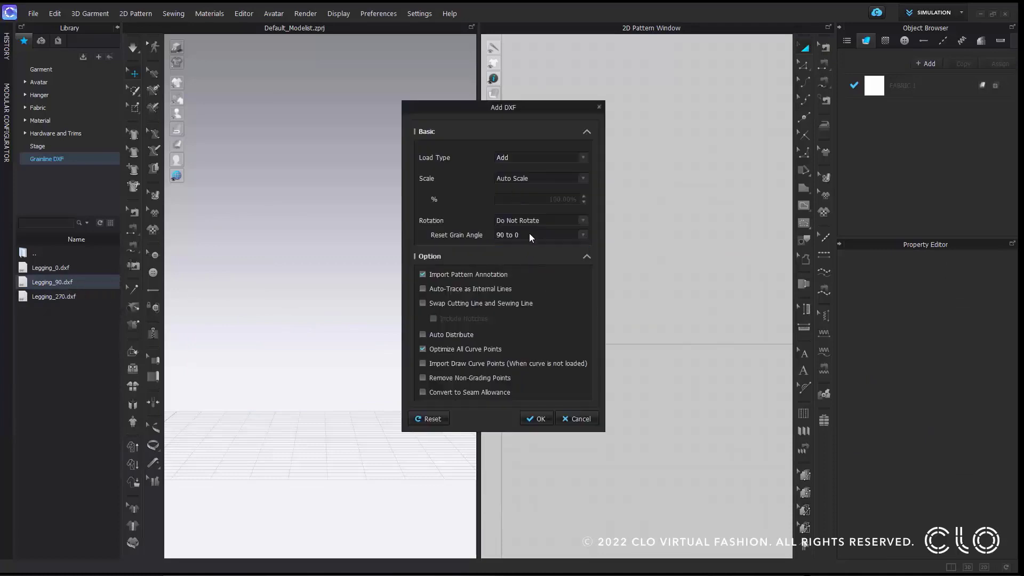
pyautogui.click(539, 419)
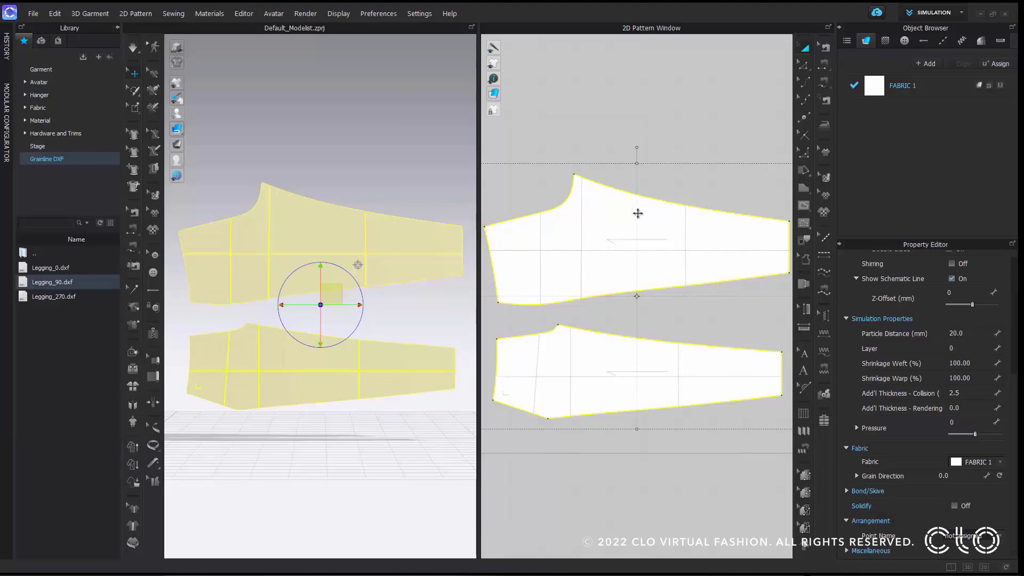
# Replace the imported legging patterns with Legging_0.dxf, using Maintain Original for Reset Grain Angle, and deselect the new patterns
pyautogui.press('Delete')
pyautogui.rightClick(70, 267)
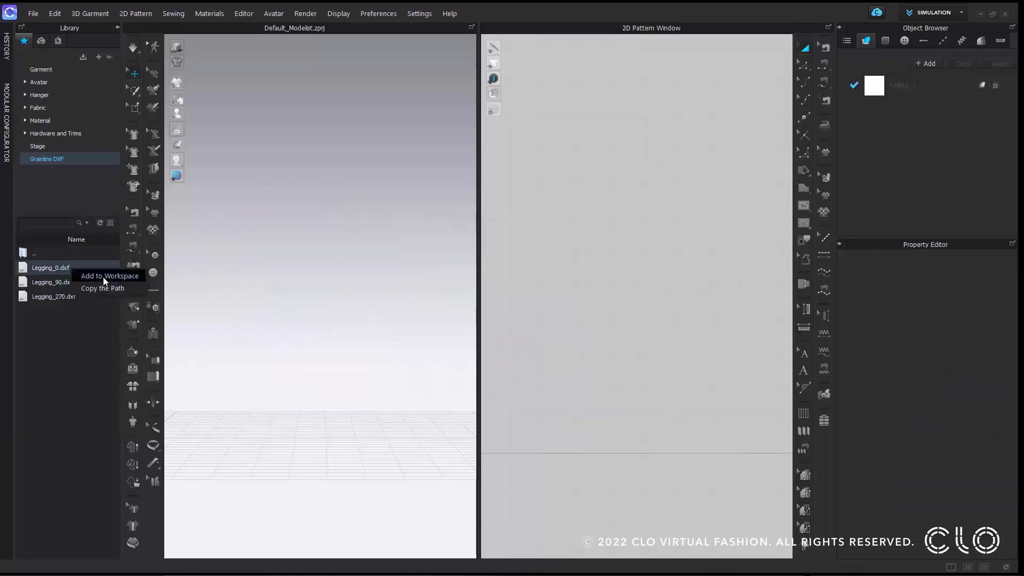
pyautogui.click(110, 275)
pyautogui.click(548, 233)
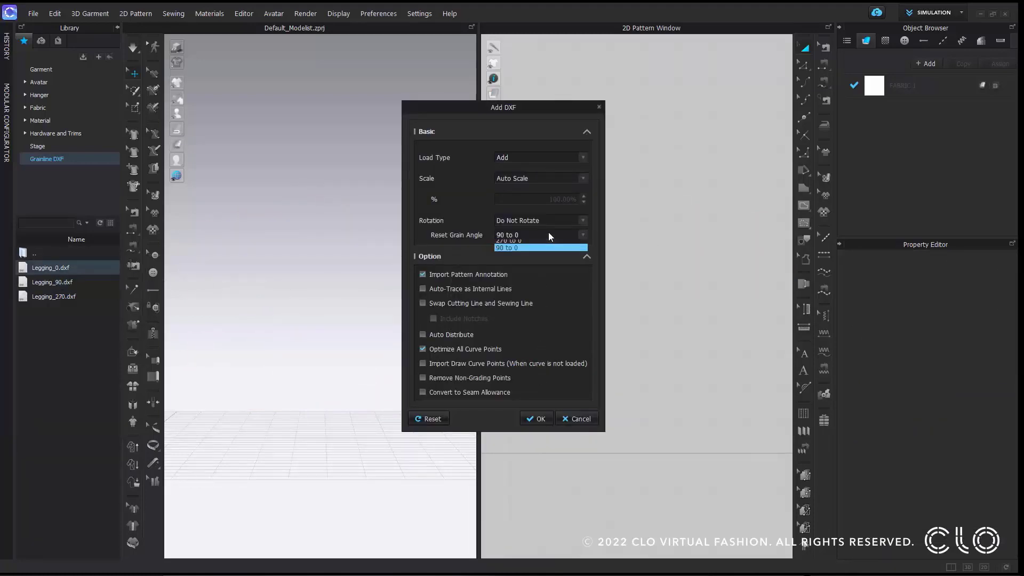
pyautogui.click(541, 242)
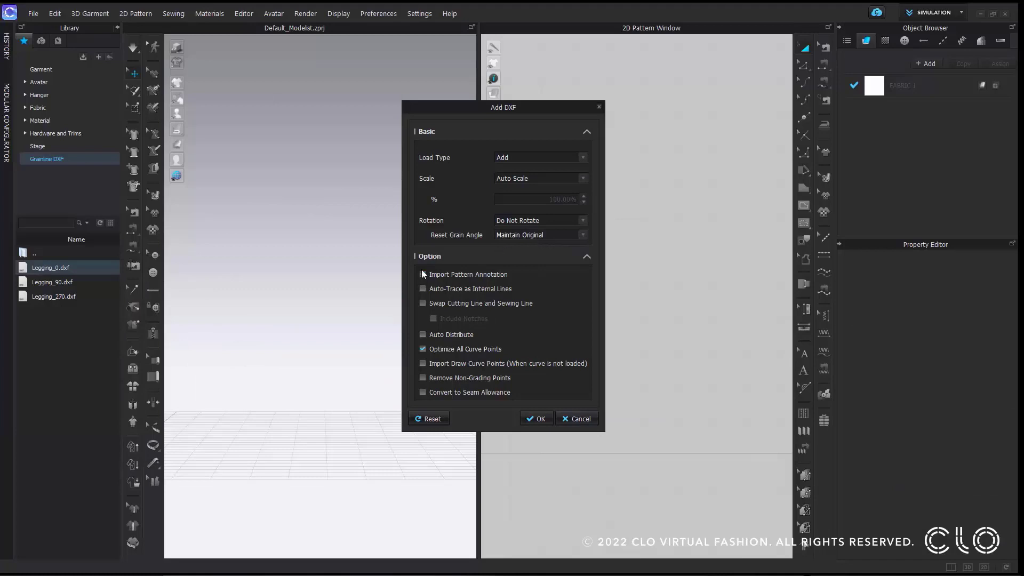
pyautogui.click(540, 419)
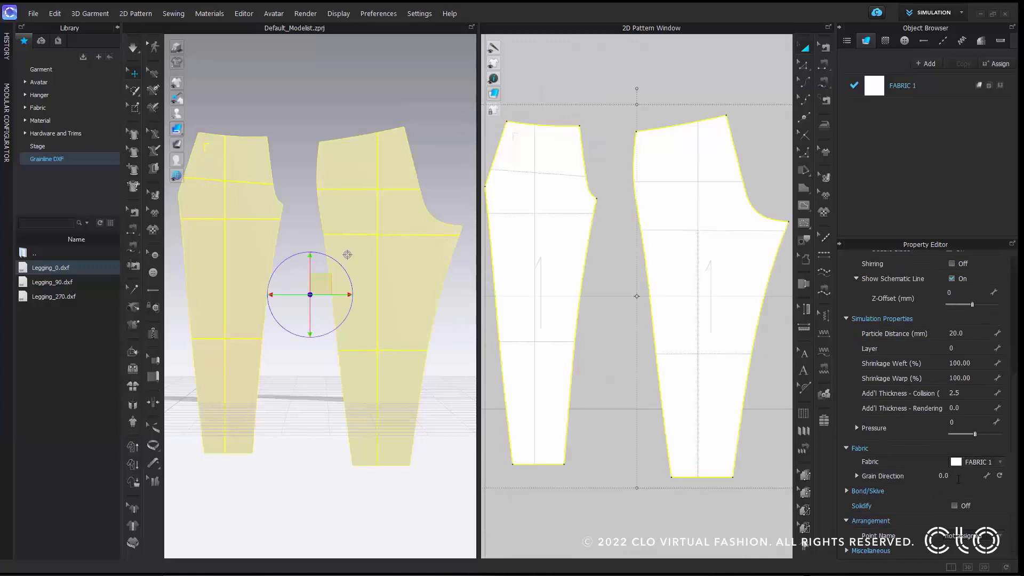
pyautogui.click(680, 97)
pyautogui.scroll(-3, 683, 242)
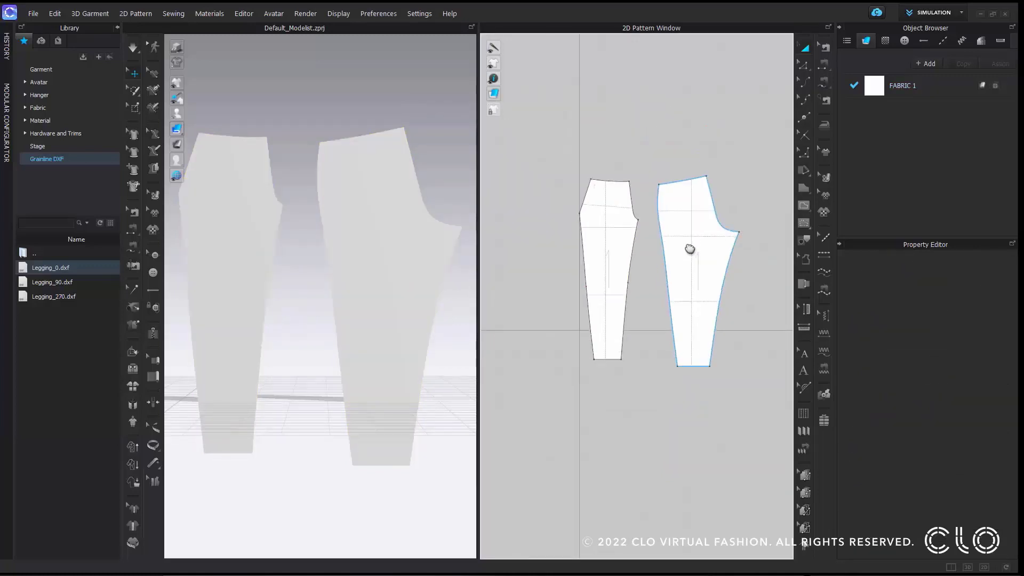
pyautogui.scroll(3, 680, 250)
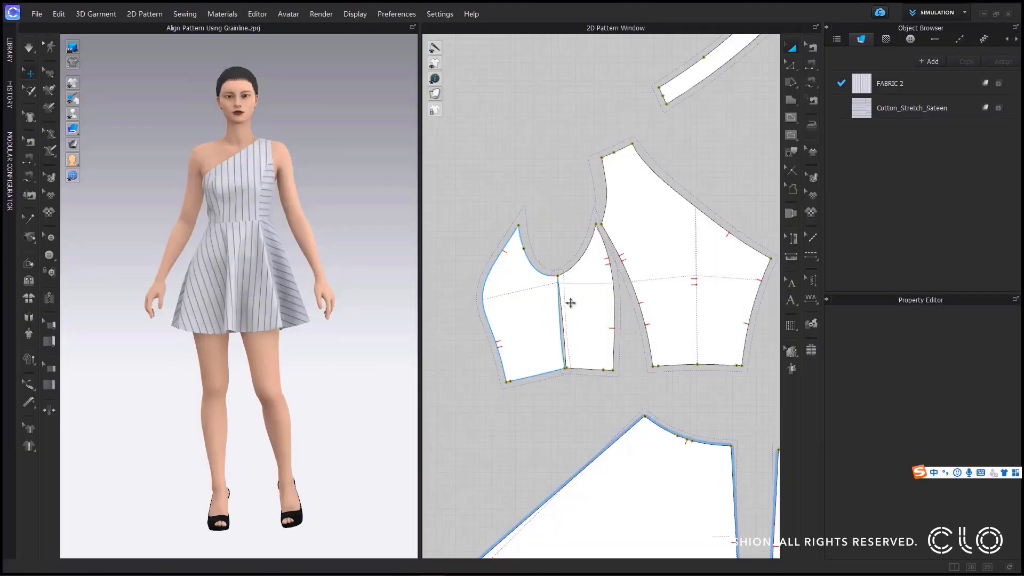
# Select the tilted side bodice pattern of the striped dress and display the pattern grainlines in the 2D view
pyautogui.scroll(5, 550, 276)
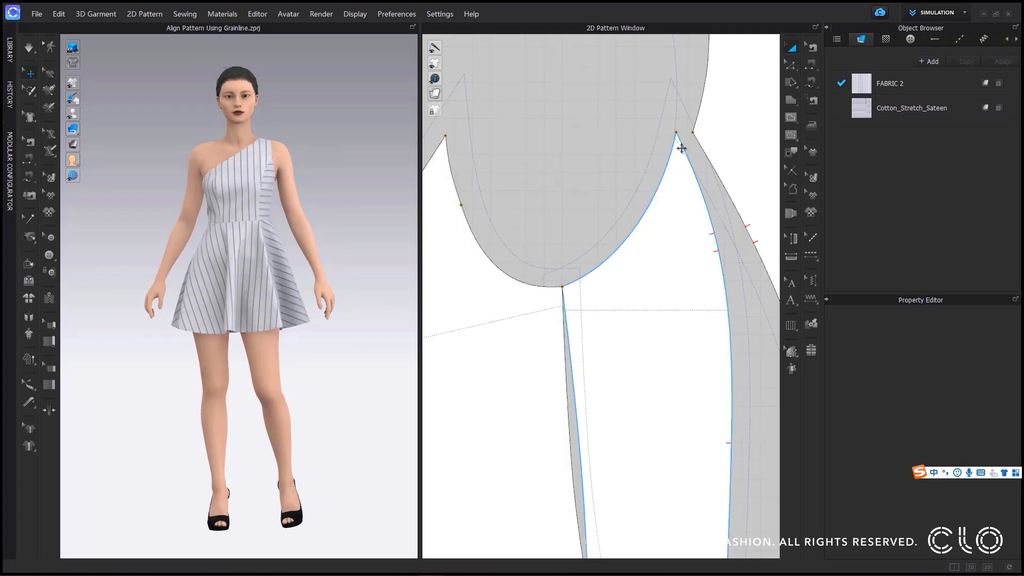
pyautogui.click(531, 314)
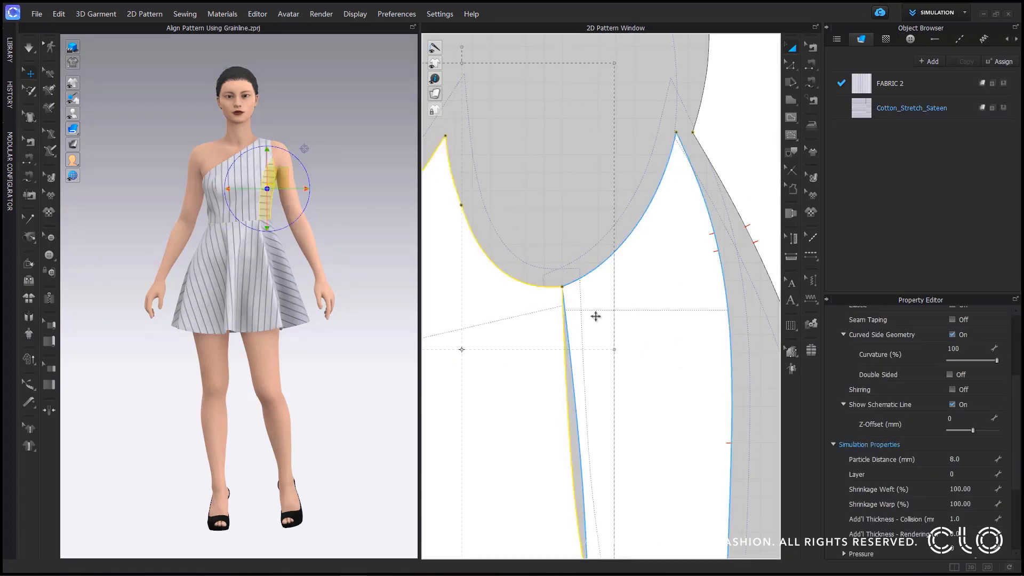
pyautogui.scroll(-5, 596, 315)
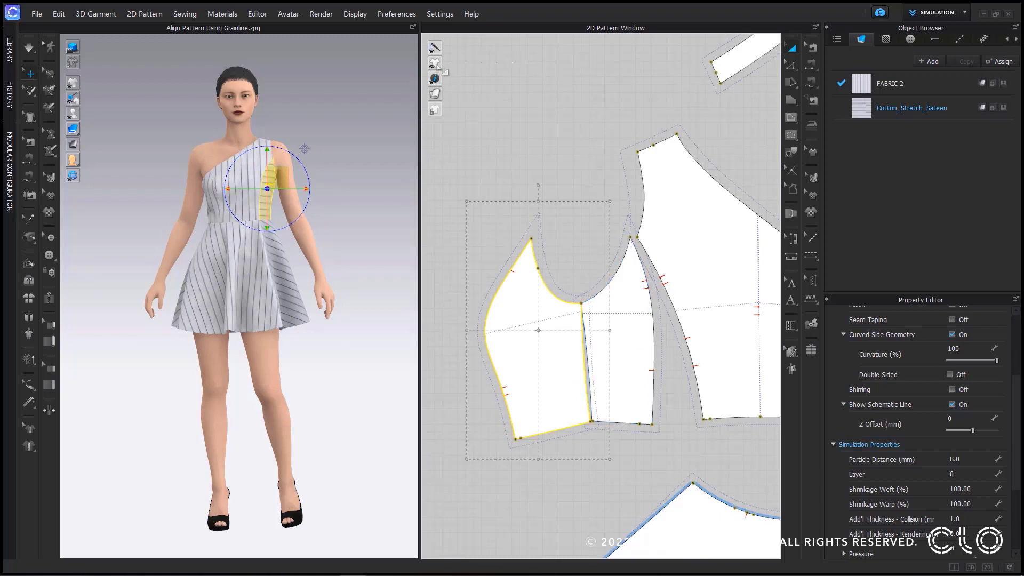
pyautogui.moveTo(441, 80)
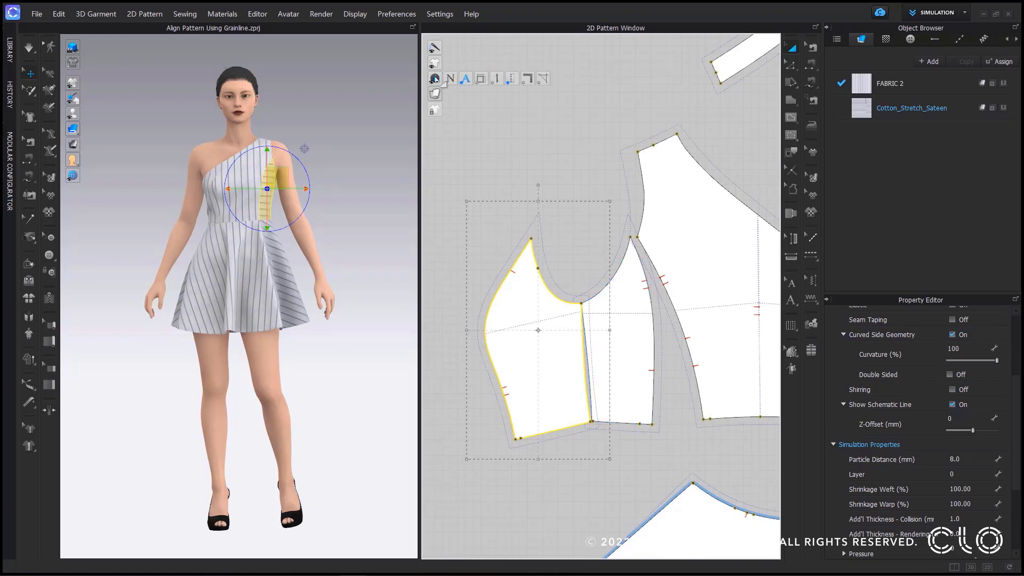
pyautogui.click(495, 78)
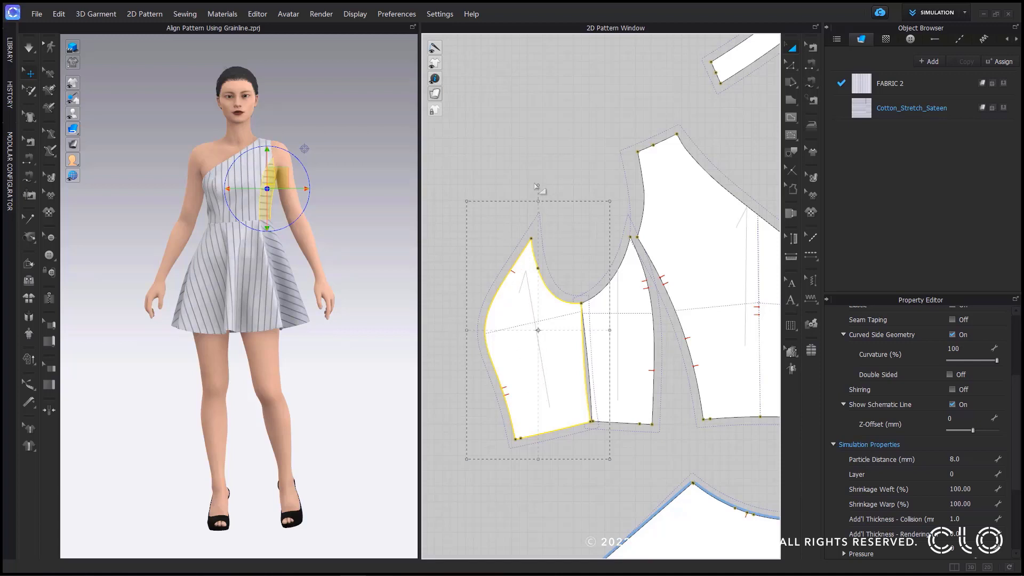
# Rotate the selected side bodice pattern with Reset Along Grain Direction, and move it horizontally away from the adjacent bodice pattern
pyautogui.rightClick(530, 283)
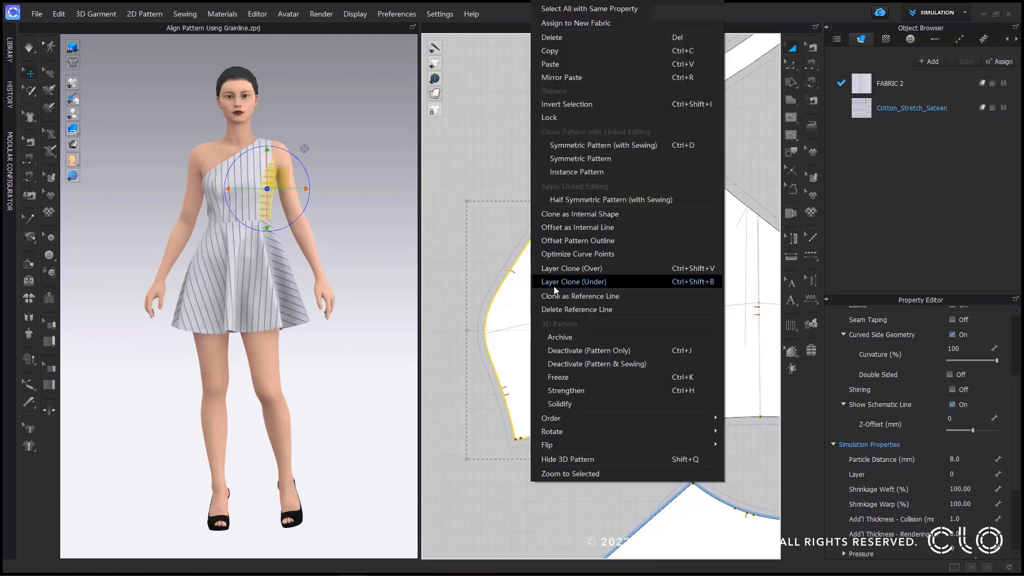
pyautogui.moveTo(613, 432)
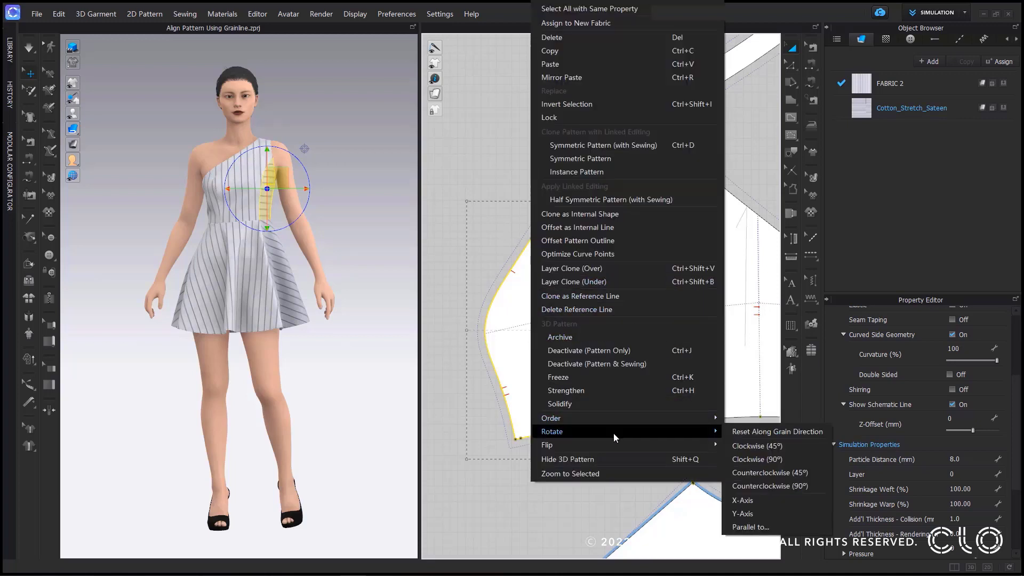
pyautogui.click(745, 433)
pyautogui.scroll(-7, 674, 344)
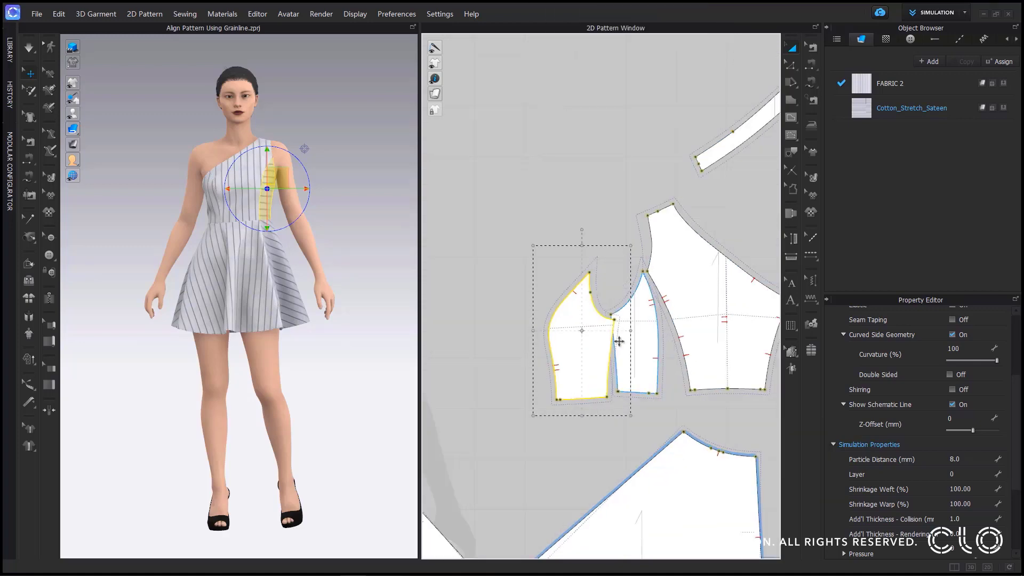
pyautogui.moveTo(601, 340); pyautogui.dragTo(657, 321, button='middle')
pyautogui.scroll(3, 659, 321)
pyautogui.moveTo(661, 323); pyautogui.dragTo(506, 323)
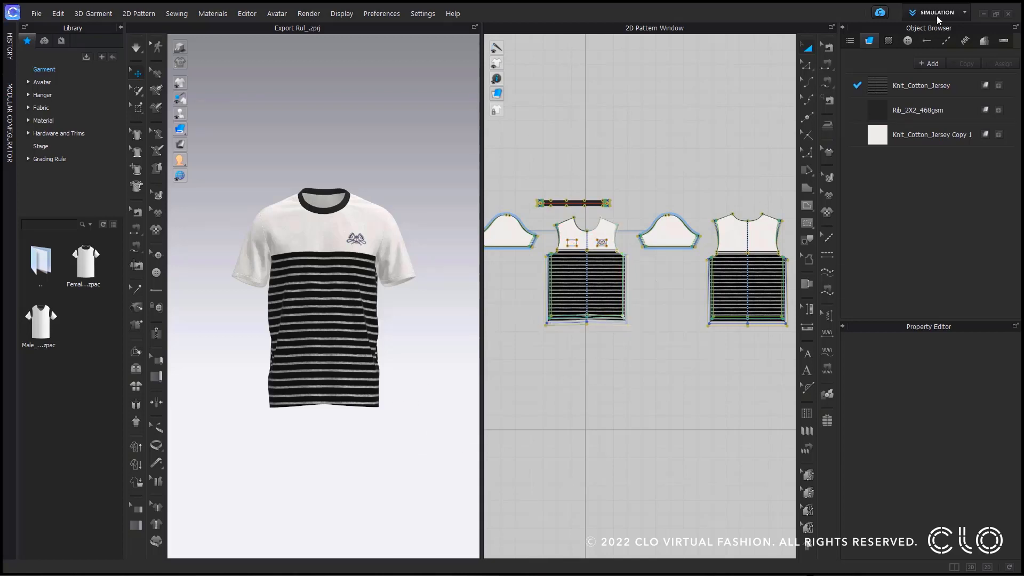
# Show the striped T-shirt's grading sizes, and export its patterns as a DXF file named shirt mens s_2xl in the Grading Rule folder
pyautogui.click(984, 41)
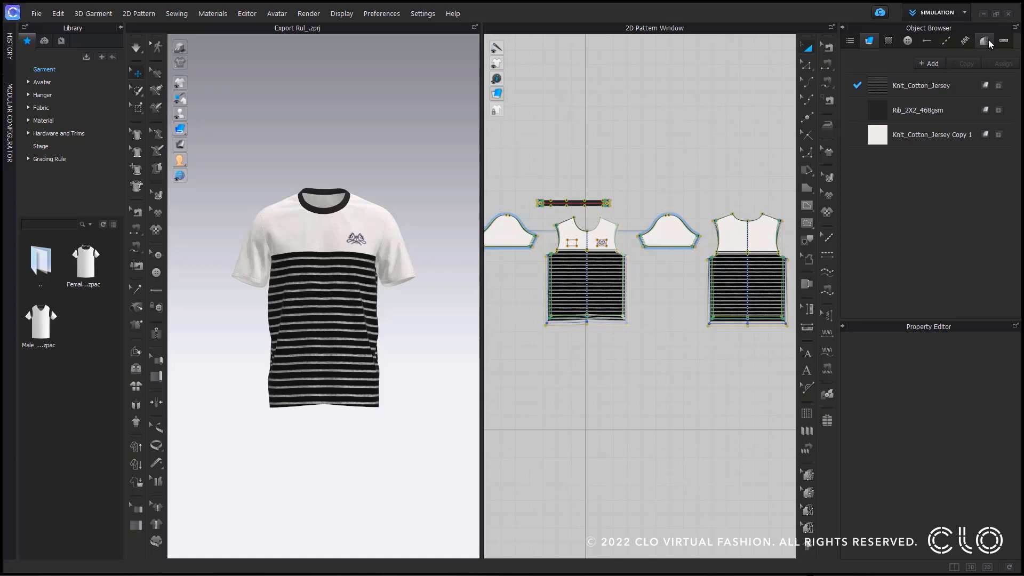
pyautogui.click(38, 14)
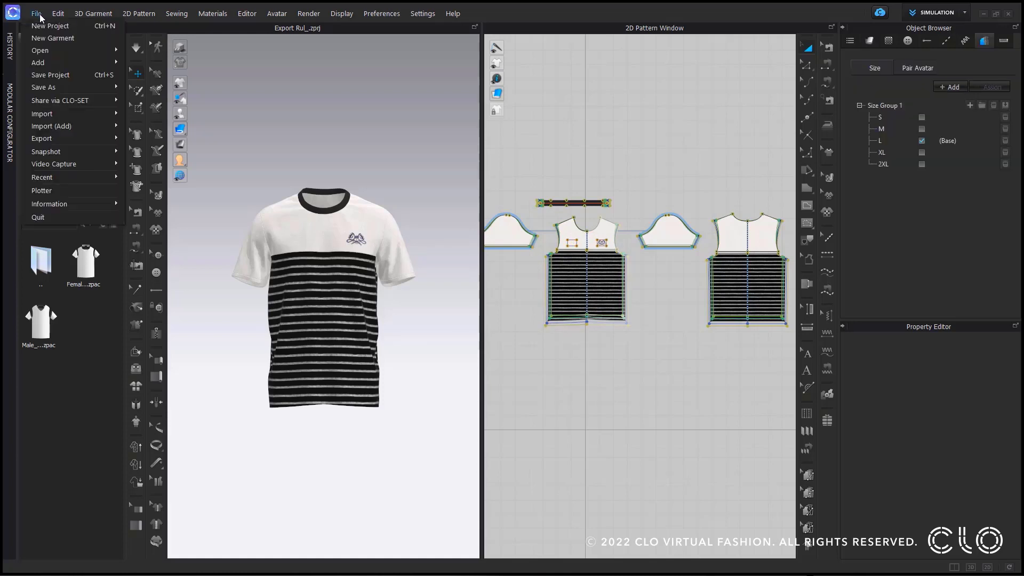
pyautogui.moveTo(60, 141)
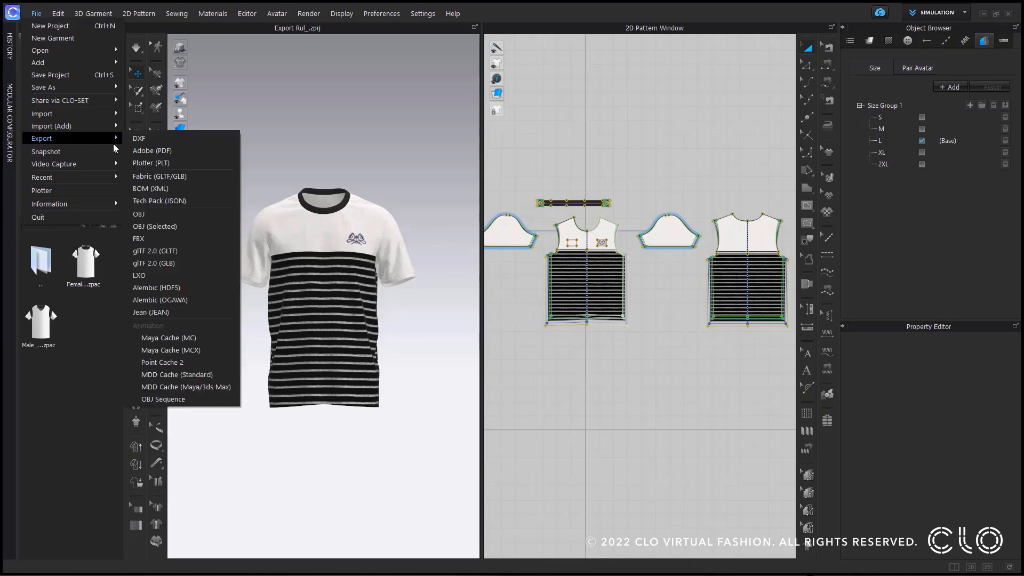
pyautogui.click(177, 141)
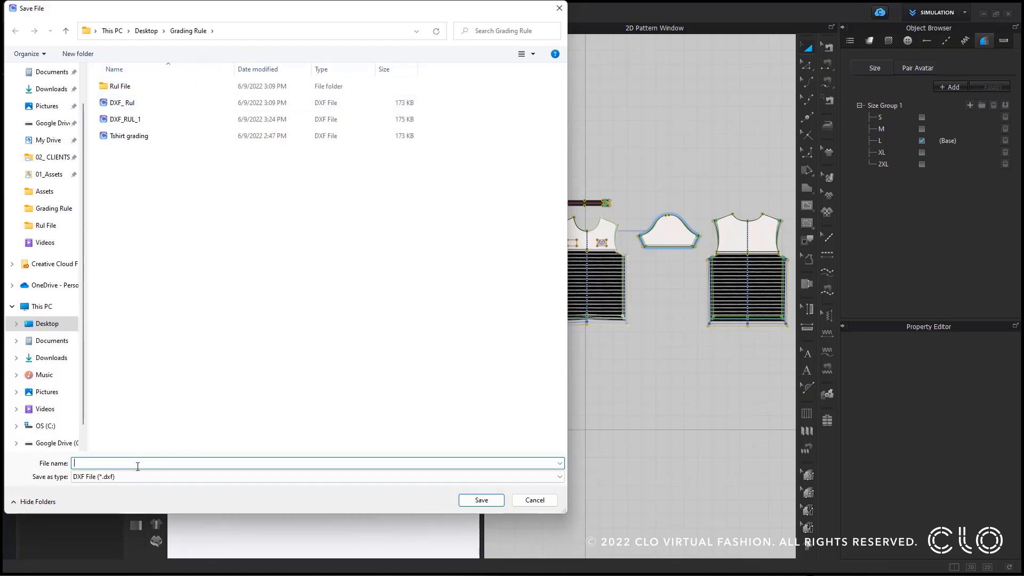
pyautogui.write('shirt mens')
pyautogui.write('s_2xl')
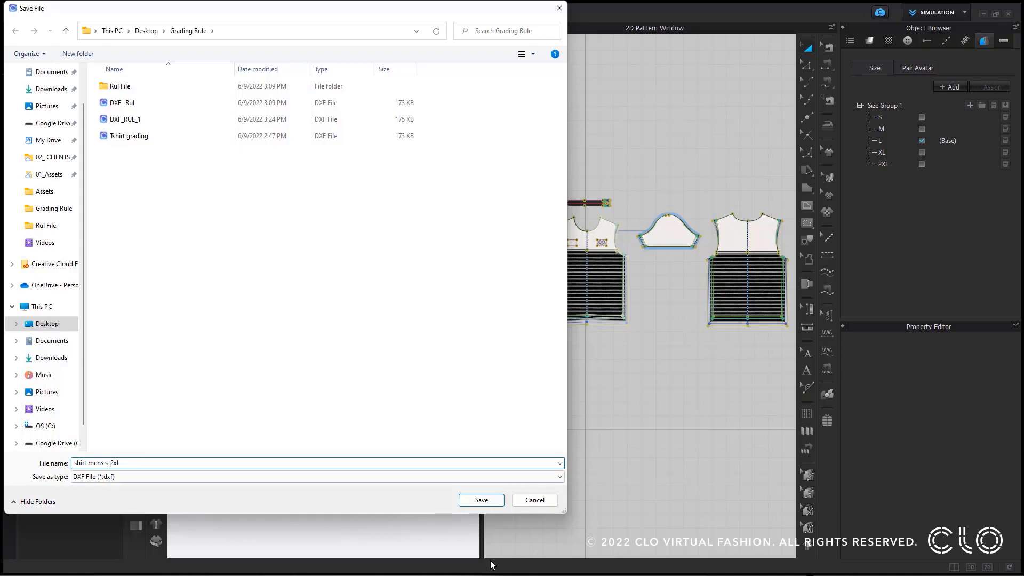
pyautogui.click(482, 500)
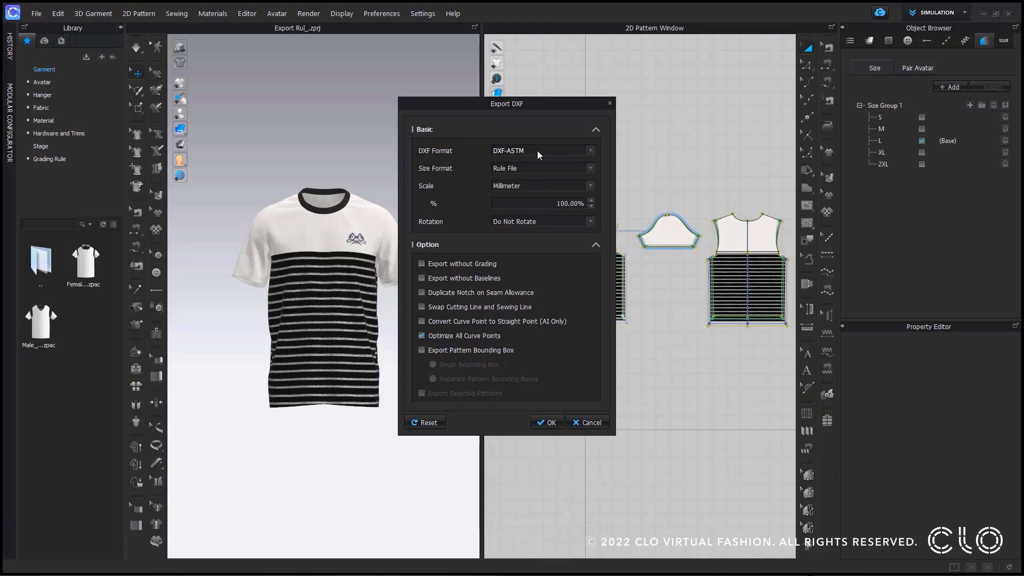
# Export the DXF in DXF-ASTM format with the size format Rule File and the scale in millimeters
pyautogui.click(591, 150)
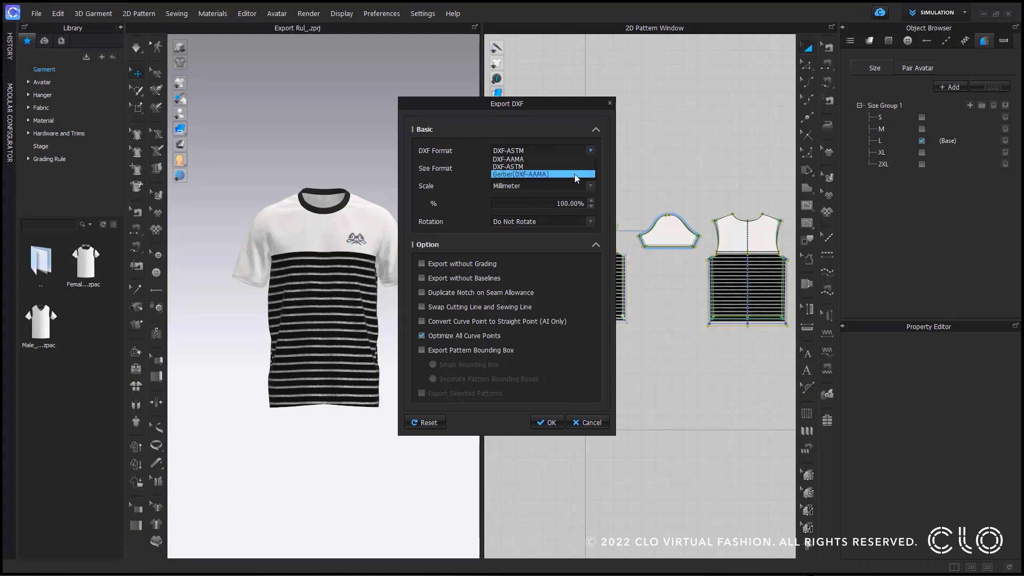
pyautogui.click(573, 167)
pyautogui.click(593, 167)
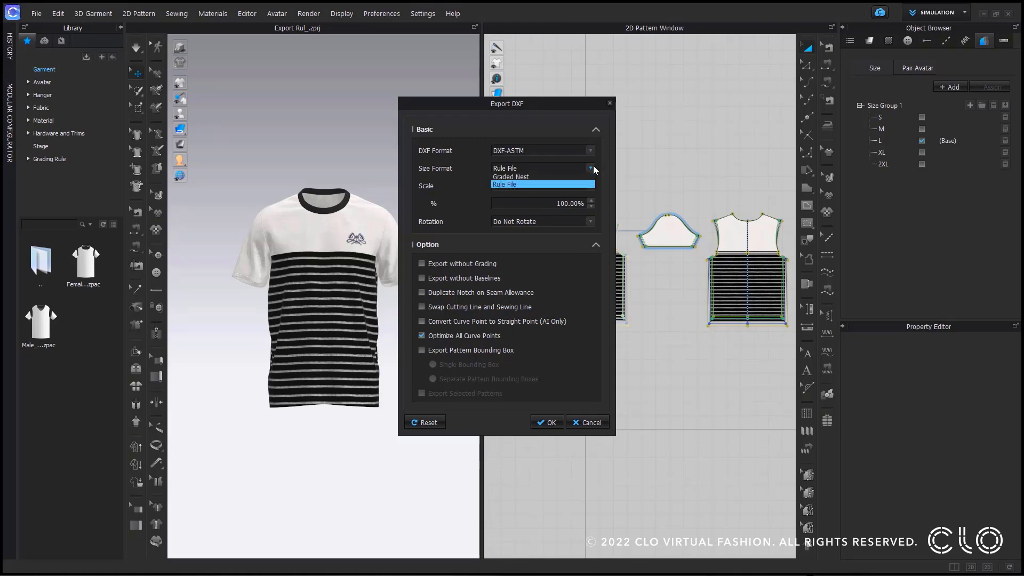
pyautogui.click(527, 186)
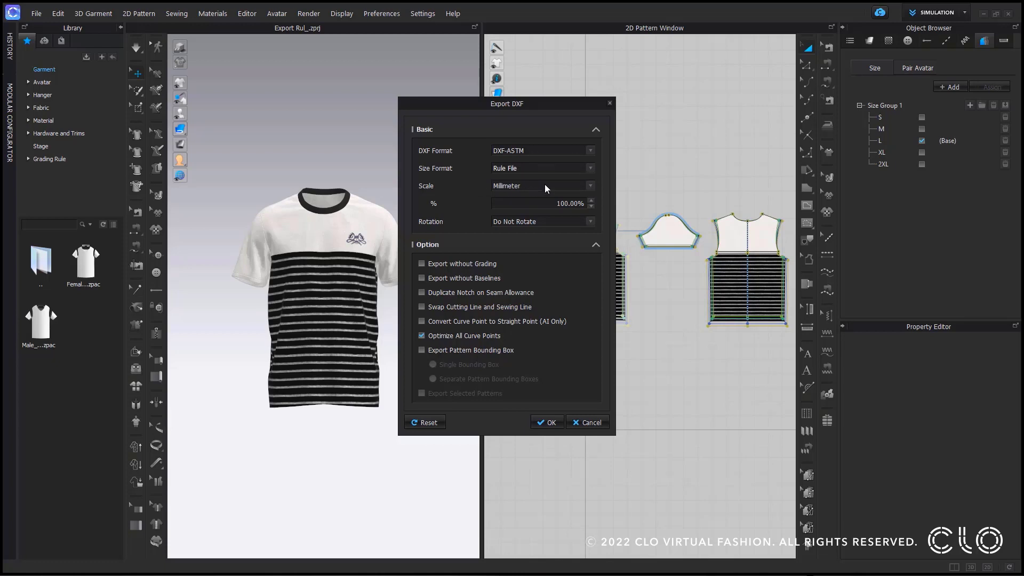
pyautogui.click(551, 423)
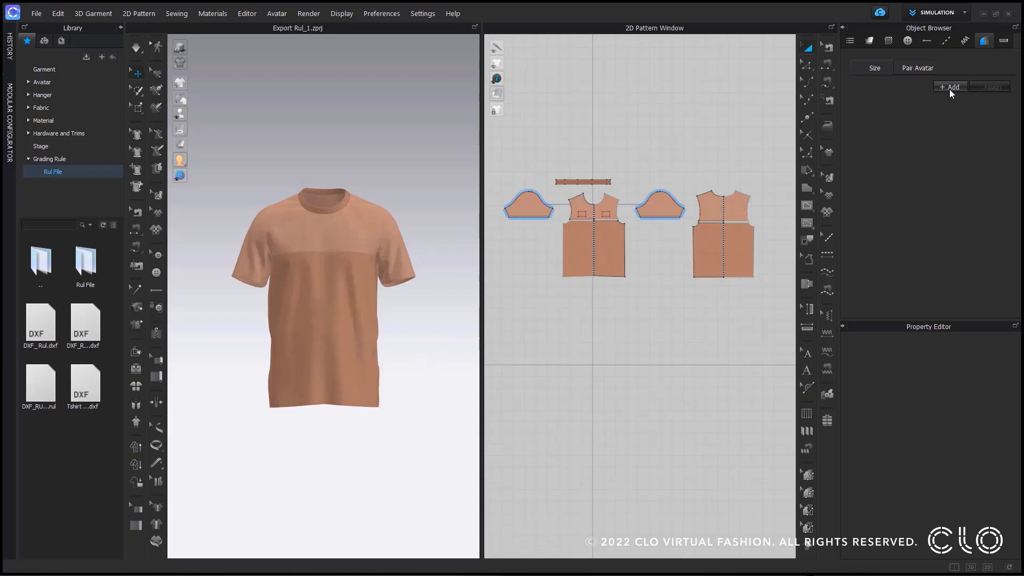
# Add a size group to all the T-shirt patterns and import the grading rule file DXF_RUL_1.rul into it
pyautogui.click(950, 87)
pyautogui.moveTo(767, 154); pyautogui.dragTo(493, 316)
pyautogui.click(982, 105)
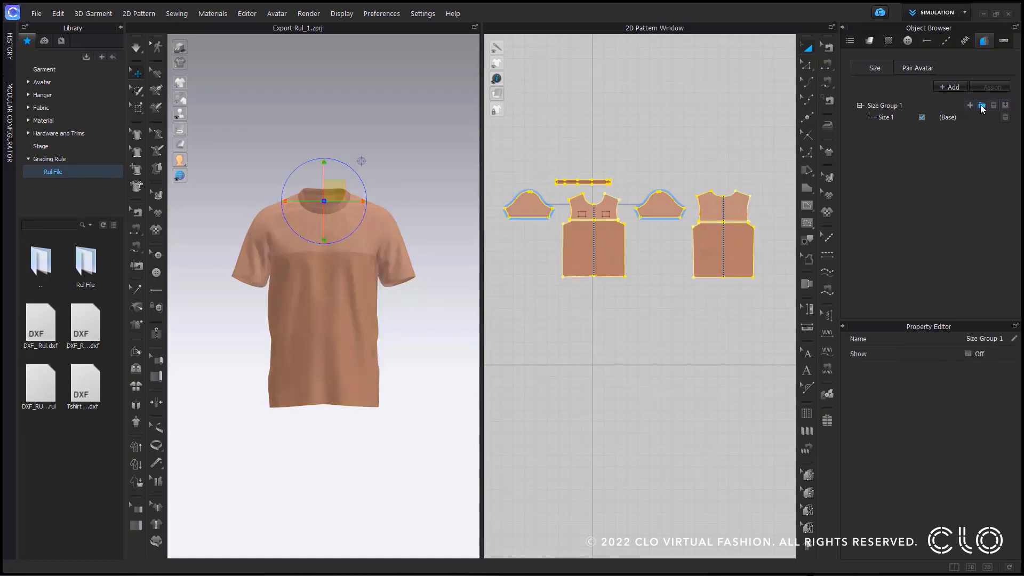
pyautogui.click(982, 106)
pyautogui.click(174, 103)
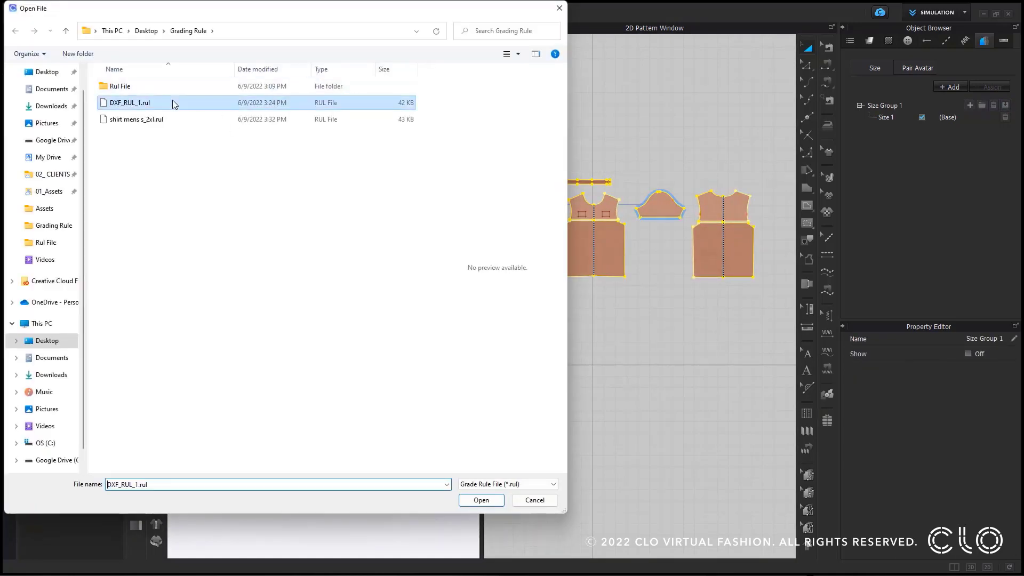
pyautogui.click(462, 504)
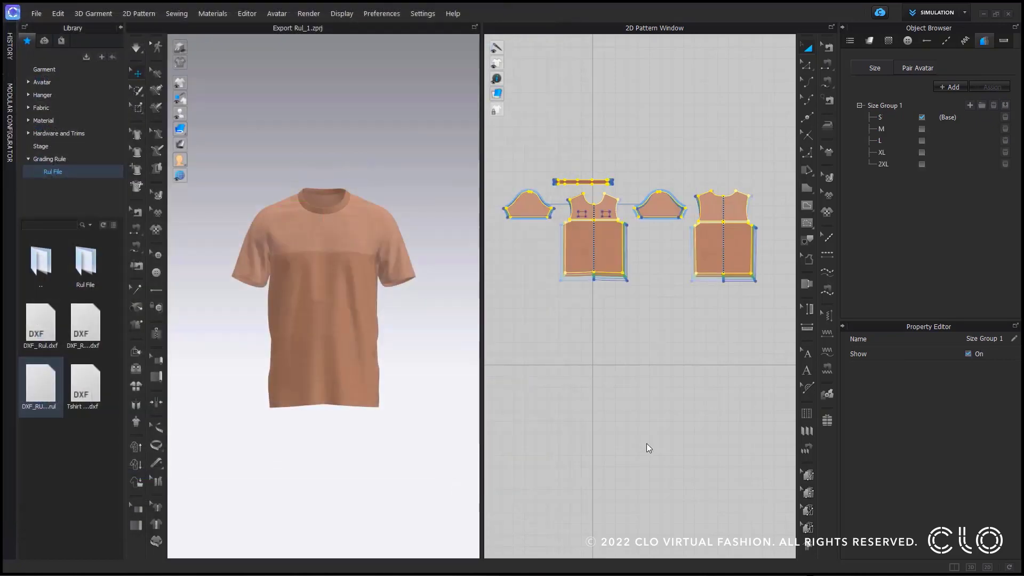
pyautogui.click(676, 264)
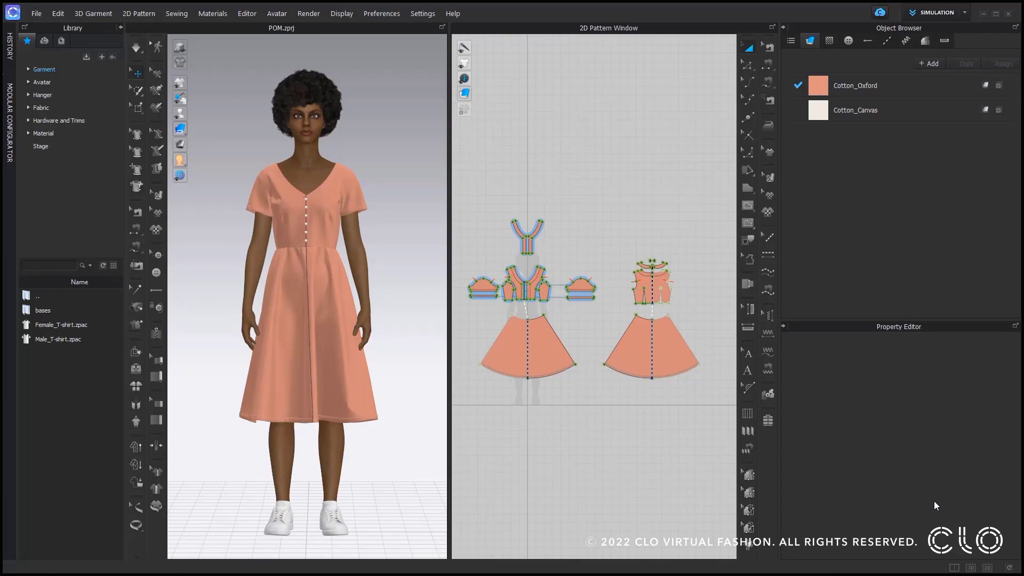
# Import the POM CSV file from the Assets folder into the dress project's point of measure list
pyautogui.click(943, 40)
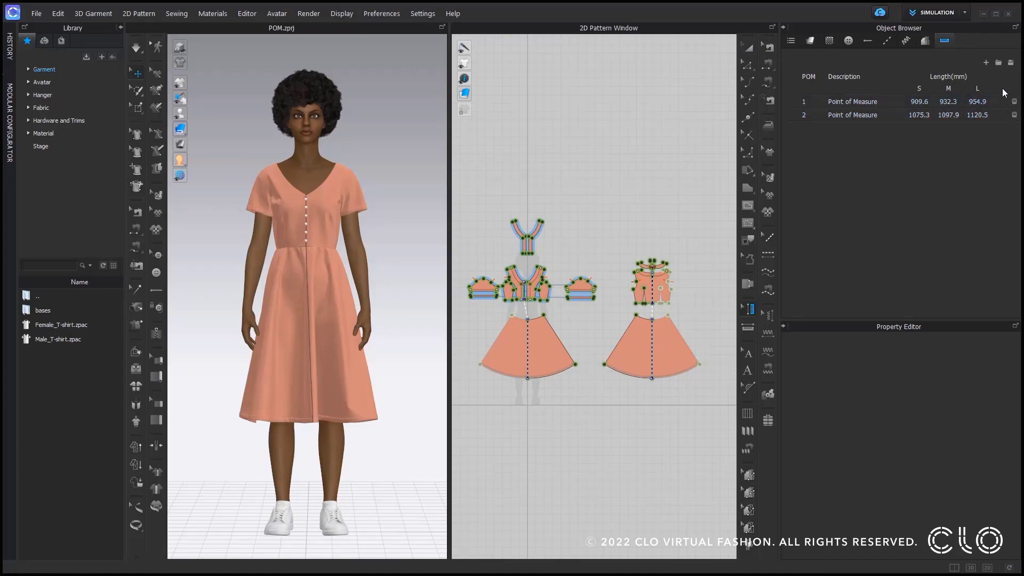
pyautogui.click(998, 64)
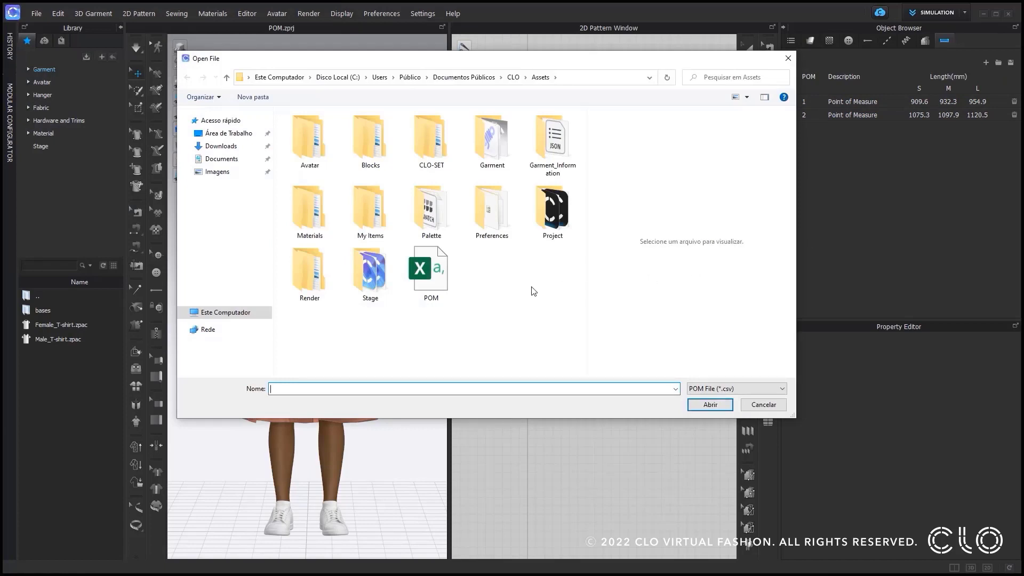
pyautogui.click(429, 275)
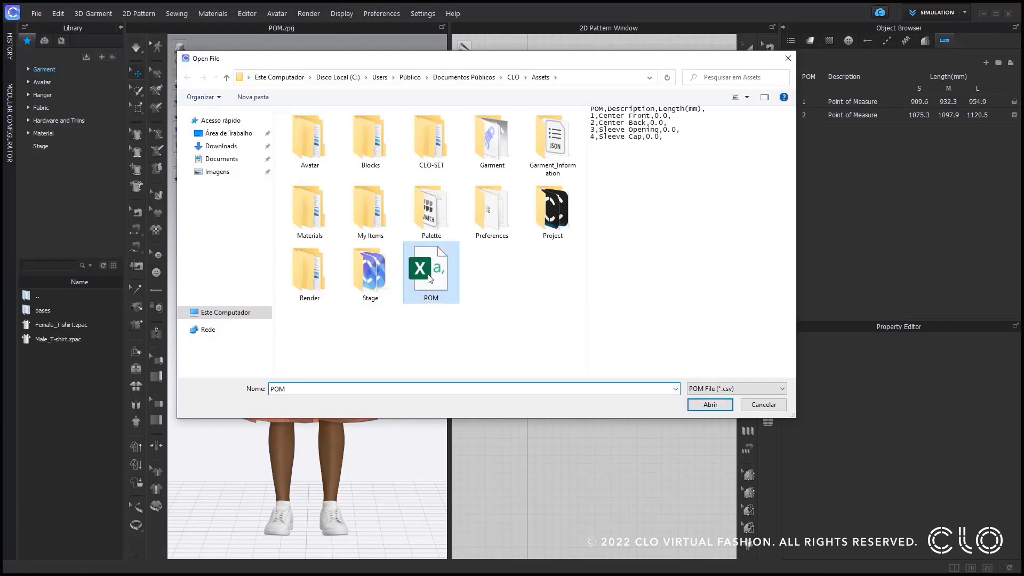
pyautogui.click(723, 408)
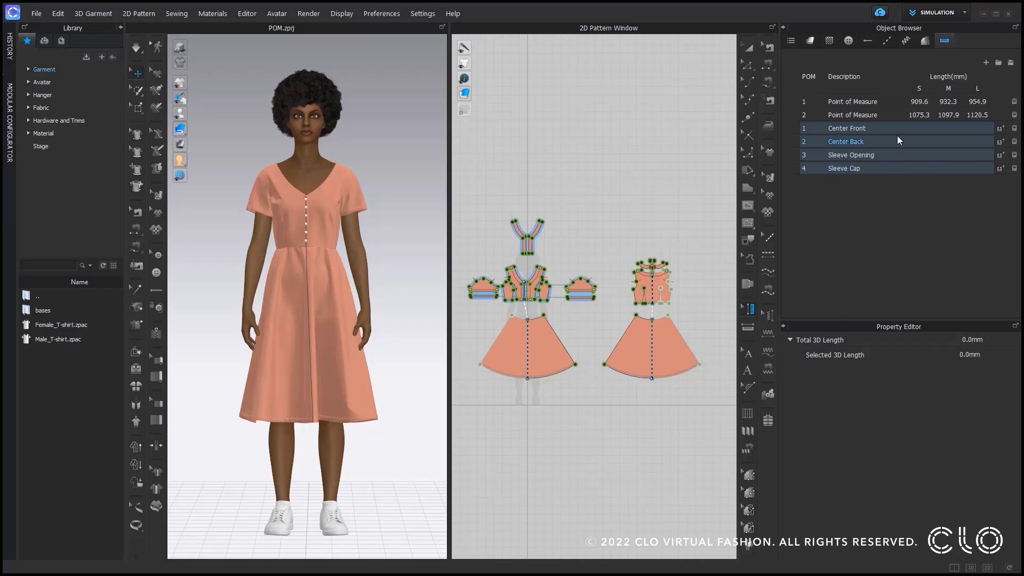
# Assign the dress's front measurement to the Center Front entry and its back measurement to the Center Back entry
pyautogui.click(894, 100)
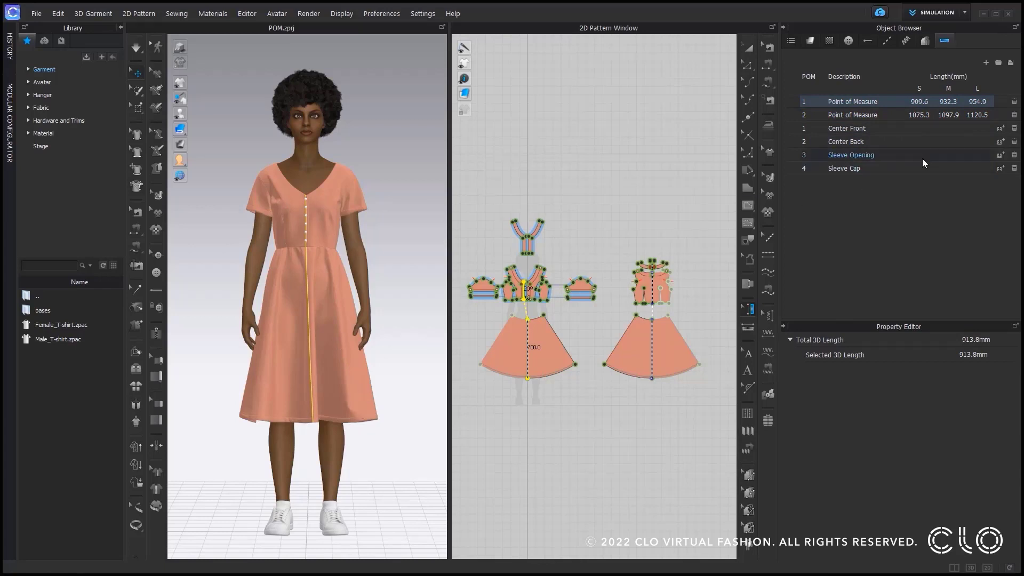
pyautogui.click(999, 130)
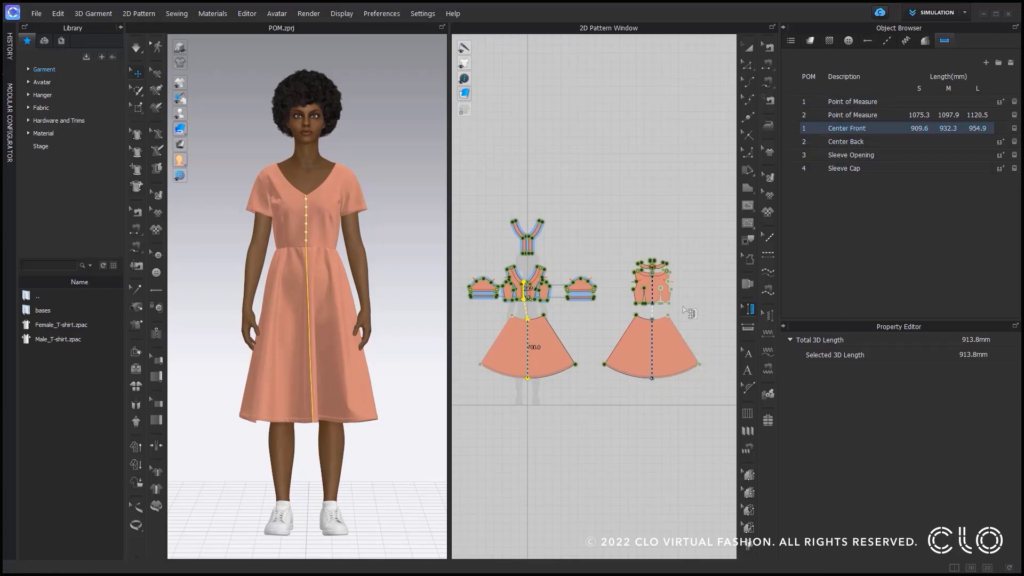
pyautogui.click(656, 295)
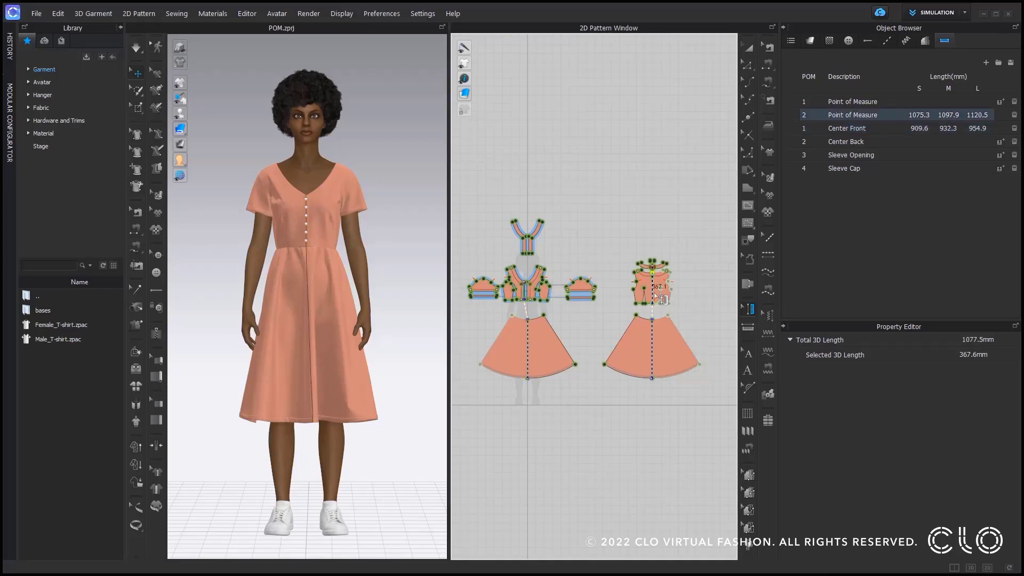
pyautogui.click(998, 143)
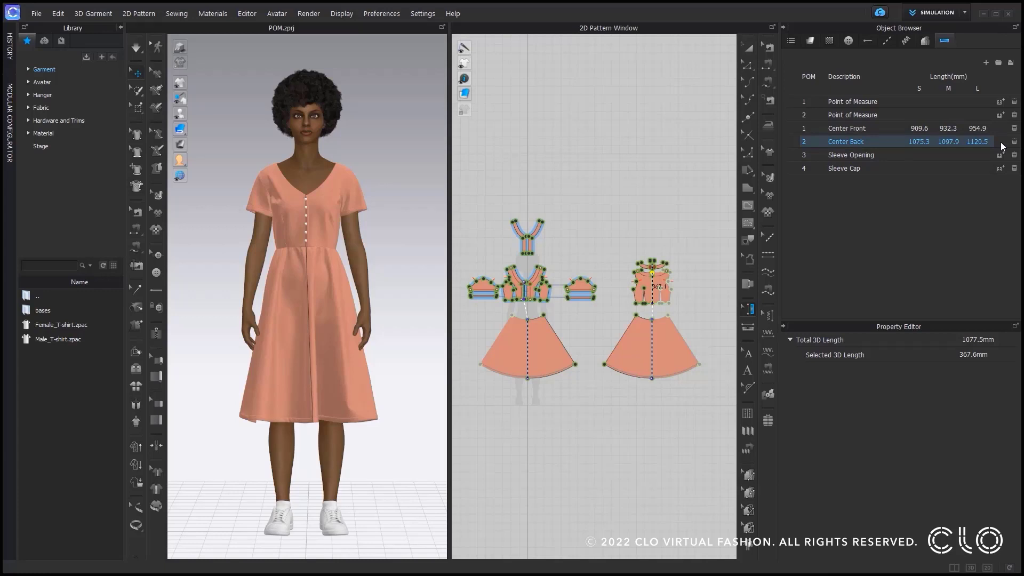
# Measure the lower edge of the sleeve pattern from corner to corner for the Sleeve Opening entry
pyautogui.click(964, 154)
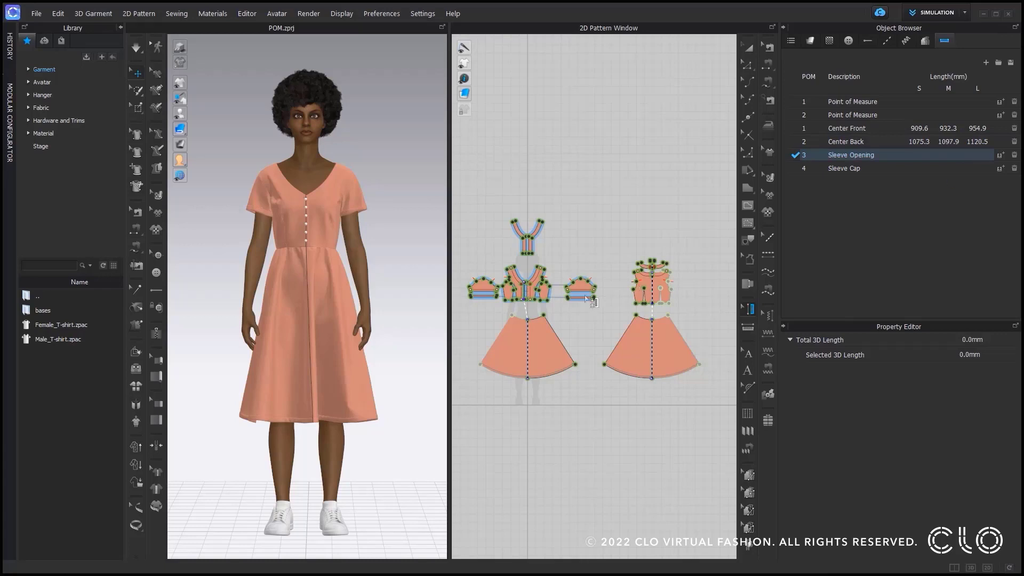
pyautogui.scroll(8, 581, 296)
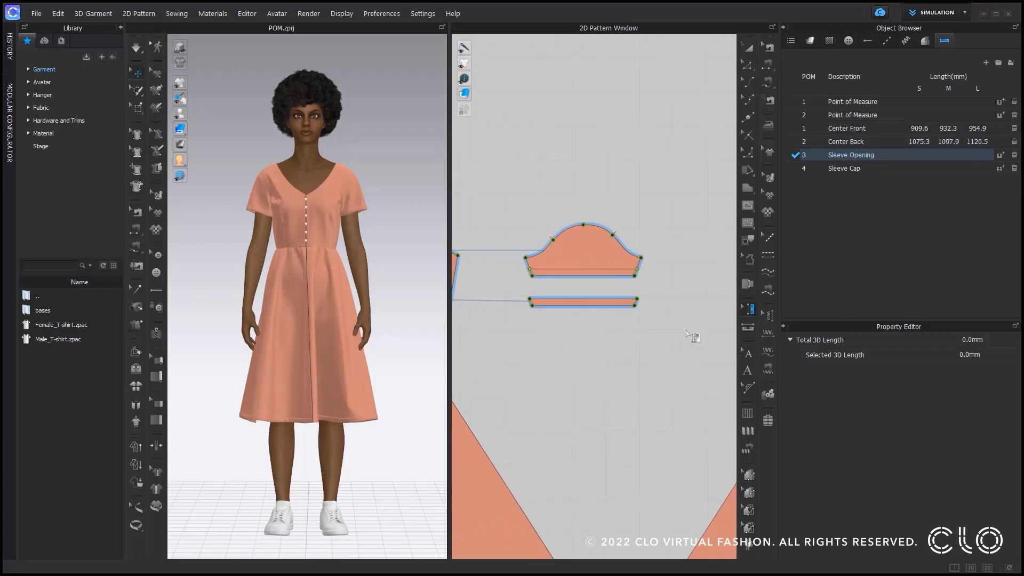
pyautogui.click(747, 328)
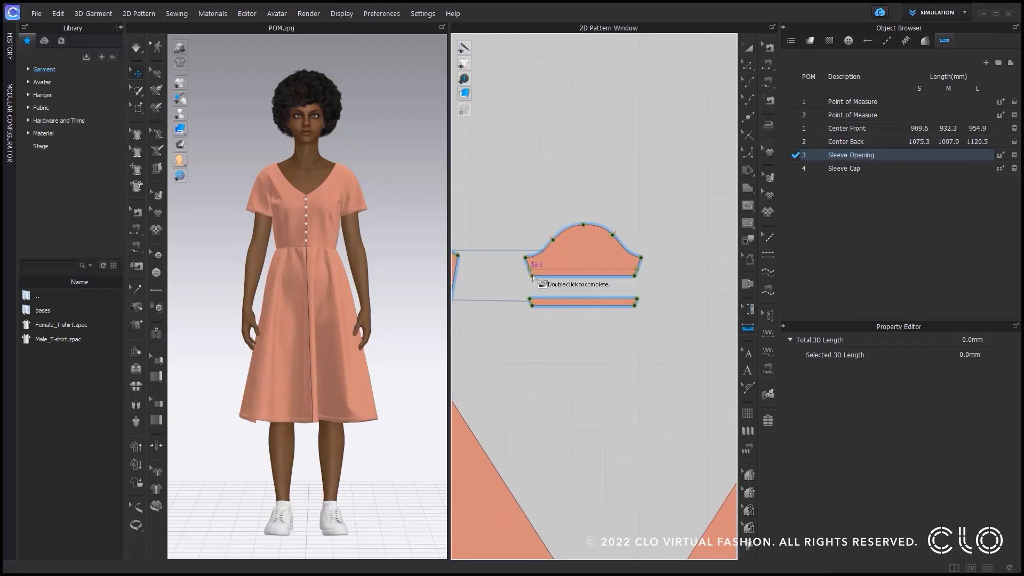
pyautogui.click(531, 275)
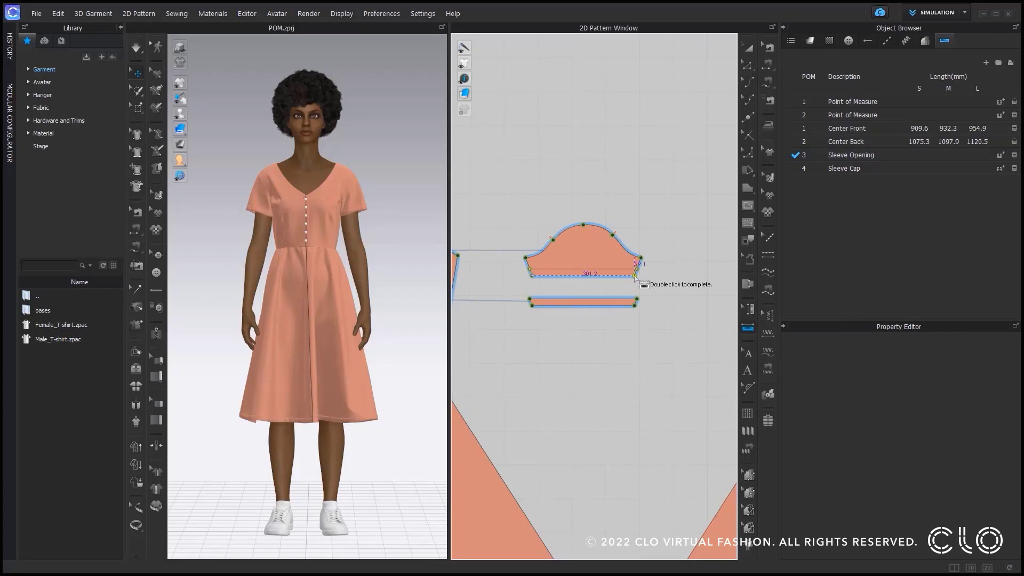
pyautogui.doubleClick(635, 276)
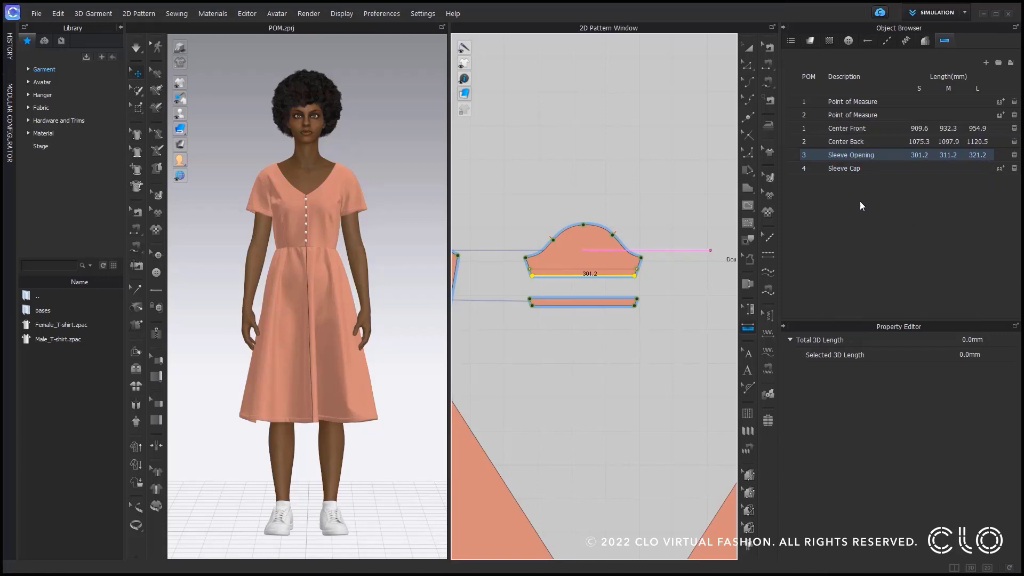
# Trace the curved cap edges of the sleeve pattern as a point of measure for the Sleeve Cap entry
pyautogui.click(879, 171)
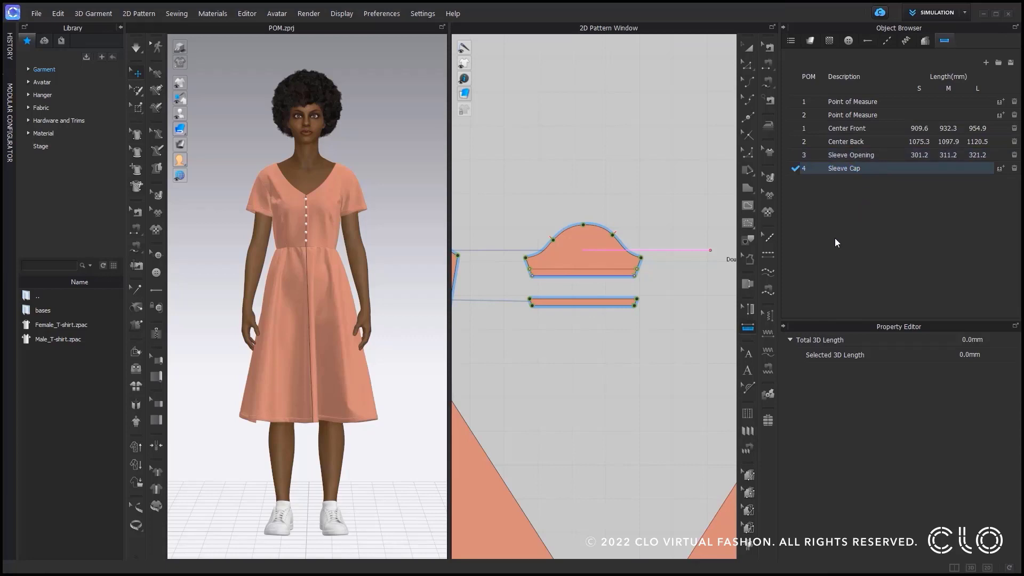
pyautogui.click(749, 241)
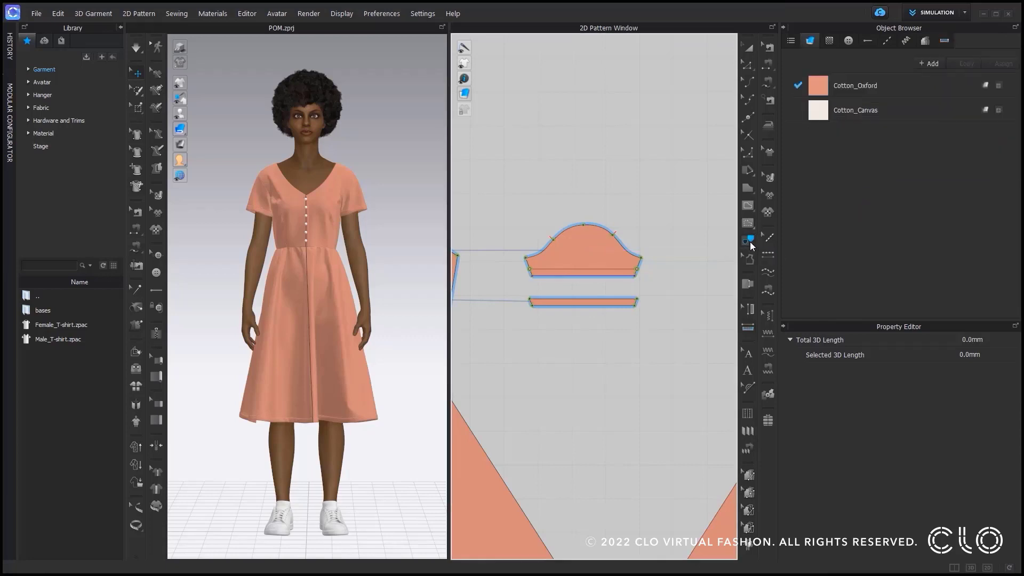
pyautogui.click(551, 252)
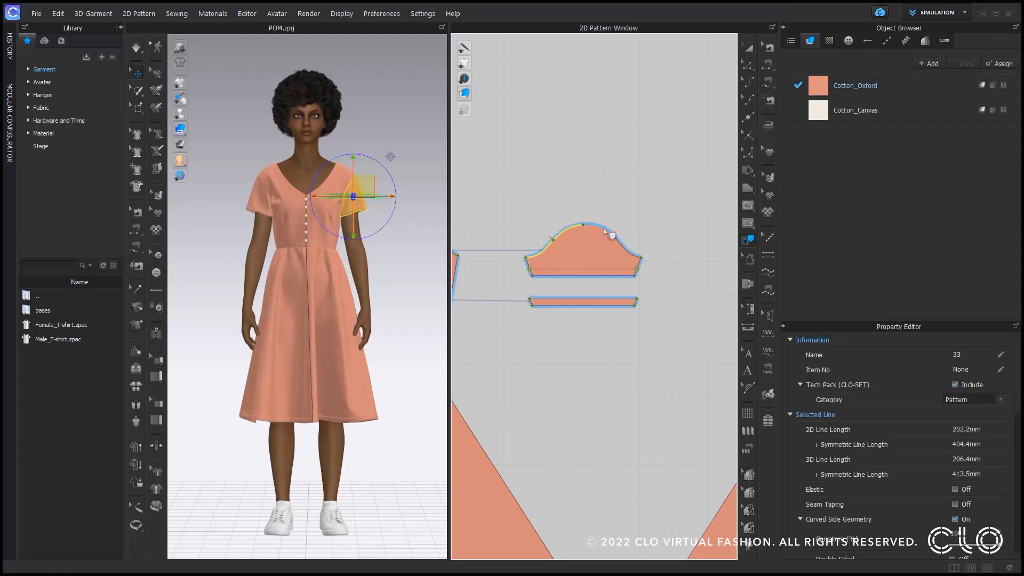
pyautogui.keyDown('shift'); pyautogui.click(618, 244); pyautogui.keyUp('shift')
pyautogui.rightClick(619, 244)
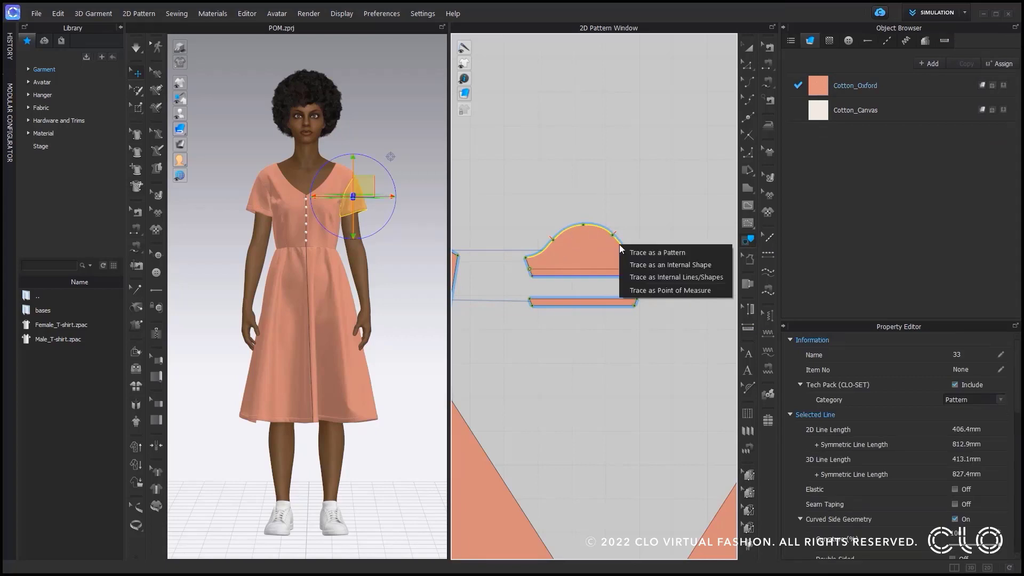
pyautogui.click(670, 290)
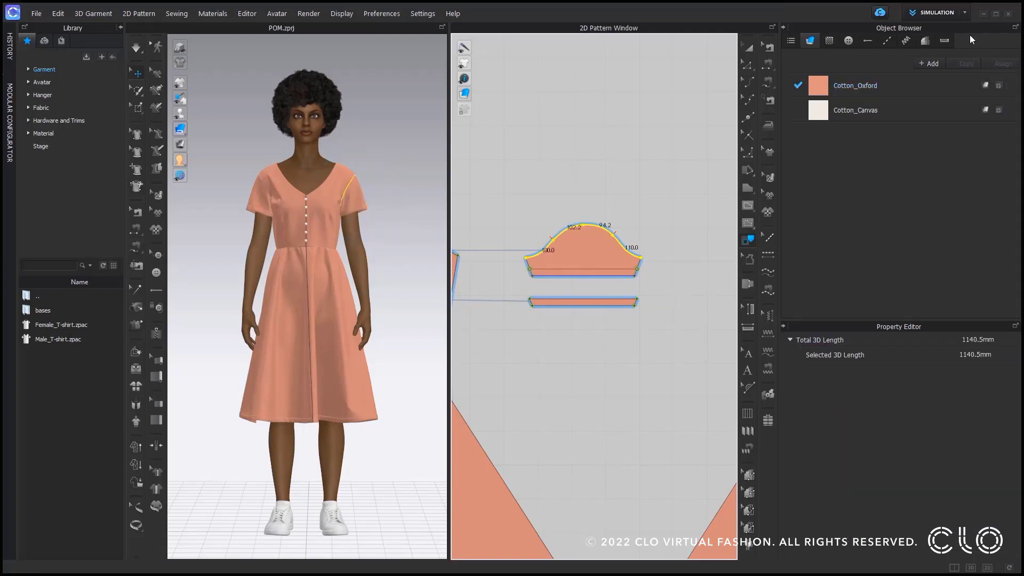
# Return to the point of measure list and delete the two empty Point of Measure entries
pyautogui.click(946, 40)
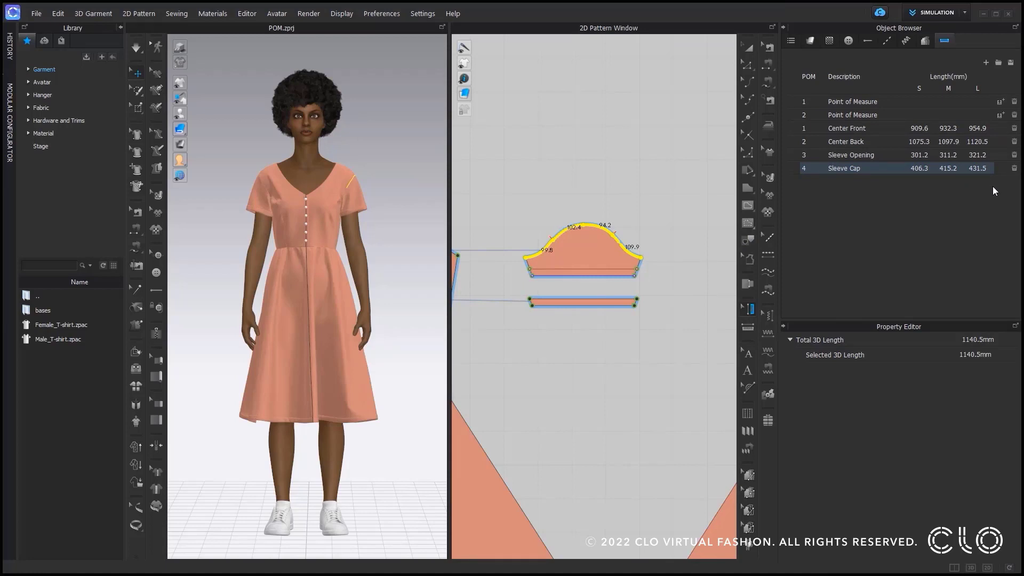
pyautogui.click(1015, 113)
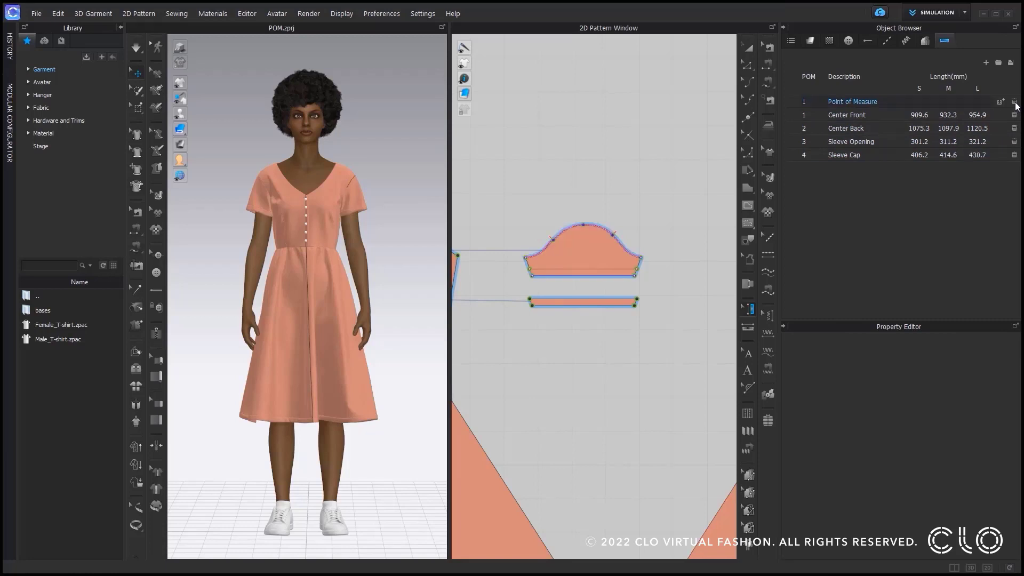
pyautogui.click(1015, 101)
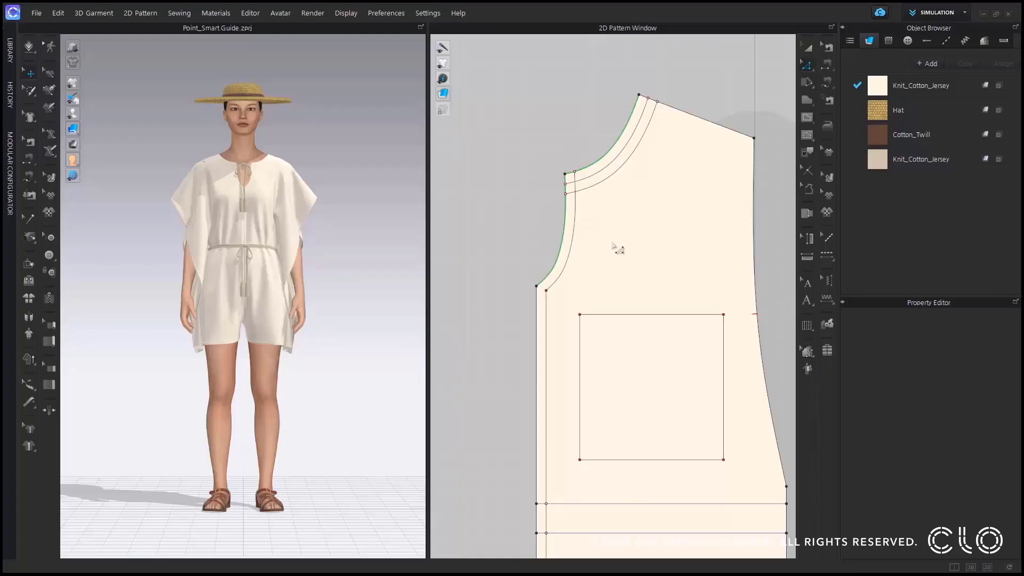
# Activate the Add Point/Split Line tool for the enlarged bodice pattern in the Point_Smart Guide project
pyautogui.click(807, 68)
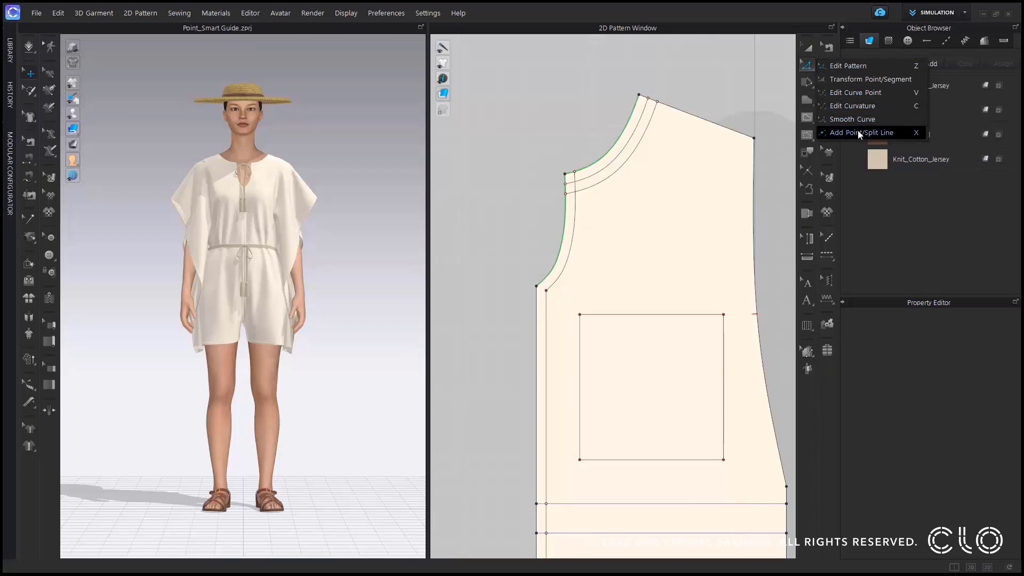
pyautogui.click(896, 132)
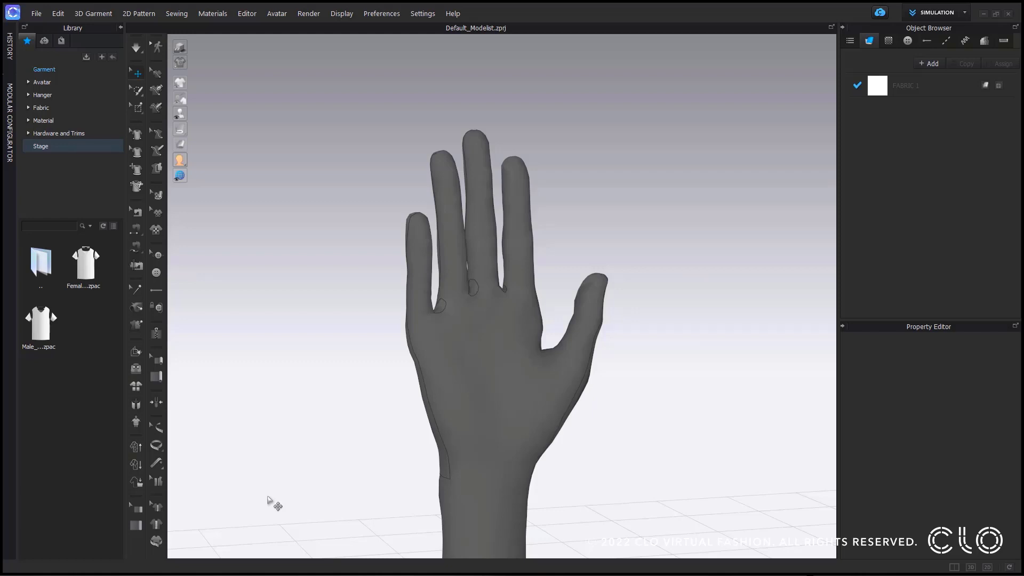
# Draw a curved line about 1.75 in long on the avatar's wrist, connecting the two side lines across the palm side
pyautogui.click(157, 152)
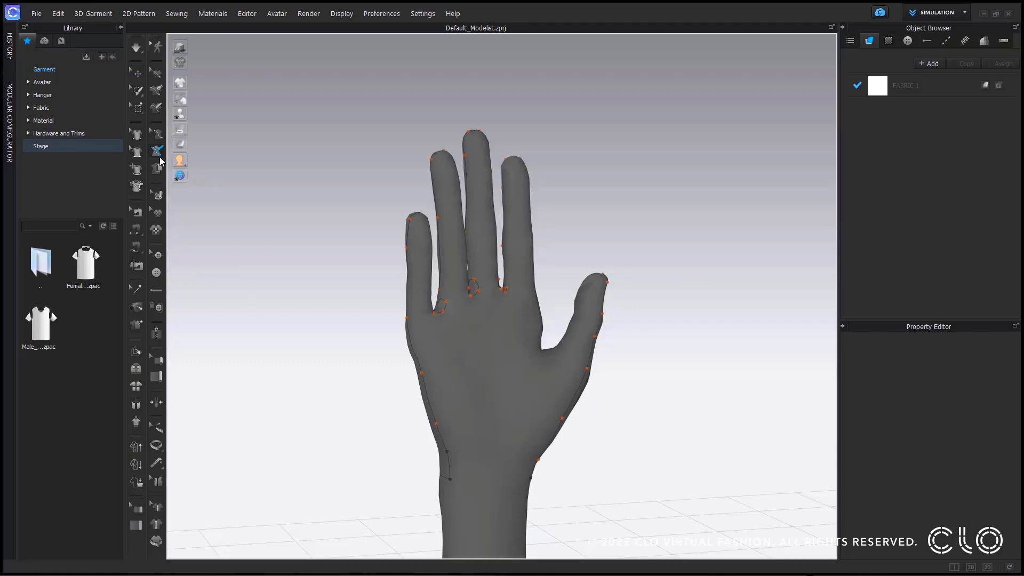
pyautogui.click(451, 480)
pyautogui.keyDown('ctrl'); pyautogui.click(497, 480); pyautogui.keyUp('ctrl')
pyautogui.moveTo(525, 479); pyautogui.dragTo(472, 472, button='right')
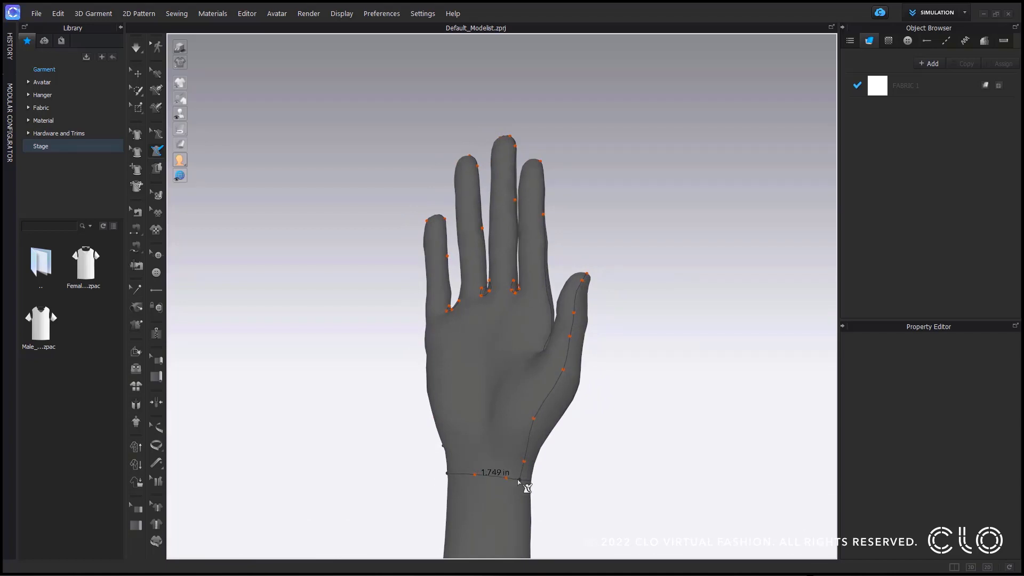
pyautogui.doubleClick(526, 487)
# Draw a line about 2.05 in long up the avatar's ring finger, starting beside the little finger's base
pyautogui.moveTo(468, 400); pyautogui.dragTo(535, 376, button='right')
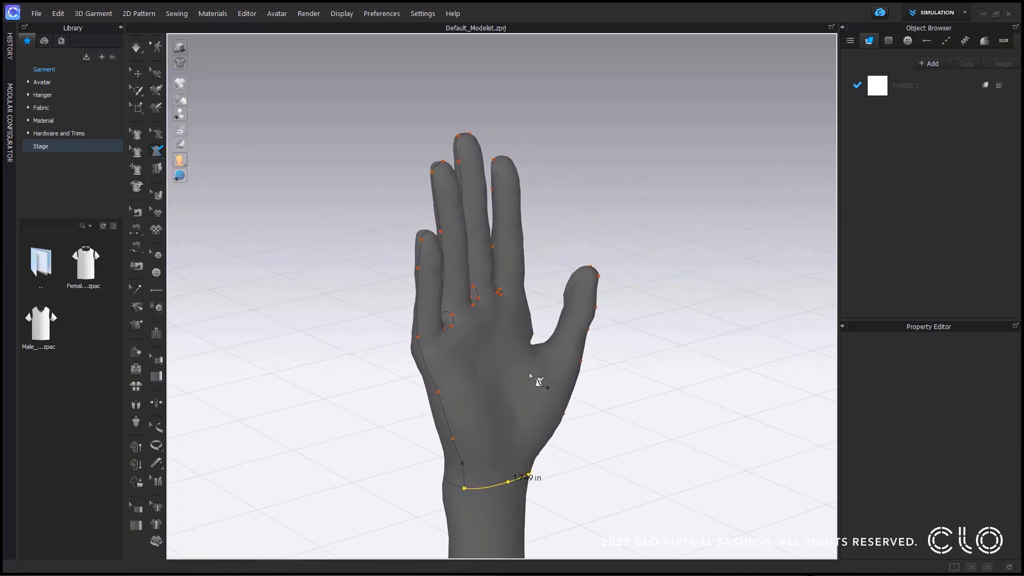
pyautogui.click(453, 315)
pyautogui.doubleClick(437, 207)
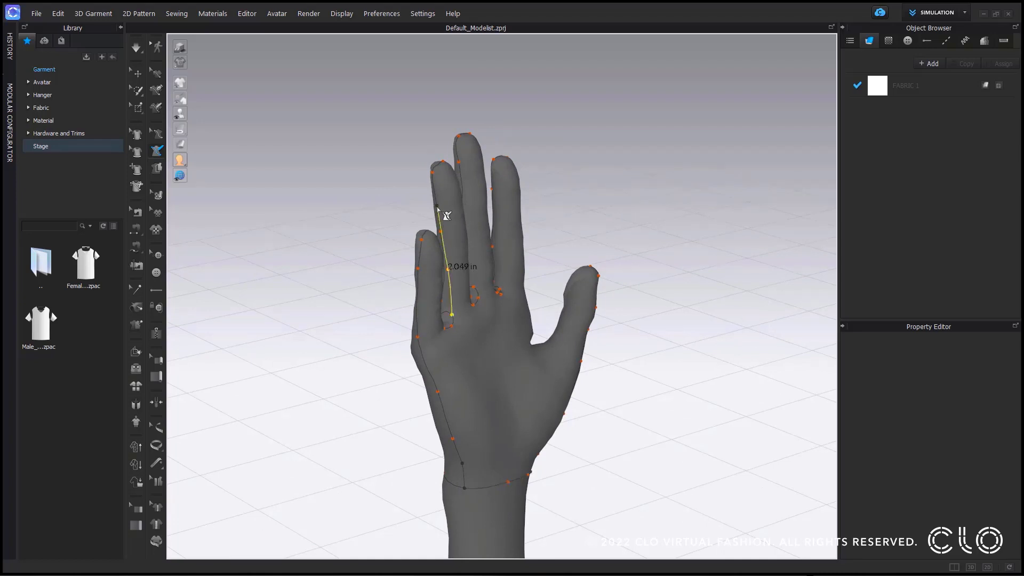
# Draw a curved line about 1.74 in long up the ring finger from its base on the middle-finger side
pyautogui.moveTo(468, 297); pyautogui.dragTo(365, 334, button='right')
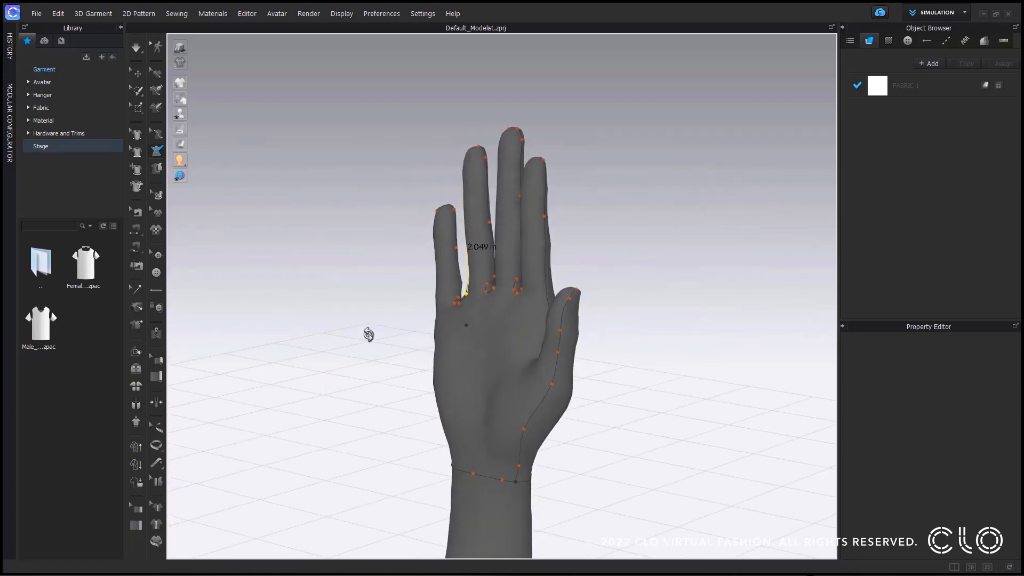
pyautogui.click(486, 285)
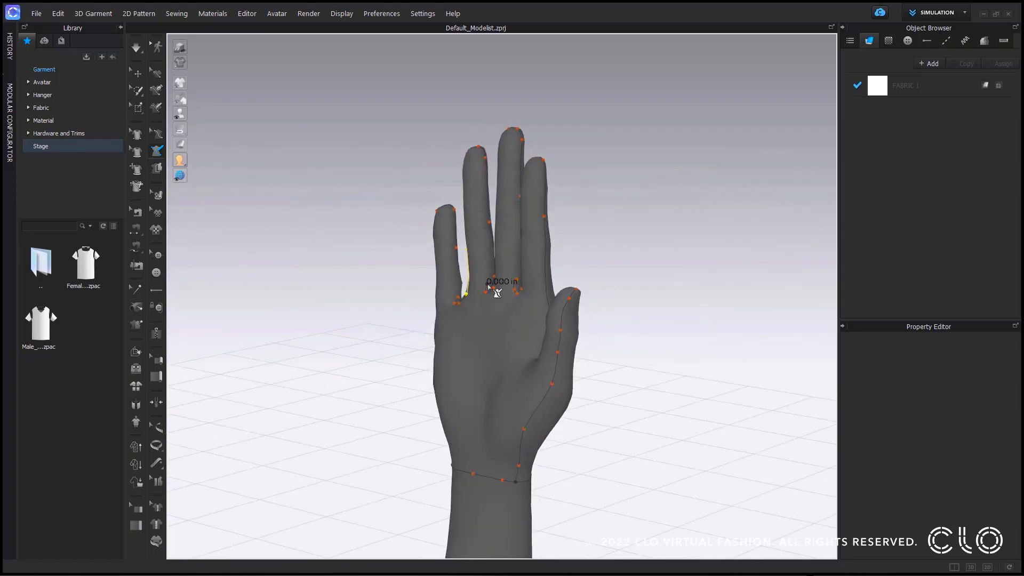
pyautogui.click(485, 233)
pyautogui.doubleClick(488, 193)
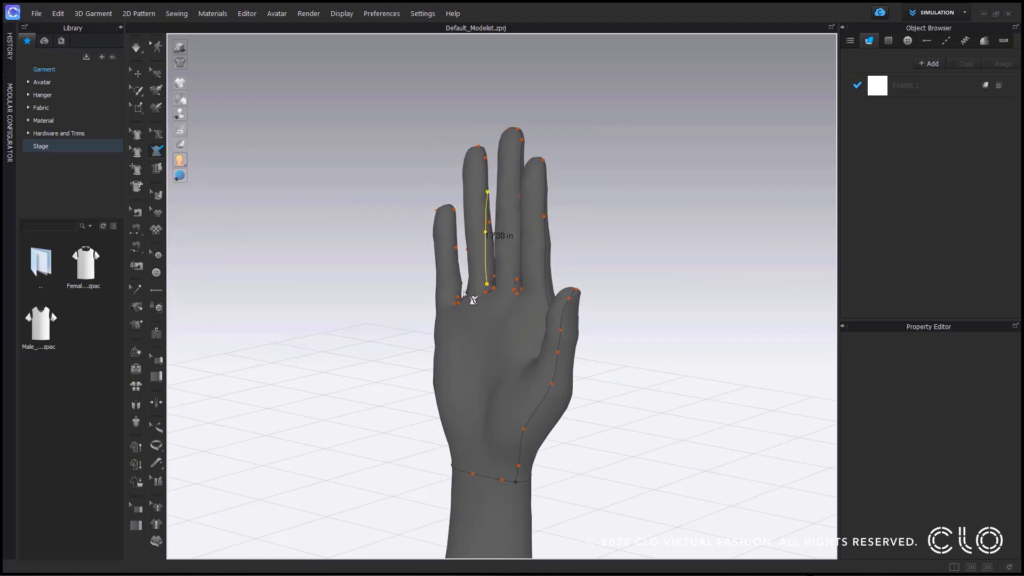
pyautogui.scroll(5, 470, 302)
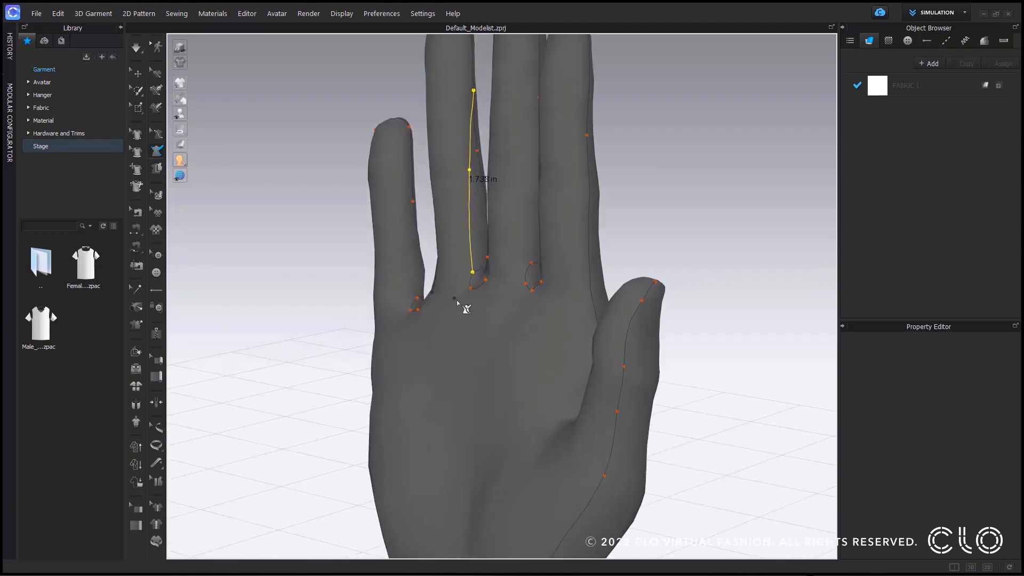
# Draw a line up the little finger's ring-finger side and another up the middle finger's ring-finger side, each starting at the finger base
pyautogui.moveTo(464, 308); pyautogui.dragTo(457, 416, button='right')
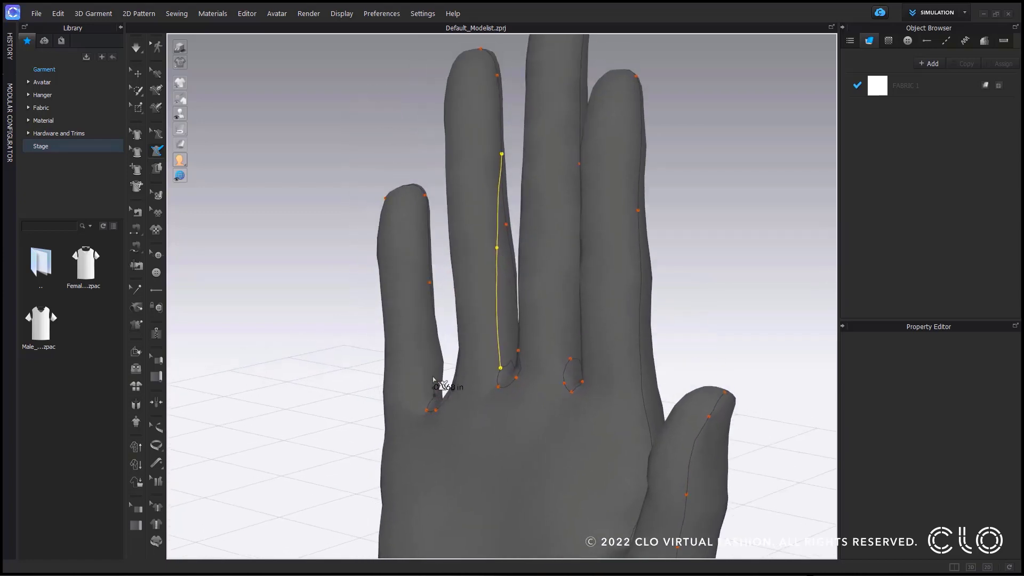
pyautogui.click(431, 289)
pyautogui.moveTo(539, 388)
pyautogui.mouseDown(button='right')
pyautogui.moveTo(600, 393)
pyautogui.moveTo(555, 398)
pyautogui.mouseUp(button='right')
pyautogui.click(488, 395)
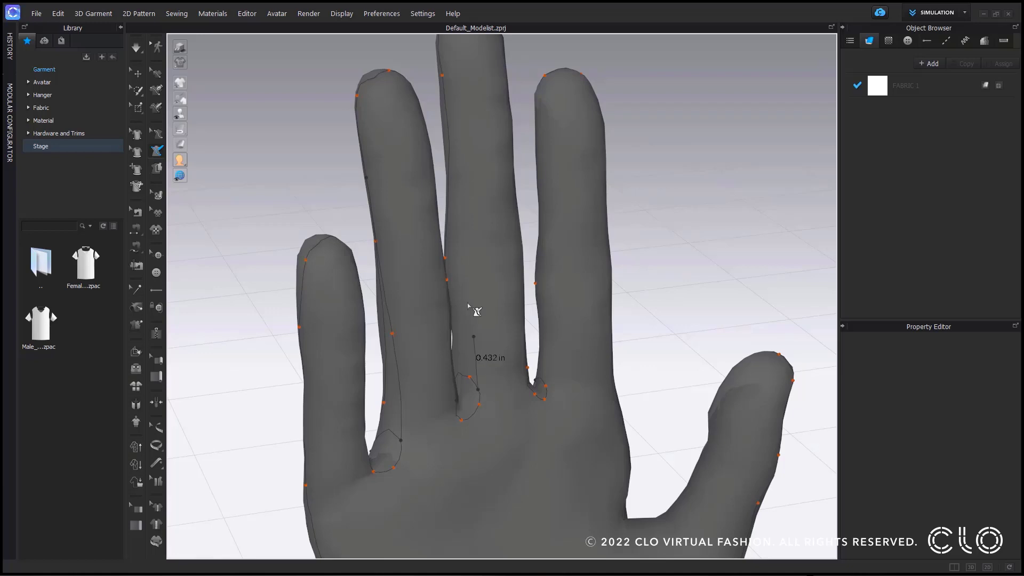
pyautogui.click(452, 129)
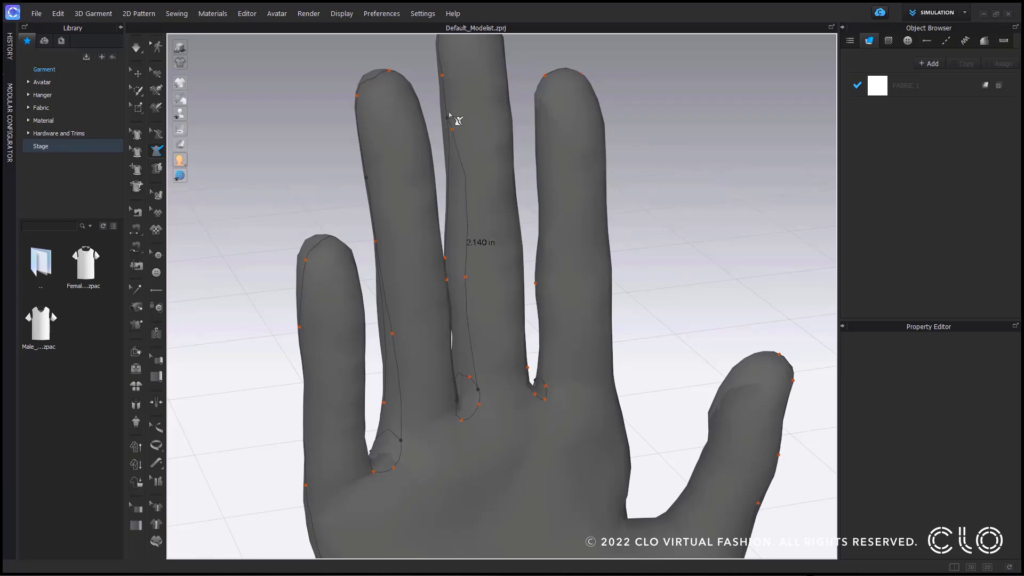
pyautogui.doubleClick(451, 81)
# Draw a line about 2.26 in long up the middle finger's index-finger side, starting at its base
pyautogui.moveTo(493, 310); pyautogui.dragTo(412, 315, button='right')
pyautogui.click(571, 380)
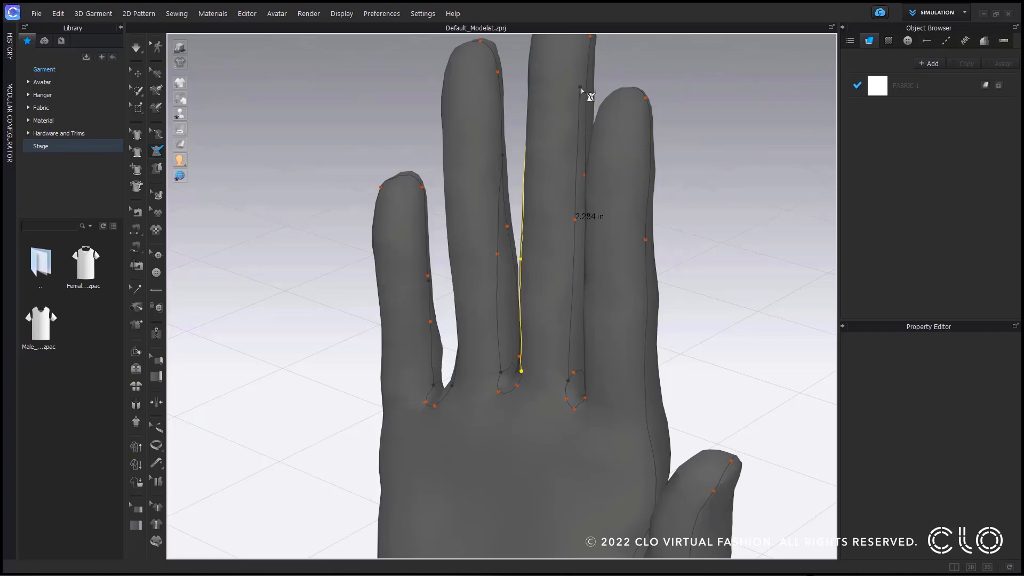
pyautogui.doubleClick(581, 88)
# Draw a line about 1.89 in long up the index finger from its base on the middle-finger side
pyautogui.moveTo(545, 323); pyautogui.dragTo(533, 388, button='right')
pyautogui.click(530, 380)
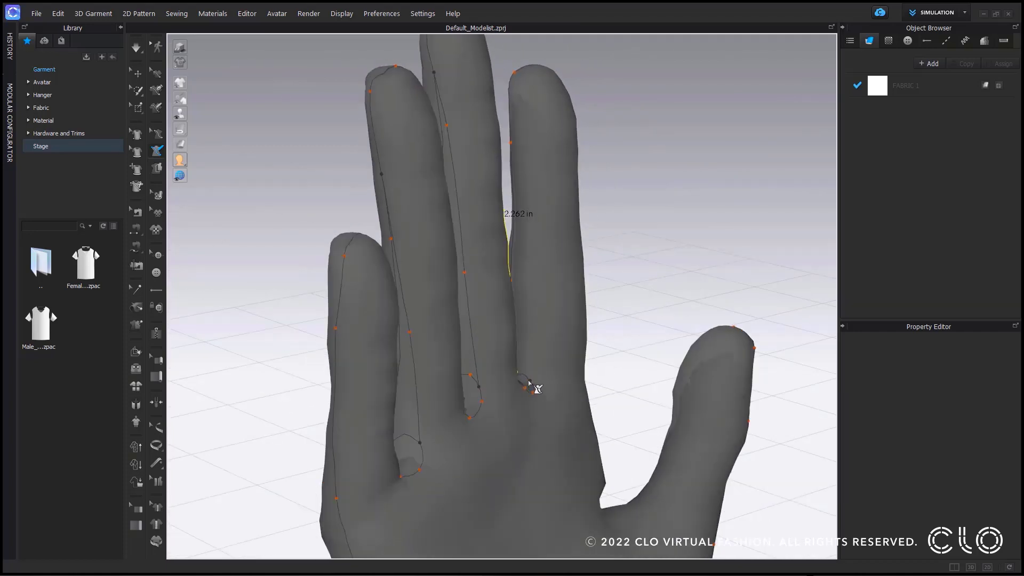
pyautogui.click(525, 271)
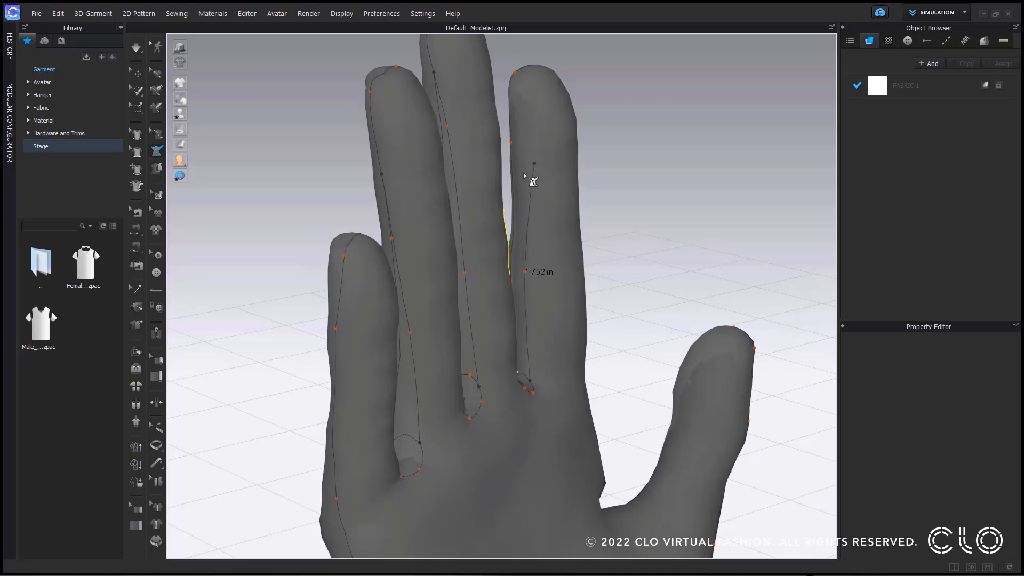
pyautogui.doubleClick(512, 144)
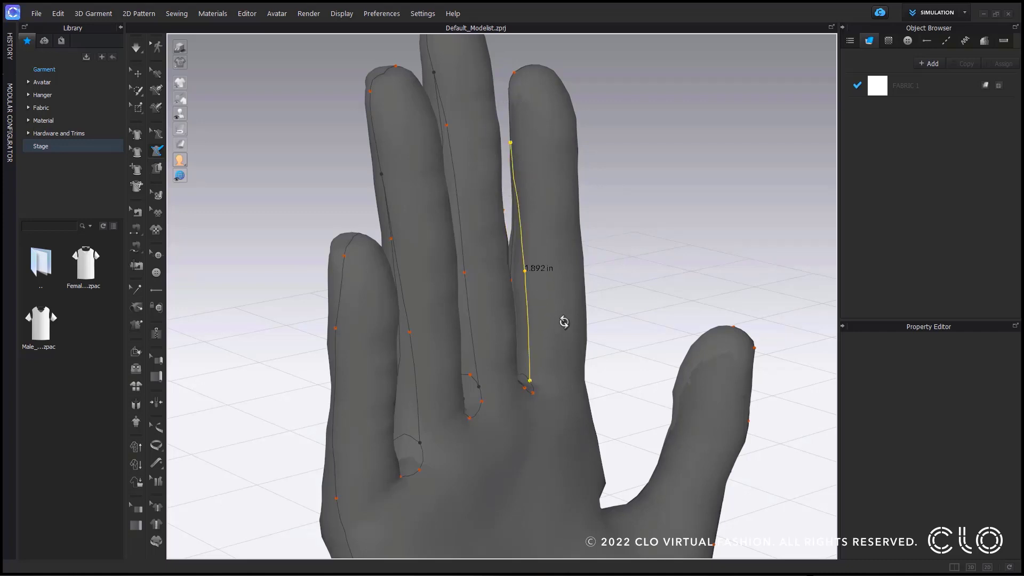
# Flatten the outlined glove areas of the hand, including the palm and the strips between the fingers, into patterns
pyautogui.scroll(-8, 563, 322)
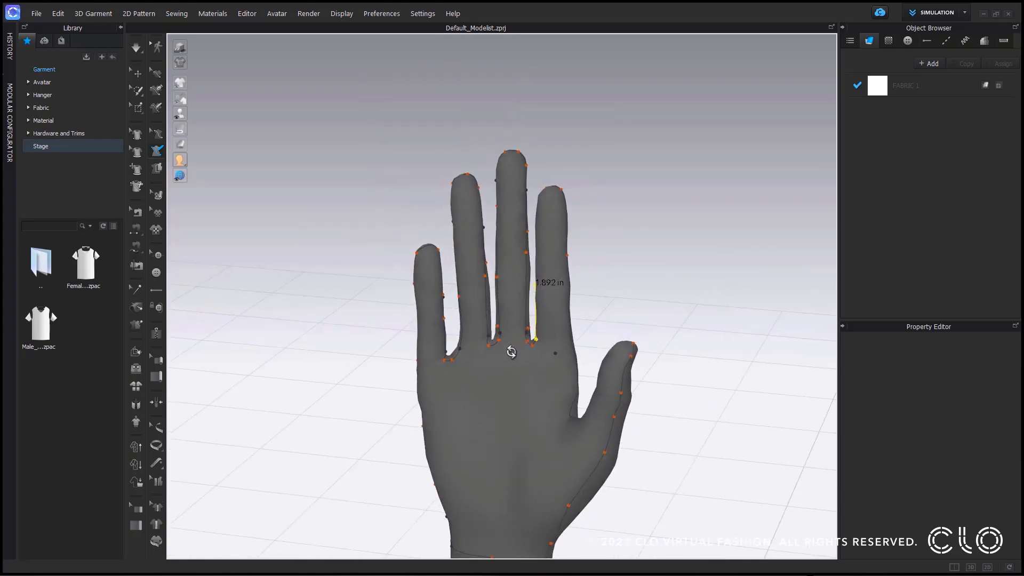
pyautogui.moveTo(511, 352)
pyautogui.mouseDown(button='right')
pyautogui.moveTo(471, 350)
pyautogui.moveTo(558, 350)
pyautogui.moveTo(501, 364)
pyautogui.mouseUp(button='right')
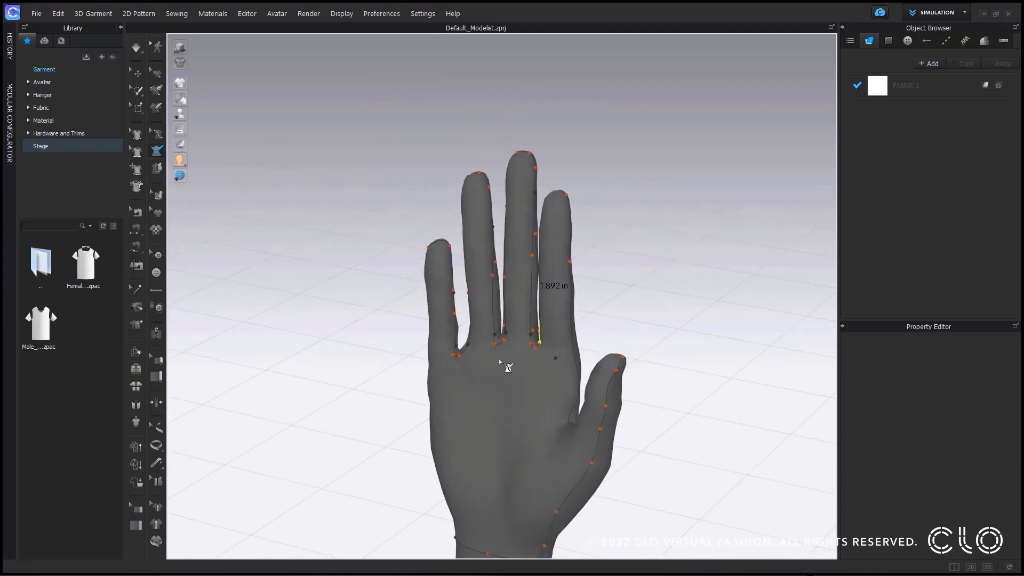
pyautogui.moveTo(515, 381); pyautogui.dragTo(515, 307, button='middle')
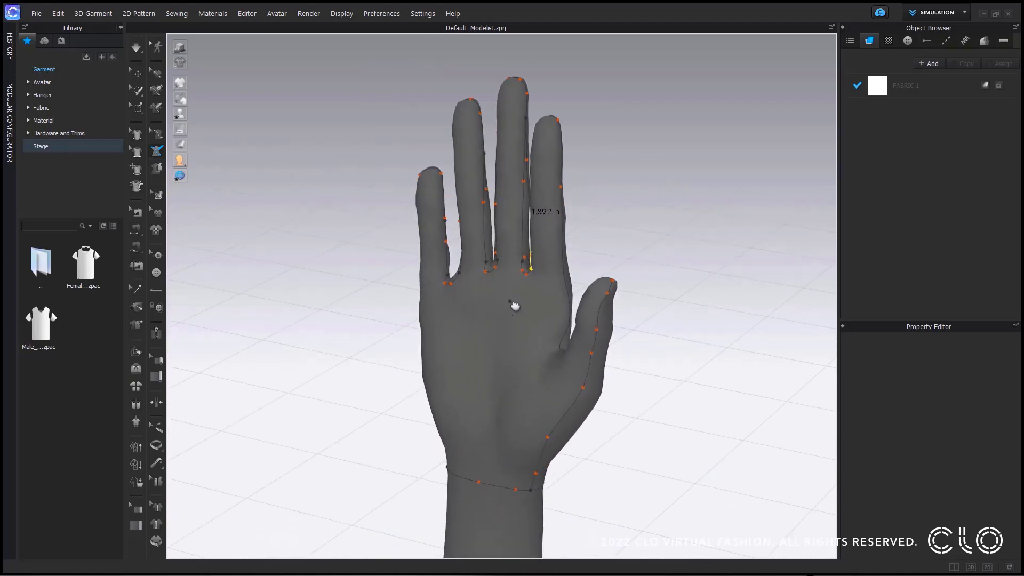
pyautogui.click(156, 169)
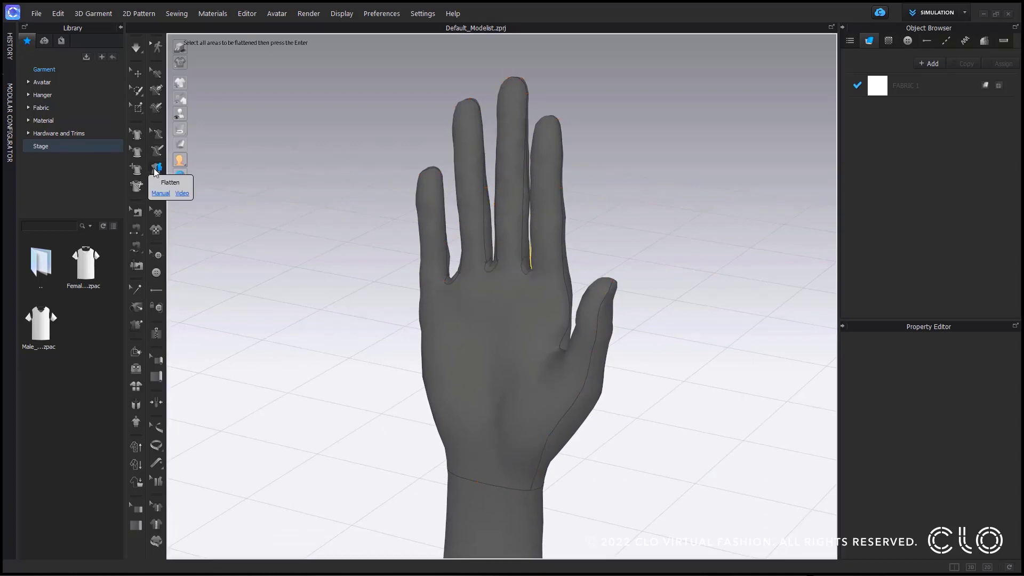
pyautogui.click(520, 376)
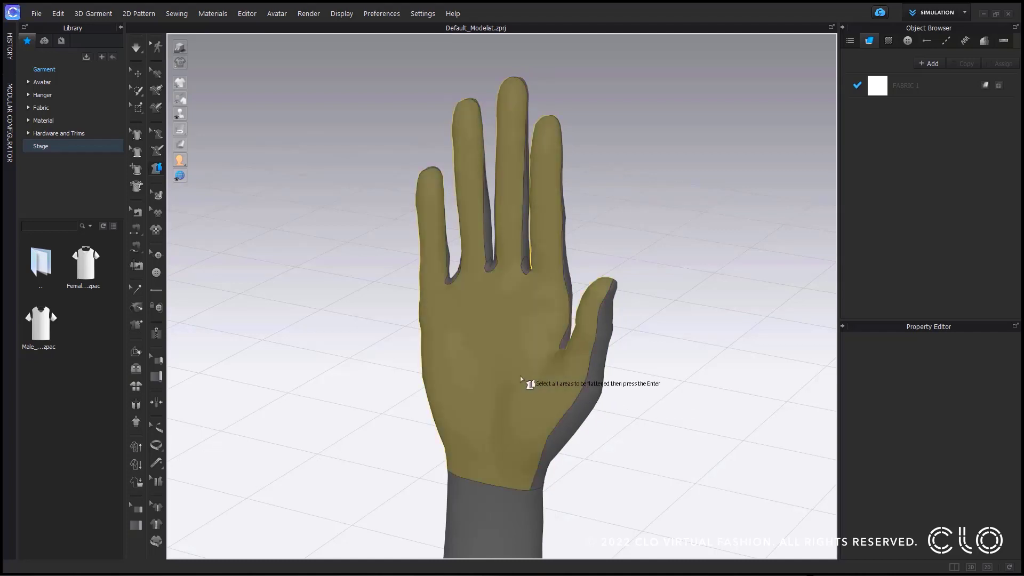
pyautogui.click(593, 397)
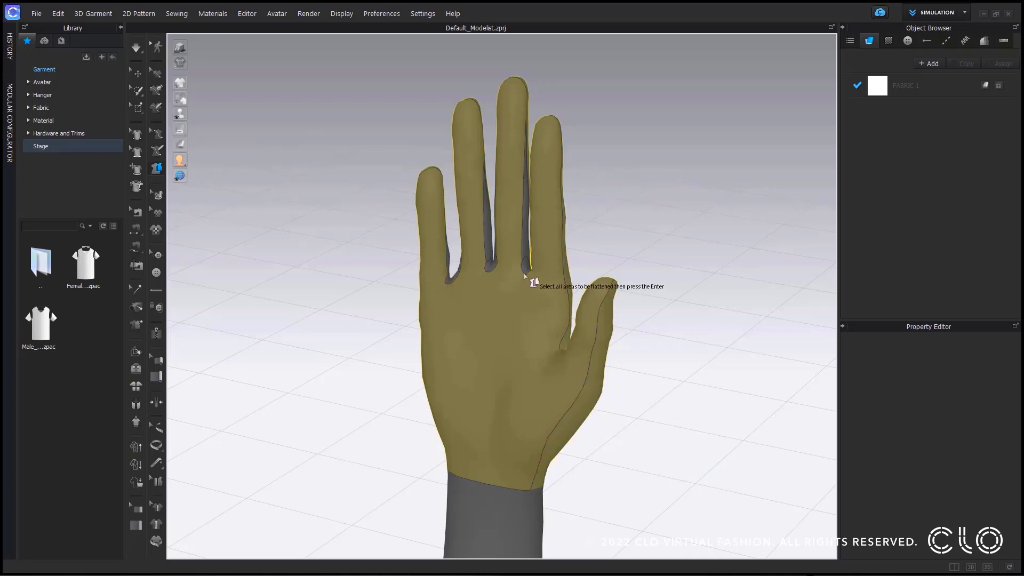
pyautogui.click(527, 250)
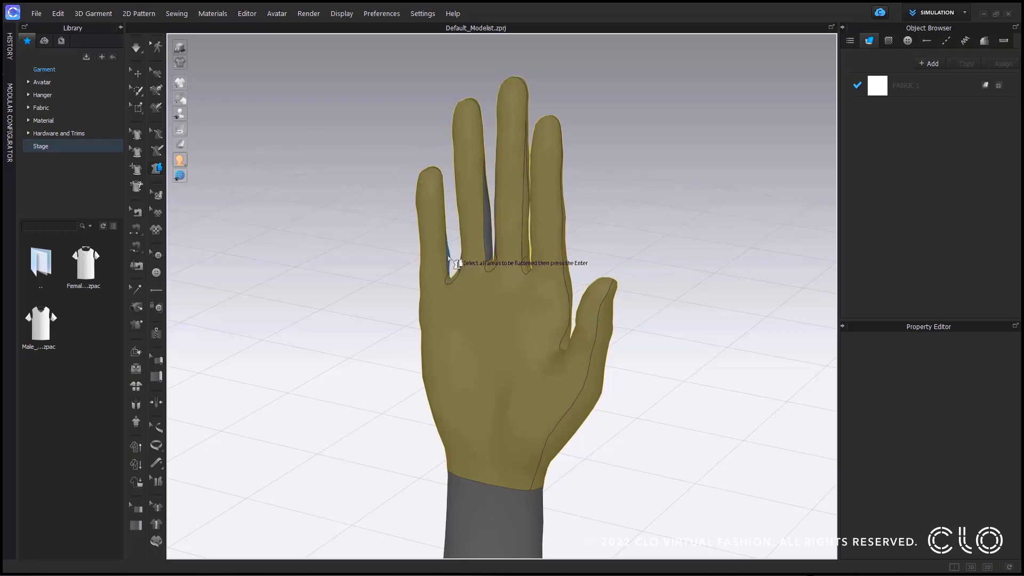
pyautogui.moveTo(520, 265); pyautogui.dragTo(485, 297, button='right')
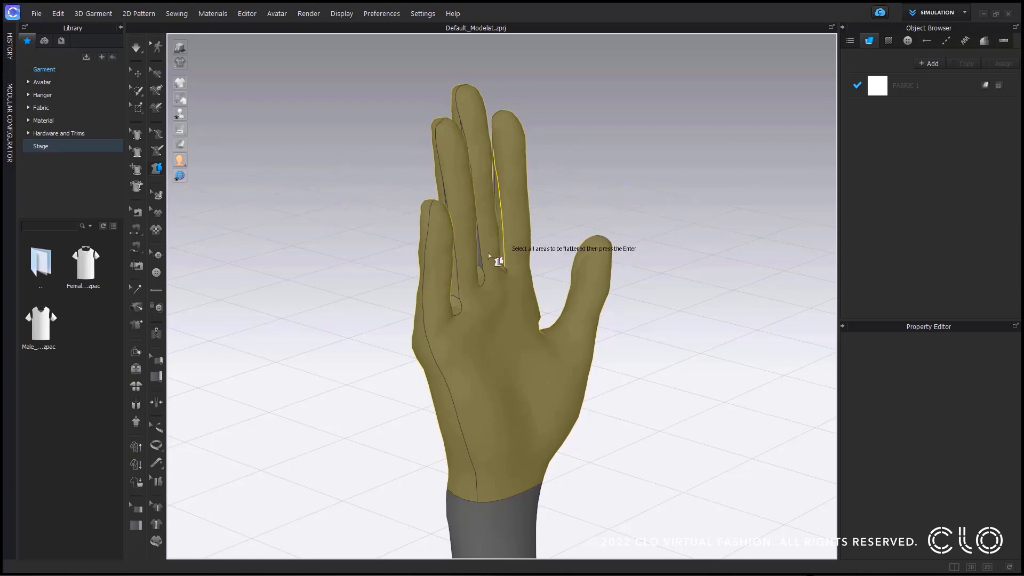
pyautogui.moveTo(523, 309); pyautogui.dragTo(418, 318, button='right')
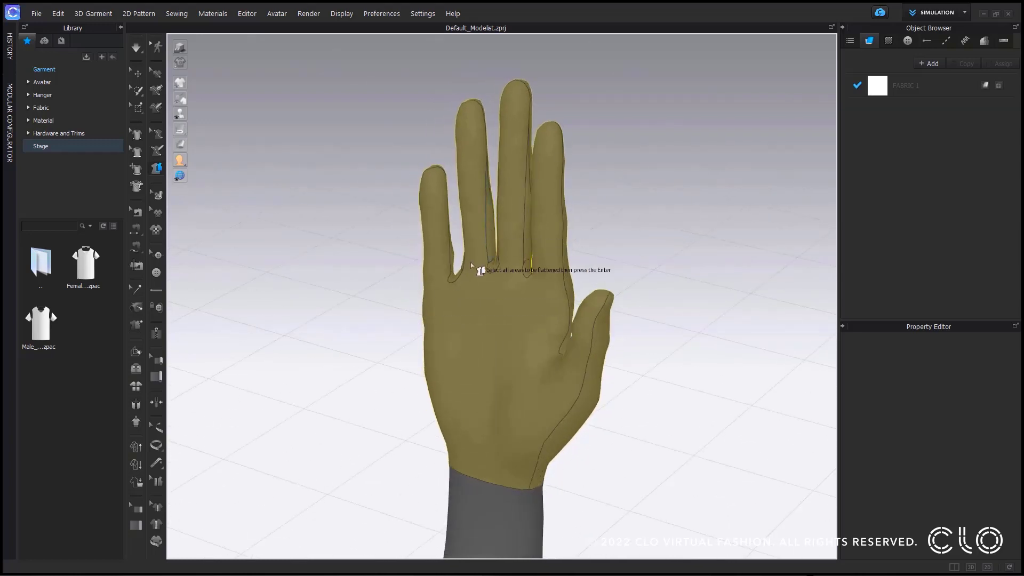
pyautogui.press('Return')
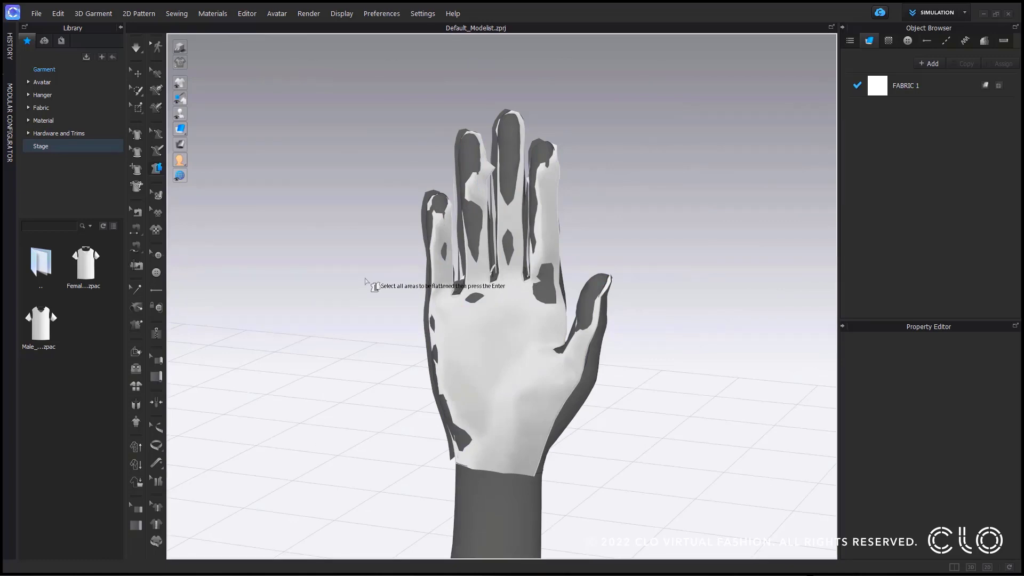
pyautogui.press('Return')
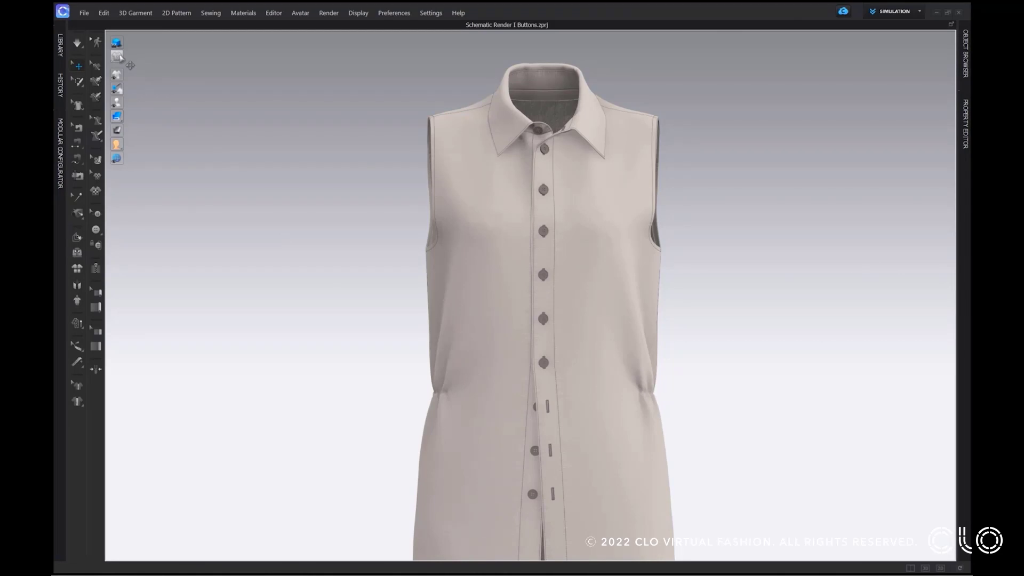
# Display the button dress in Schematic Render and set the Seamline thickness to 4 pixels
pyautogui.click(117, 56)
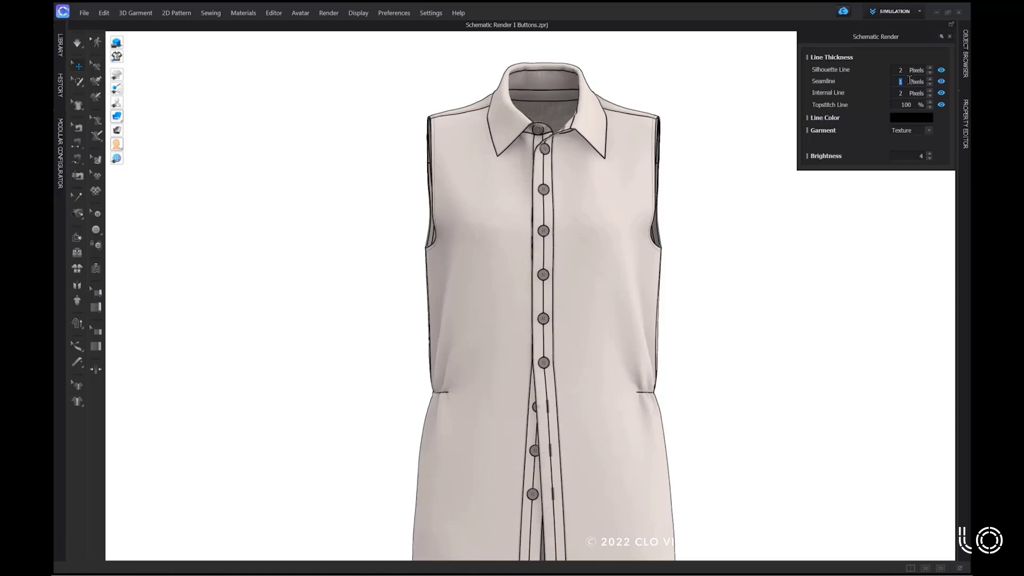
pyautogui.scroll(2, 909, 81)
pyautogui.scroll(1, 910, 81)
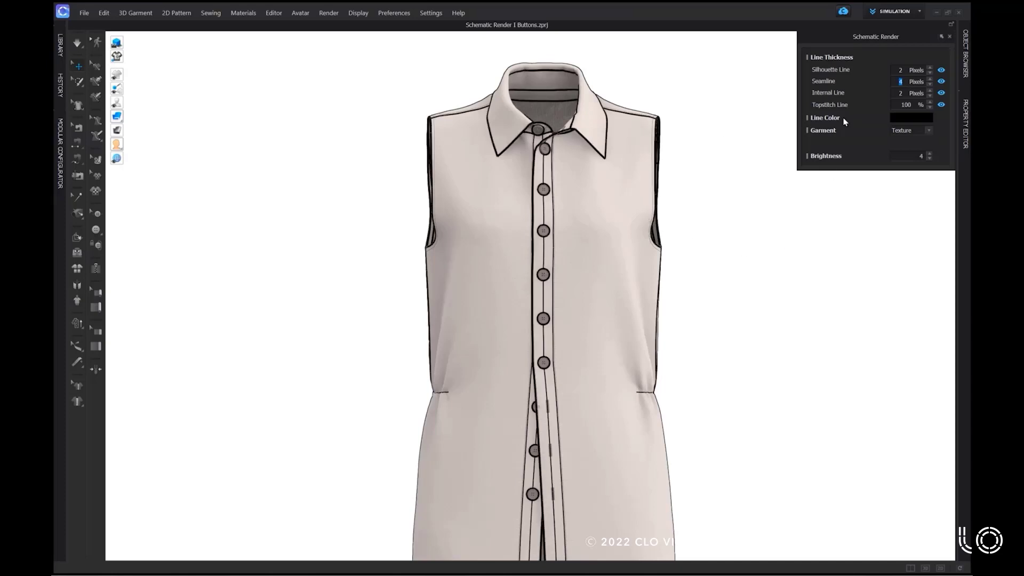
# Preview red and blue as the schematic render's line color, and settle on black (#000000)
pyautogui.click(897, 118)
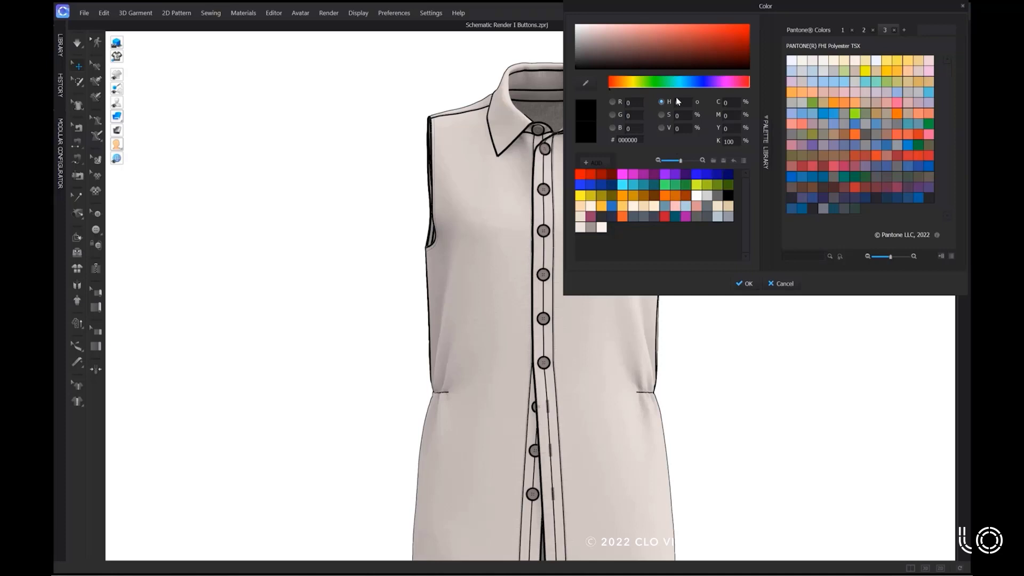
pyautogui.click(580, 175)
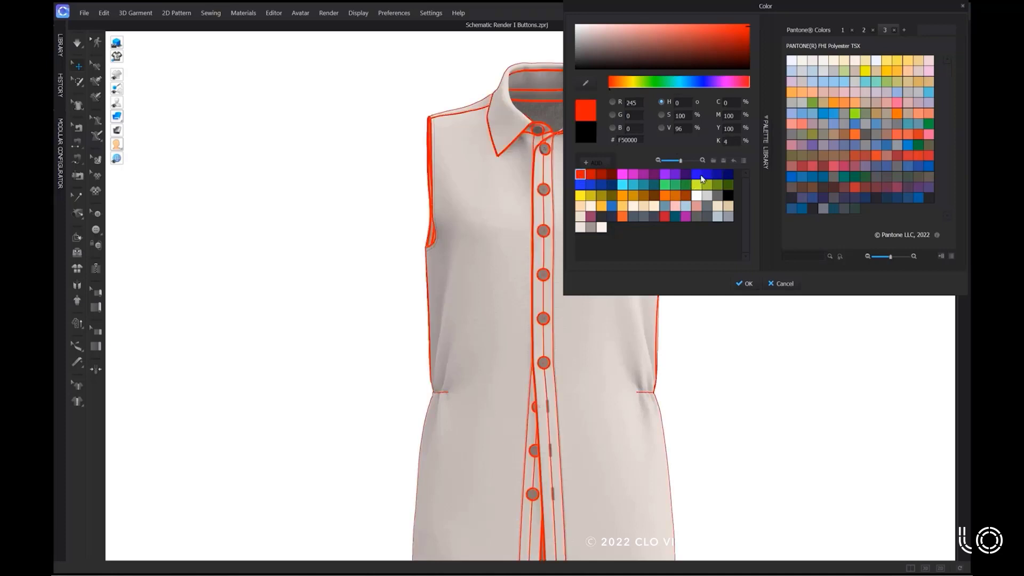
pyautogui.click(695, 174)
pyautogui.click(728, 196)
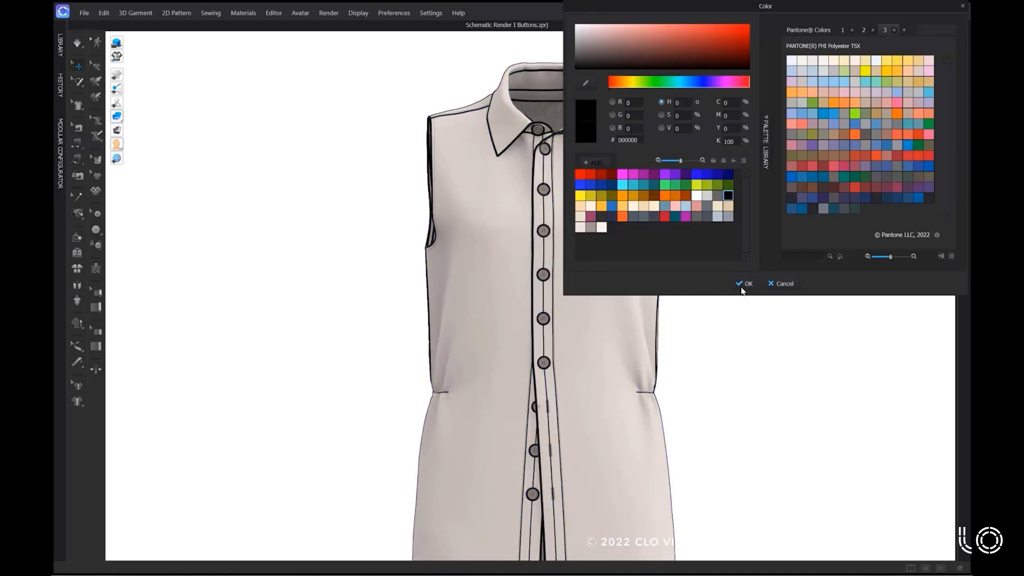
pyautogui.click(743, 283)
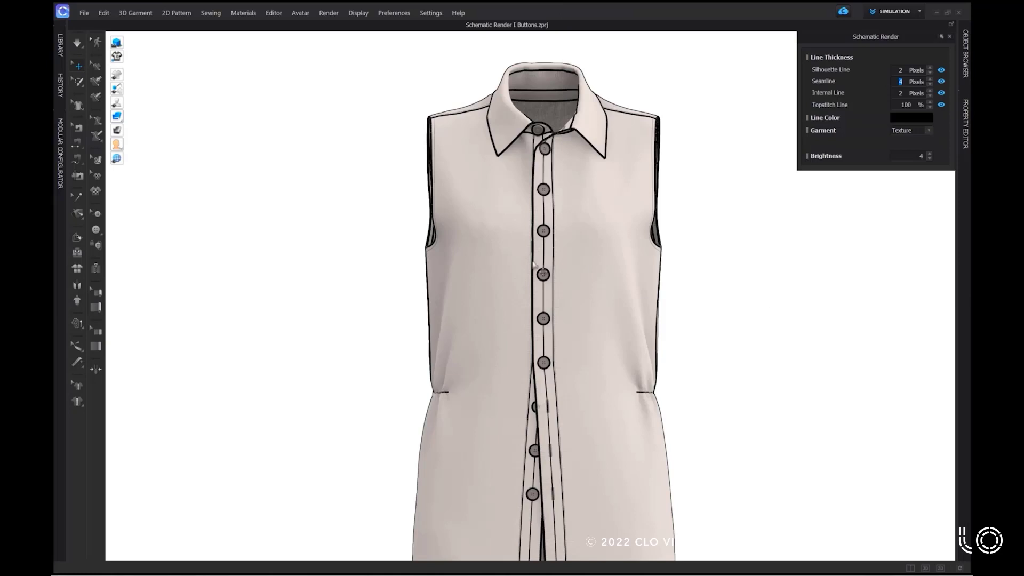
# Move the Schematic Render settings aside, select Button 14 in the button list and open its properties
pyautogui.scroll(8, 533, 264)
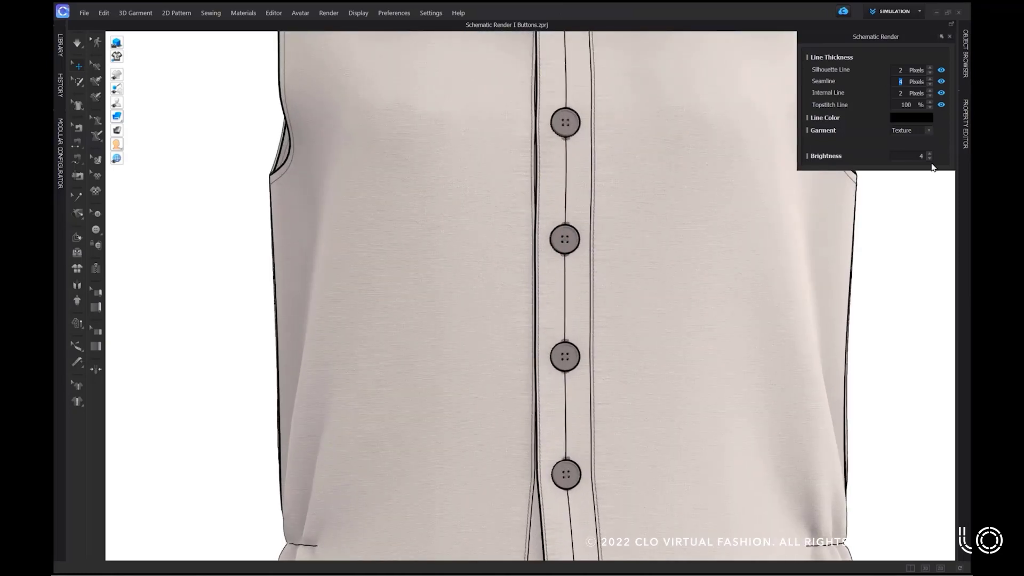
pyautogui.click(963, 54)
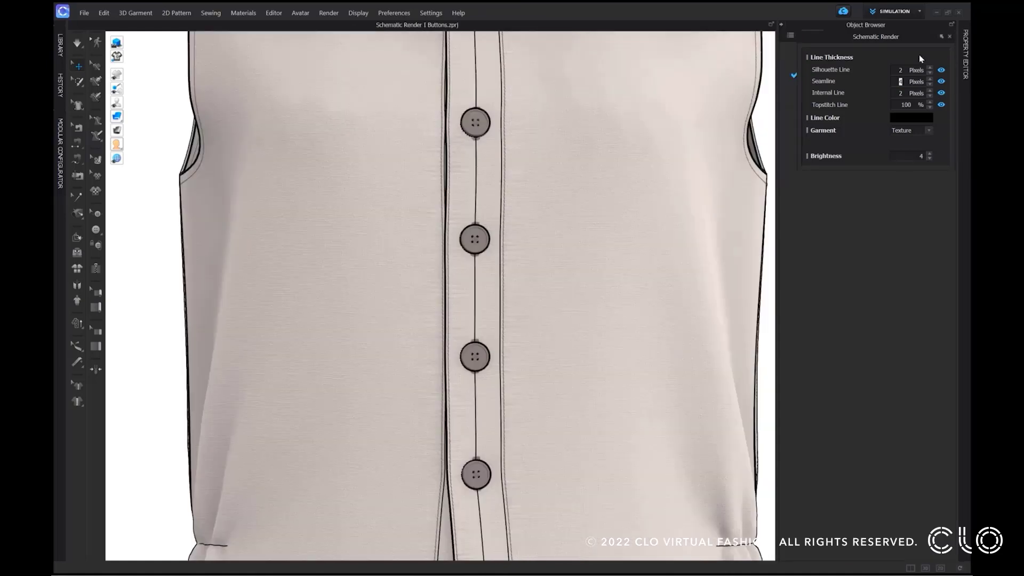
pyautogui.moveTo(875, 37); pyautogui.dragTo(695, 31)
pyautogui.click(857, 35)
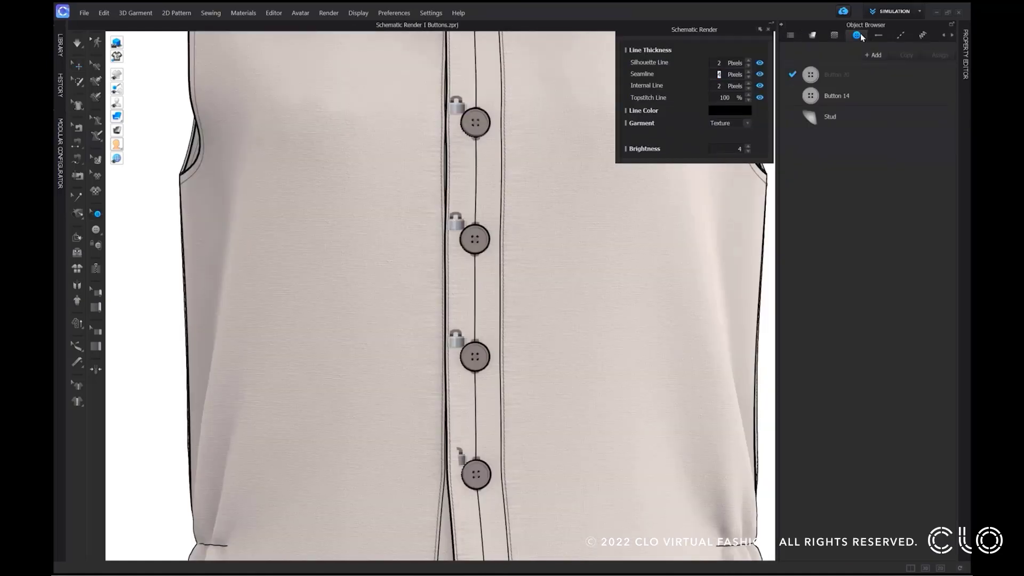
pyautogui.click(848, 100)
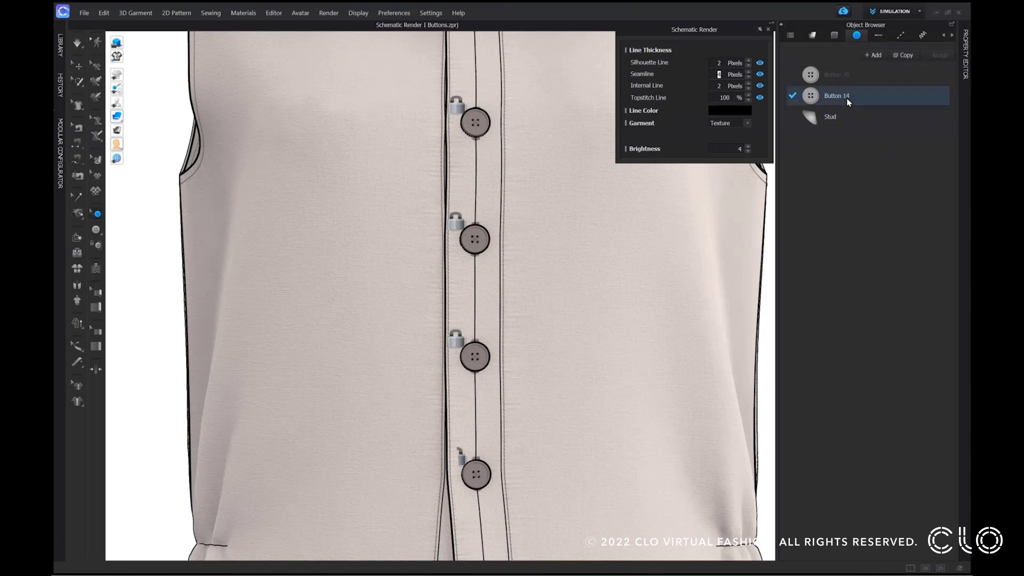
pyautogui.click(965, 58)
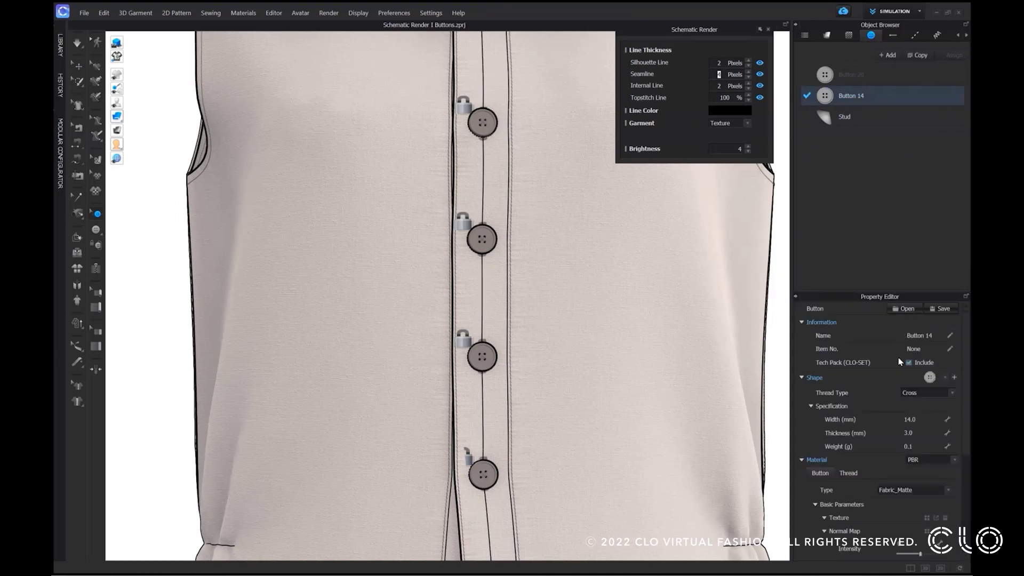
# Turn off using the button's material for Button 14's thread and set the thread color to black (#000000)
pyautogui.scroll(-4, 889, 416)
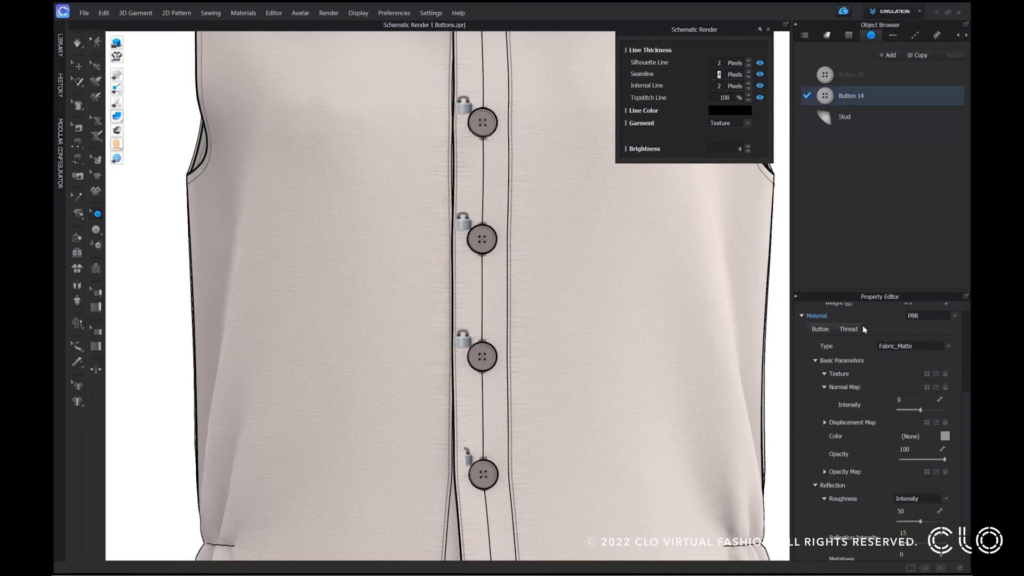
pyautogui.click(846, 329)
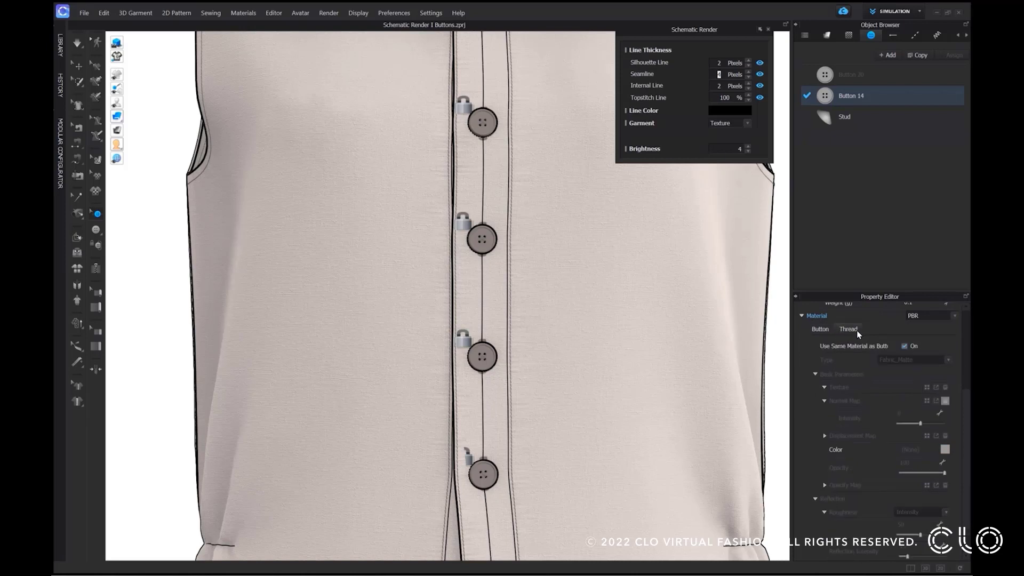
pyautogui.click(905, 345)
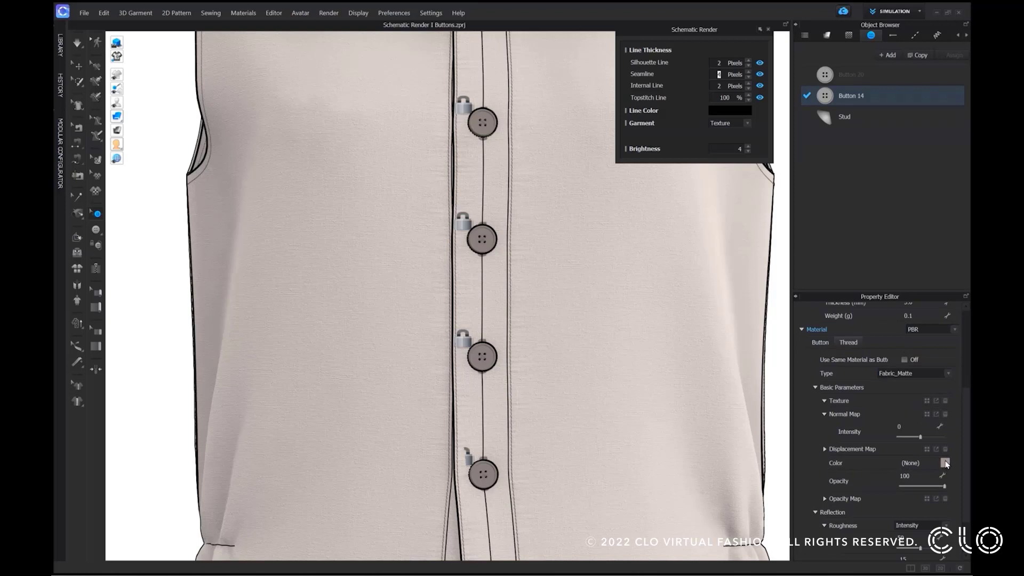
pyautogui.click(945, 464)
pyautogui.moveTo(550, 131); pyautogui.dragTo(776, 149)
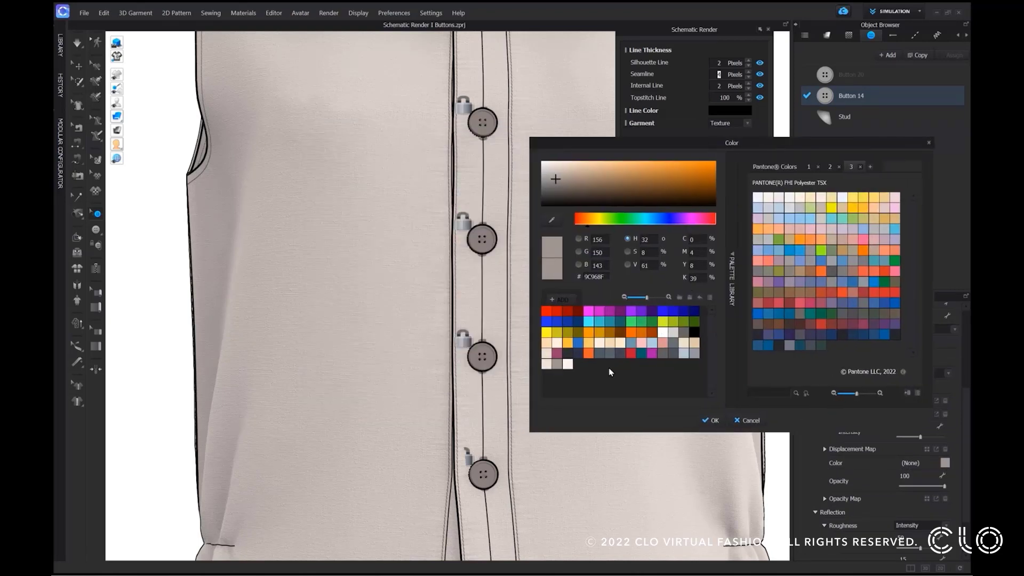
pyautogui.click(693, 331)
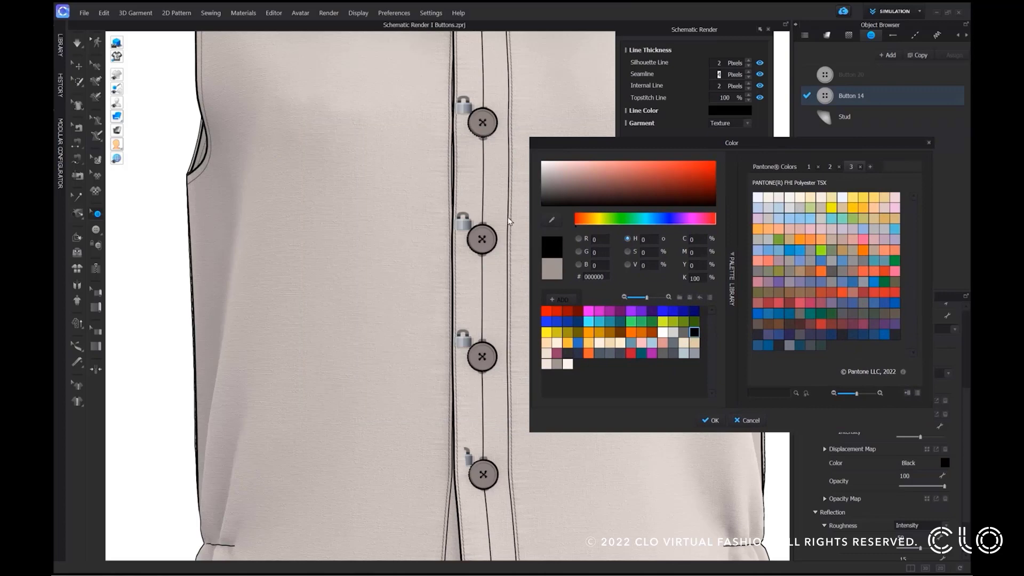
pyautogui.click(711, 420)
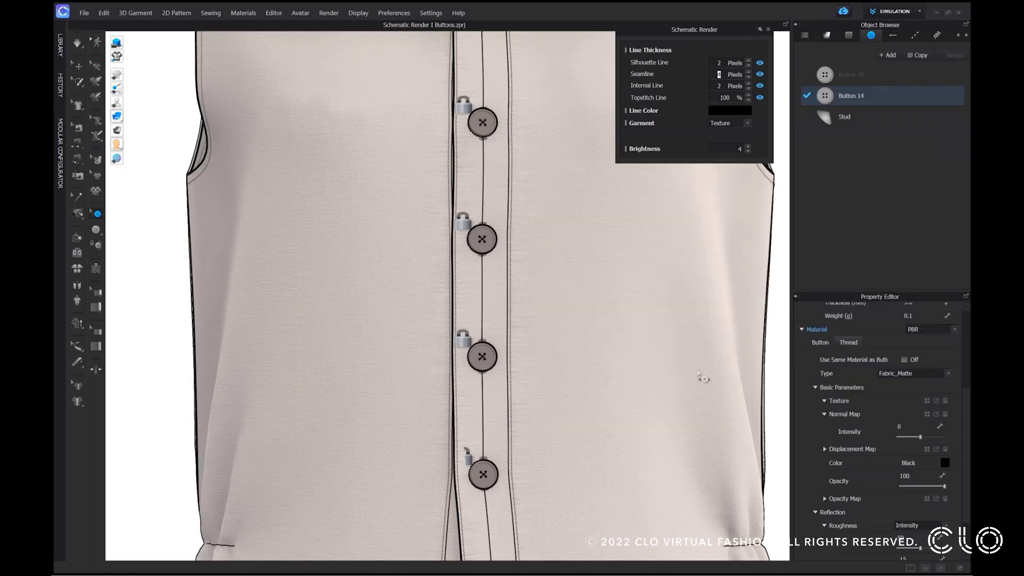
pyautogui.scroll(-6, 702, 377)
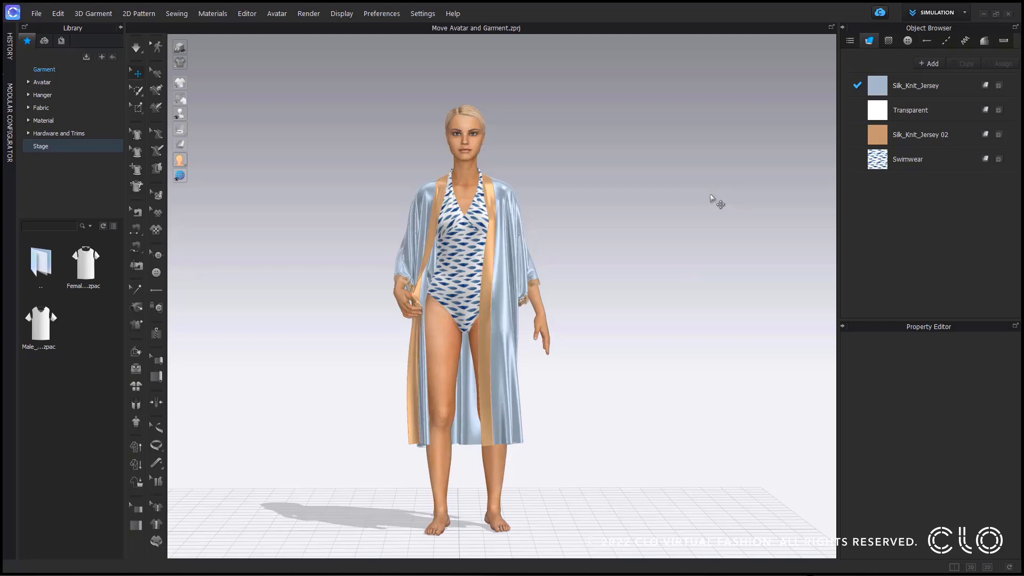
# Select the avatar together with her garments, reposition them as one in the 3D window with the gizmo, and clear the selection
pyautogui.click(473, 123)
pyautogui.rightClick(465, 122)
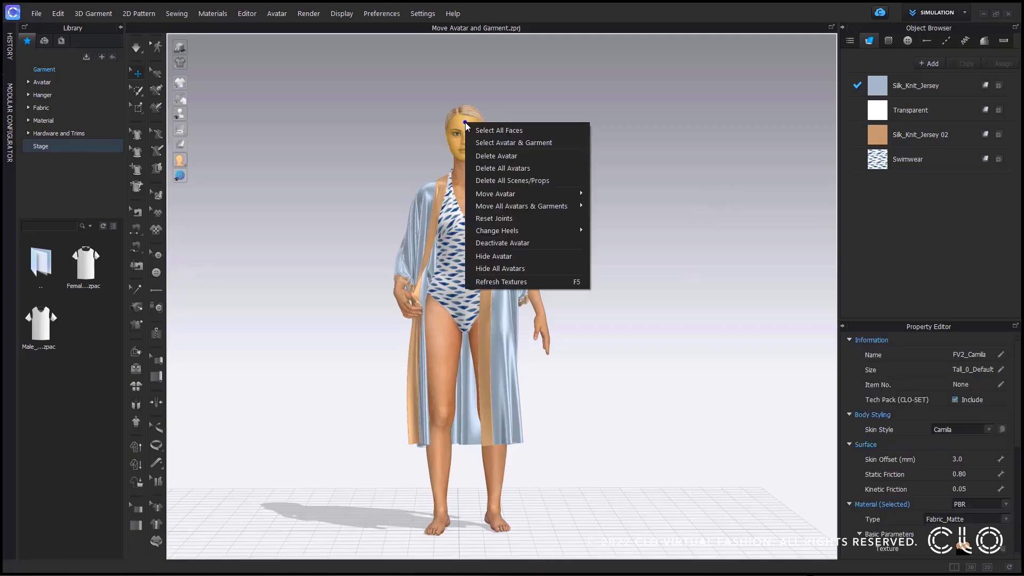
pyautogui.click(567, 143)
pyautogui.moveTo(569, 151); pyautogui.dragTo(568, 160, button='right')
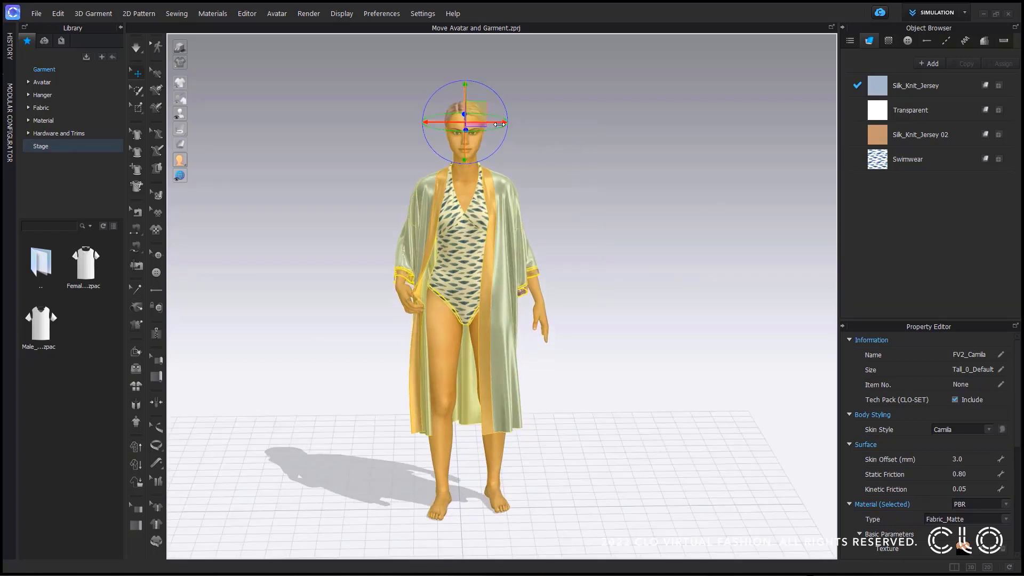
pyautogui.moveTo(498, 123); pyautogui.dragTo(421, 138)
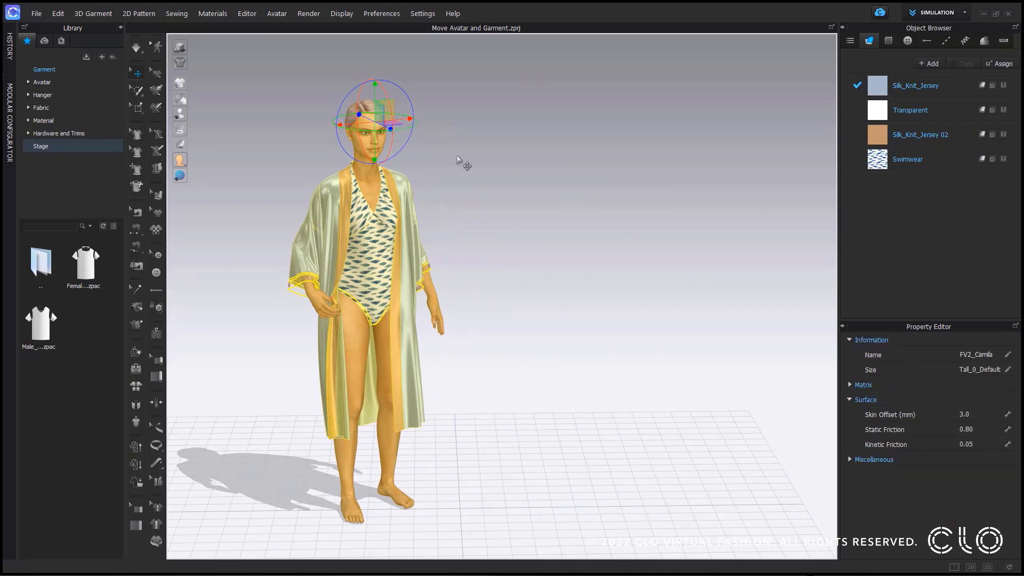
pyautogui.moveTo(519, 192)
pyautogui.mouseDown(button='right')
pyautogui.moveTo(530, 194)
pyautogui.moveTo(520, 190)
pyautogui.mouseUp(button='right')
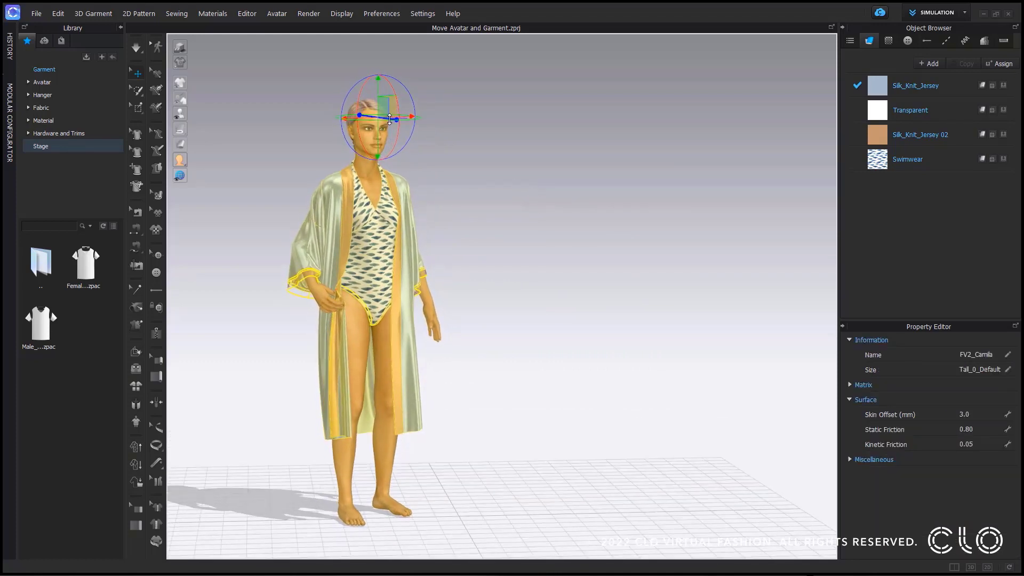
pyautogui.moveTo(389, 112); pyautogui.dragTo(333, 117)
pyautogui.click(630, 254)
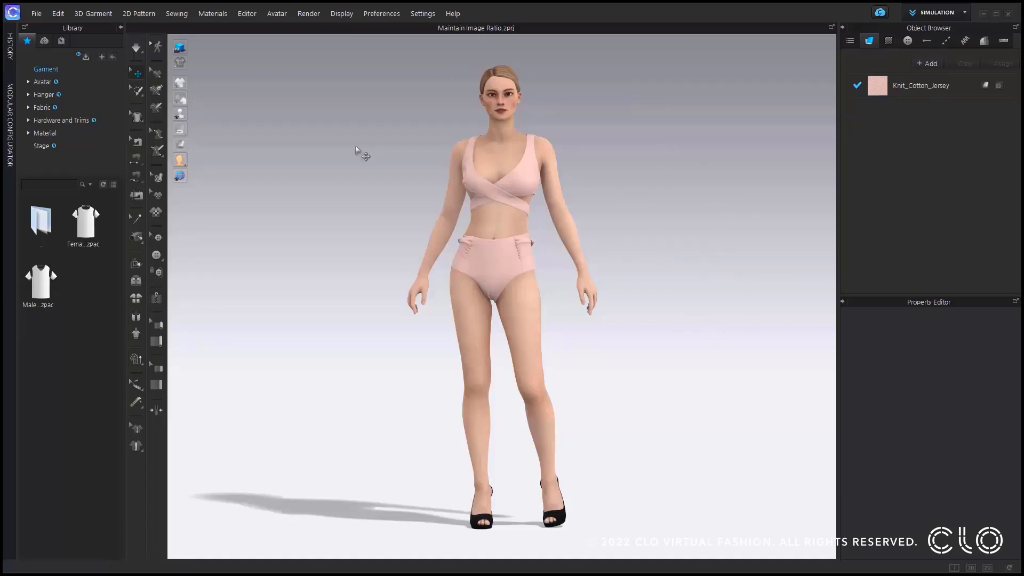
# Set a picture fill for the 3D window background using the image file 3D Background
pyautogui.rightClick(642, 231)
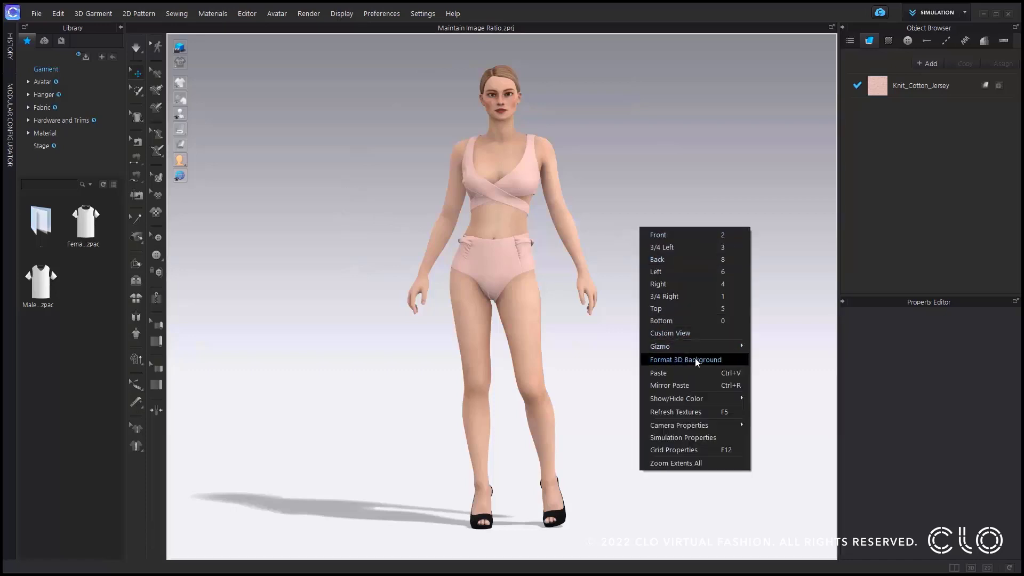
pyautogui.click(676, 361)
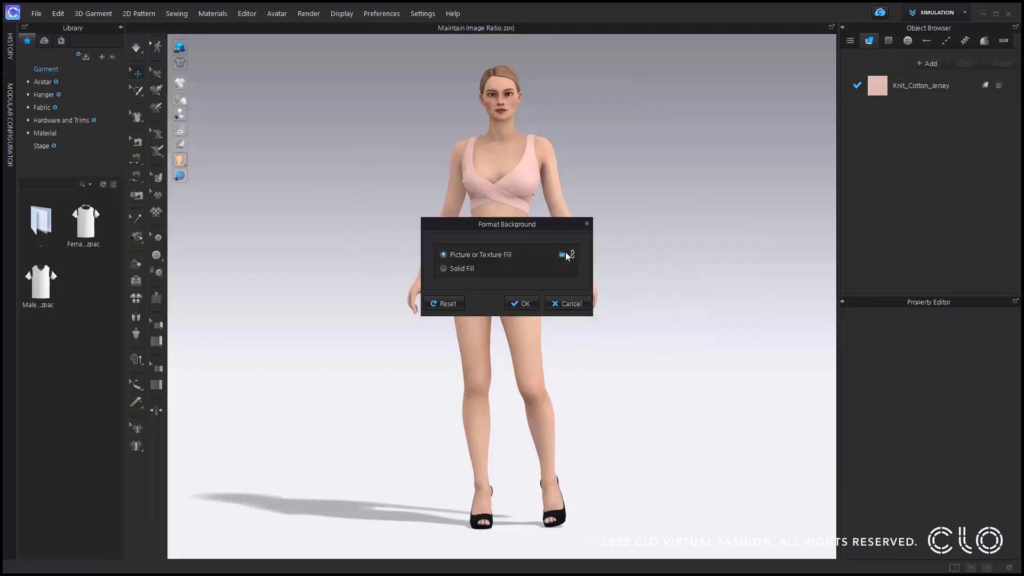
pyautogui.click(564, 255)
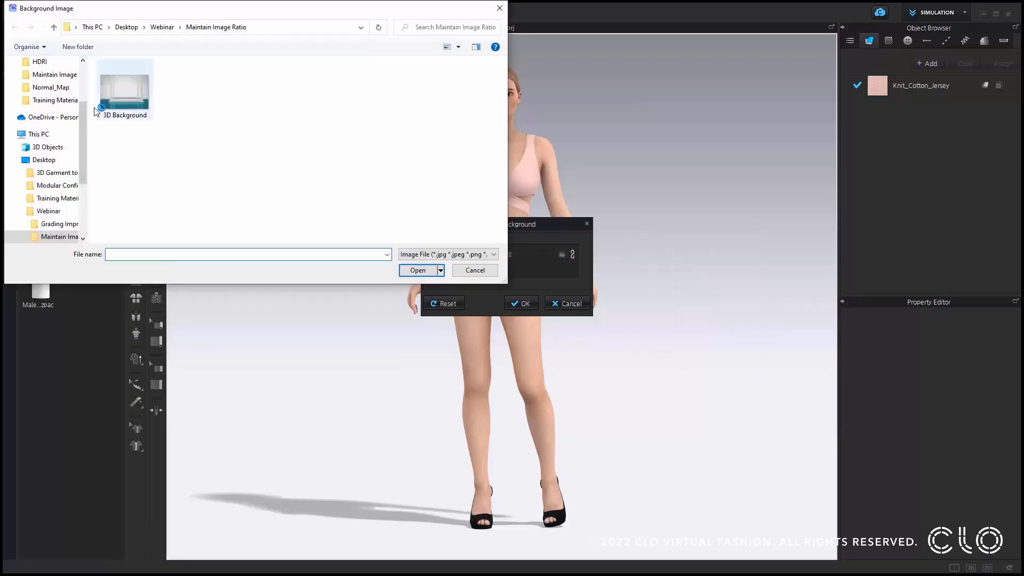
pyautogui.click(126, 101)
pyautogui.doubleClick(126, 99)
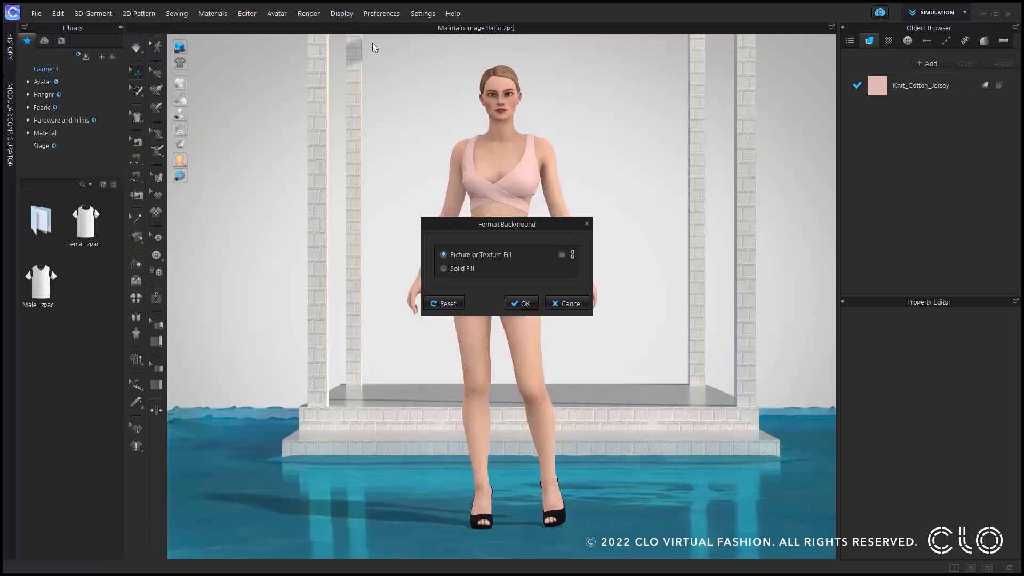
# Lock the background picture's aspect ratio, apply the background format, and reframe the avatar against it
pyautogui.click(572, 255)
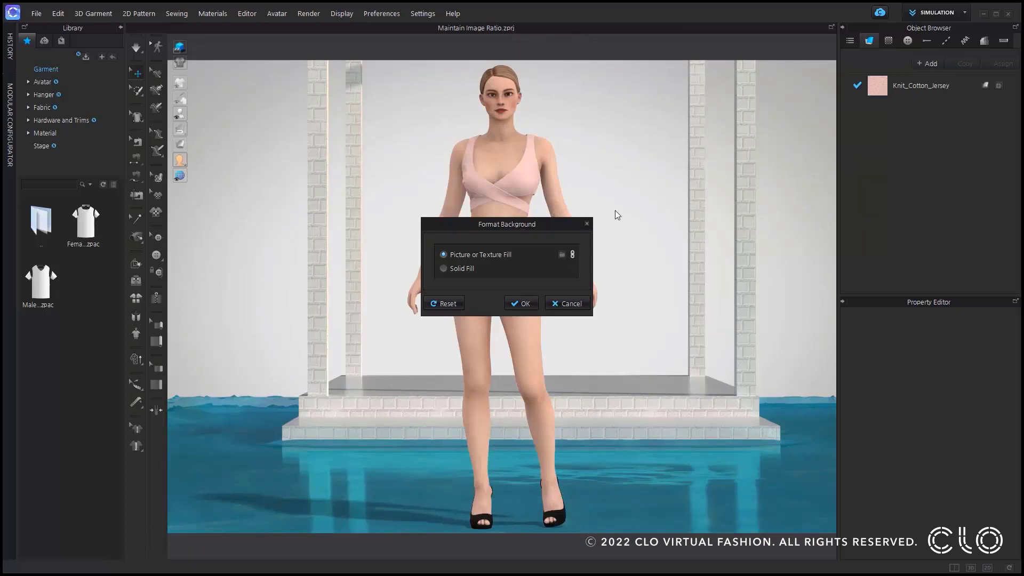
pyautogui.click(522, 304)
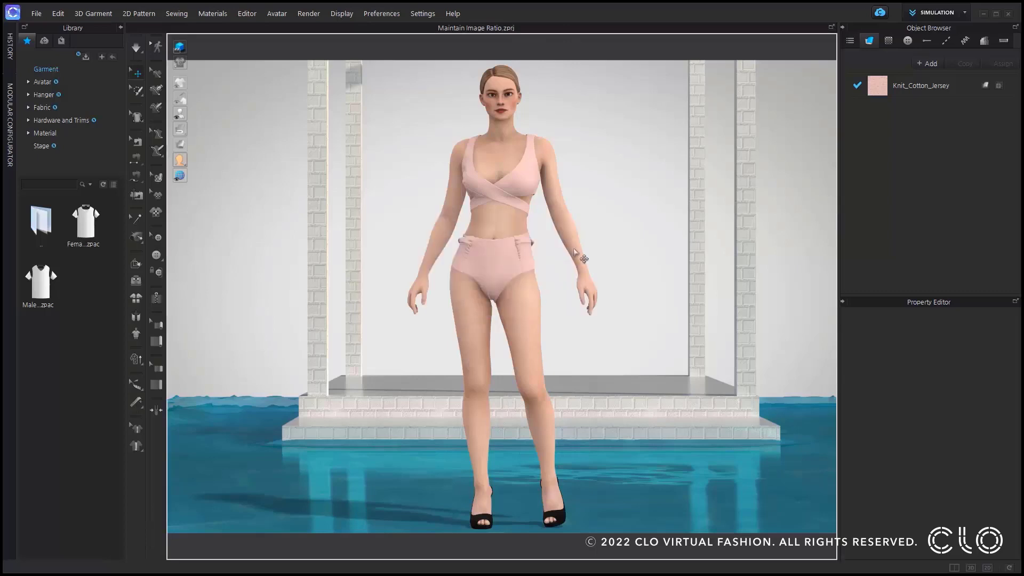
pyautogui.scroll(-5, 592, 230)
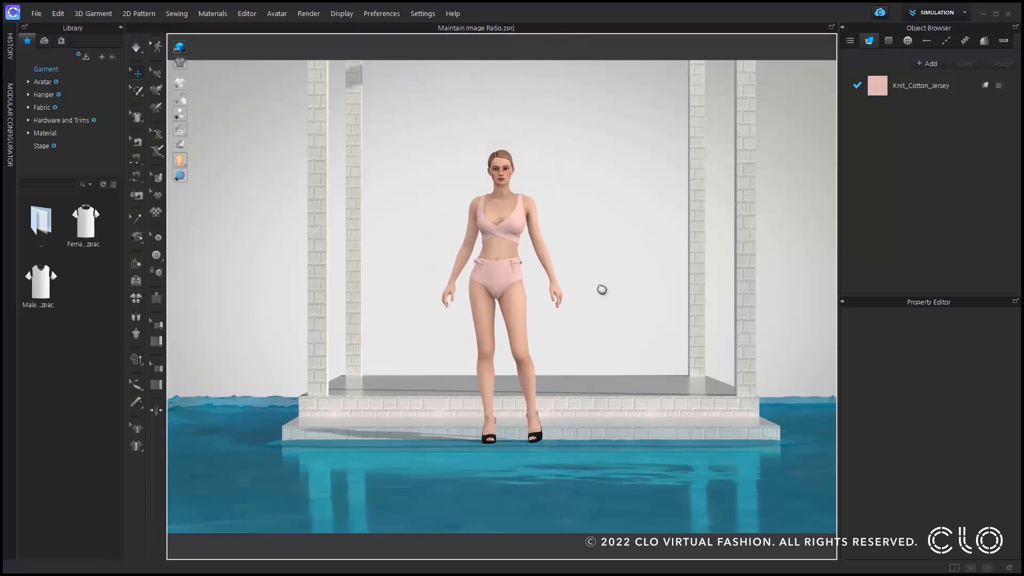
pyautogui.moveTo(601, 288); pyautogui.dragTo(642, 240, button='middle')
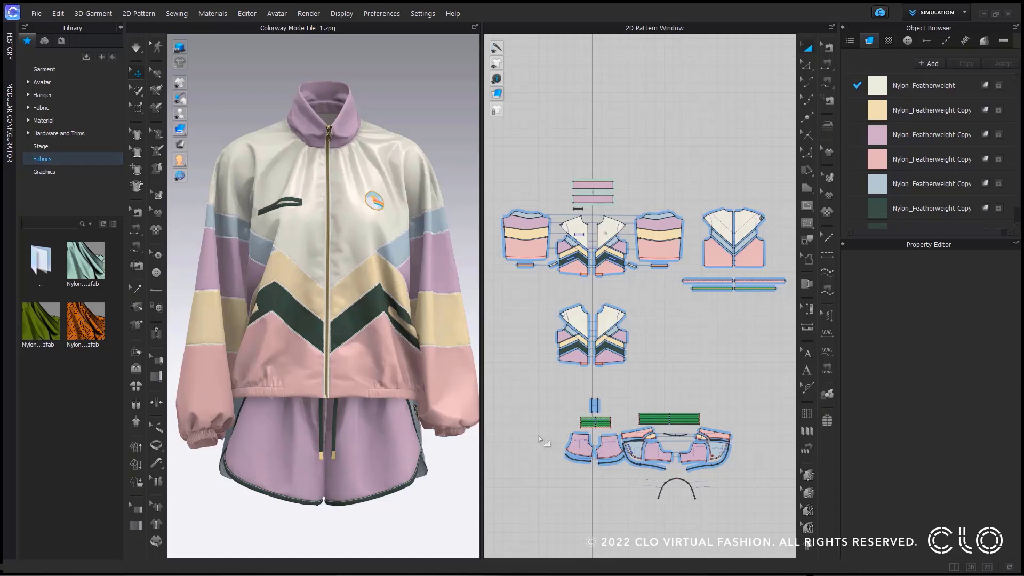
# Check the available workspace modes and open the Colorway Editor beside the 3D tracksuit
pyautogui.click(963, 18)
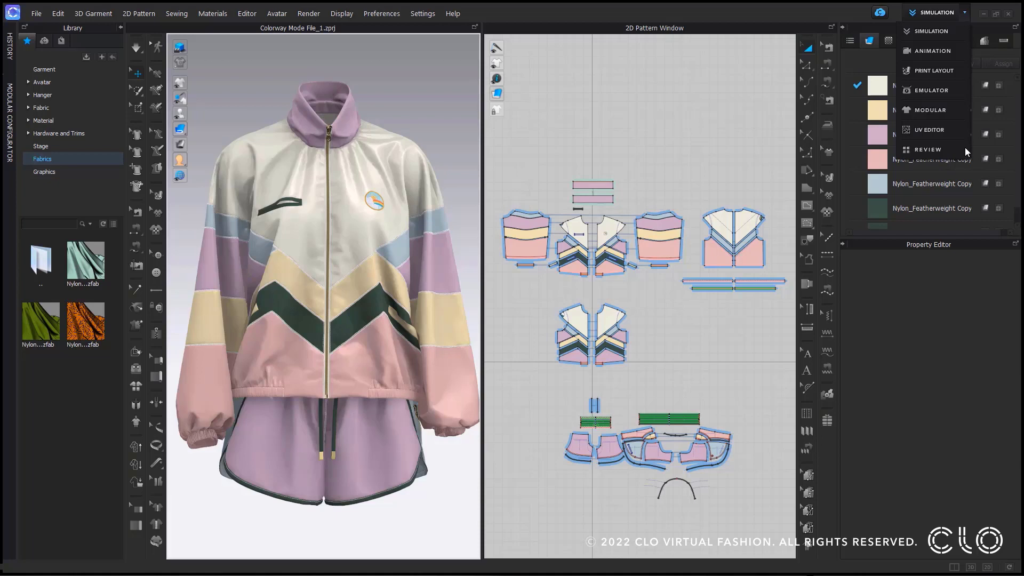
pyautogui.click(713, 83)
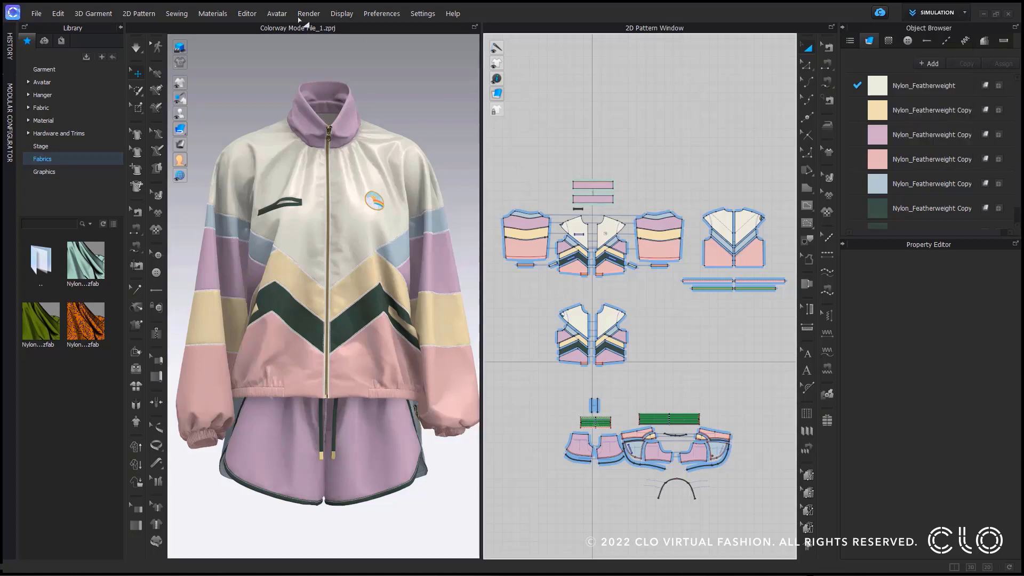
pyautogui.click(247, 14)
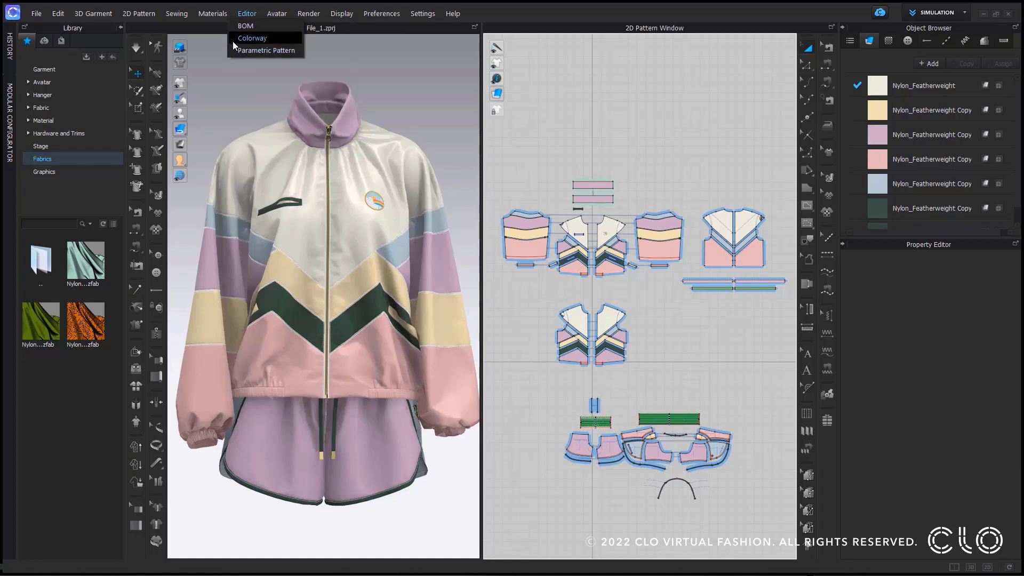
pyautogui.click(233, 39)
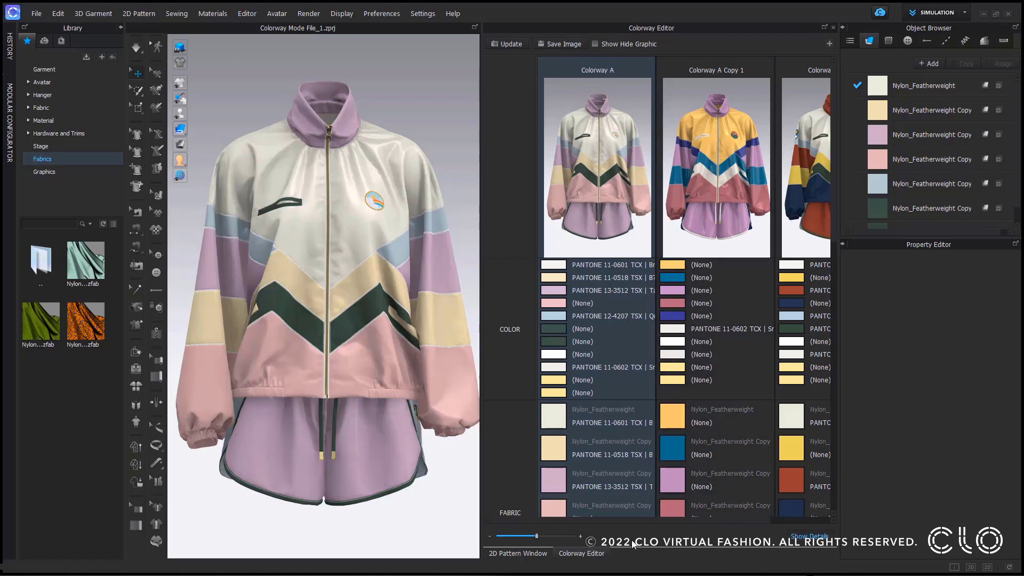
# Alternate between the 2D Pattern Window and the Colorway Editor, finishing in the Colorway Editor
pyautogui.click(514, 555)
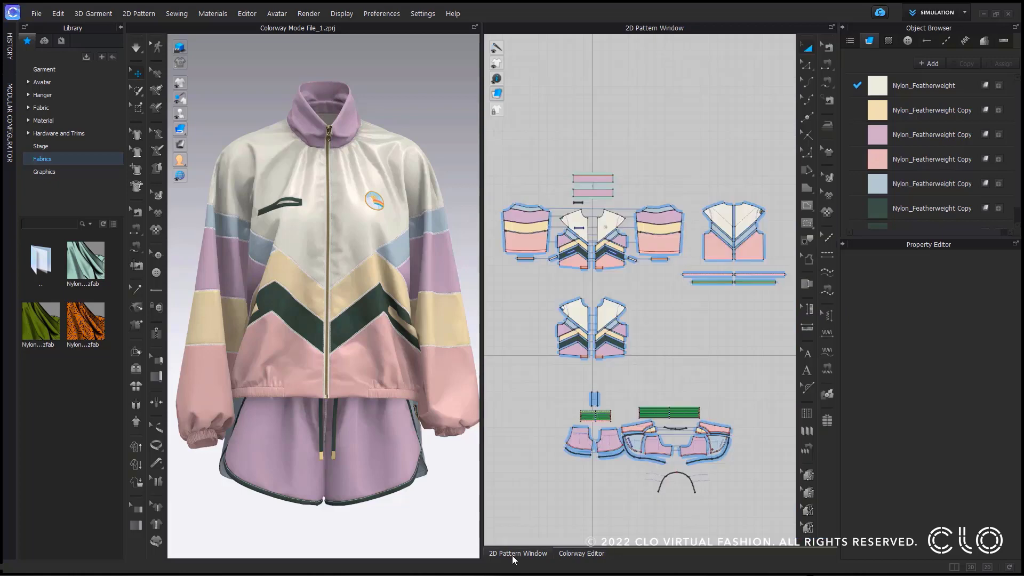
pyautogui.click(584, 552)
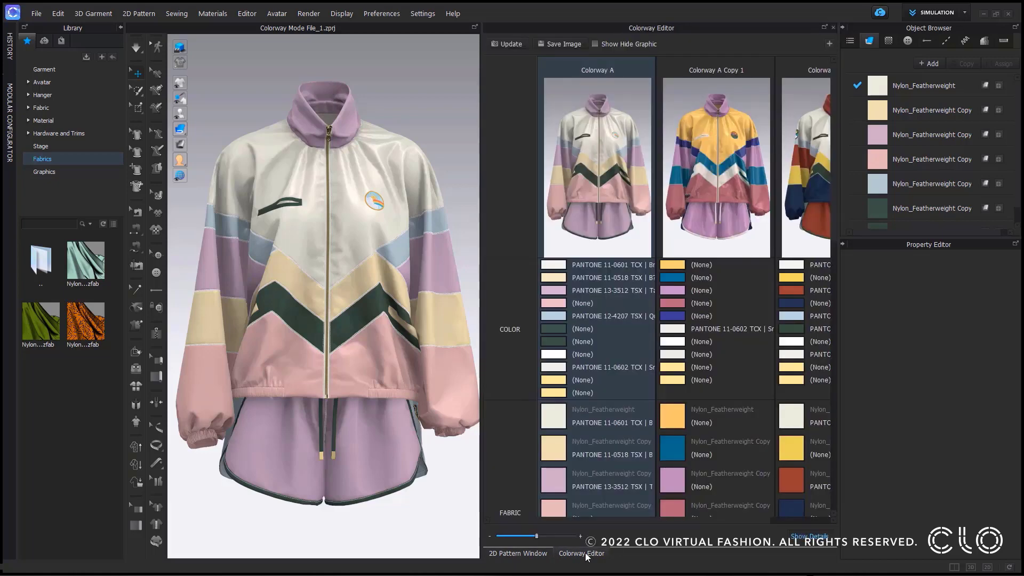
pyautogui.click(534, 554)
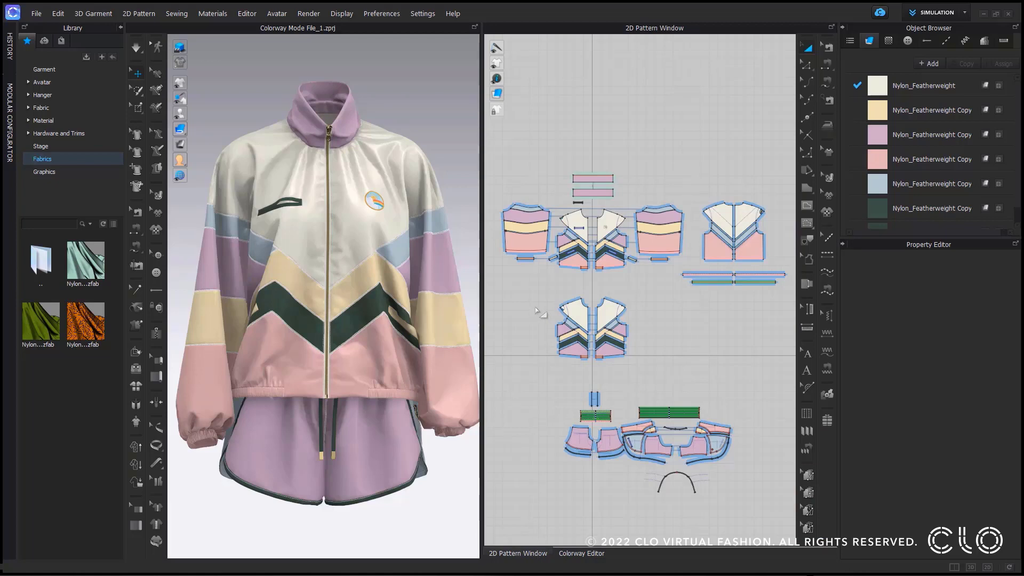
pyautogui.click(582, 553)
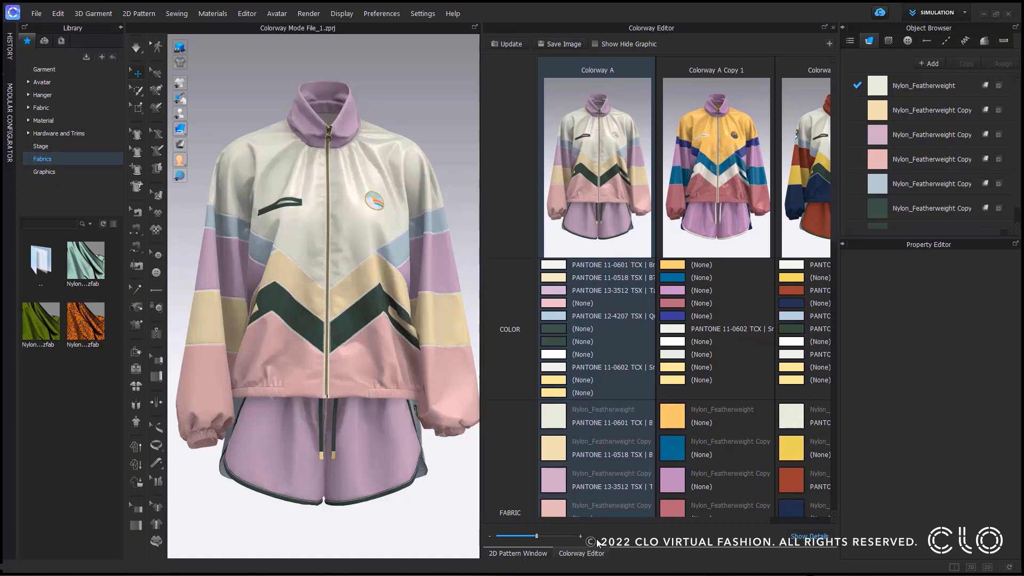
# Inspect the material properties of several fabrics in Colorway A and of the blue fabric in Colorway A Copy 1
pyautogui.scroll(-1, 554, 421)
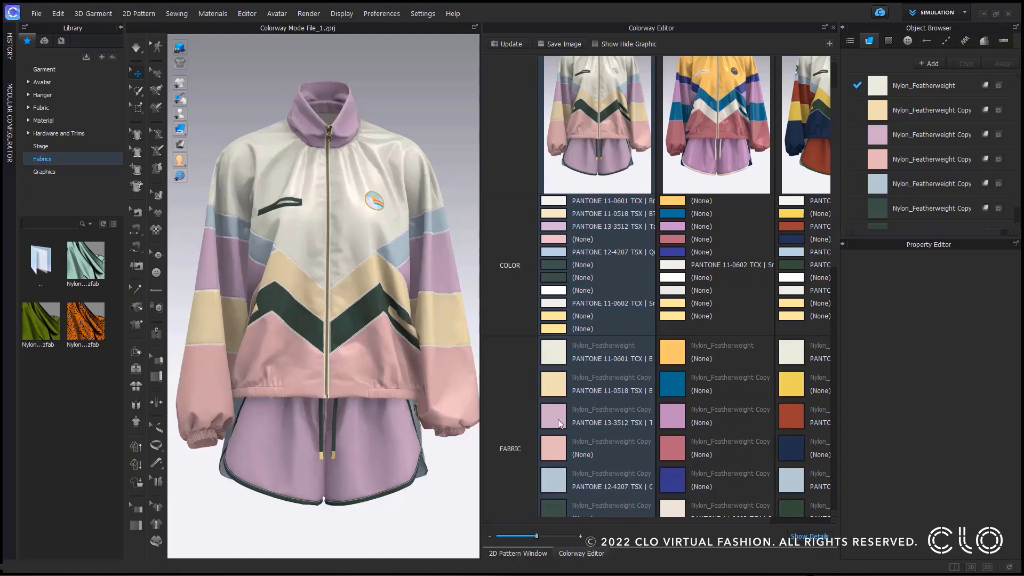
pyautogui.click(556, 418)
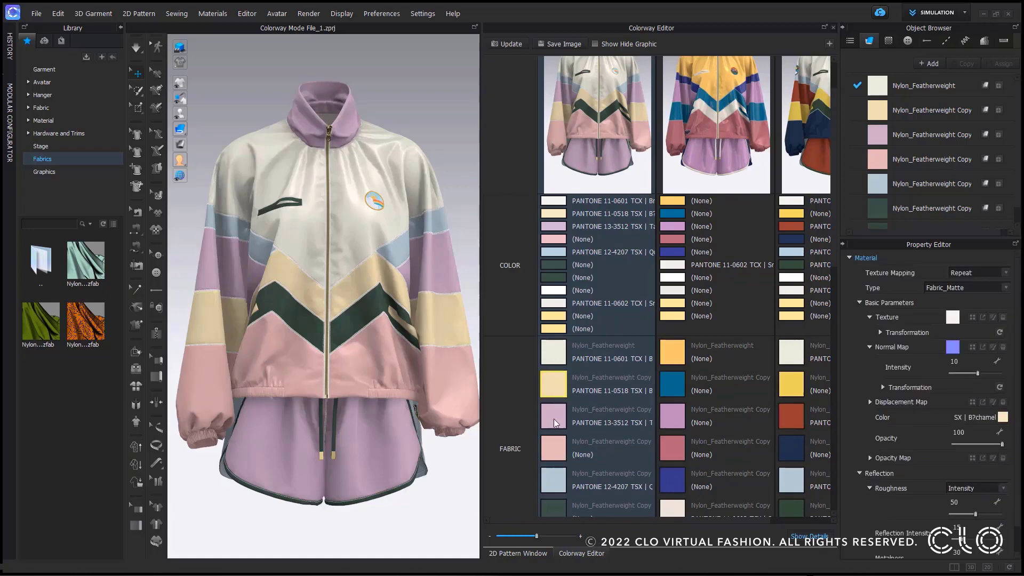
pyautogui.click(556, 455)
pyautogui.click(557, 483)
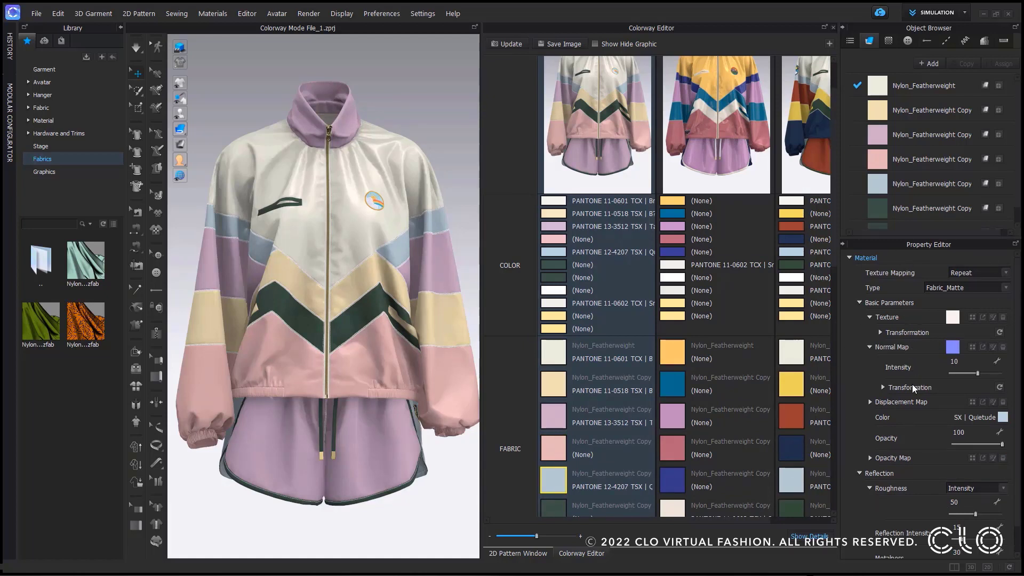
pyautogui.click(670, 450)
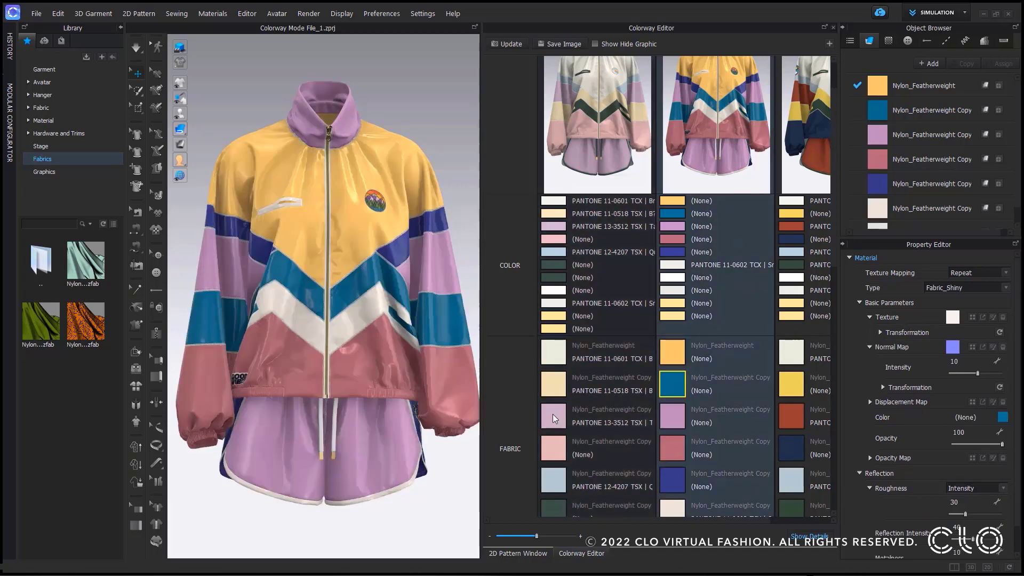
pyautogui.click(555, 444)
# Compare the beige fabric's properties from the fabric list with the light blue fabric's colorway properties
pyautogui.click(942, 110)
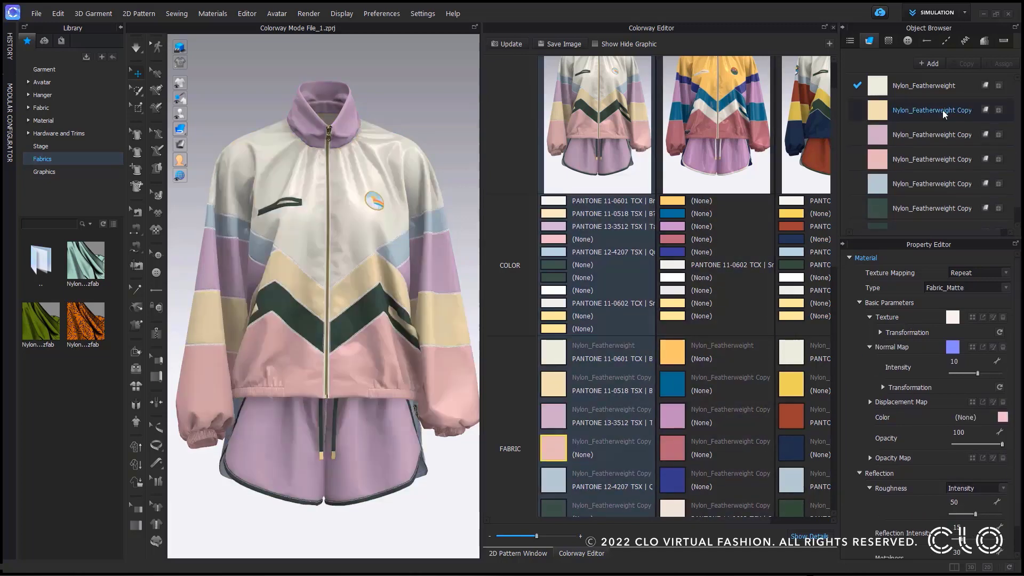
pyautogui.click(942, 110)
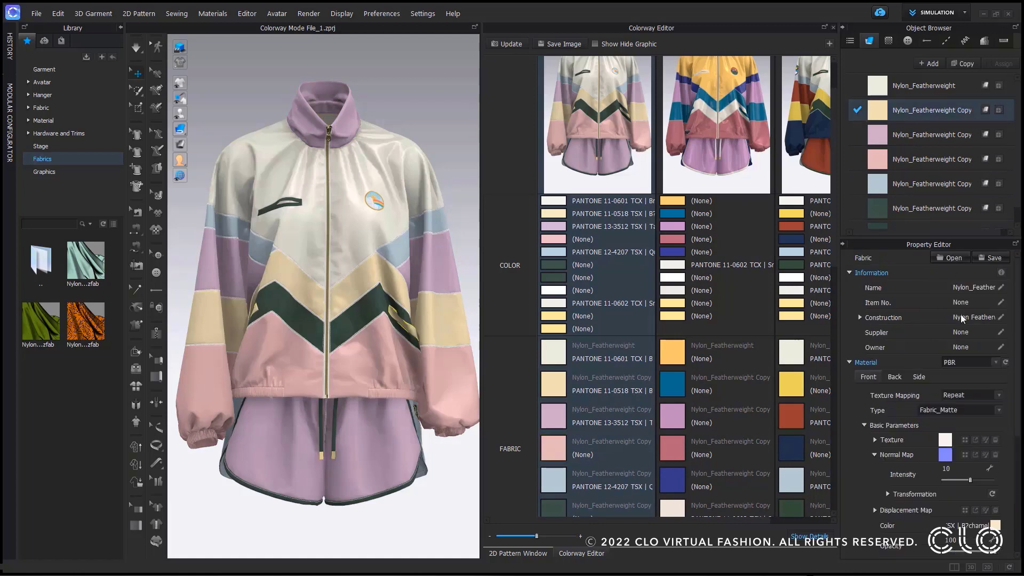
pyautogui.click(553, 481)
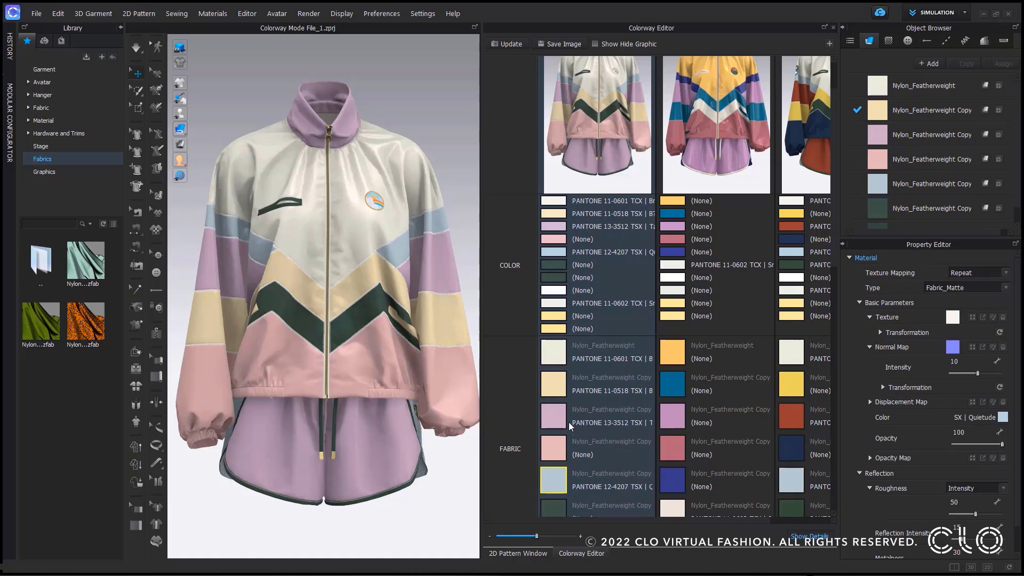
# Inspect the material properties of the mountain and wave embroidery graphics in Colorway A
pyautogui.scroll(-4, 568, 421)
pyautogui.scroll(-3, 568, 421)
pyautogui.click(560, 392)
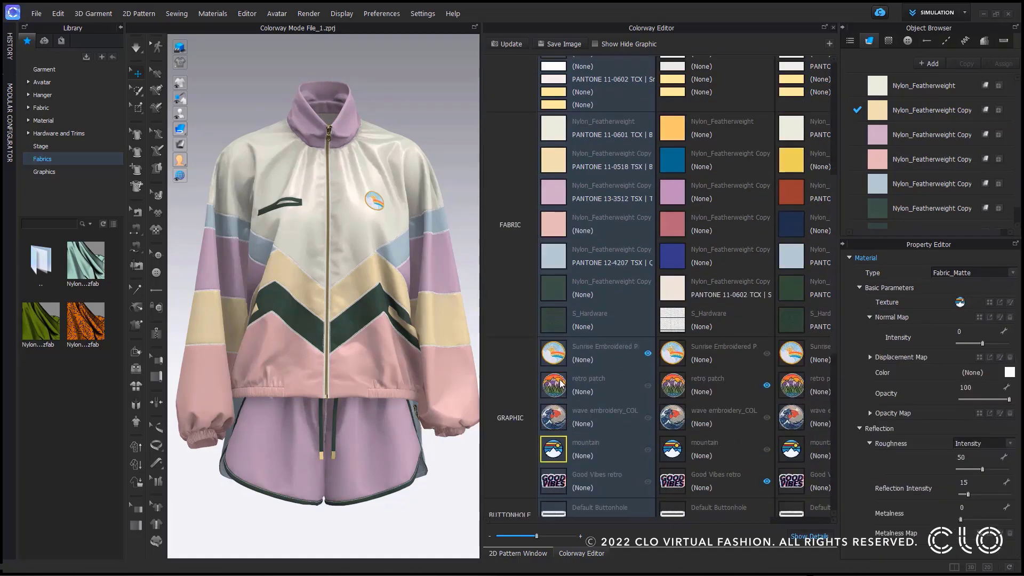
pyautogui.click(559, 413)
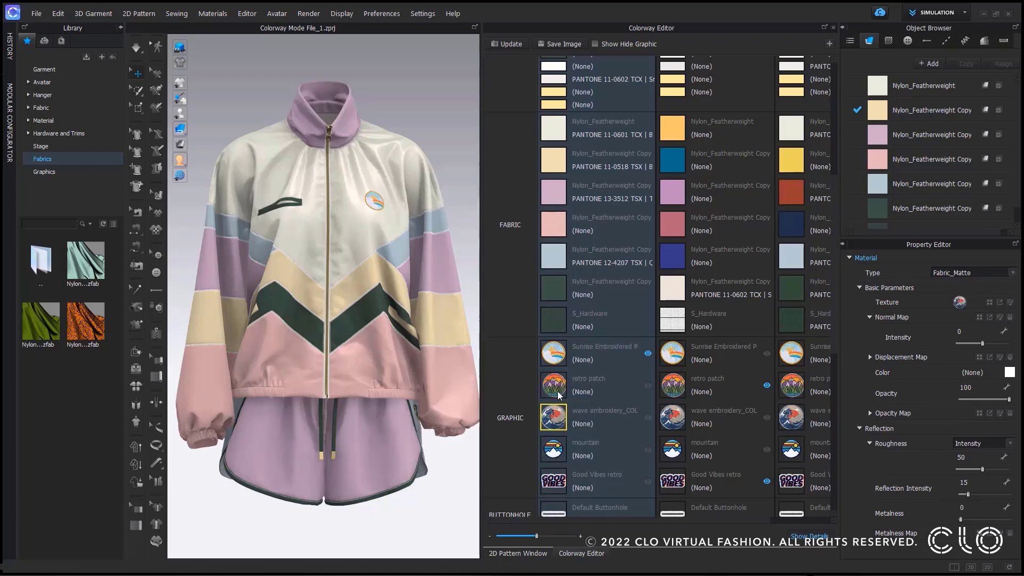
# Try to delete the retro patch graphic from Colorway A, cancel the deletion, and return to the fabric rows
pyautogui.click(558, 392)
pyautogui.rightClick(560, 394)
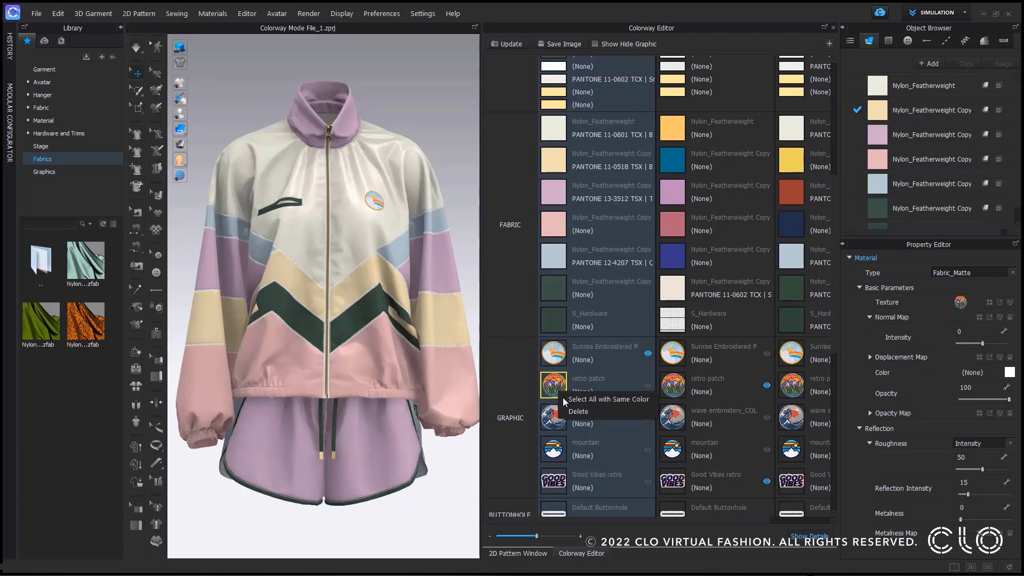
pyautogui.click(578, 411)
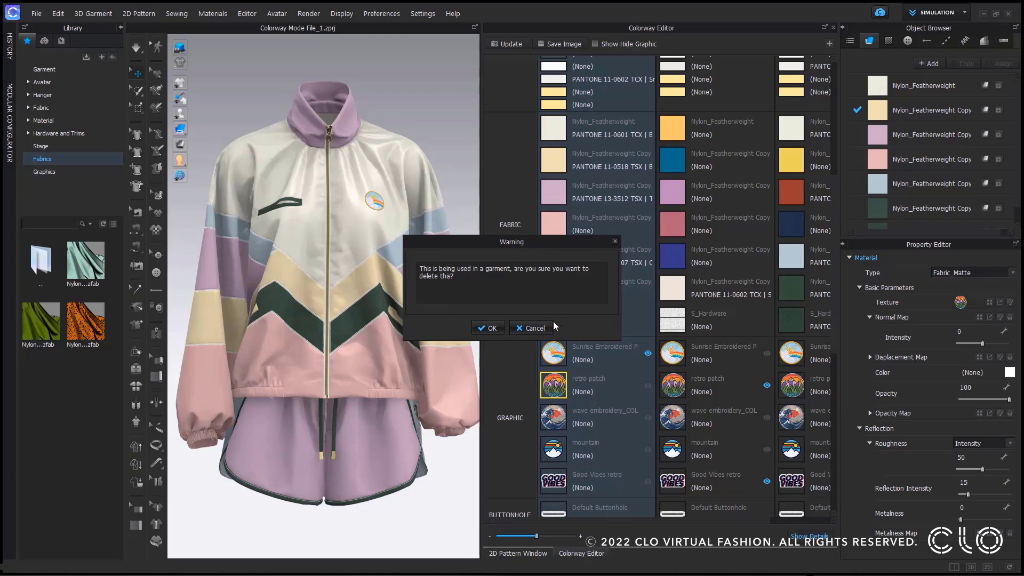
pyautogui.click(537, 328)
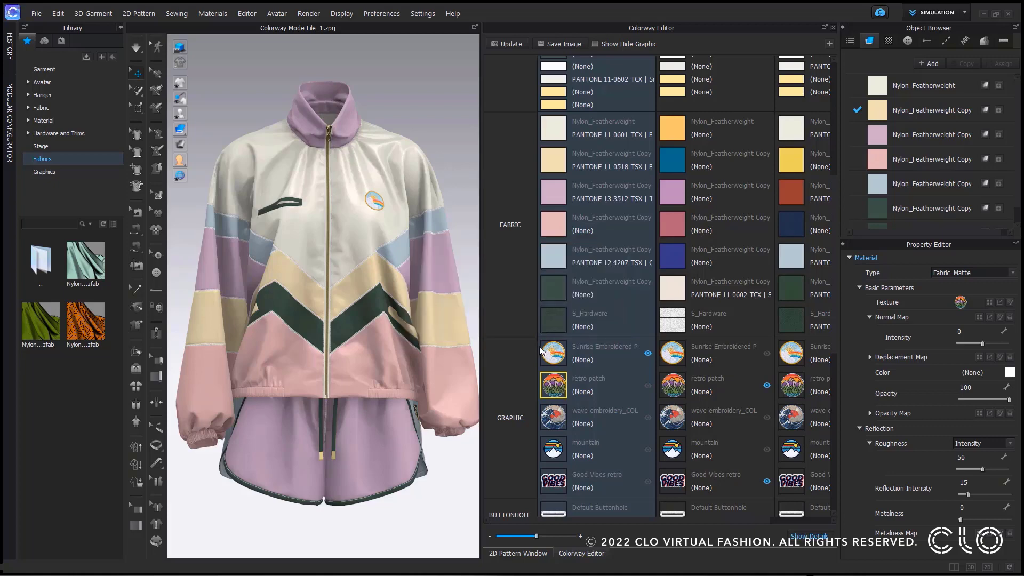
pyautogui.scroll(6, 551, 323)
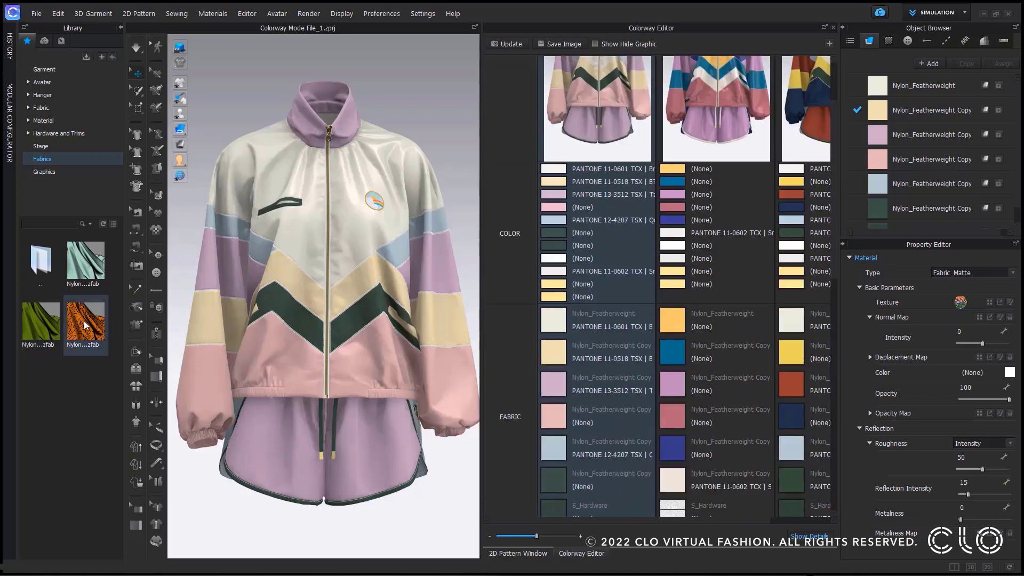
# Apply the orange patterned nylon to the third fabric of Colorway A Copy 2 and make that colorway active
pyautogui.moveTo(85, 320); pyautogui.dragTo(798, 385)
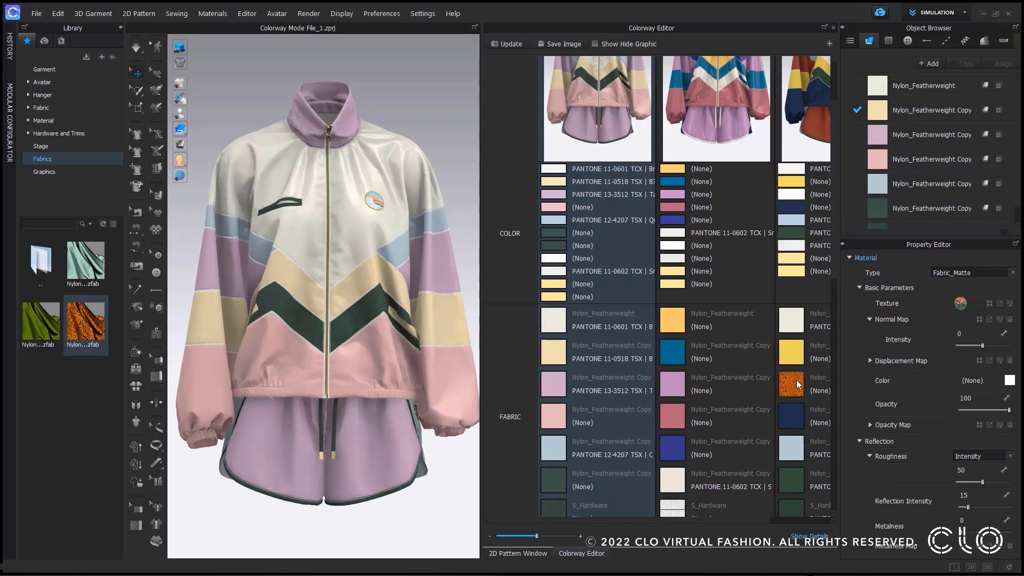
pyautogui.moveTo(617, 522); pyautogui.dragTo(703, 524)
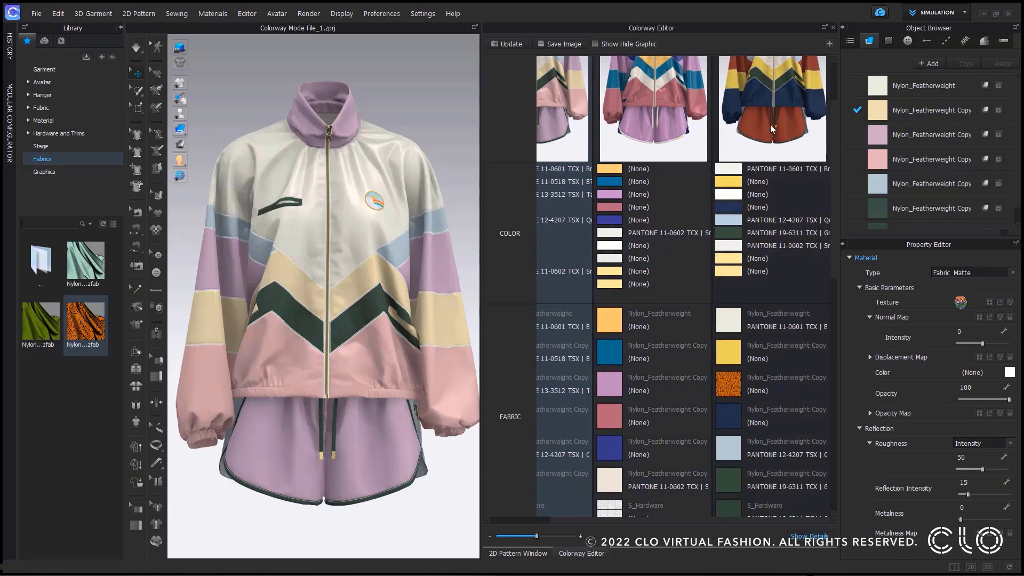
pyautogui.click(770, 123)
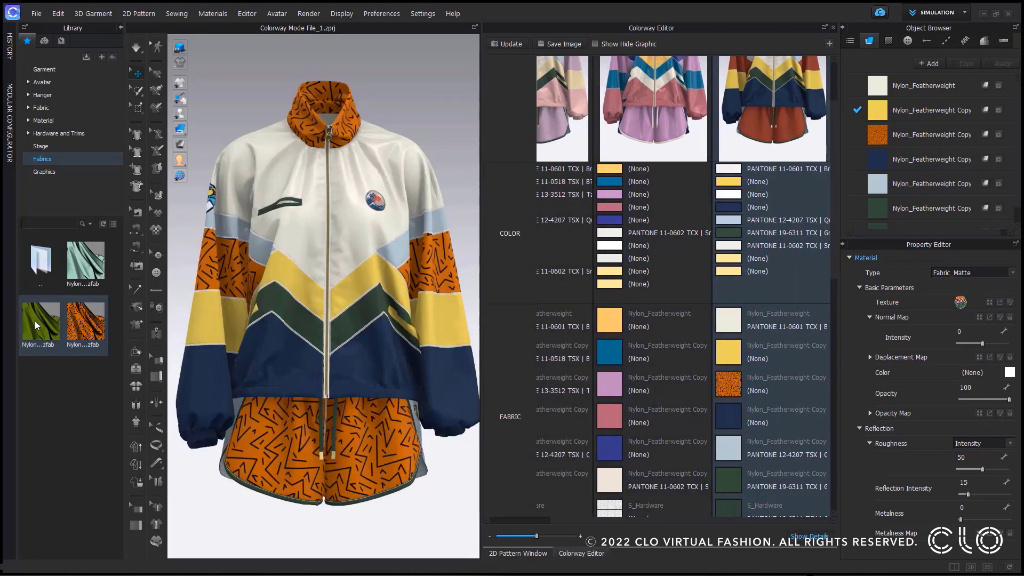
# Apply the library's green, orange patterned and mint nylons to the first, second and third fabrics of Colorway A Copy 2
pyautogui.moveTo(35, 321); pyautogui.dragTo(730, 406)
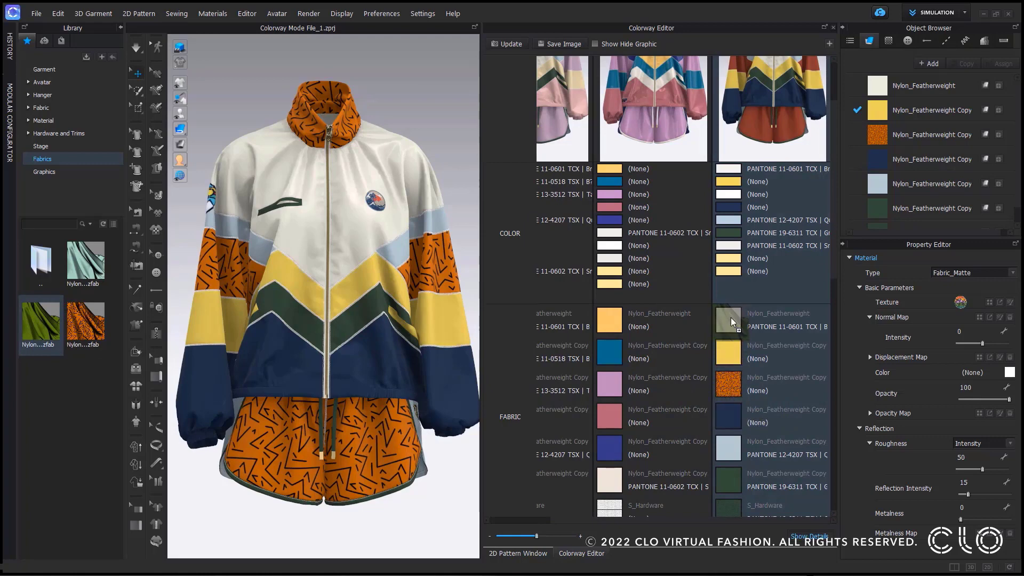
pyautogui.moveTo(731, 317); pyautogui.dragTo(731, 317)
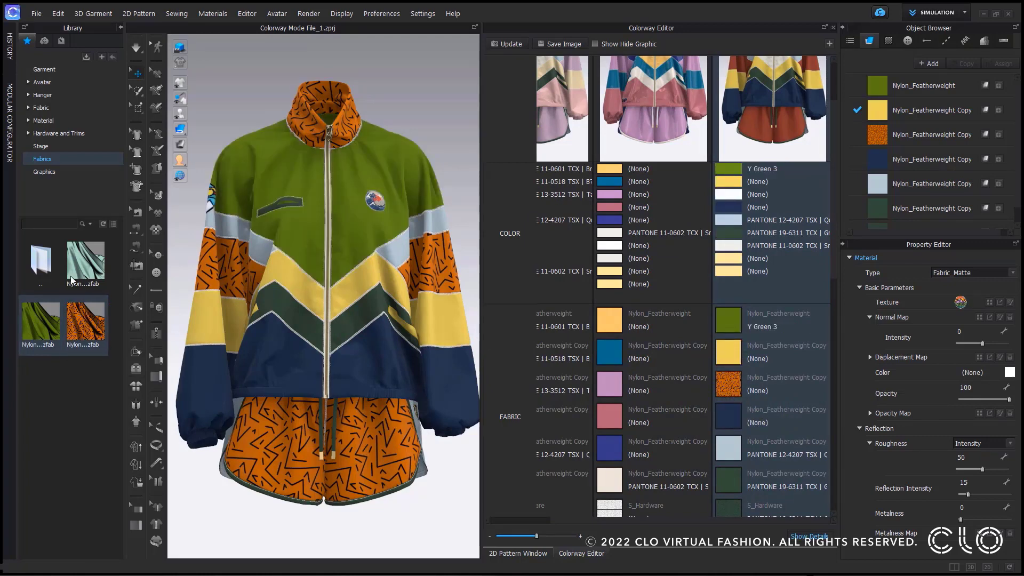
pyautogui.moveTo(85, 261); pyautogui.dragTo(728, 381)
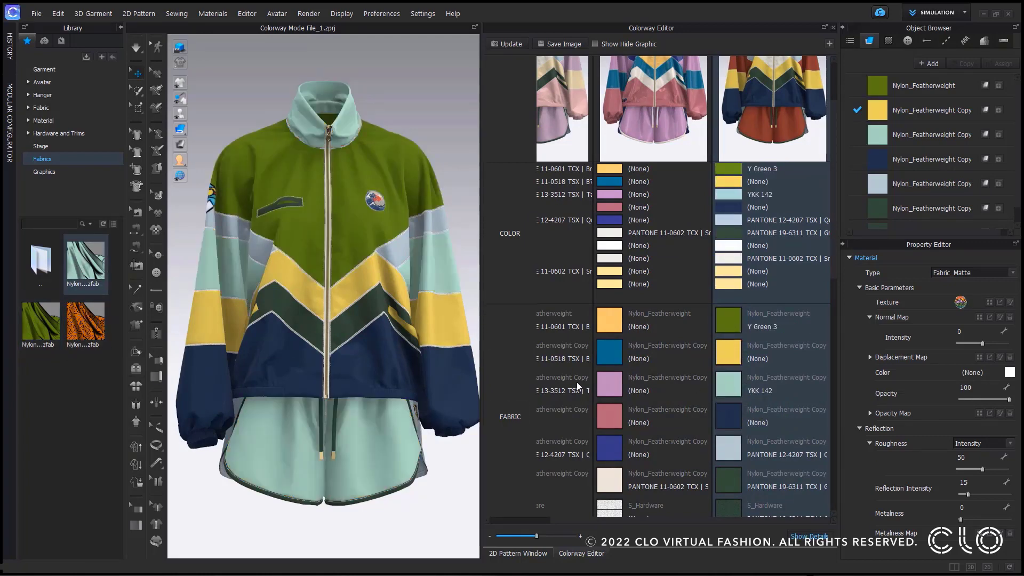
pyautogui.moveTo(83, 332); pyautogui.dragTo(730, 348)
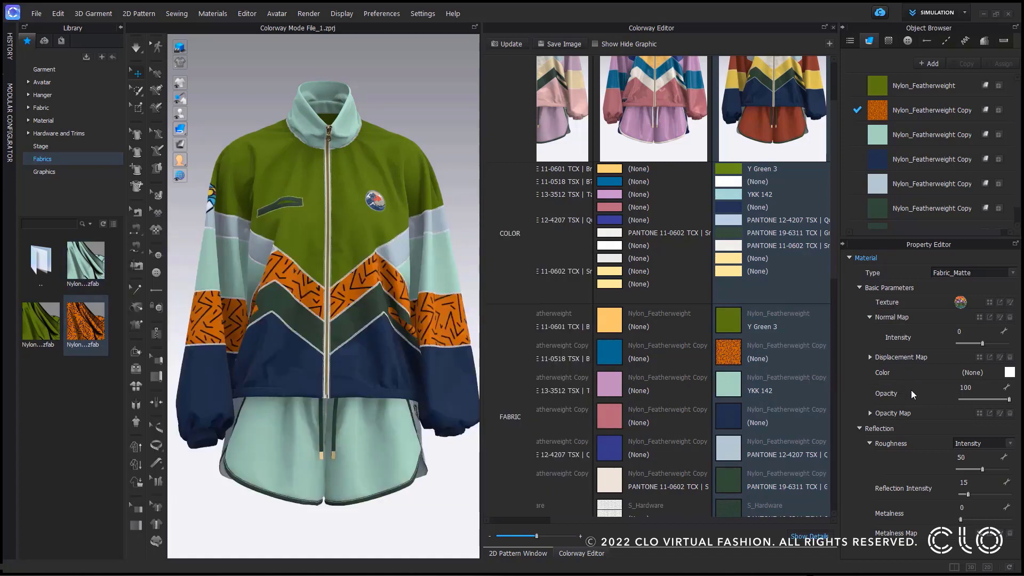
# Inspect the material properties of the green, orange patterned and mint fabrics in Colorway A Copy 2
pyautogui.click(734, 323)
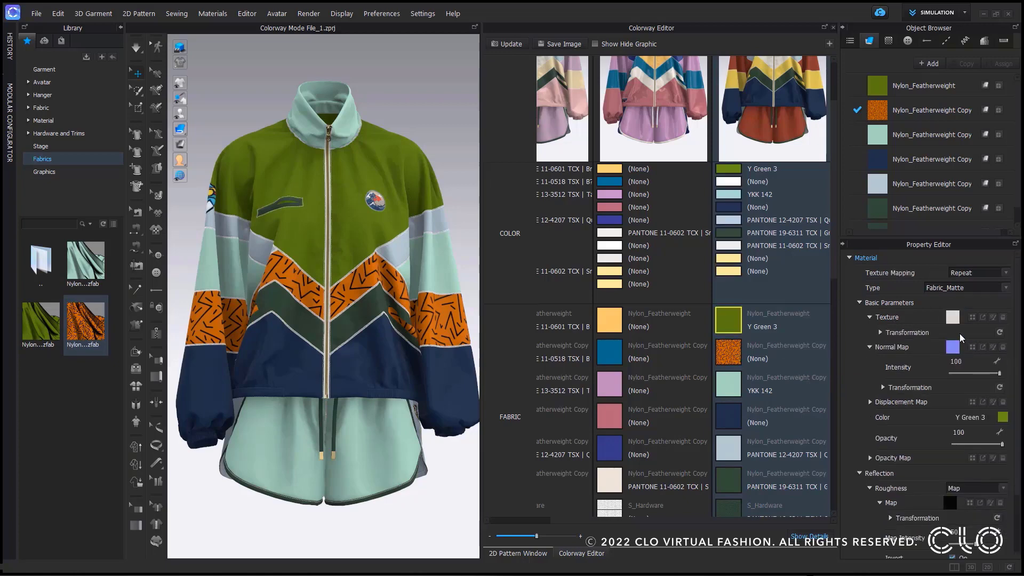
pyautogui.scroll(-3, 945, 435)
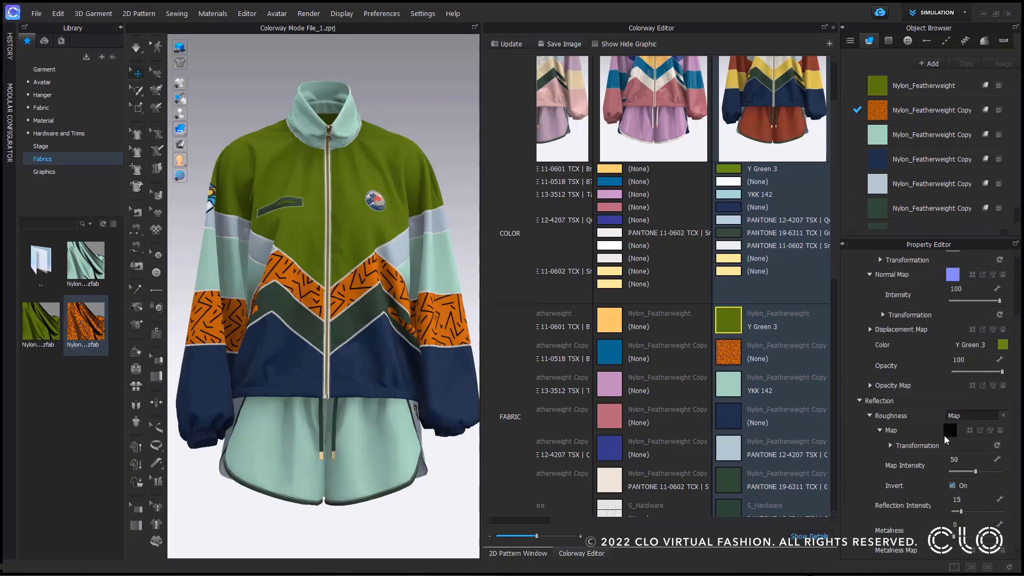
pyautogui.scroll(3, 938, 422)
pyautogui.click(734, 354)
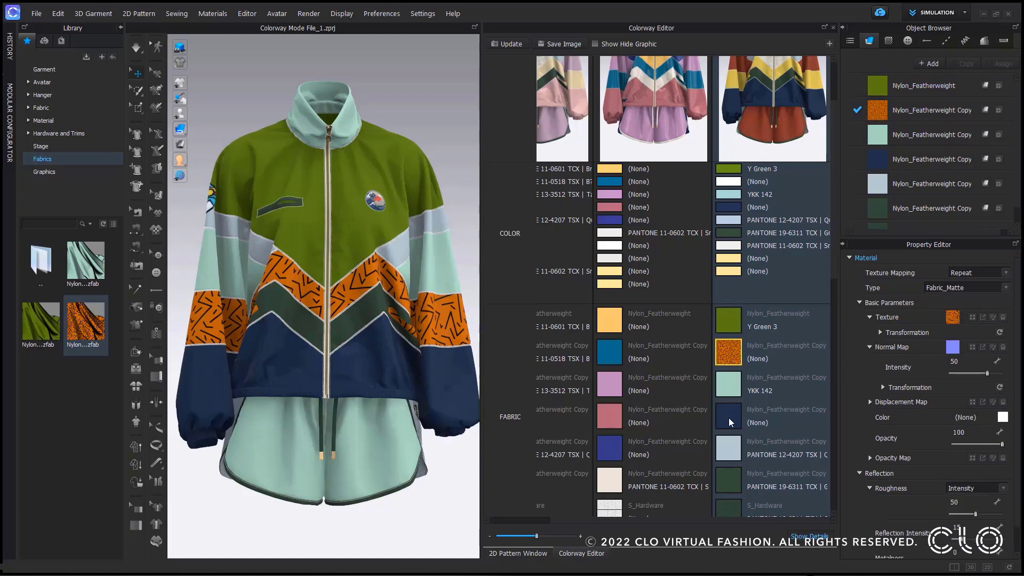
pyautogui.click(735, 387)
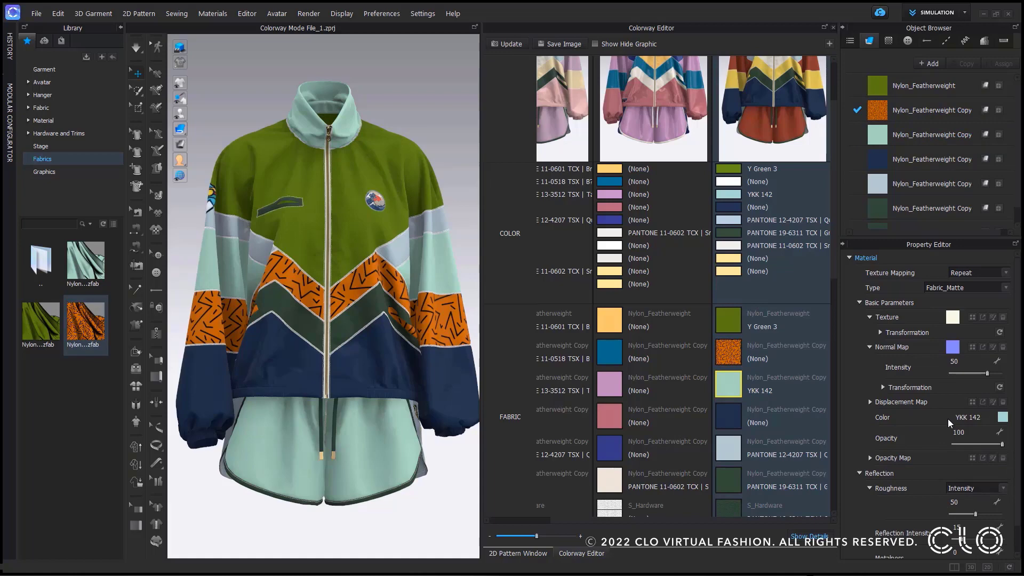
# Compare the garment's three colorways in the 3D view and return to Colorway A
pyautogui.click(542, 119)
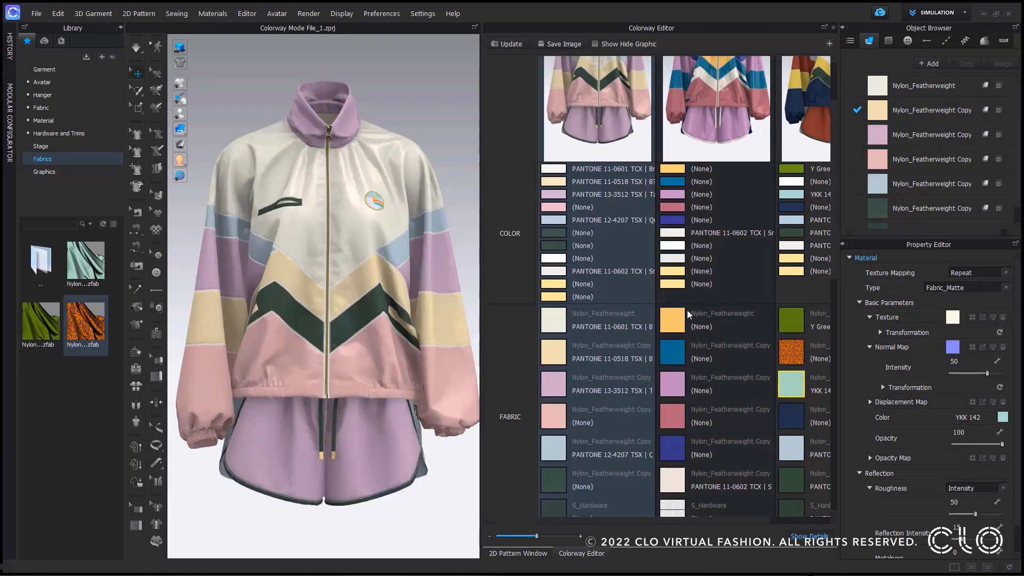
pyautogui.click(795, 139)
pyautogui.click(652, 119)
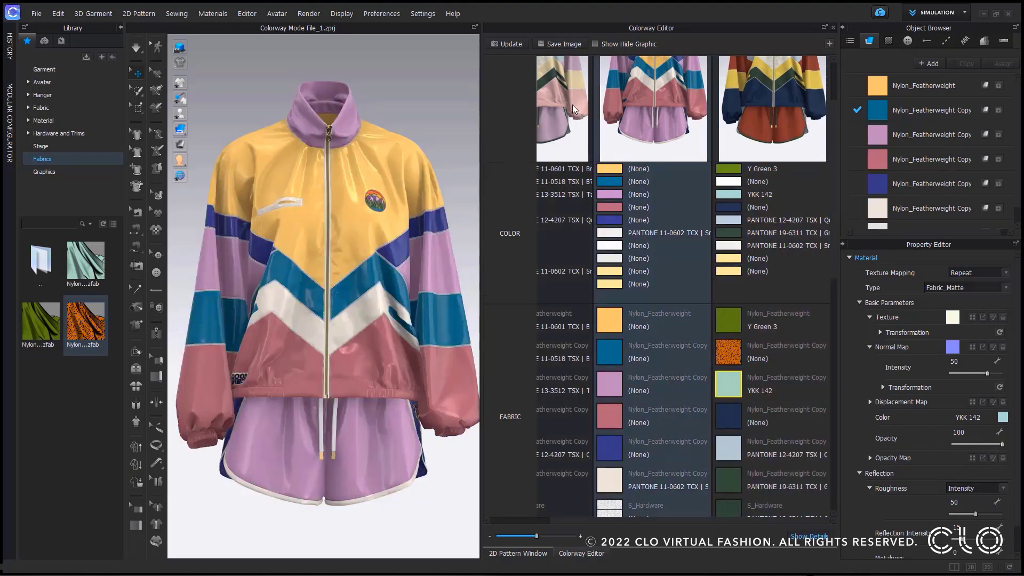
pyautogui.click(572, 104)
# Turn on Show Hide Graphic so each colorway lists only its visible graphics, and check the graphic rows
pyautogui.scroll(3, 715, 435)
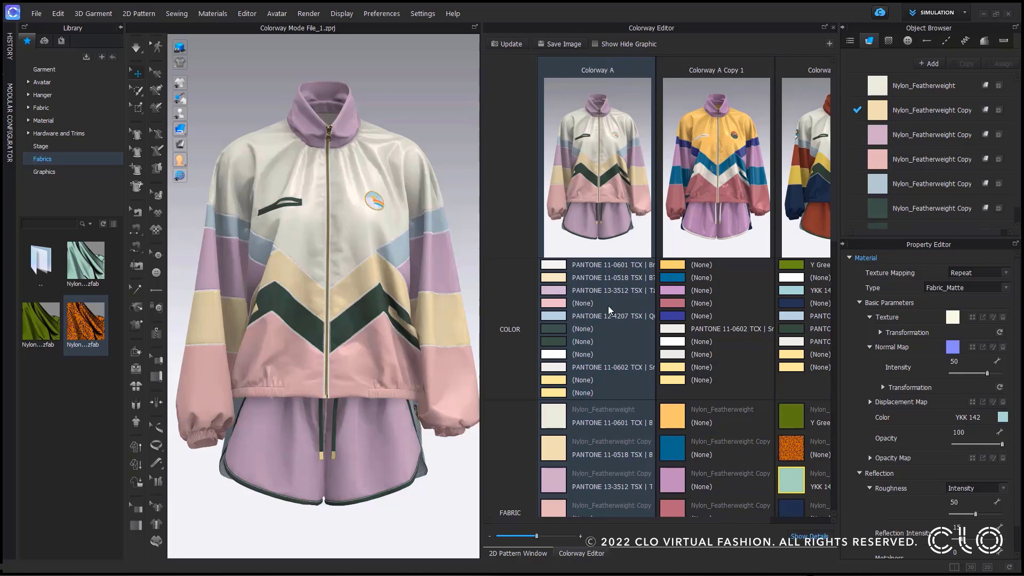
pyautogui.scroll(-5, 607, 306)
pyautogui.scroll(-4, 609, 305)
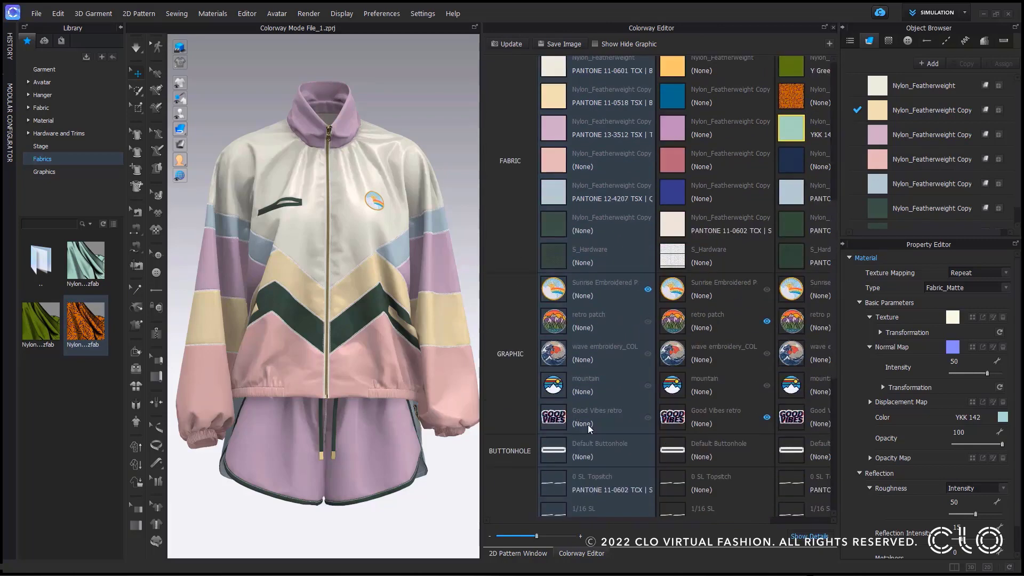
pyautogui.click(594, 45)
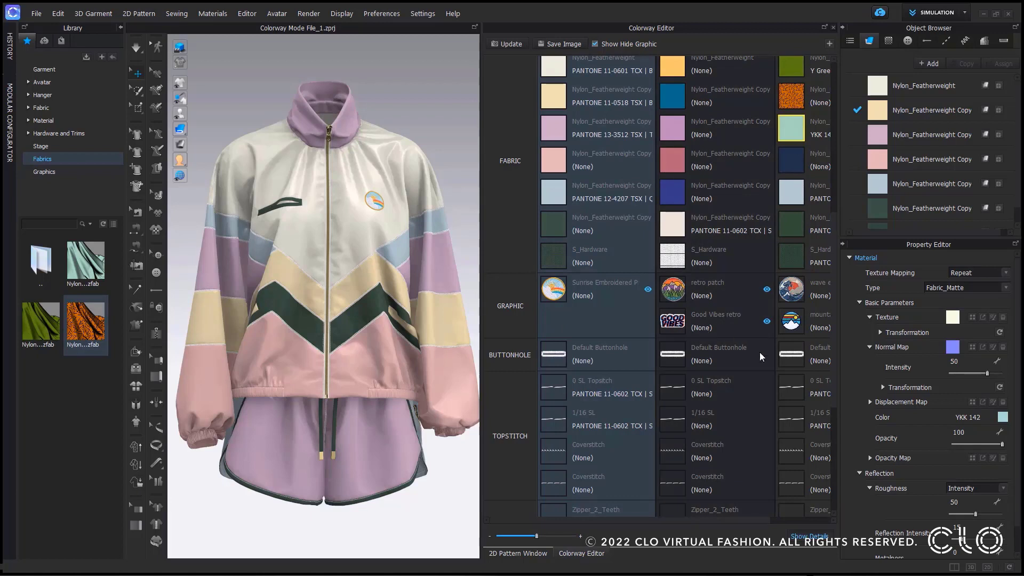
pyautogui.moveTo(669, 519); pyautogui.dragTo(795, 523)
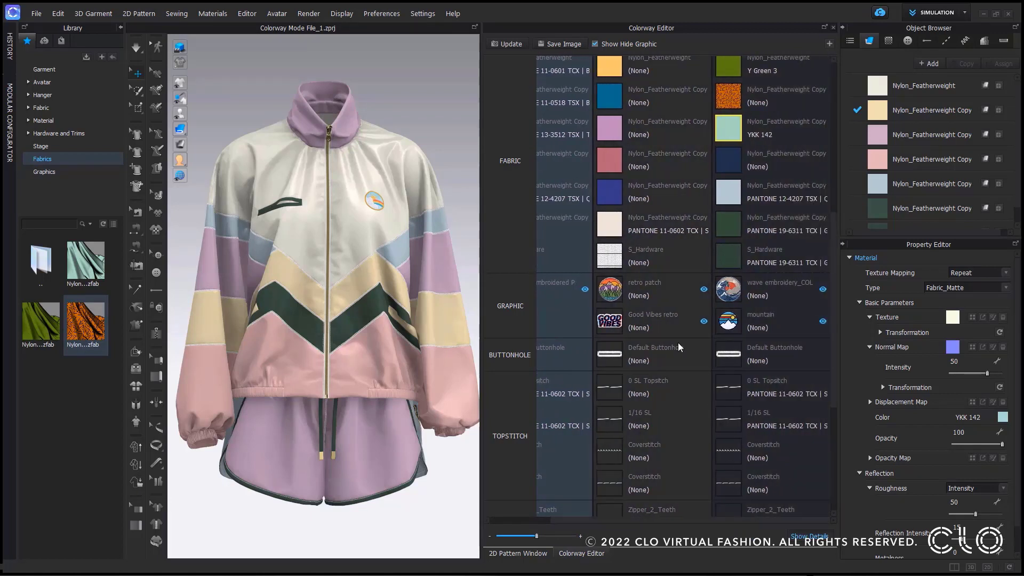
pyautogui.moveTo(737, 526)
pyautogui.mouseDown()
pyautogui.moveTo(631, 526)
pyautogui.moveTo(743, 533)
pyautogui.mouseUp()
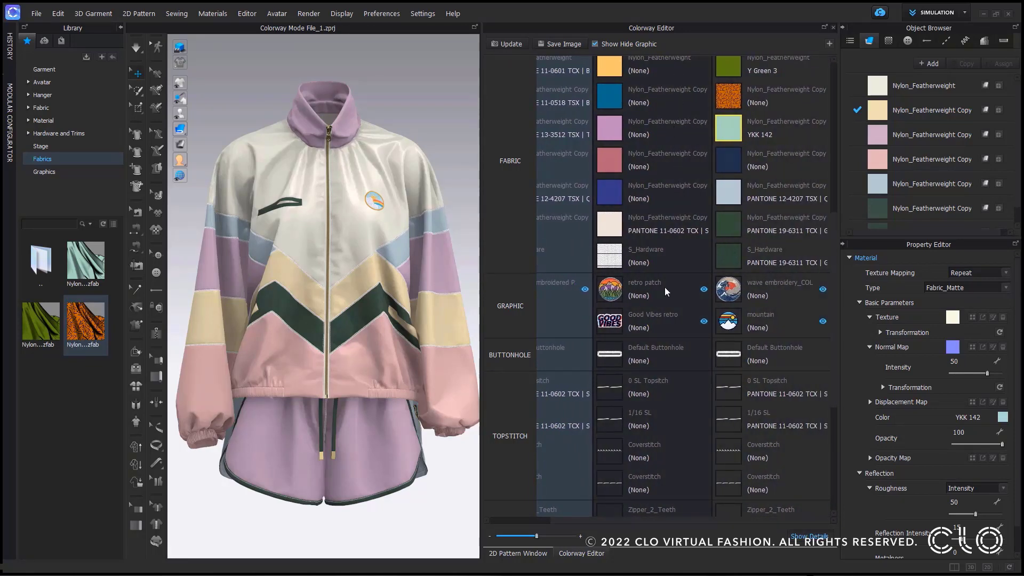
# Preview Colorway A Copy 1 and Colorway A Copy 2 on the garment, ending on Colorway A
pyautogui.scroll(10, 669, 292)
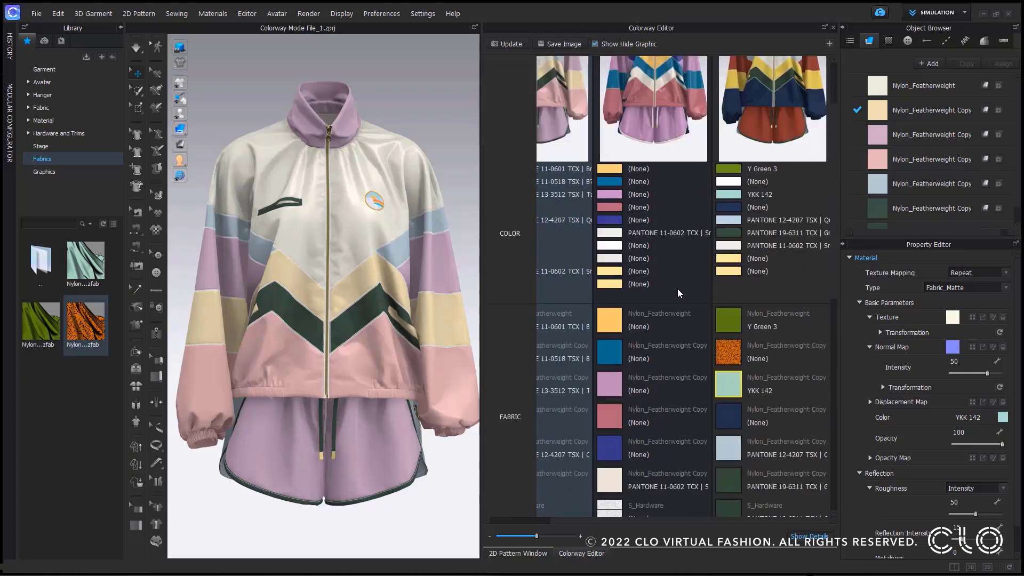
pyautogui.click(670, 122)
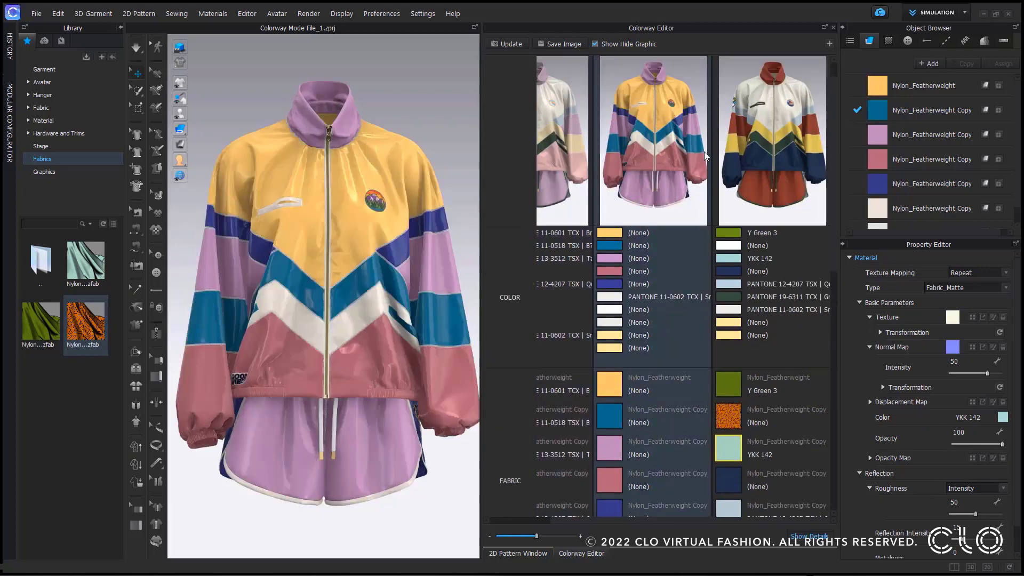
pyautogui.click(764, 141)
pyautogui.click(569, 121)
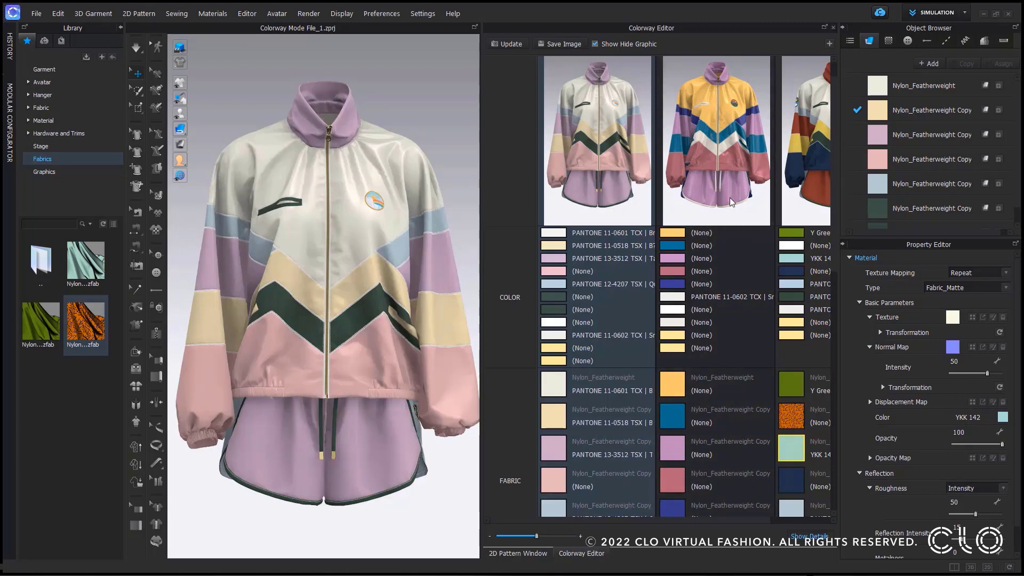
# Collapse the colorway details and export the 3D Window image as PNG file Colorway Mode File_1_Colorway A, up to the Snapshot options
pyautogui.scroll(1, 720, 167)
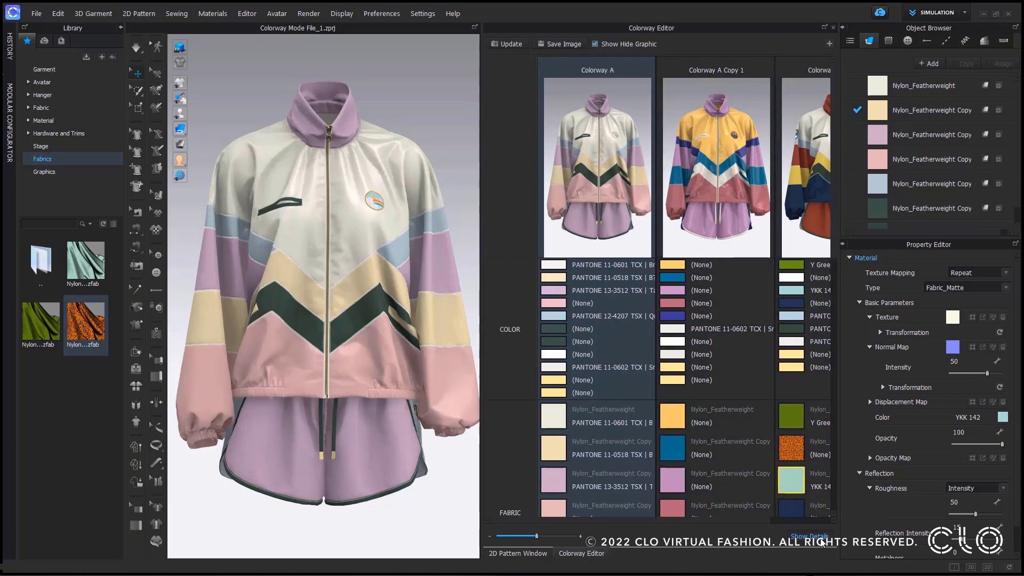
pyautogui.click(821, 540)
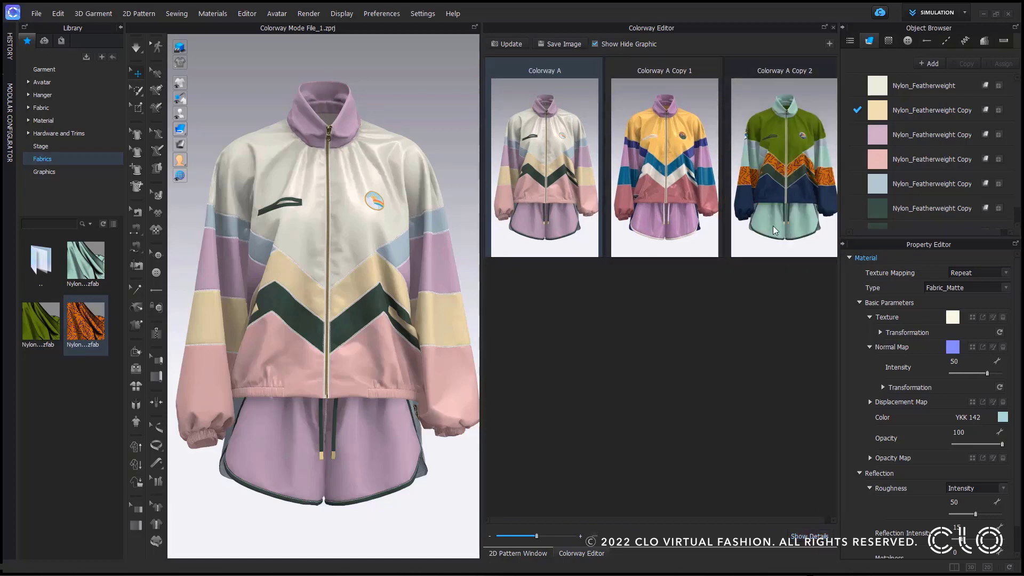
pyautogui.click(563, 44)
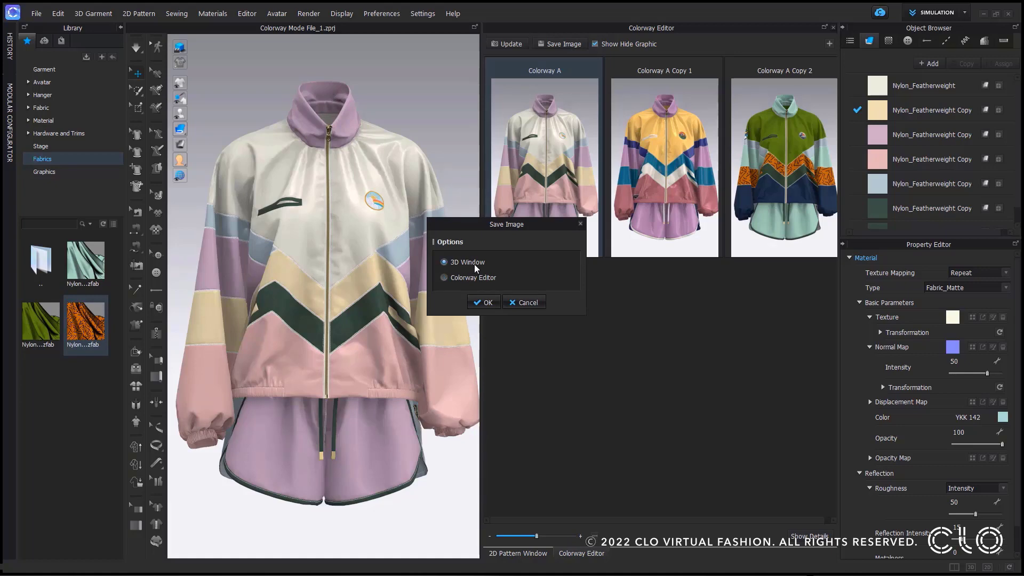
pyautogui.click(483, 302)
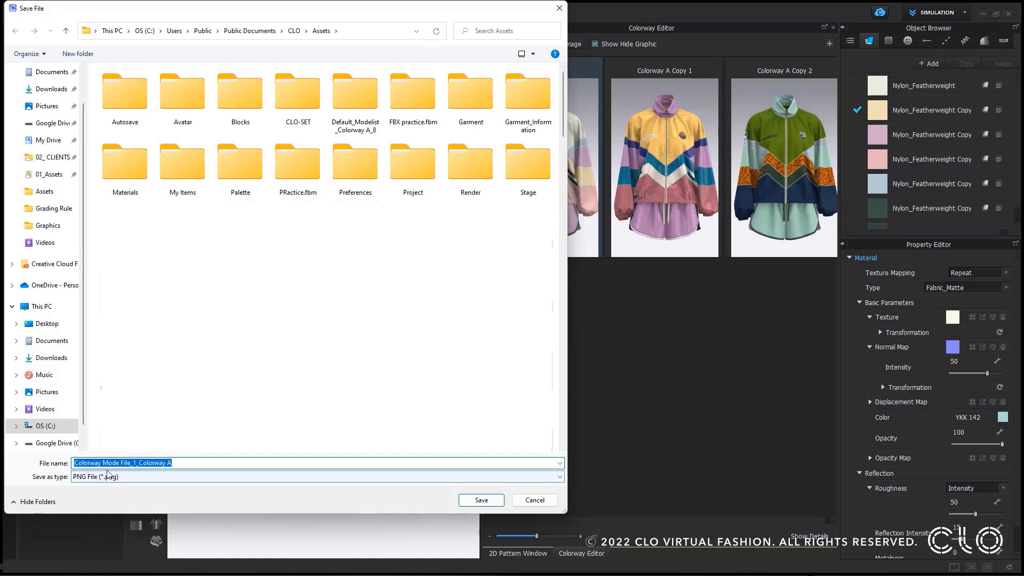
pyautogui.click(482, 500)
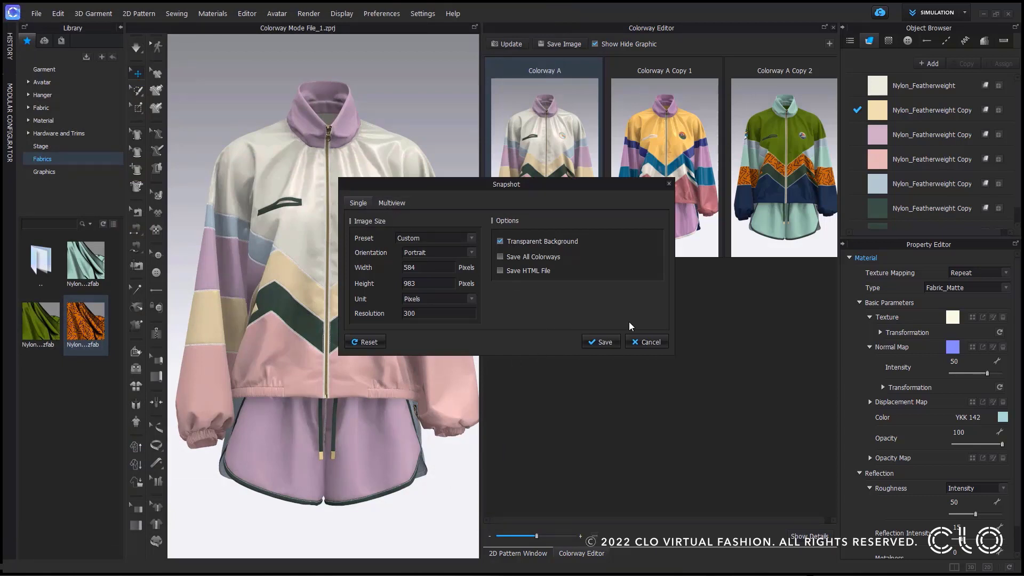
pyautogui.moveTo(524, 185); pyautogui.dragTo(632, 191)
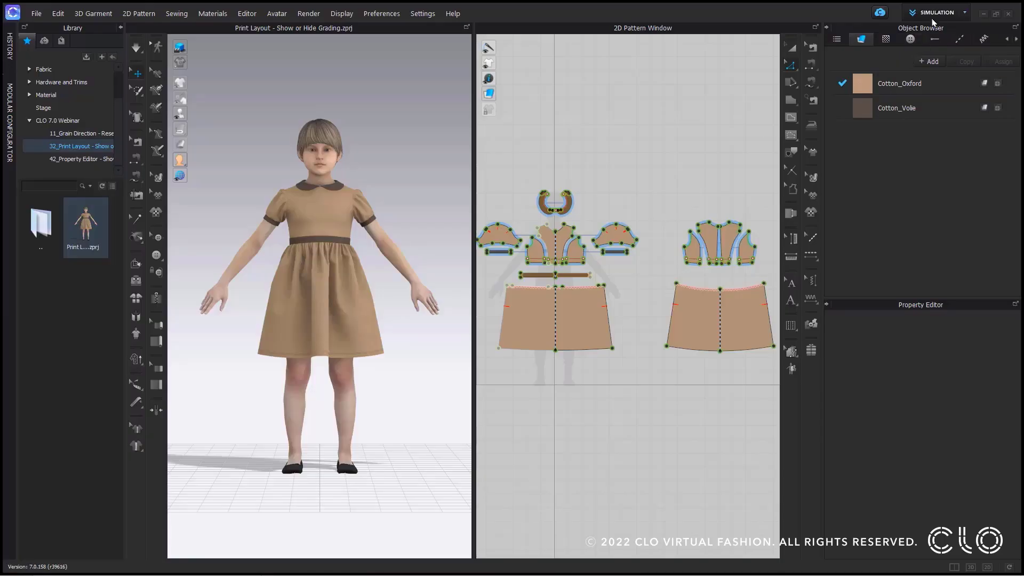
# Switch the girl's dress project to Print Layout mode and show the grading lines on the Cotton_Oxford pattern pieces
pyautogui.click(934, 13)
pyautogui.click(944, 74)
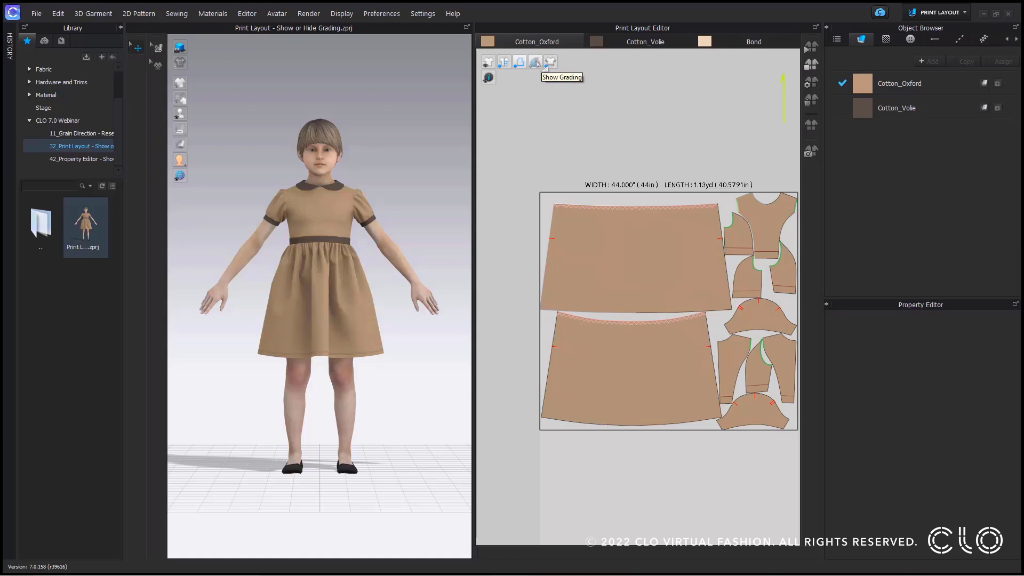
pyautogui.click(536, 63)
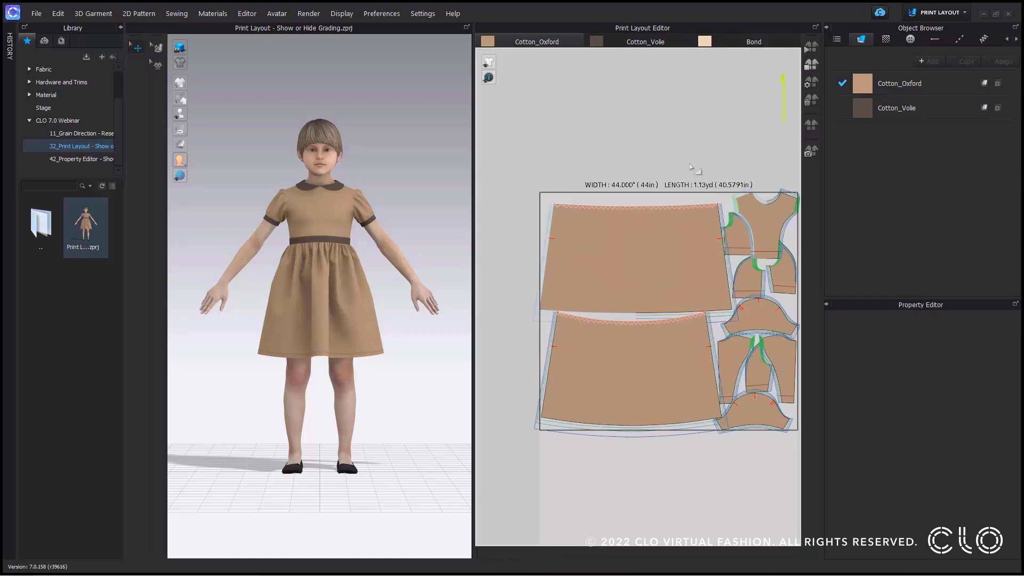
pyautogui.moveTo(691, 166); pyautogui.dragTo(651, 91, button='middle')
pyautogui.scroll(5, 698, 238)
pyautogui.moveTo(699, 297); pyautogui.dragTo(686, 228, button='middle')
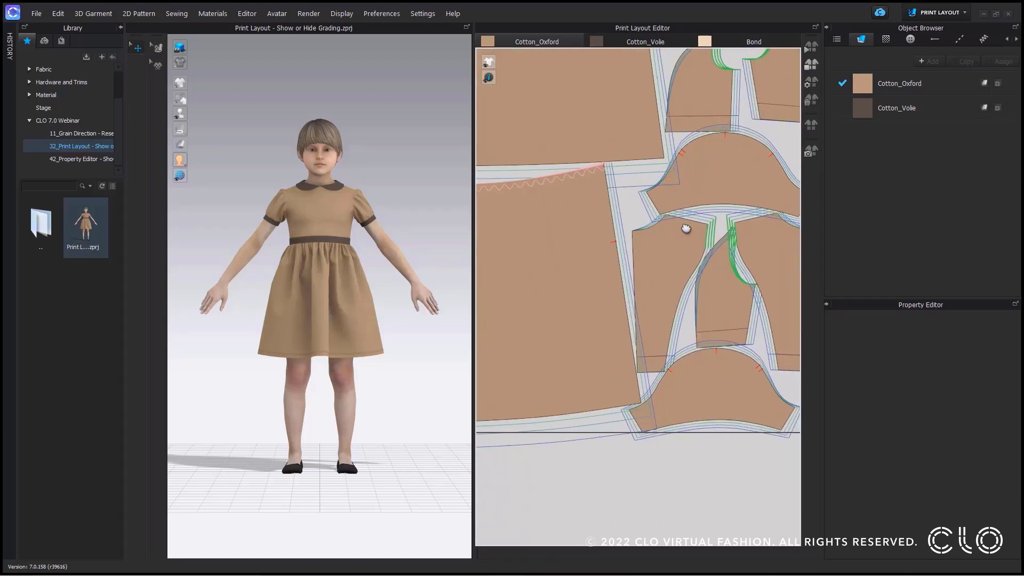
pyautogui.scroll(4, 768, 294)
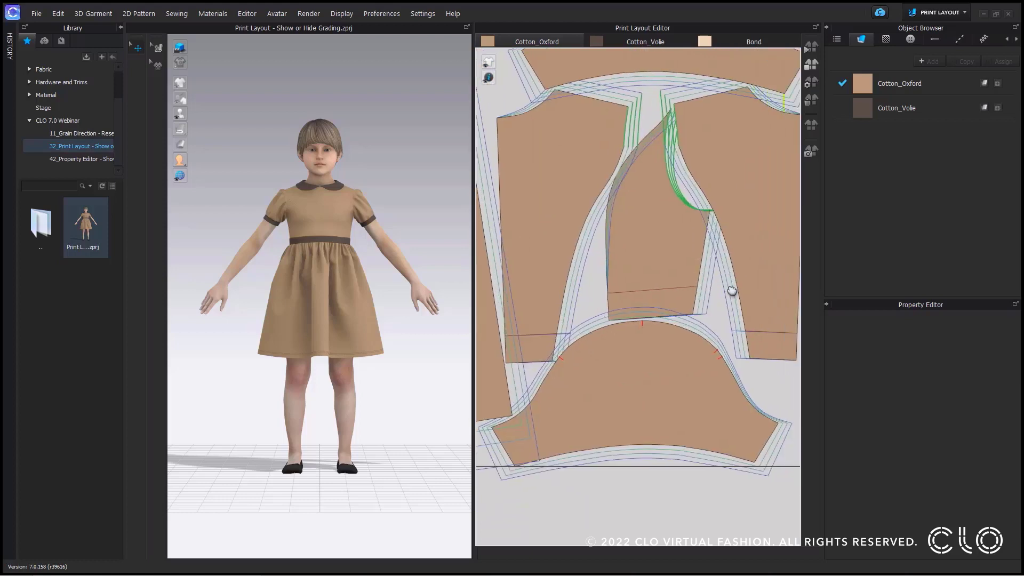
pyautogui.scroll(-8, 732, 291)
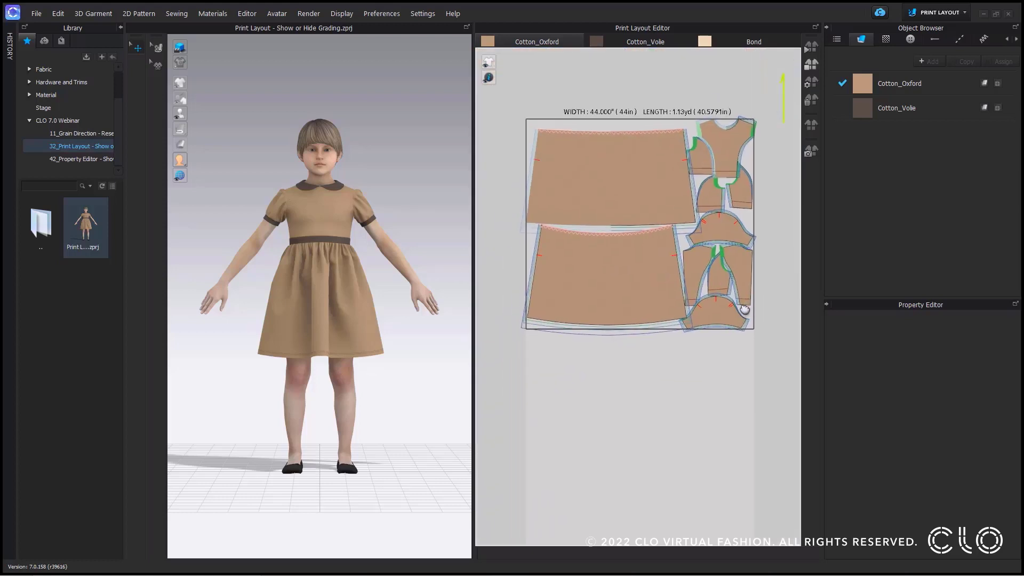
# Move the lower skirt panel down the Cotton_Oxford layout and place a sleeve and a bodice piece in the freed space
pyautogui.moveTo(648, 261); pyautogui.dragTo(649, 401)
pyautogui.moveTo(712, 303)
pyautogui.mouseDown()
pyautogui.moveTo(663, 320)
pyautogui.moveTo(591, 295)
pyautogui.mouseUp()
pyautogui.moveTo(723, 261); pyautogui.dragTo(690, 305)
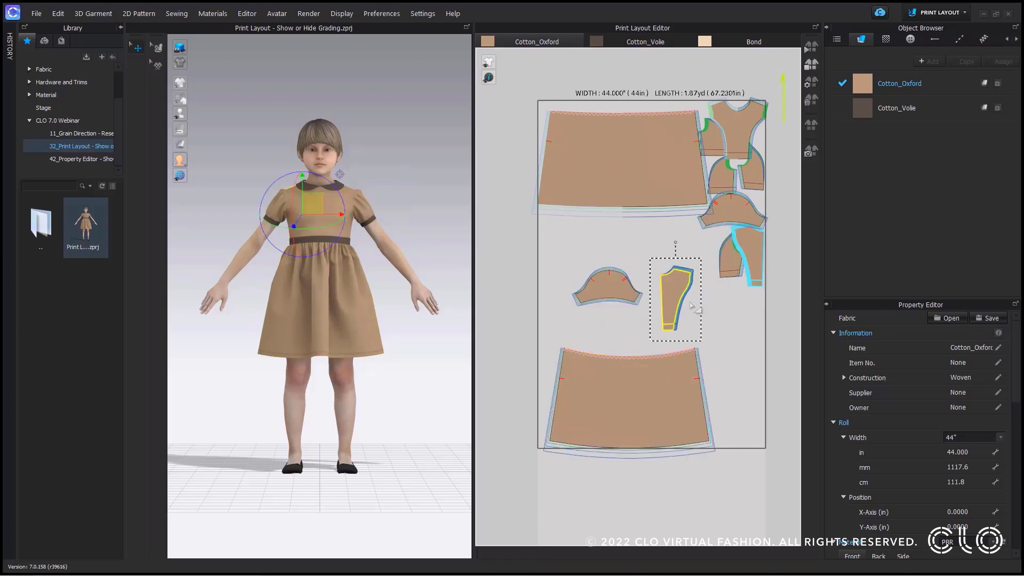
pyautogui.scroll(2, 691, 305)
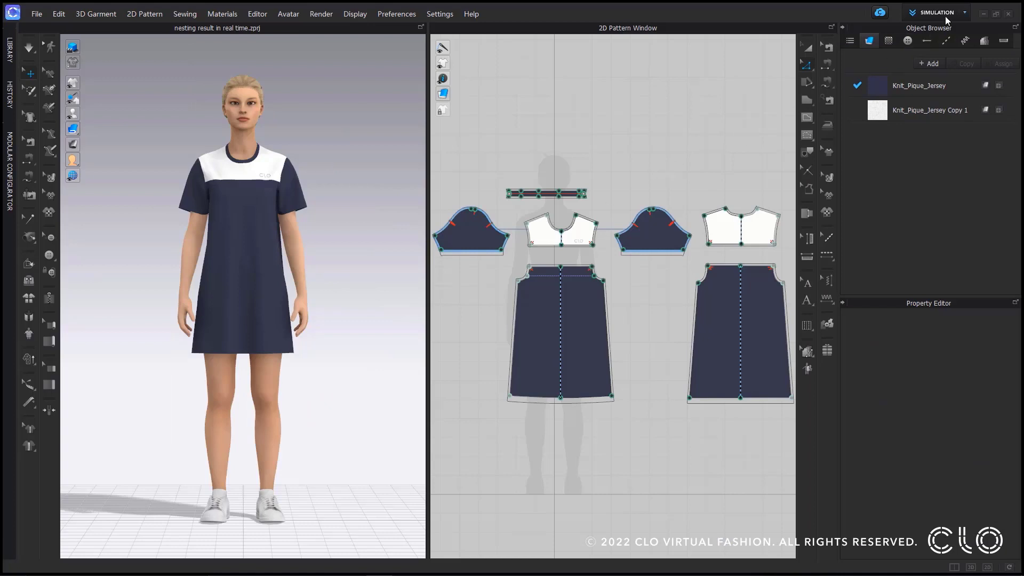
# Switch the T-shirt dress project to Print Layout mode and show the Nest Settings for the Knit_Pique_Jersey fabric
pyautogui.click(943, 22)
pyautogui.click(925, 70)
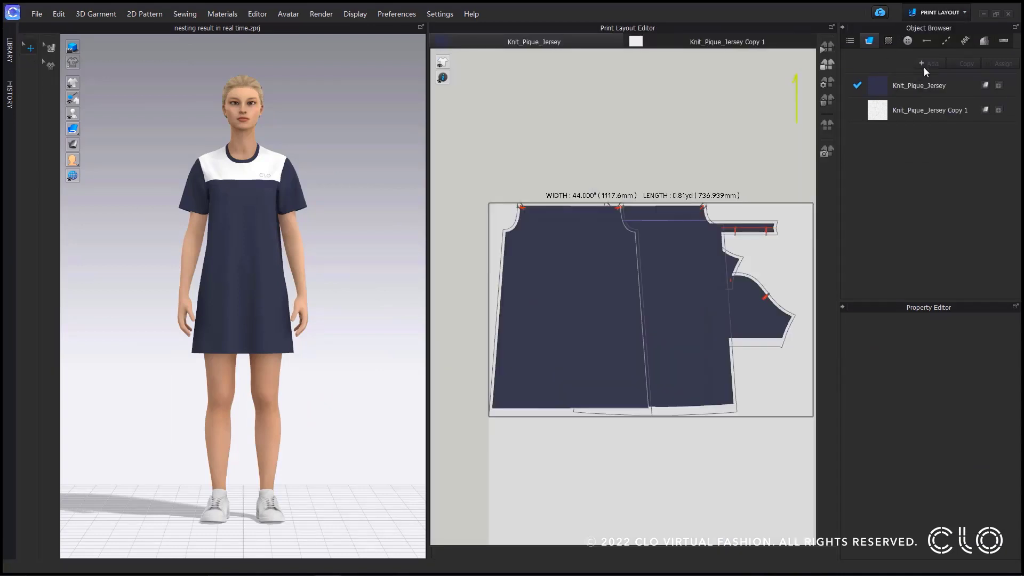
pyautogui.click(824, 82)
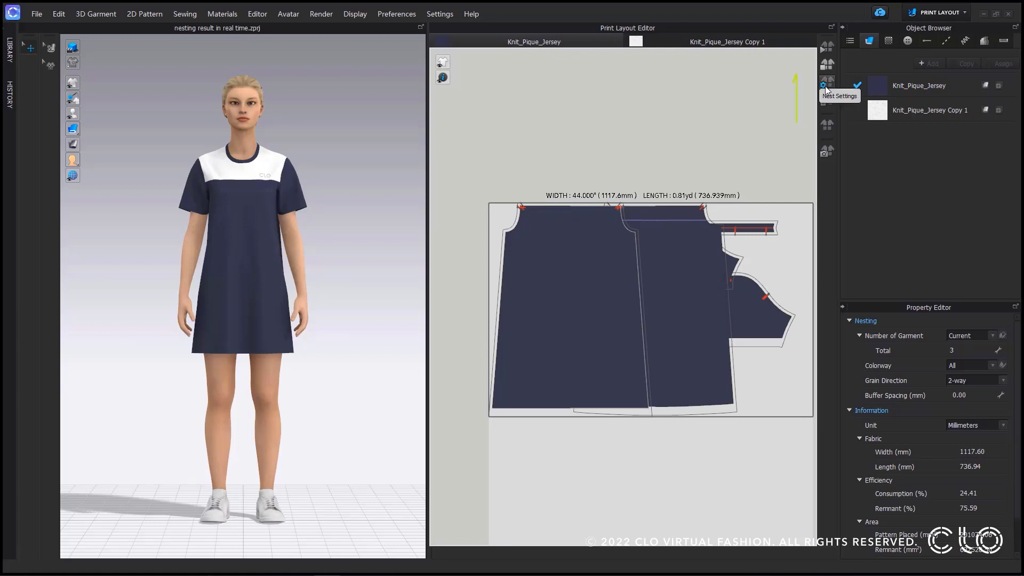
# Start nesting the Knit_Pique_Jersey pattern pieces, stop the calculation partway, and run the nesting again
pyautogui.click(826, 45)
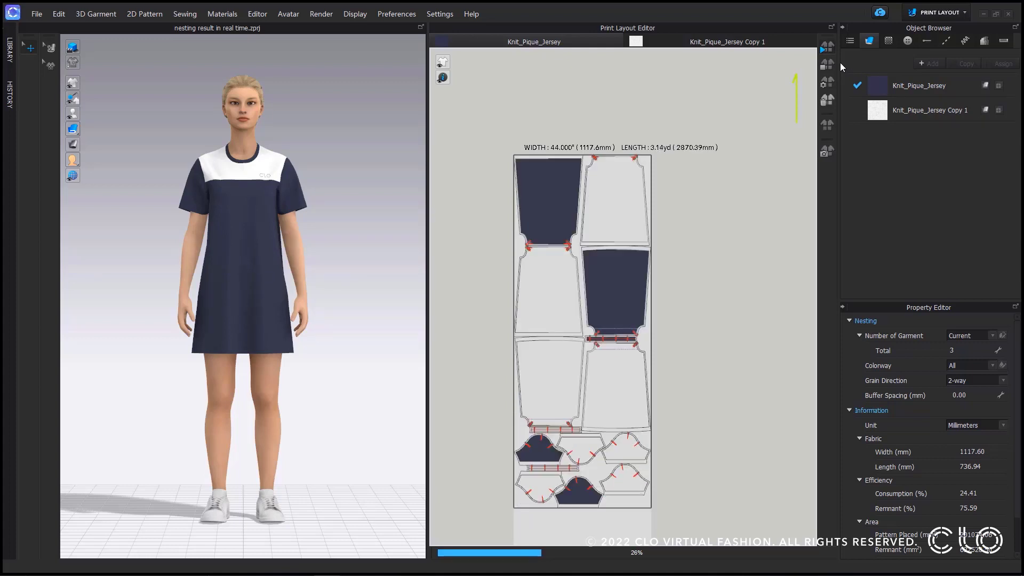
pyautogui.click(827, 64)
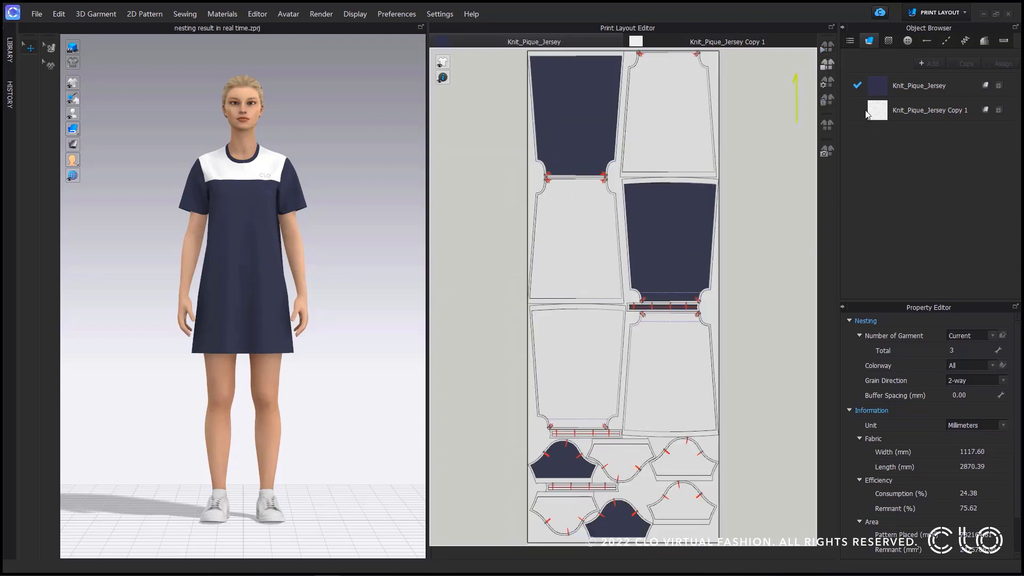
pyautogui.click(833, 48)
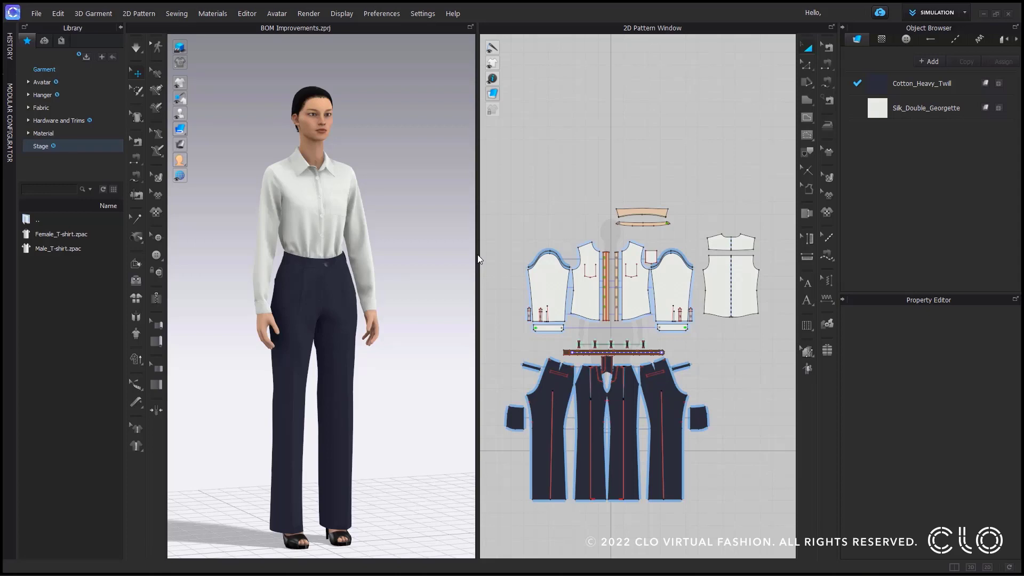
# Open the BOM Editor for the shirt and trousers project in Simulation mode
pyautogui.click(964, 12)
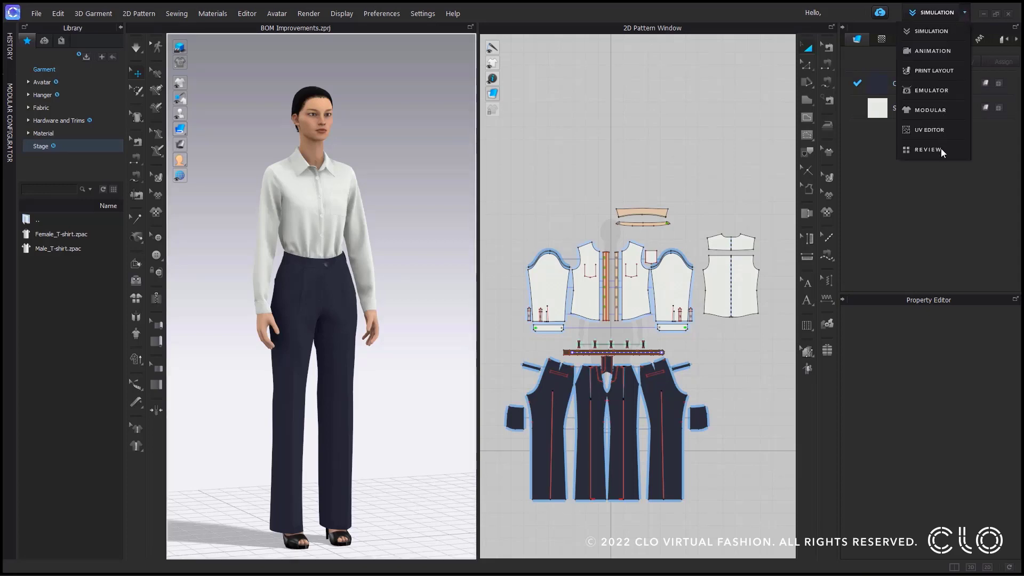
pyautogui.click(962, 14)
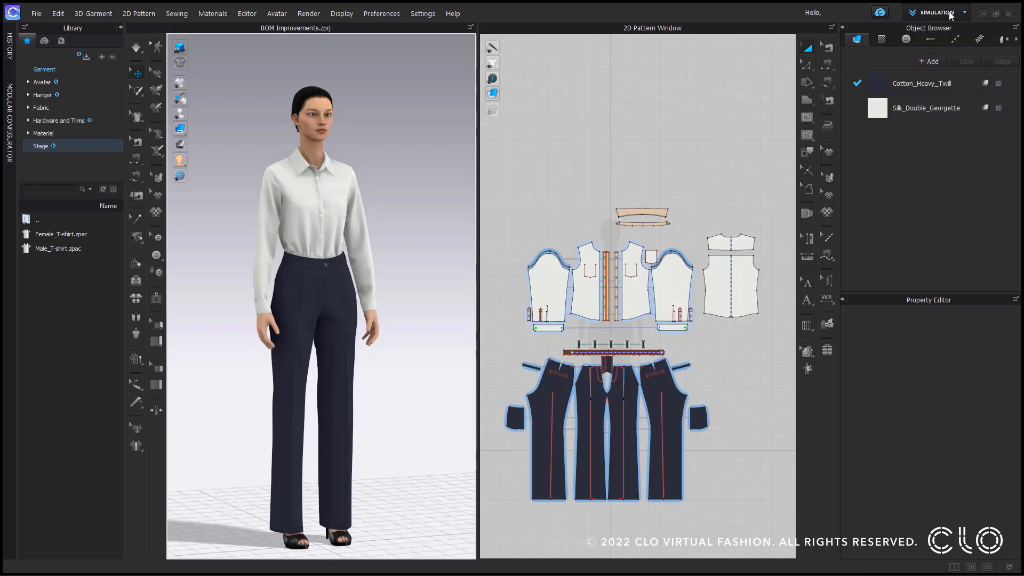
pyautogui.click(246, 14)
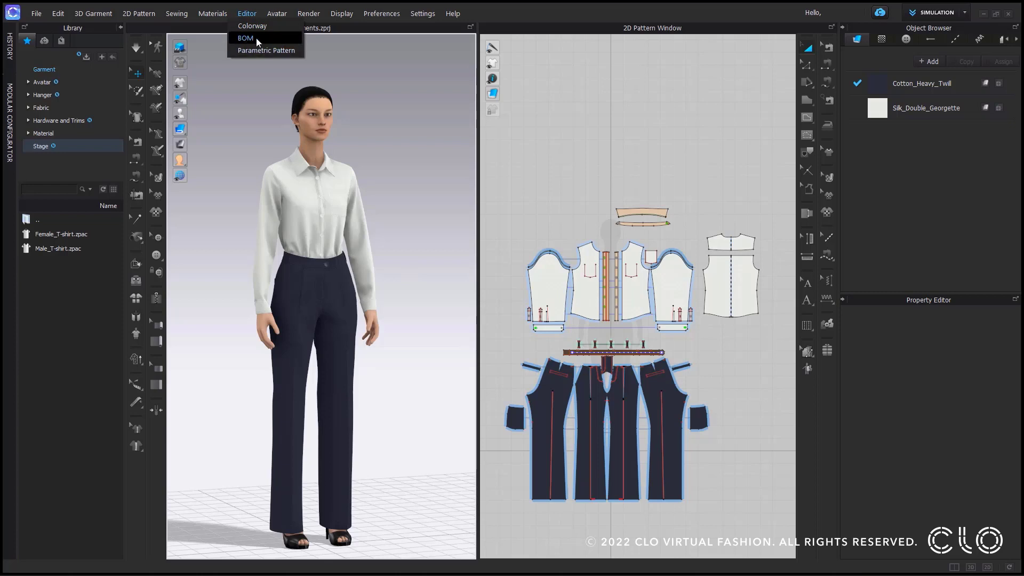
pyautogui.click(256, 37)
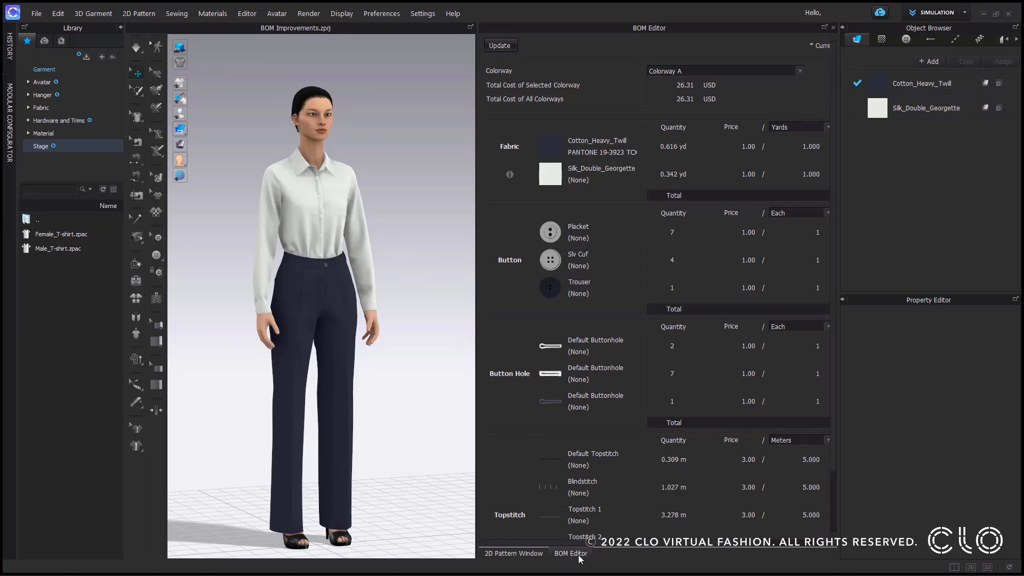
# Switch between the 2D Pattern Window and the BOM Editor, then widen the BOM Editor to show the full Cost column
pyautogui.click(513, 553)
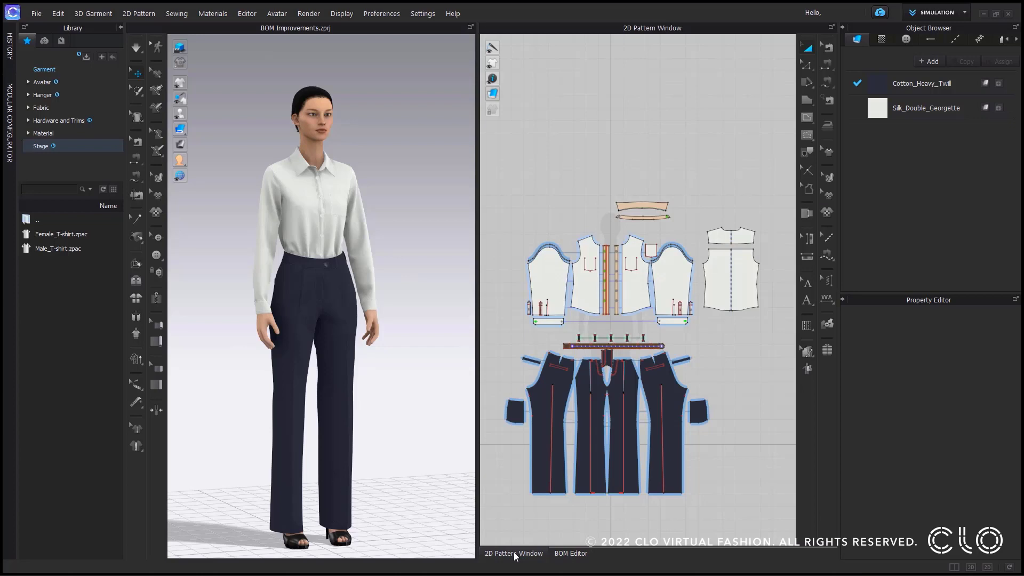
pyautogui.click(568, 554)
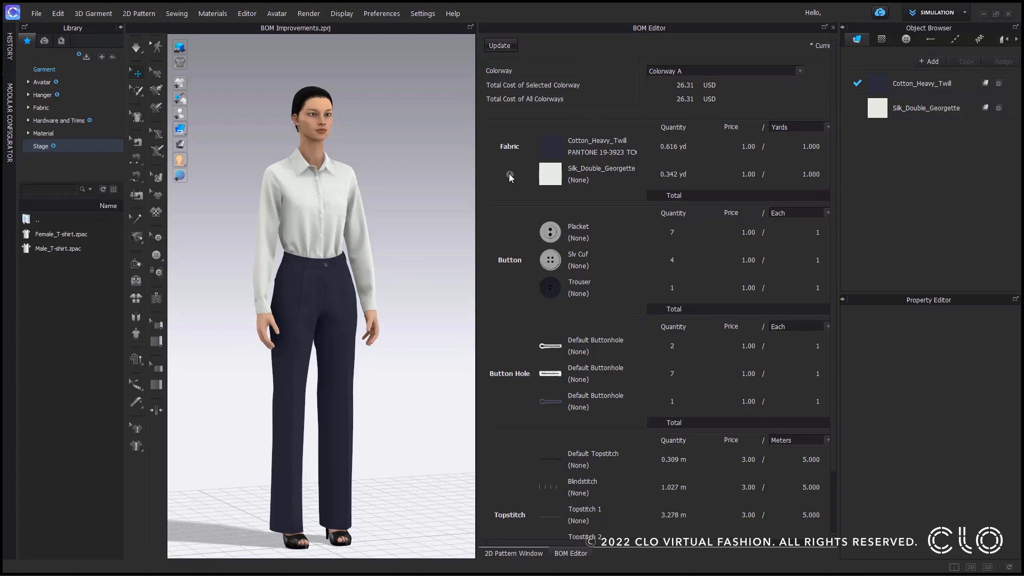
pyautogui.moveTo(509, 176)
pyautogui.moveTo(475, 209); pyautogui.dragTo(390, 204)
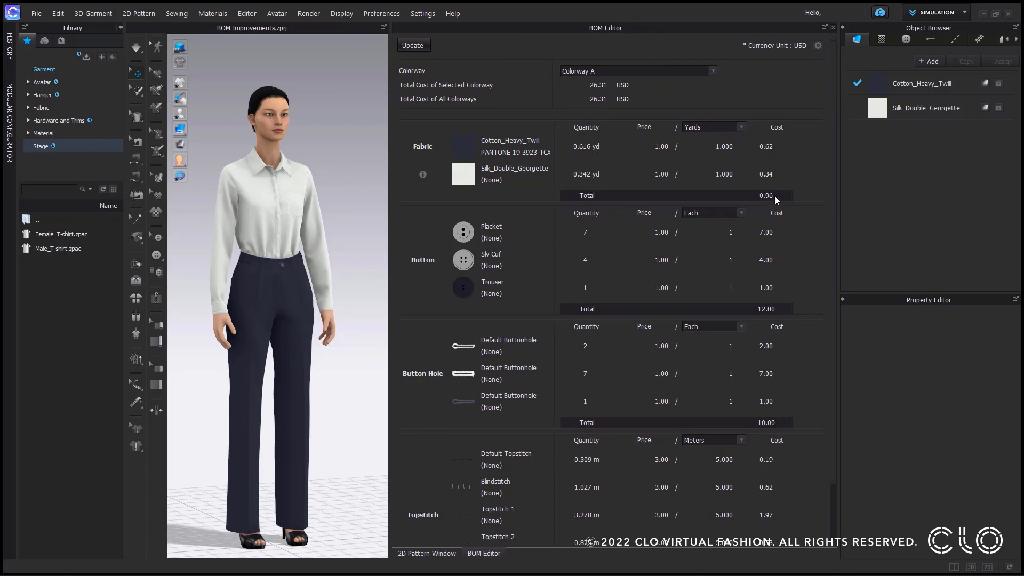
# Switch the project to Print Layout mode and nest the Cotton_Heavy_Twill pattern pieces on the fabric
pyautogui.click(965, 13)
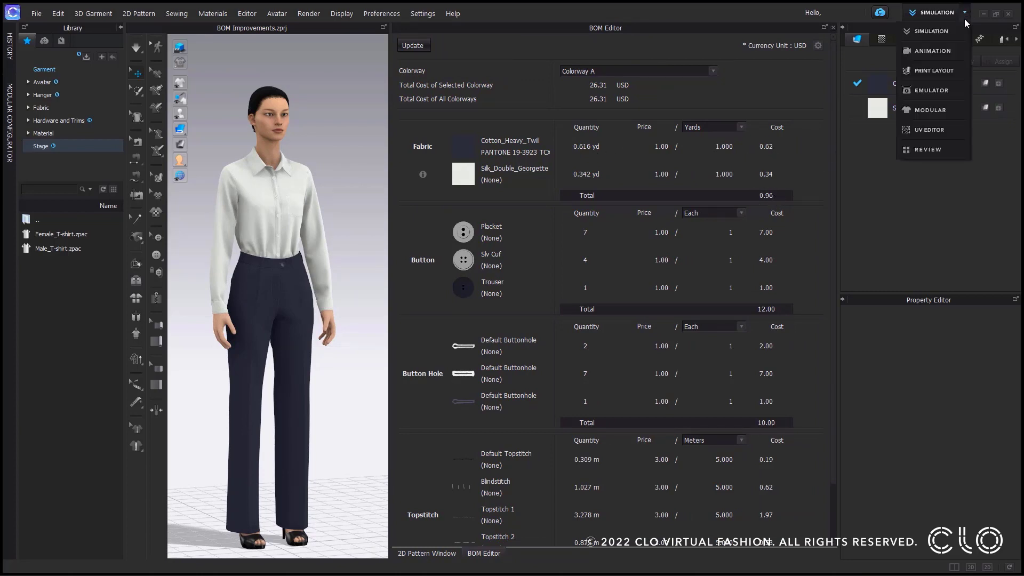
pyautogui.click(930, 72)
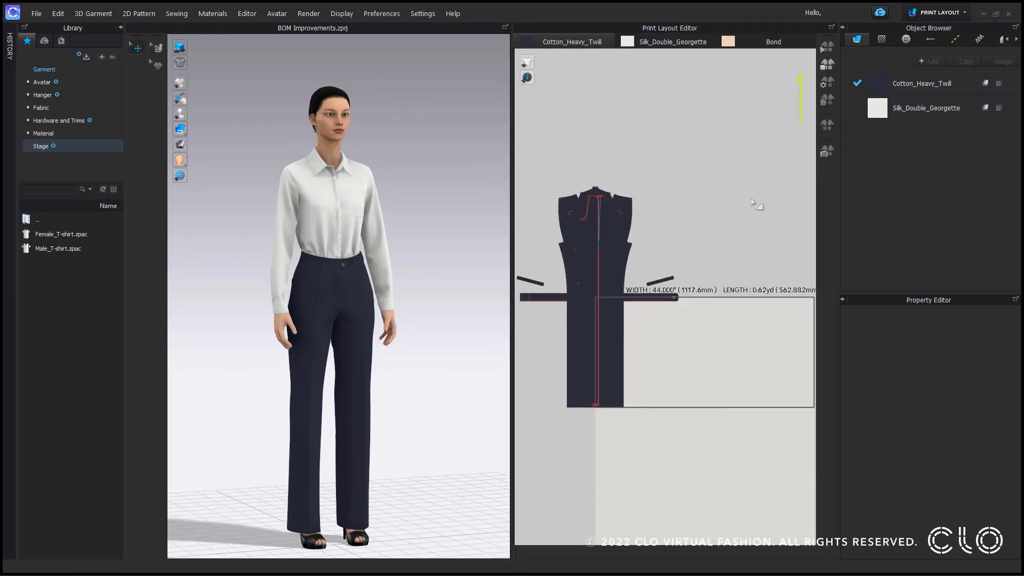
pyautogui.click(825, 47)
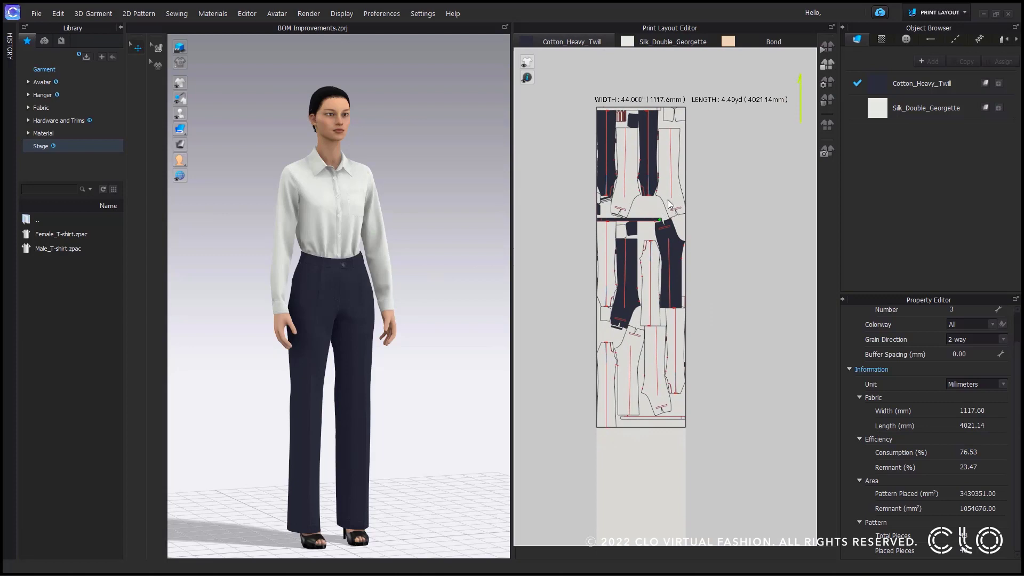
# Return to Simulation mode and update the BOM Editor with the nested fabric quantities and costs
pyautogui.click(964, 12)
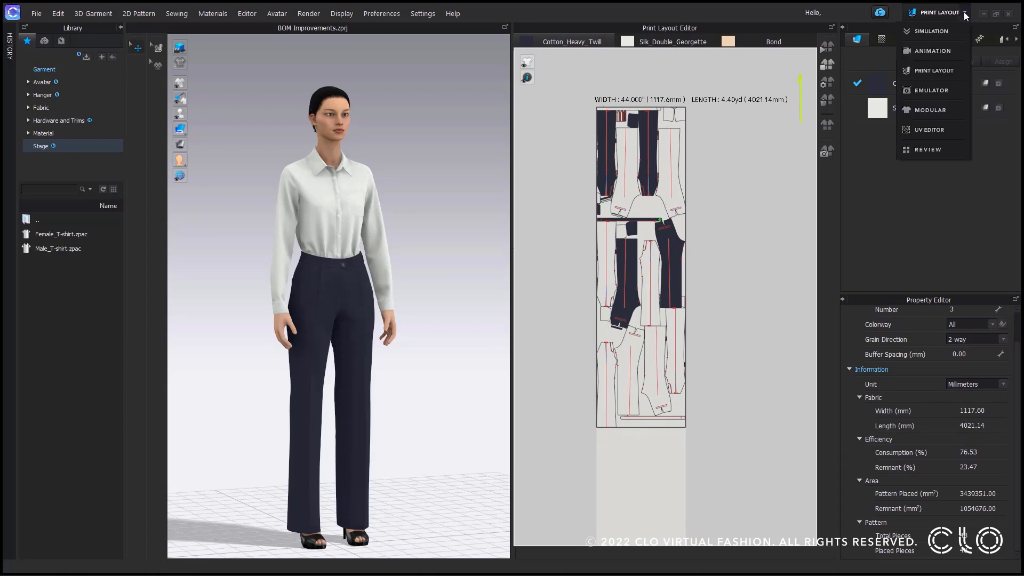
pyautogui.click(939, 33)
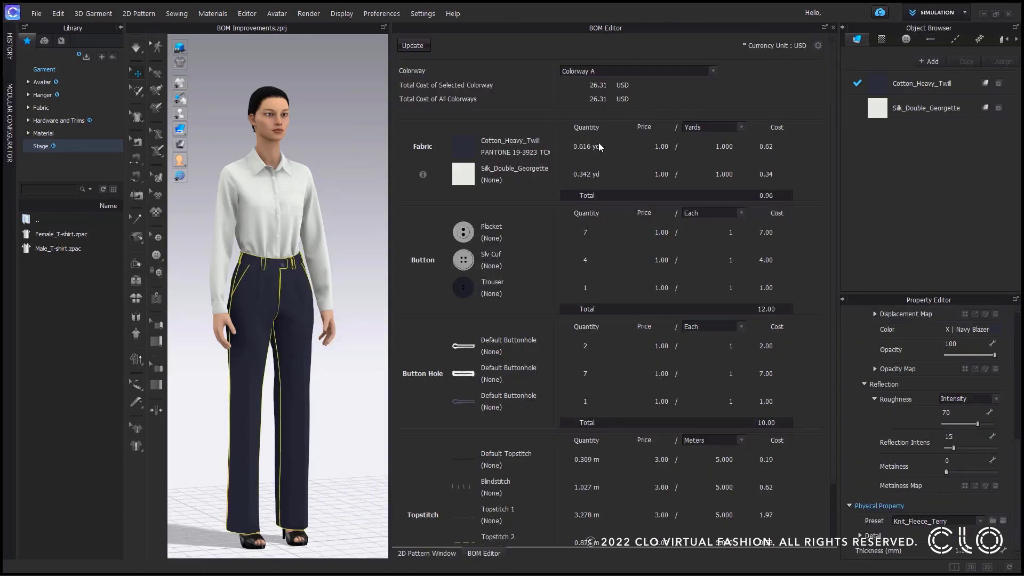
pyautogui.click(417, 47)
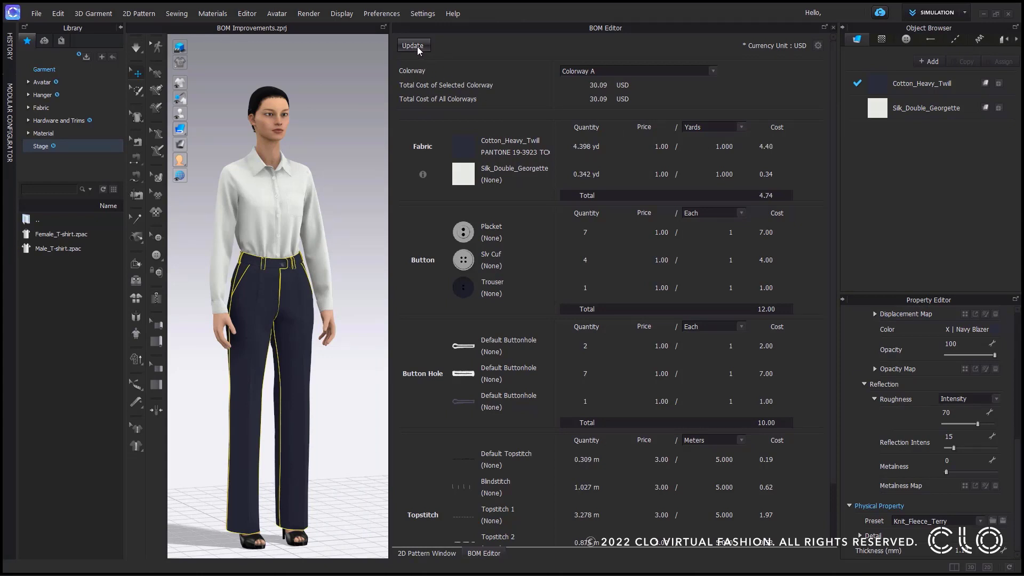
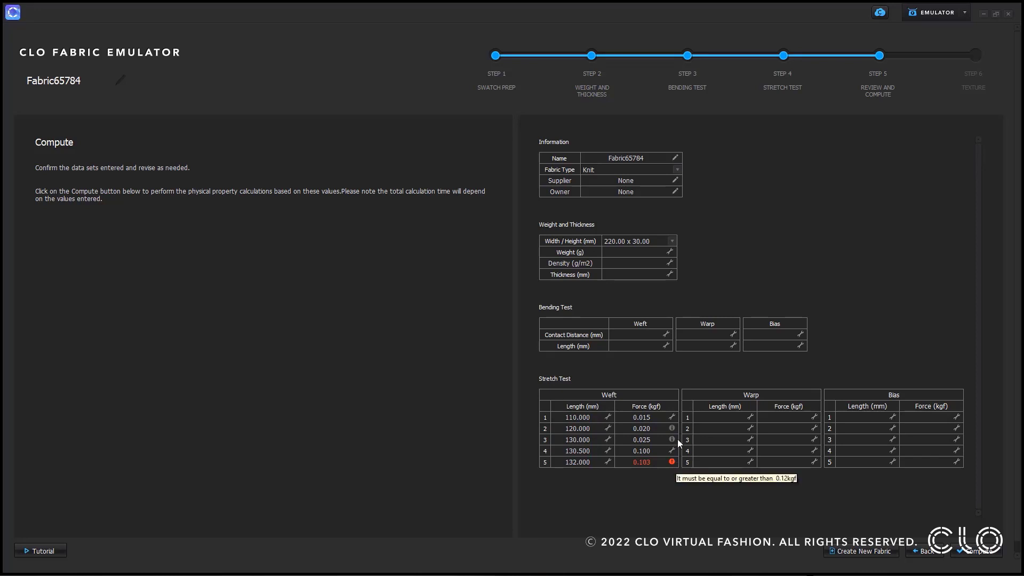
pyautogui.moveTo(677, 431)
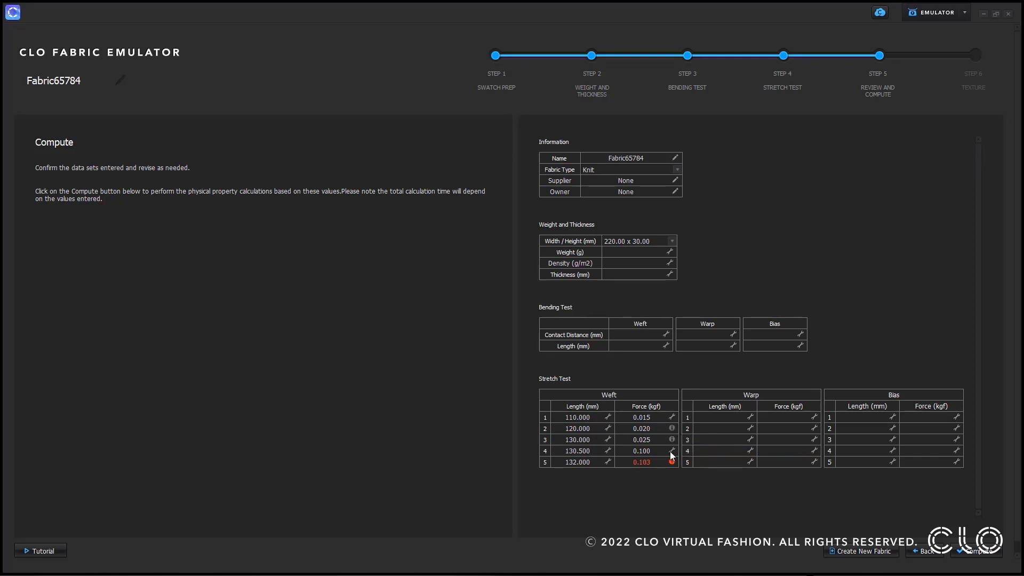
pyautogui.moveTo(672, 463)
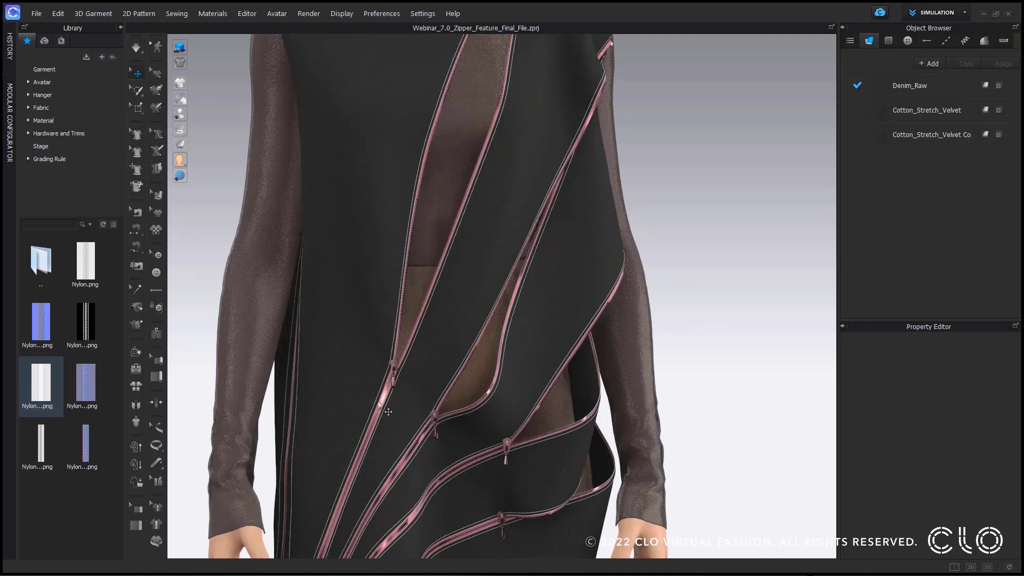
# Recolour the teeth of the uppermost diagonal front zipper to bright red (F50000)
pyautogui.click(380, 405)
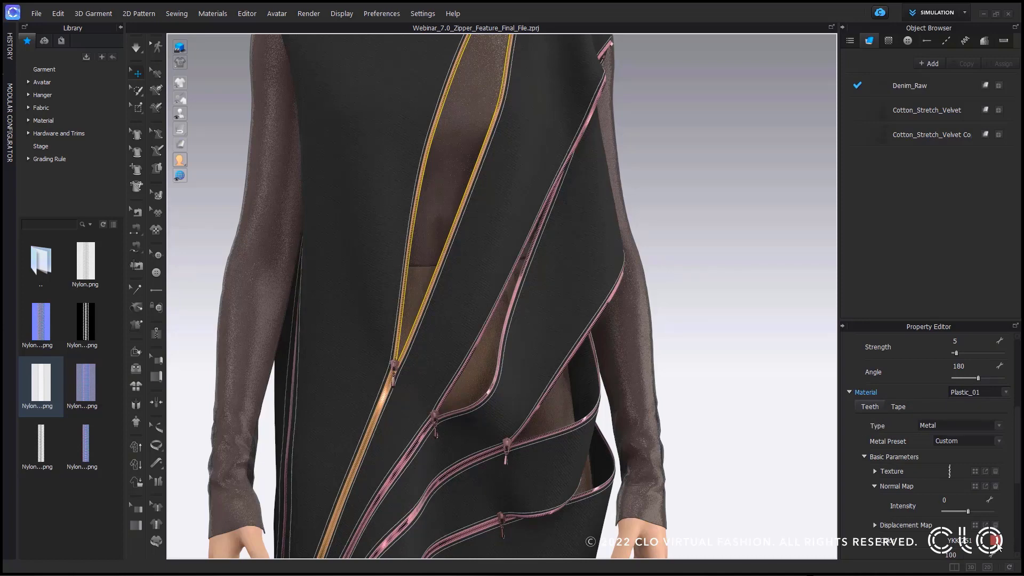
pyautogui.click(995, 542)
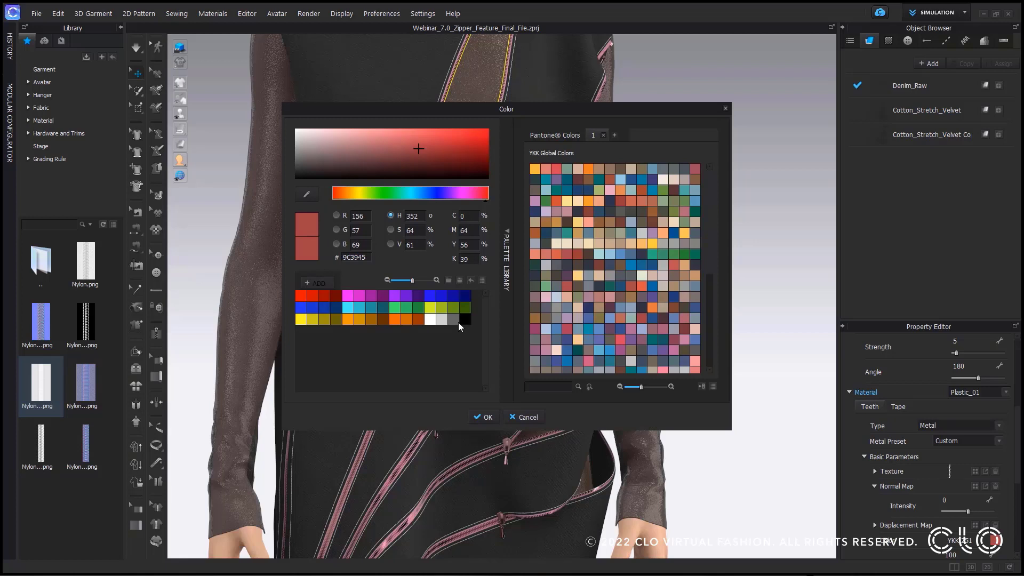
pyautogui.click(300, 297)
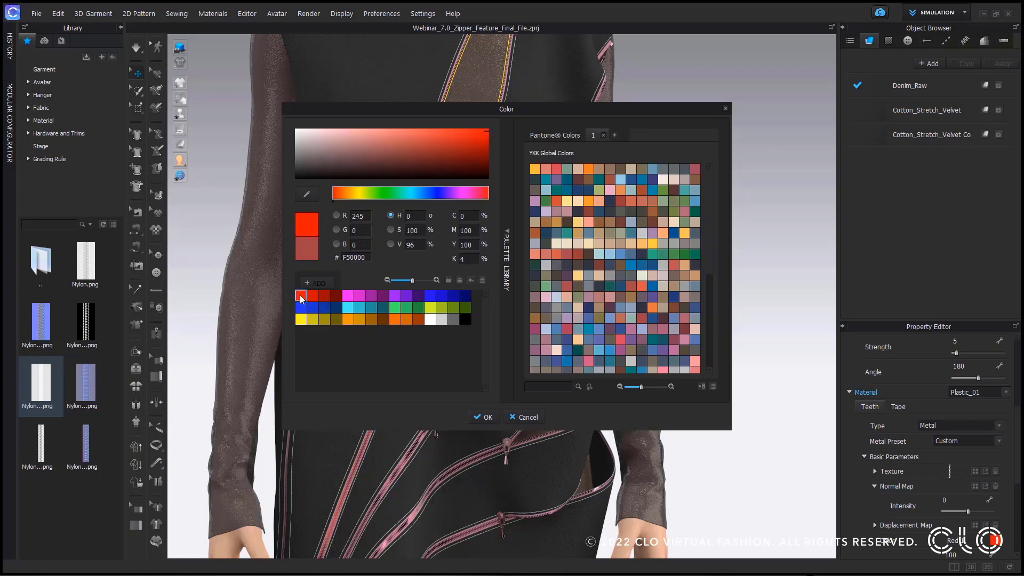
pyautogui.click(495, 423)
# Recolour the tape of the uppermost diagonal front zipper to black (000000)
pyautogui.click(902, 408)
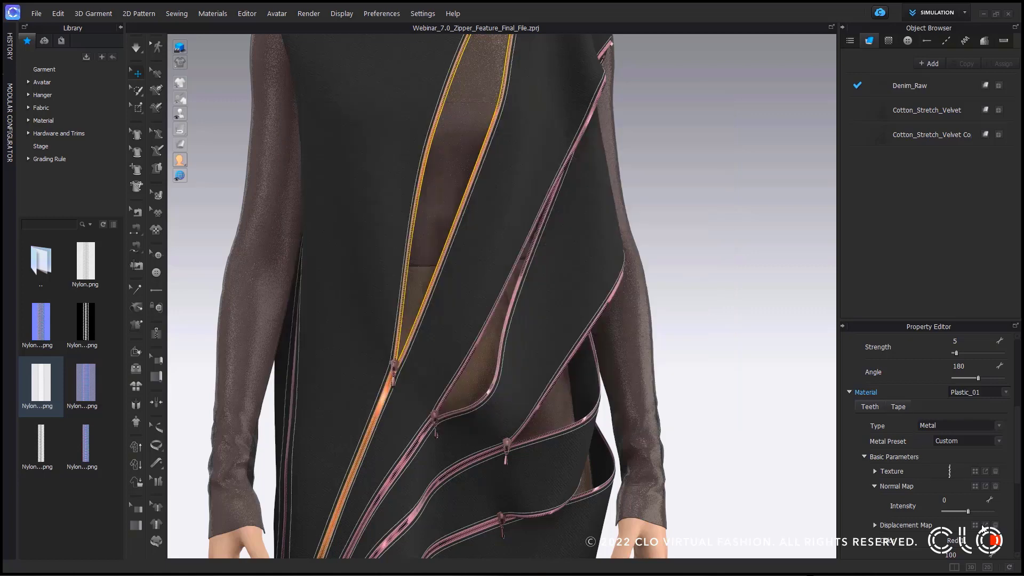
pyautogui.click(995, 526)
pyautogui.click(301, 319)
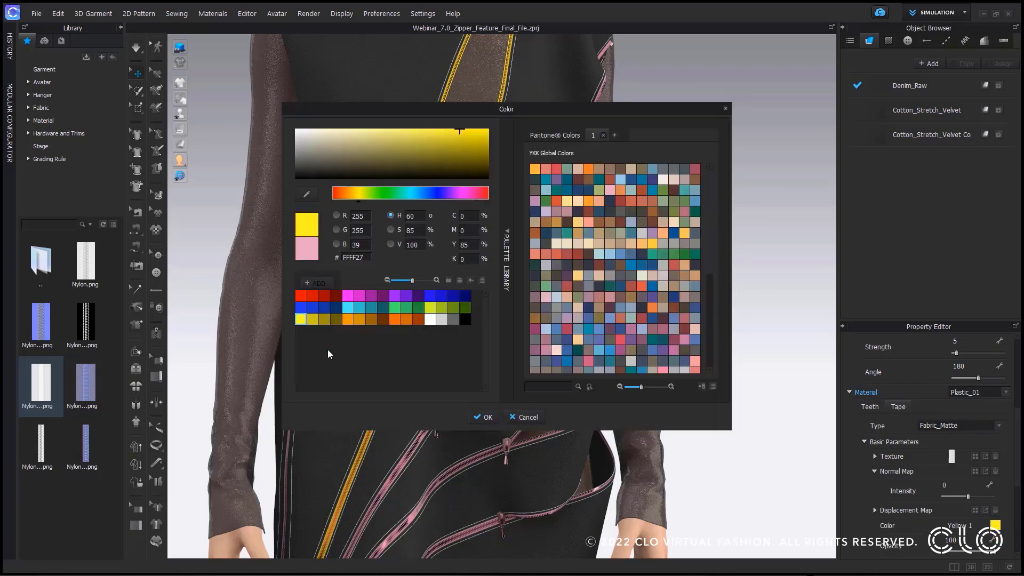
pyautogui.click(467, 322)
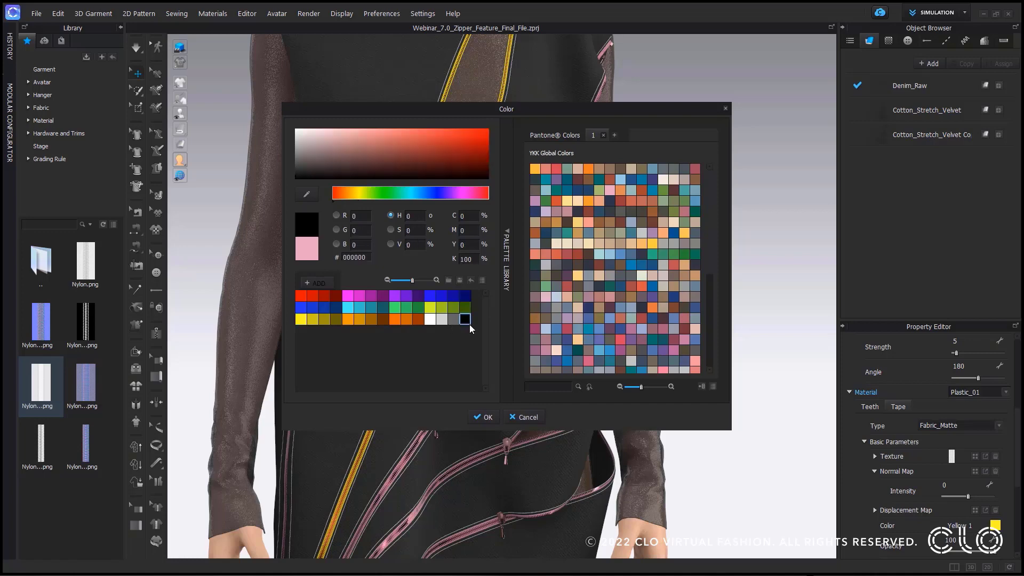
pyautogui.click(483, 417)
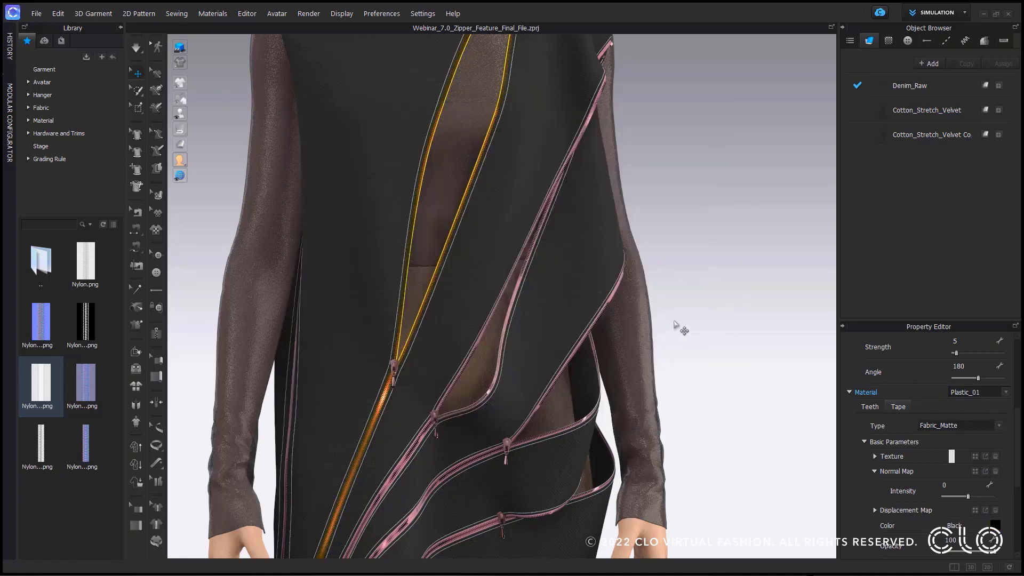
pyautogui.click(675, 323)
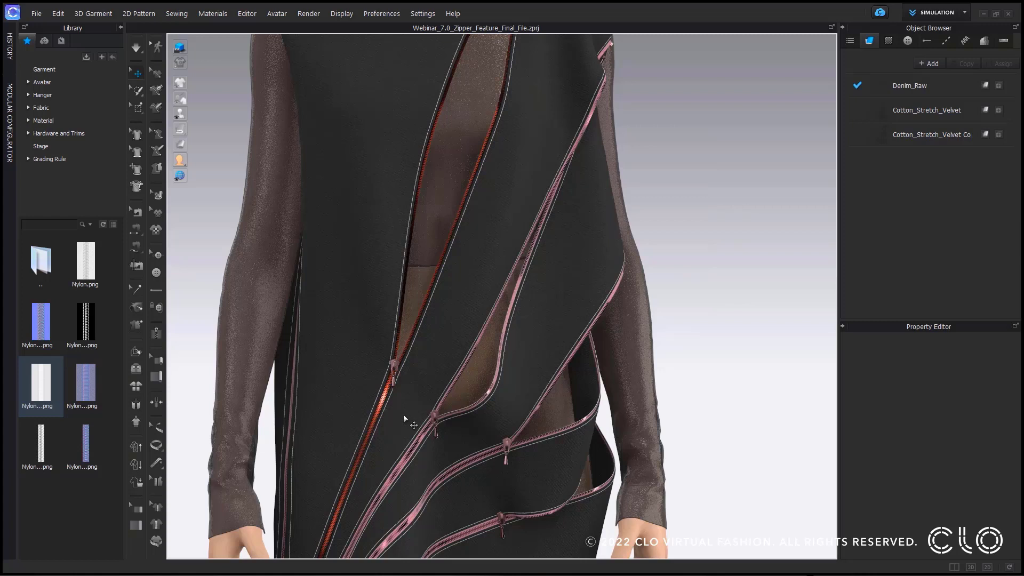
# Apply the Nylon_Tape texture and the Nylon_Tape_NRM normal map to the tape of the second diagonal front zipper
pyautogui.click(430, 449)
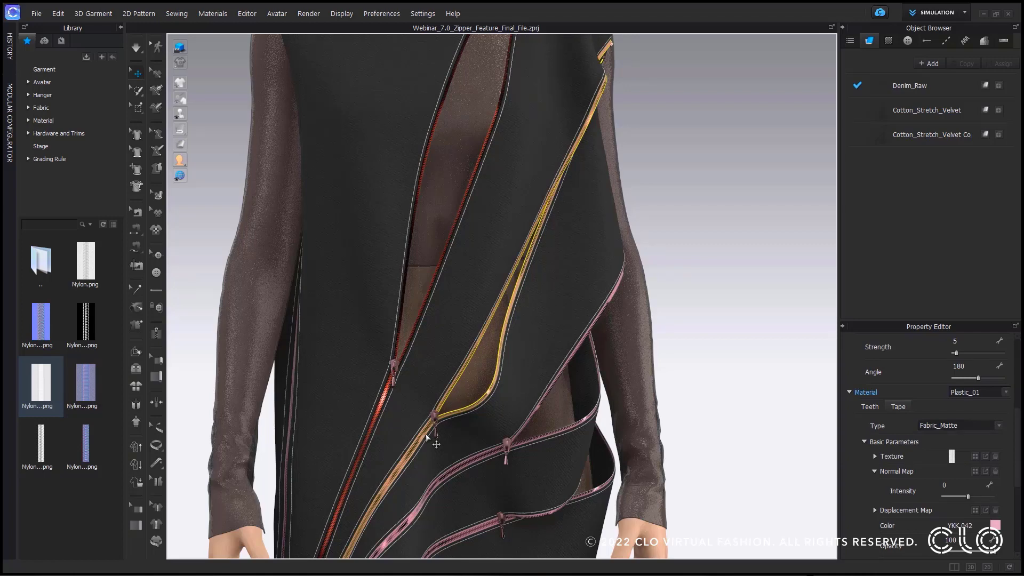
pyautogui.moveTo(41, 452)
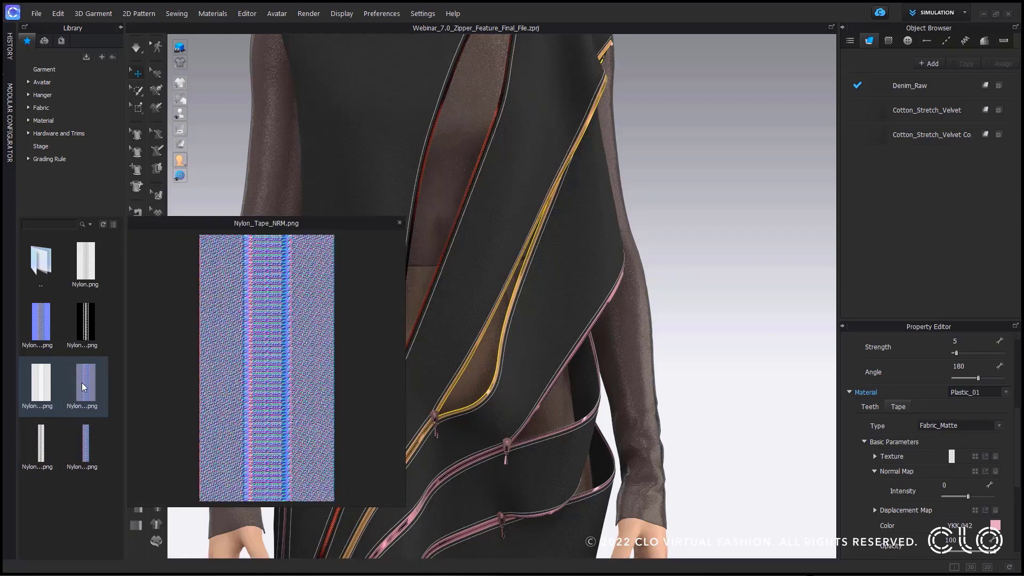
pyautogui.moveTo(42, 389); pyautogui.dragTo(953, 460)
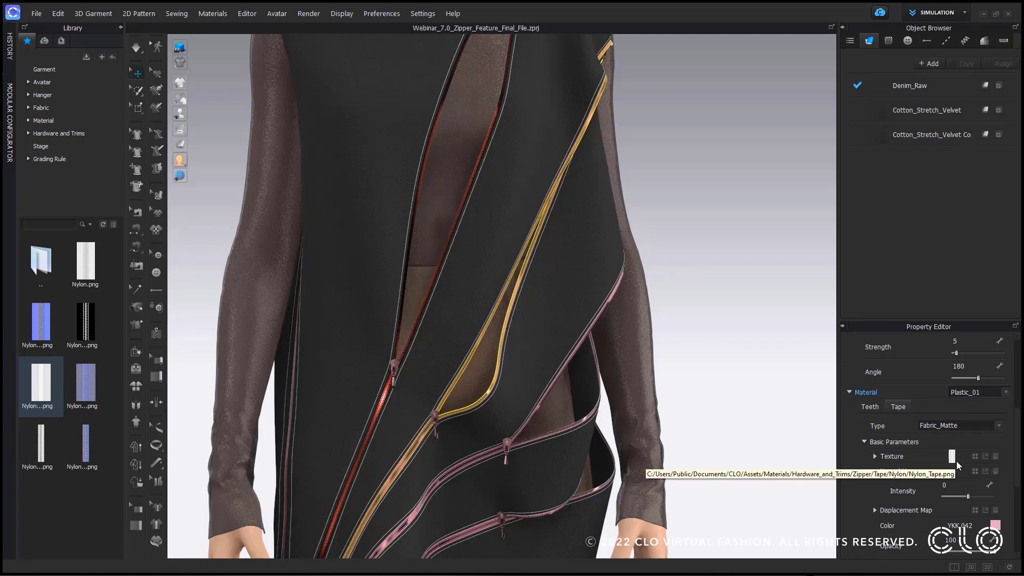
pyautogui.moveTo(87, 380); pyautogui.dragTo(956, 475)
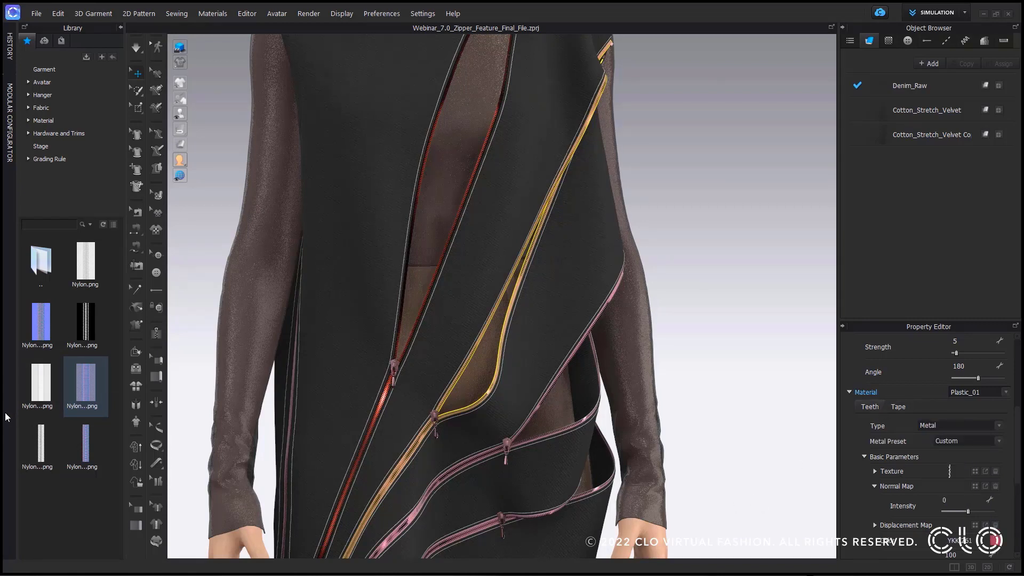
# Apply the nylon teeth texture and normal map to the second zipper's teeth and colour them bright red
pyautogui.moveTo(41, 442); pyautogui.dragTo(950, 472)
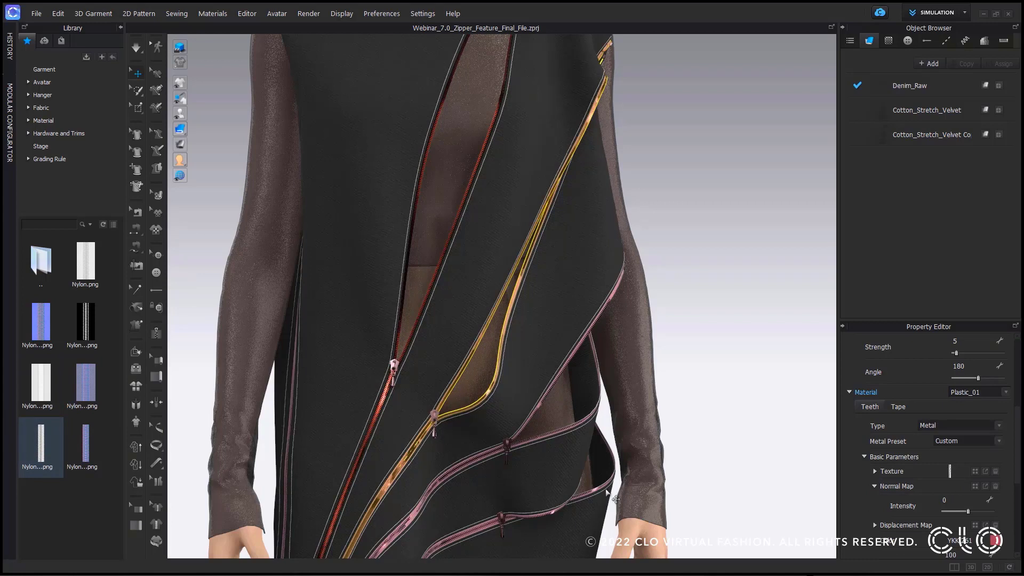
pyautogui.moveTo(86, 447)
pyautogui.mouseDown()
pyautogui.moveTo(883, 507)
pyautogui.moveTo(952, 491)
pyautogui.mouseUp()
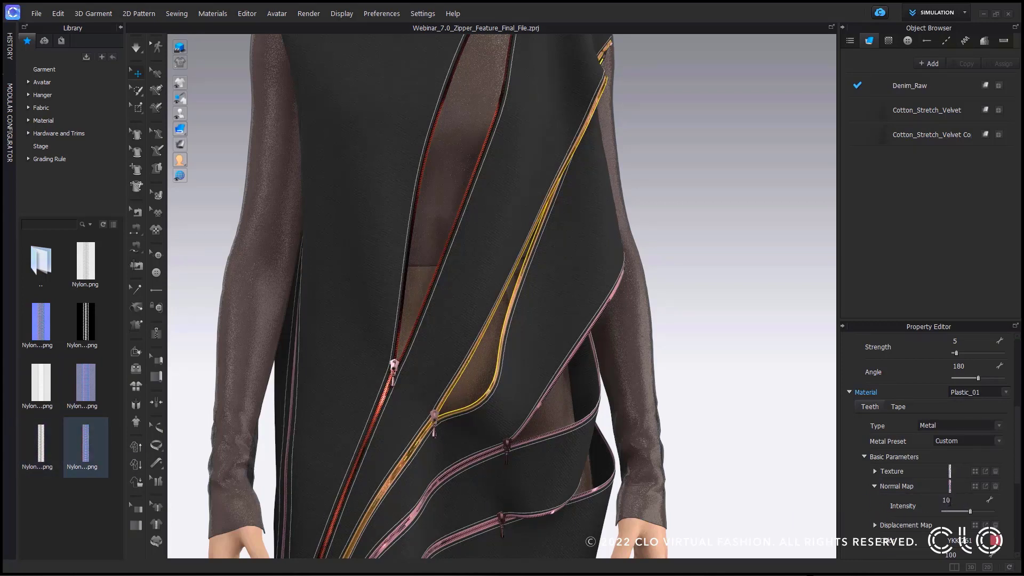
pyautogui.click(995, 544)
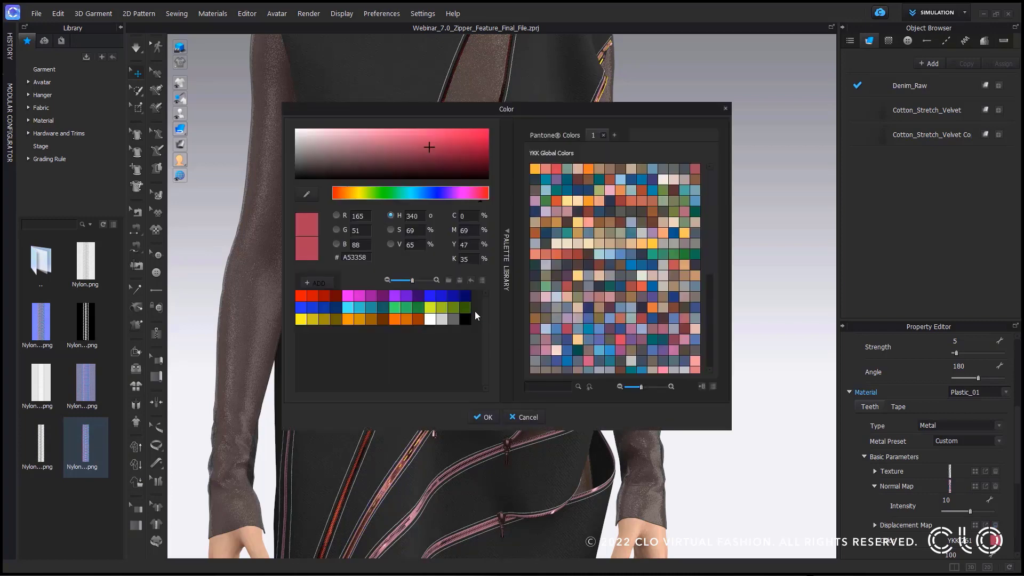
pyautogui.click(300, 296)
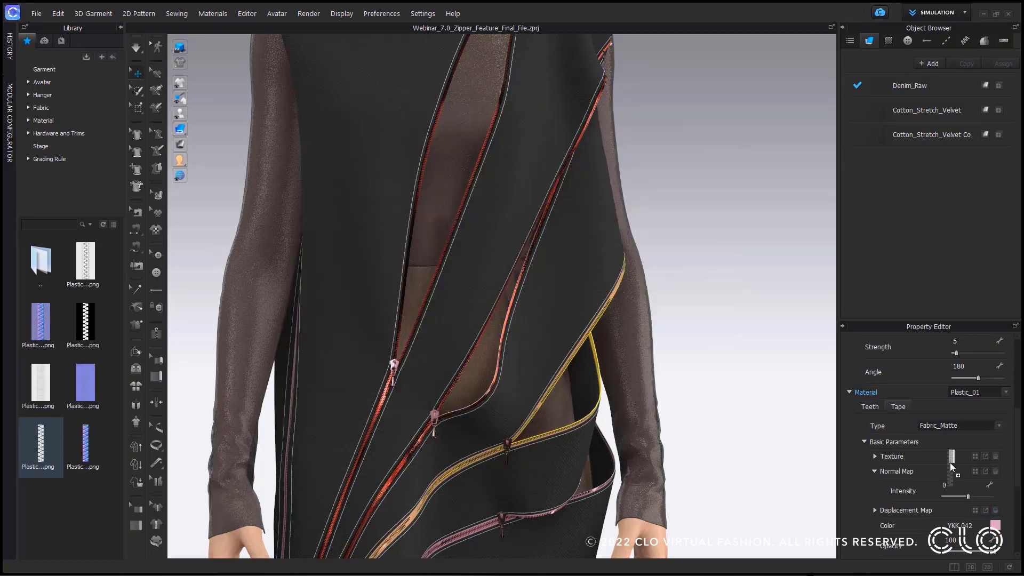
# Apply the Plastic_01 tape texture to the third front zipper's tape and the Plastic_01_Teeth texture to its teeth
pyautogui.moveTo(954, 468); pyautogui.dragTo(68, 453)
pyautogui.moveTo(40, 383); pyautogui.dragTo(957, 467)
pyautogui.click(869, 407)
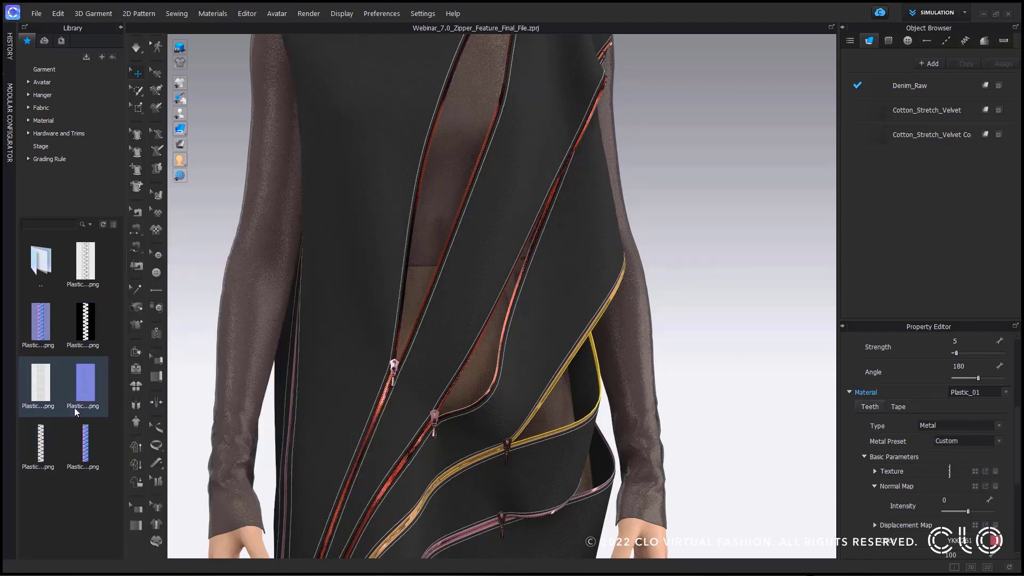
pyautogui.moveTo(41, 442); pyautogui.dragTo(952, 475)
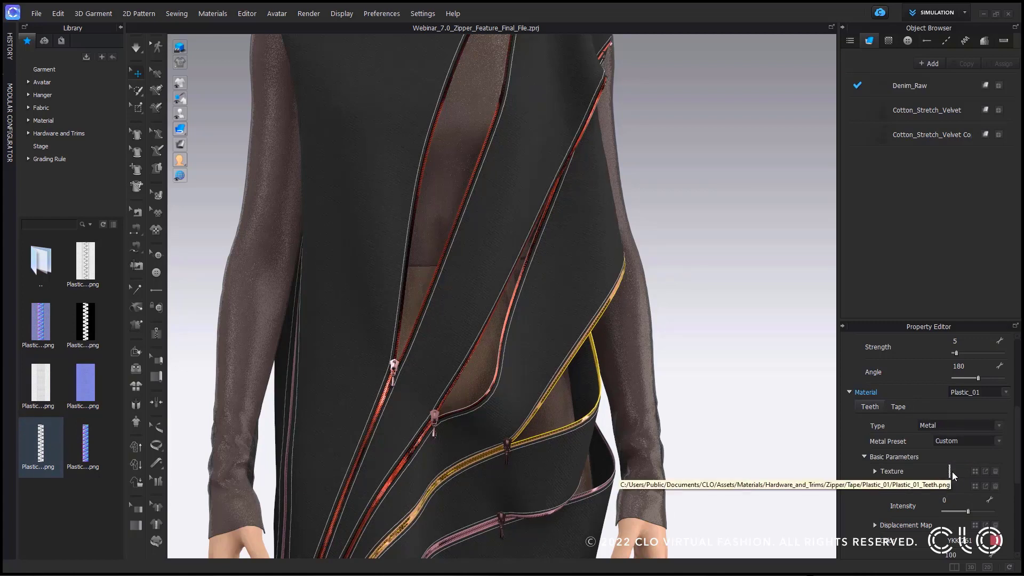
# Apply the other plastic zipper set's teeth and tape textures to the lowest front zipper
pyautogui.click(533, 520)
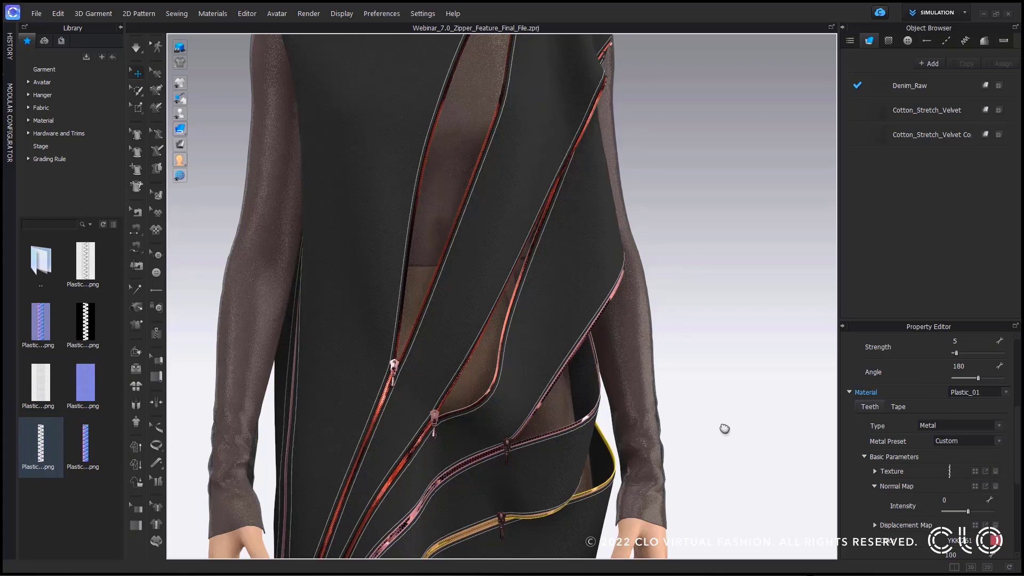
pyautogui.moveTo(724, 429); pyautogui.dragTo(717, 328, button='middle')
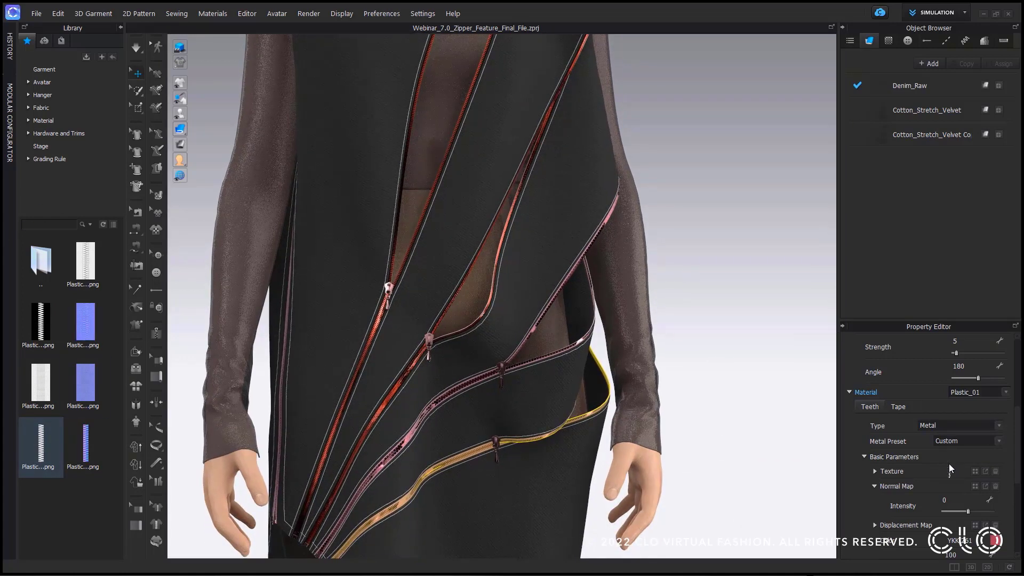
pyautogui.click(898, 407)
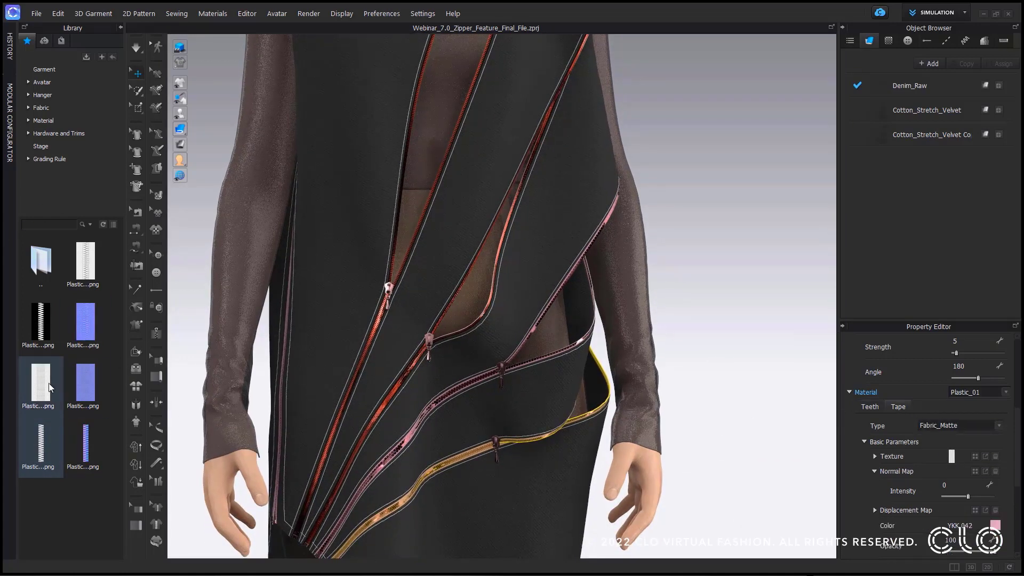
pyautogui.moveTo(49, 388); pyautogui.dragTo(953, 458)
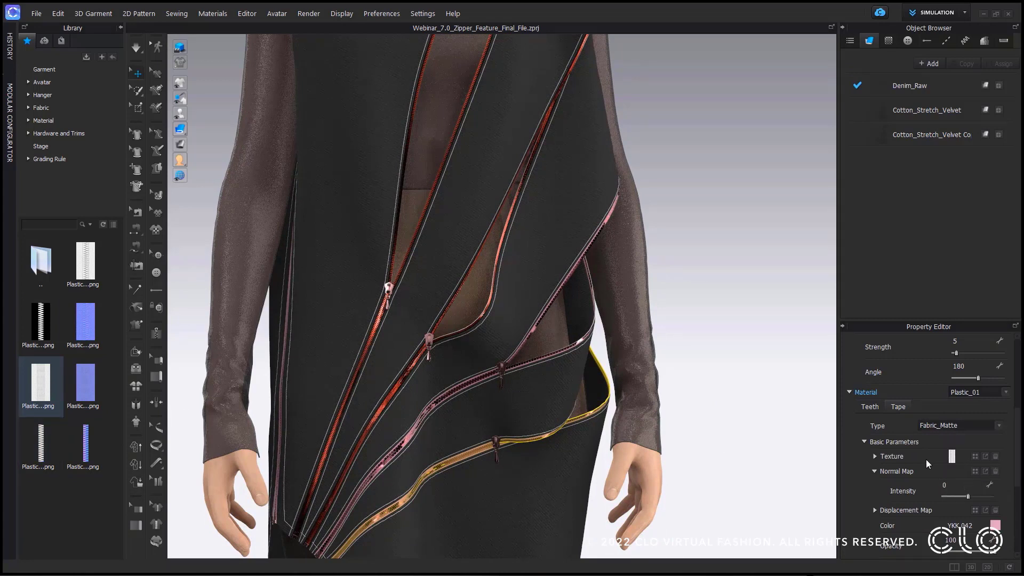
# Set the lowest front zipper's material type to Fabric_Shiny for the tape and Plastic for the teeth
pyautogui.click(998, 426)
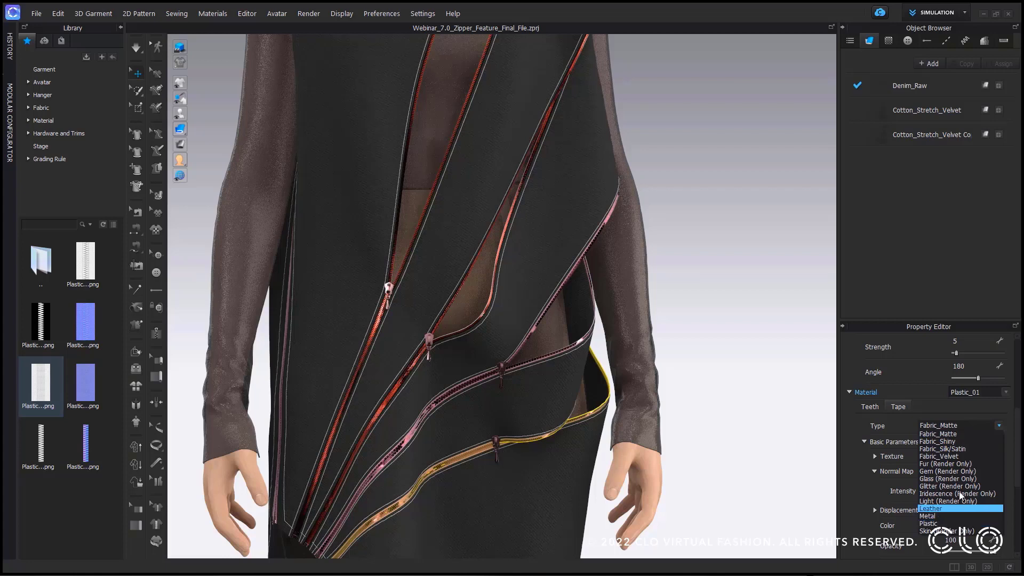
pyautogui.click(976, 439)
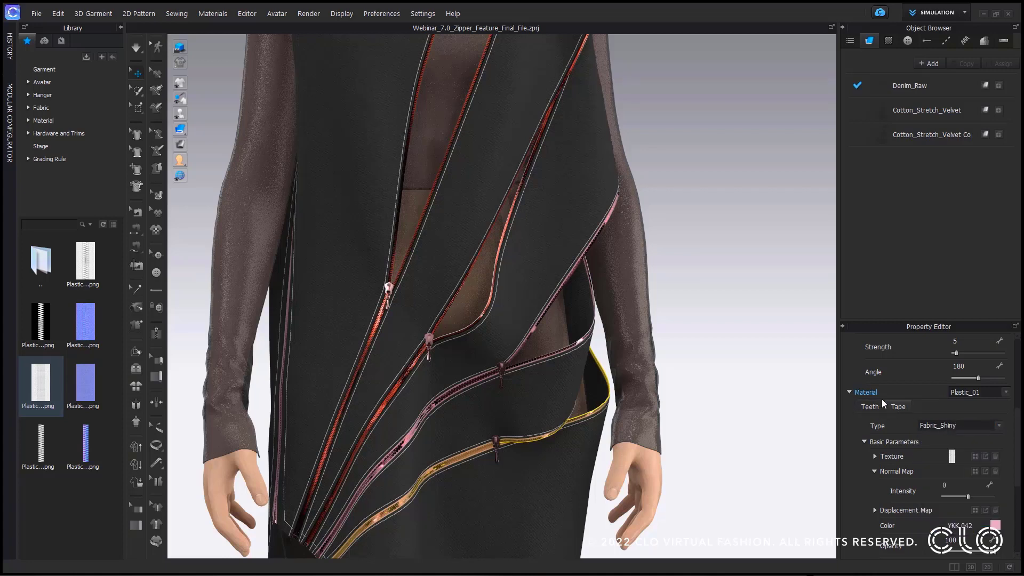
pyautogui.scroll(-1, 958, 429)
pyautogui.click(958, 430)
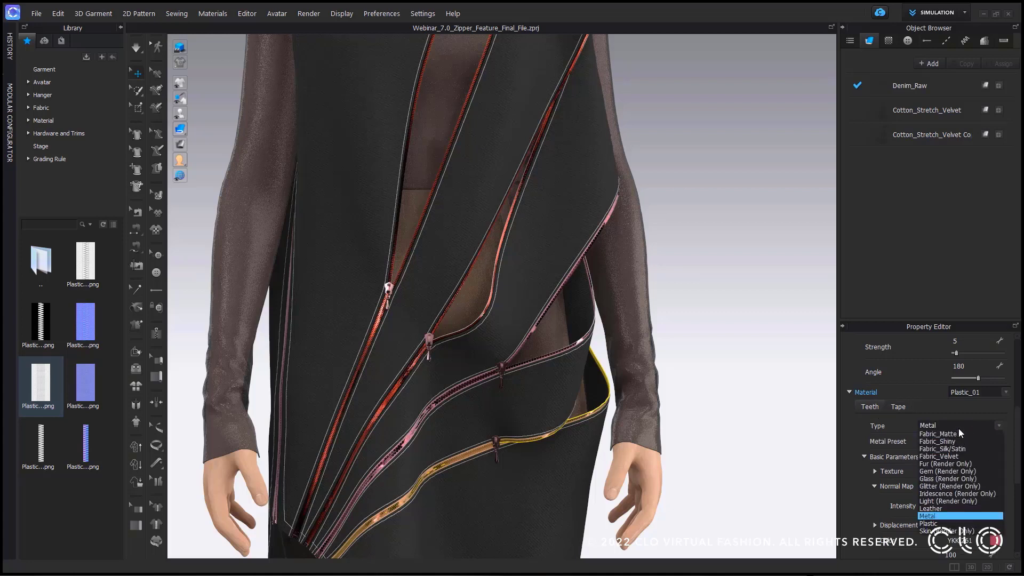
pyautogui.click(941, 524)
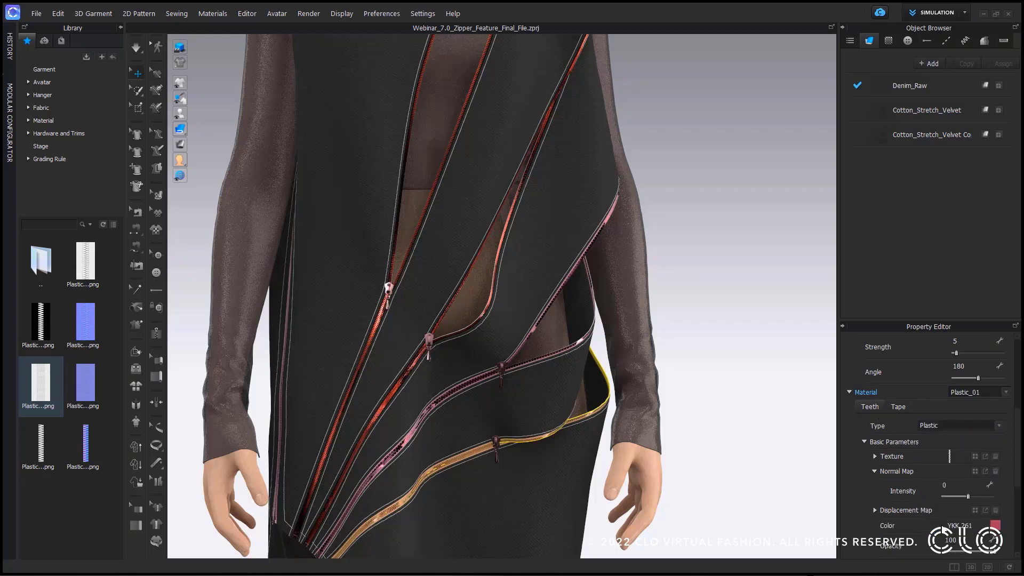
pyautogui.scroll(11, 964, 430)
pyautogui.click(964, 431)
pyautogui.click(948, 449)
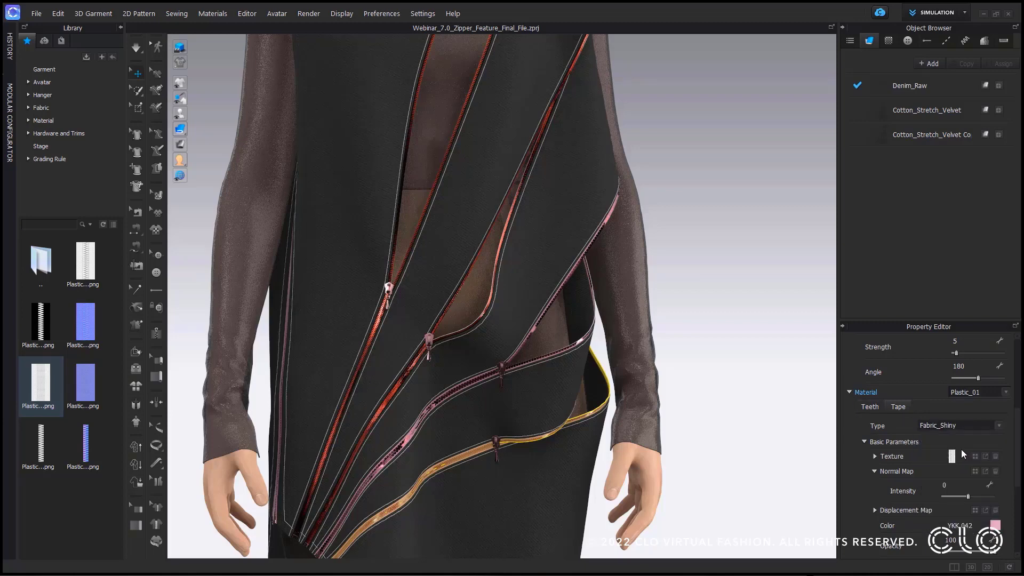
pyautogui.click(723, 407)
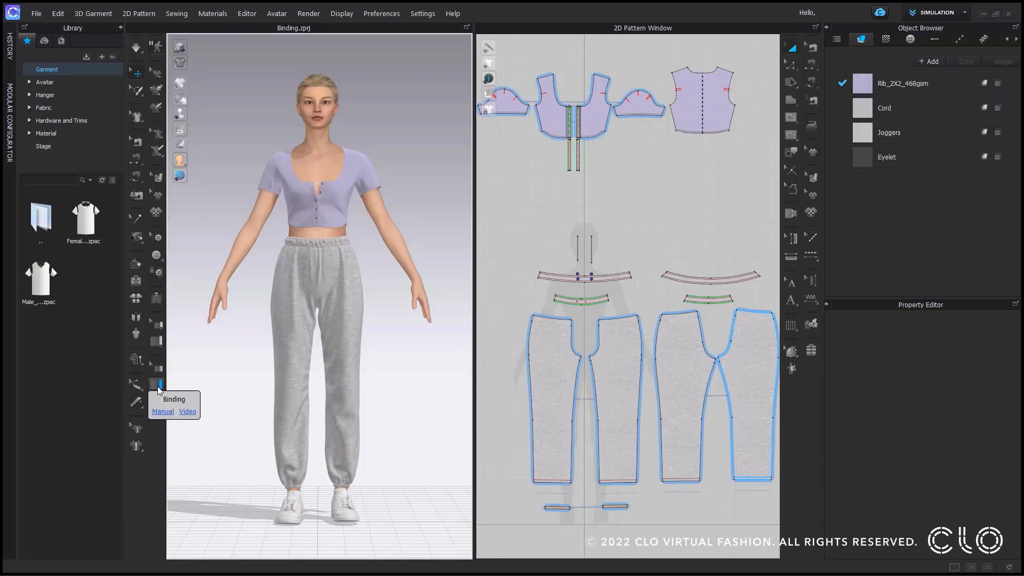
# Create a binding along the crop top's neckline, from one front placket edge around the back neck to the other
pyautogui.click(160, 386)
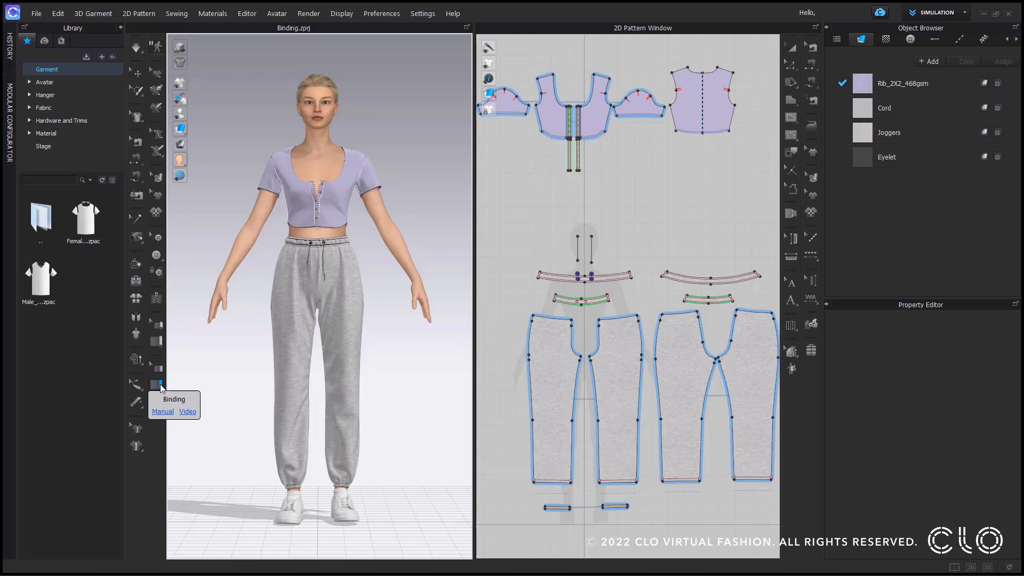
pyautogui.scroll(5, 320, 176)
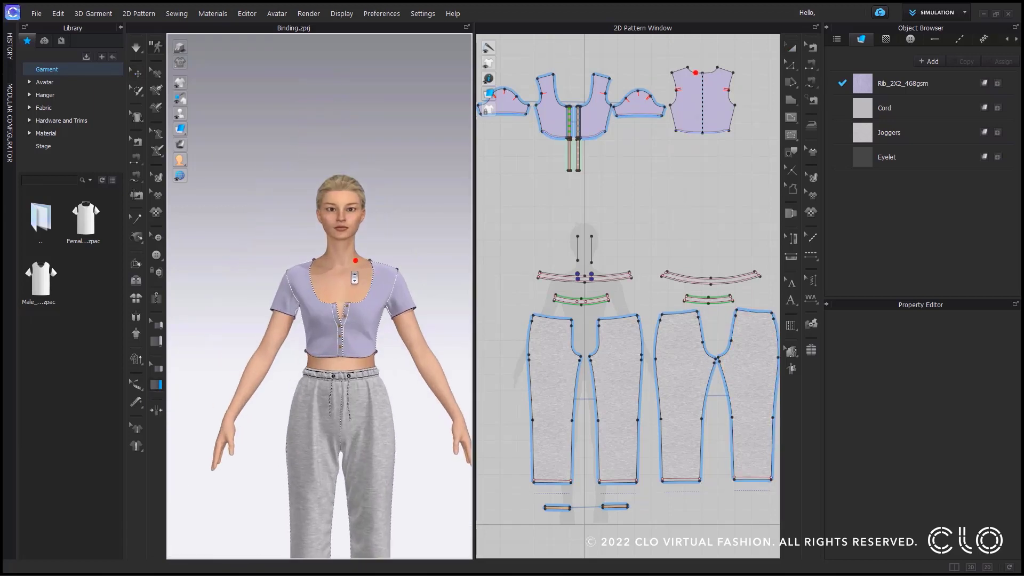
pyautogui.scroll(3, 308, 278)
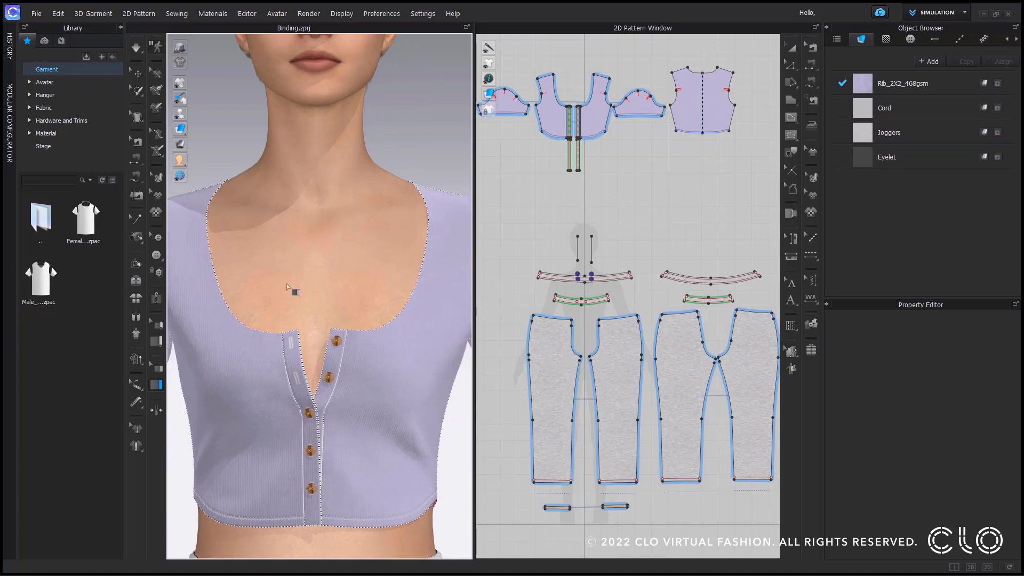
pyautogui.click(279, 333)
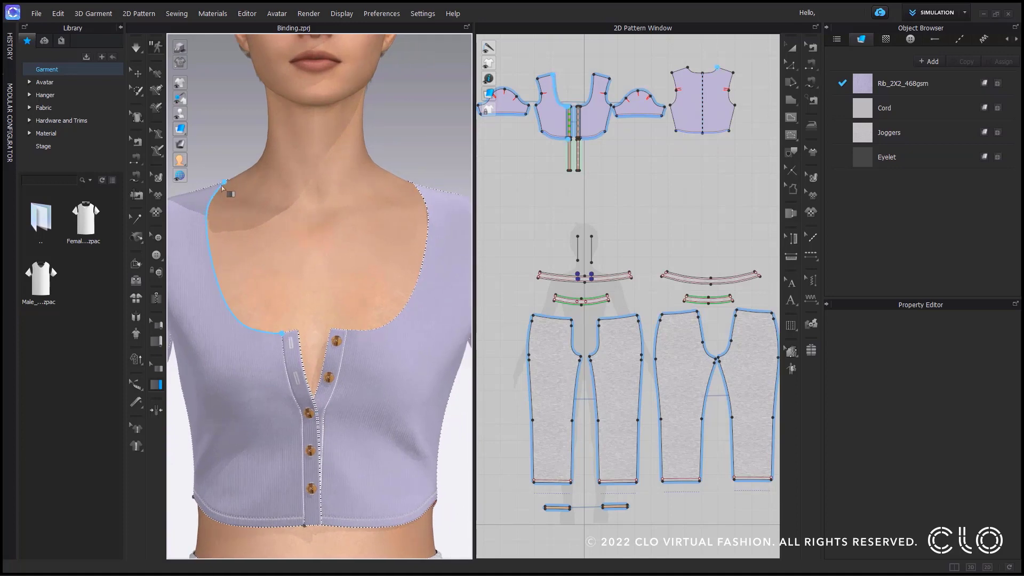
pyautogui.moveTo(223, 187); pyautogui.dragTo(346, 194, button='right')
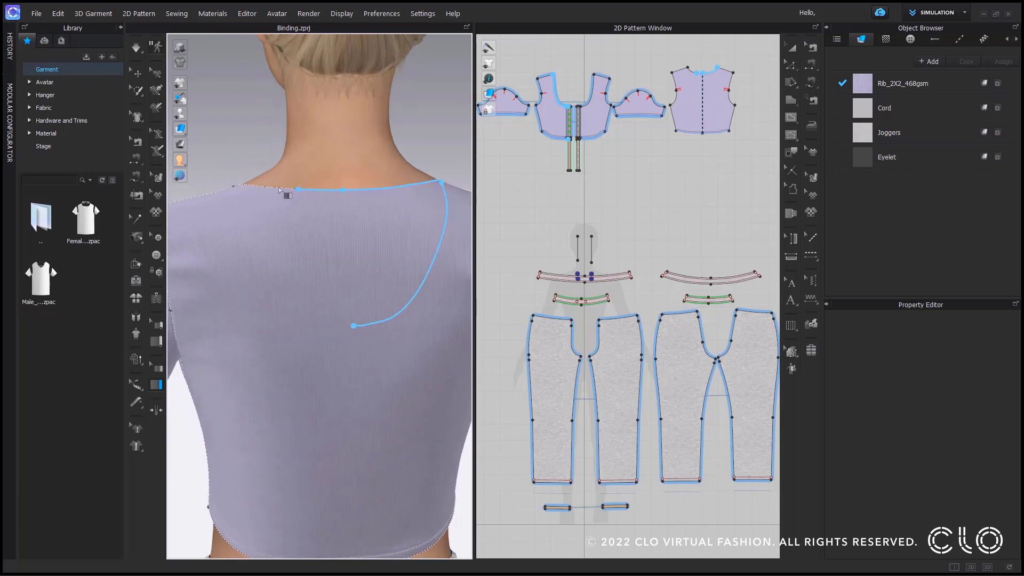
pyautogui.moveTo(254, 188); pyautogui.dragTo(487, 194, button='right')
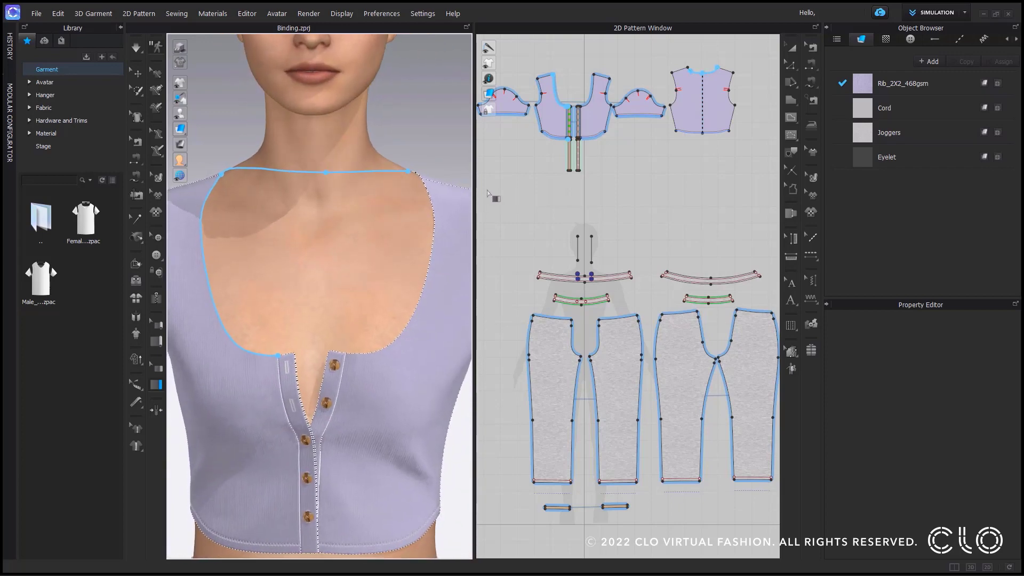
pyautogui.doubleClick(349, 355)
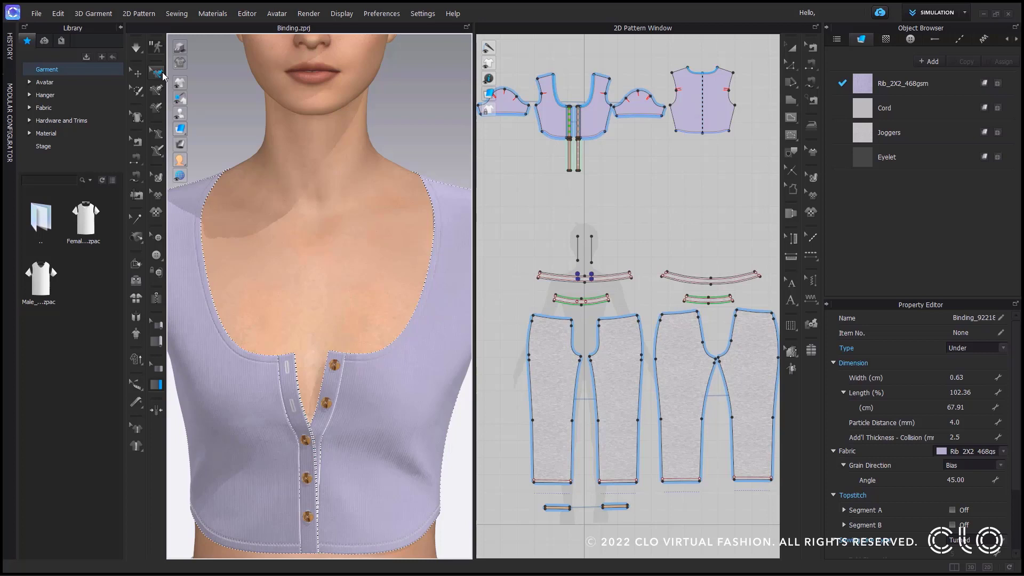
# Simulate the garment to settle the neckline binding, and hide the avatar to expose the inside of the neckline
pyautogui.click(137, 51)
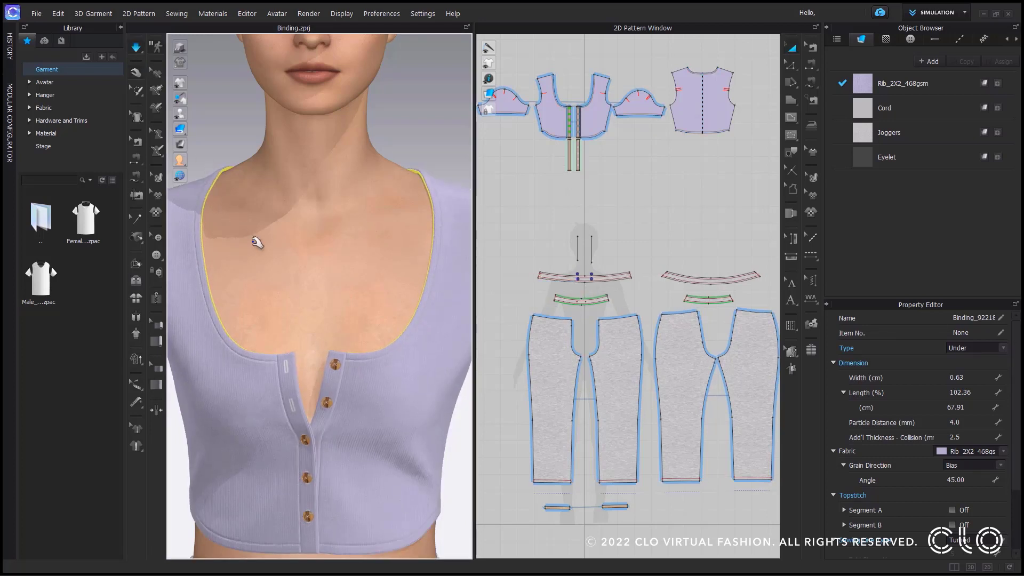
pyautogui.click(137, 50)
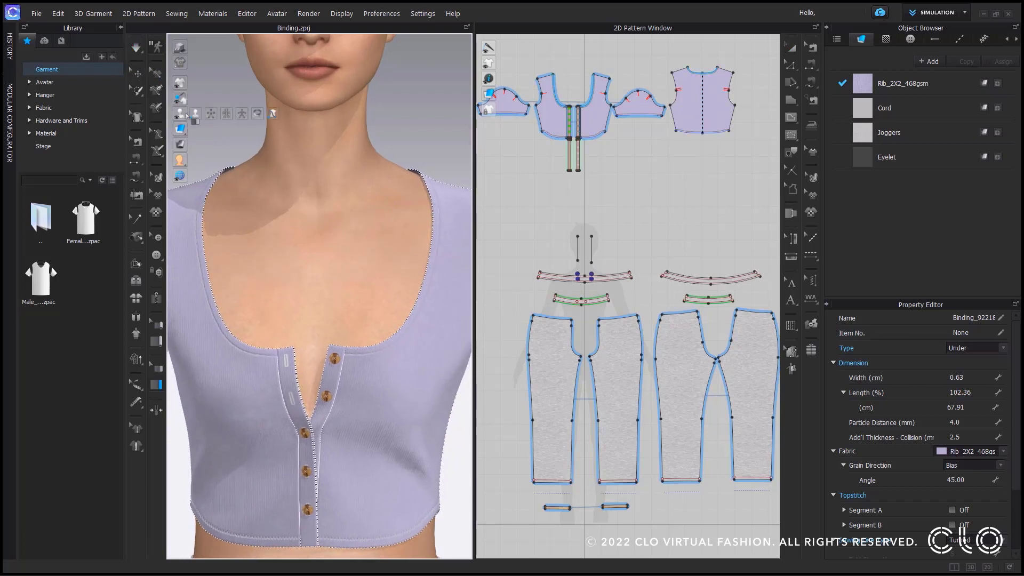
pyautogui.hotkey('shift', 'a')
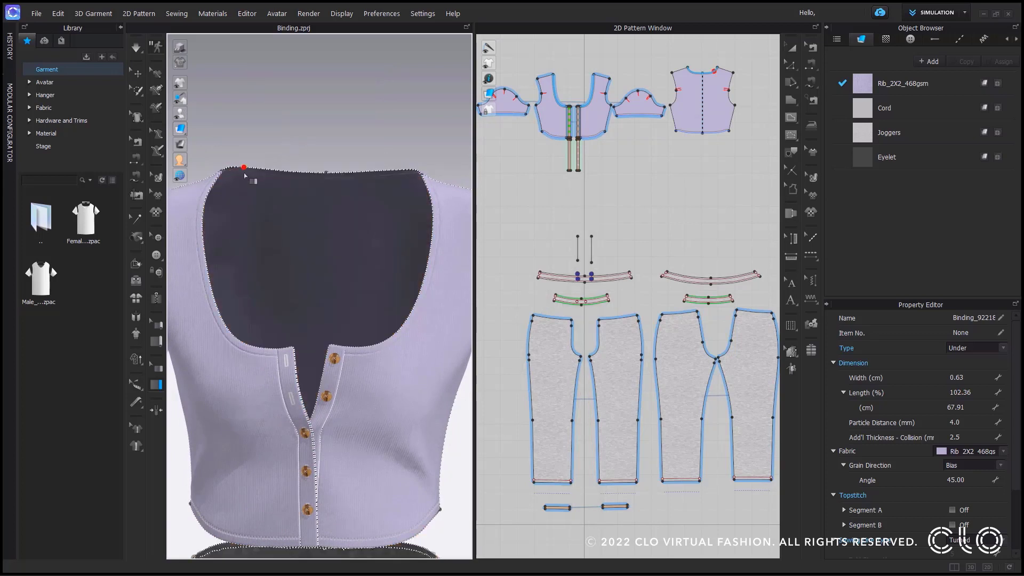
pyautogui.click(141, 76)
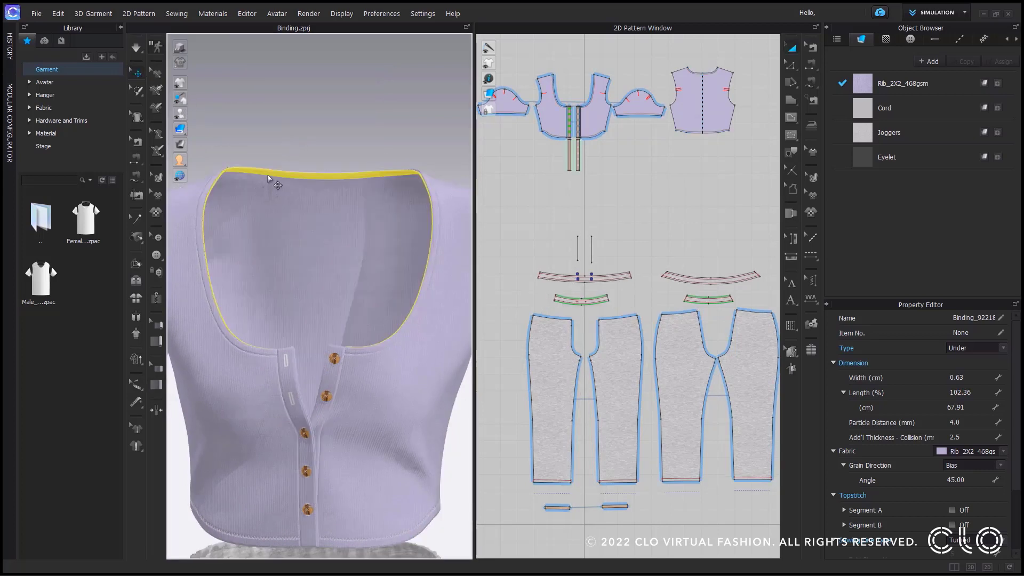
pyautogui.moveTo(288, 169); pyautogui.dragTo(285, 155, button='right')
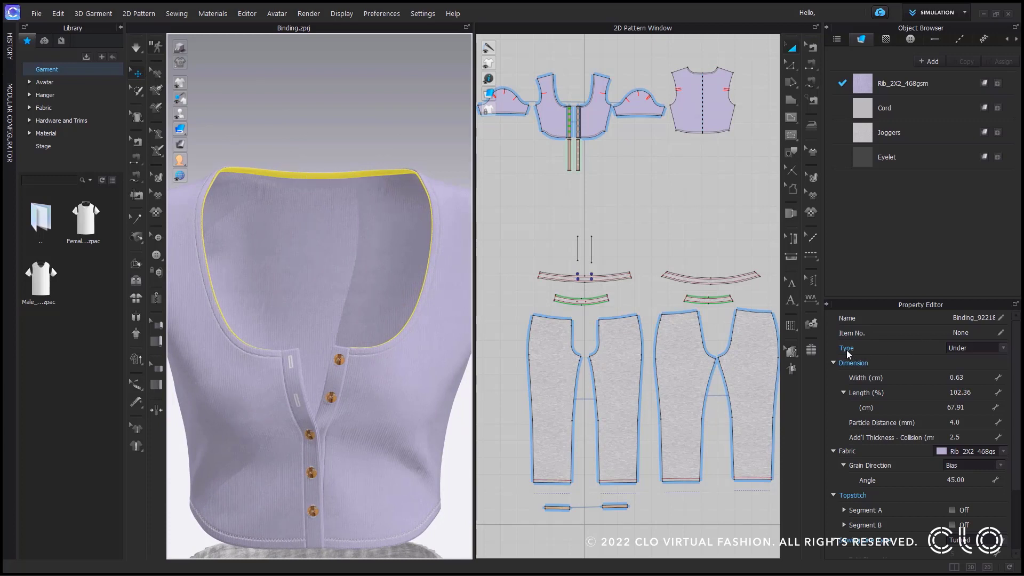
# Set the neckline binding's type to Both and simulate the garment to settle it
pyautogui.click(963, 353)
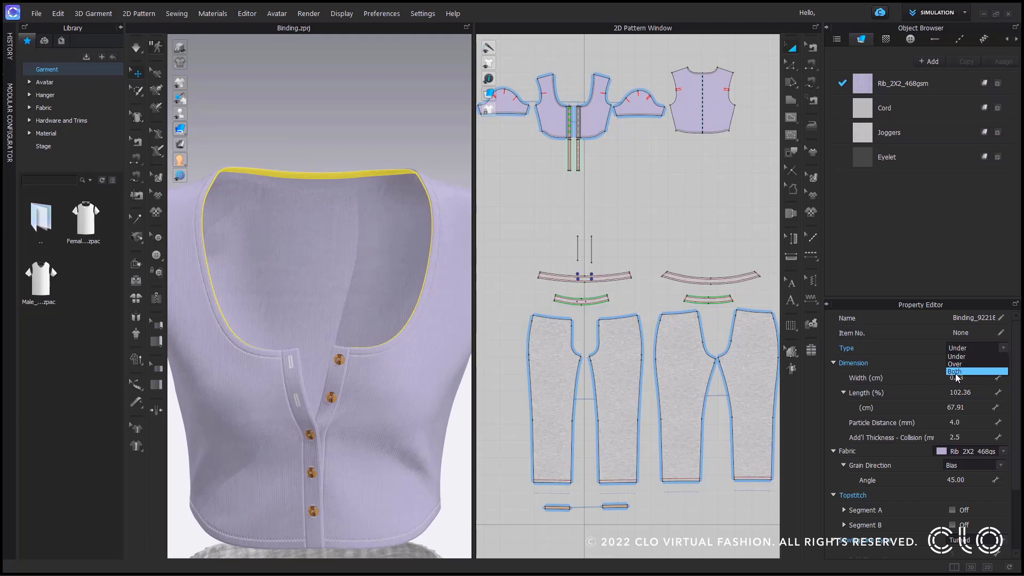
pyautogui.click(955, 373)
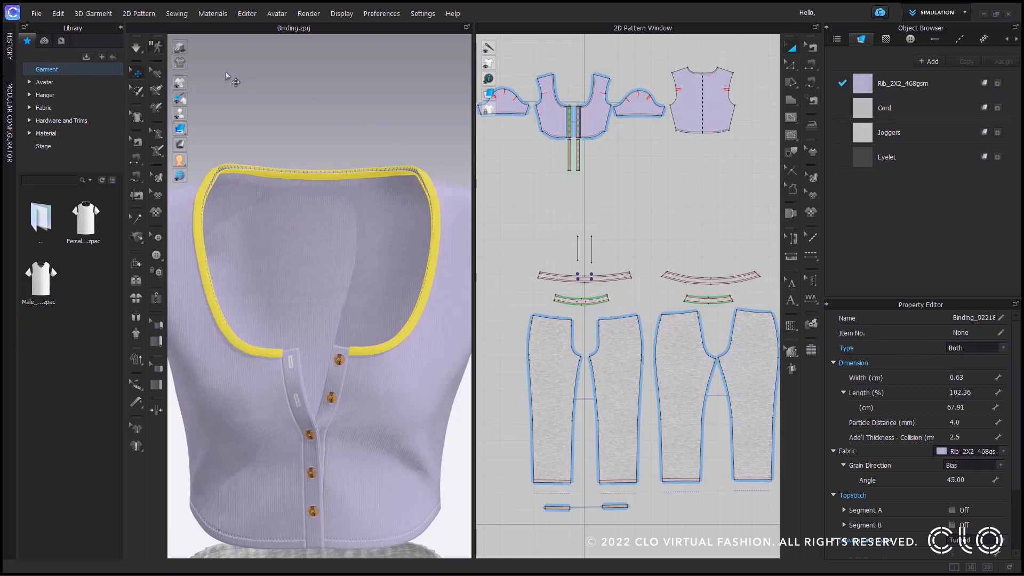
pyautogui.click(136, 50)
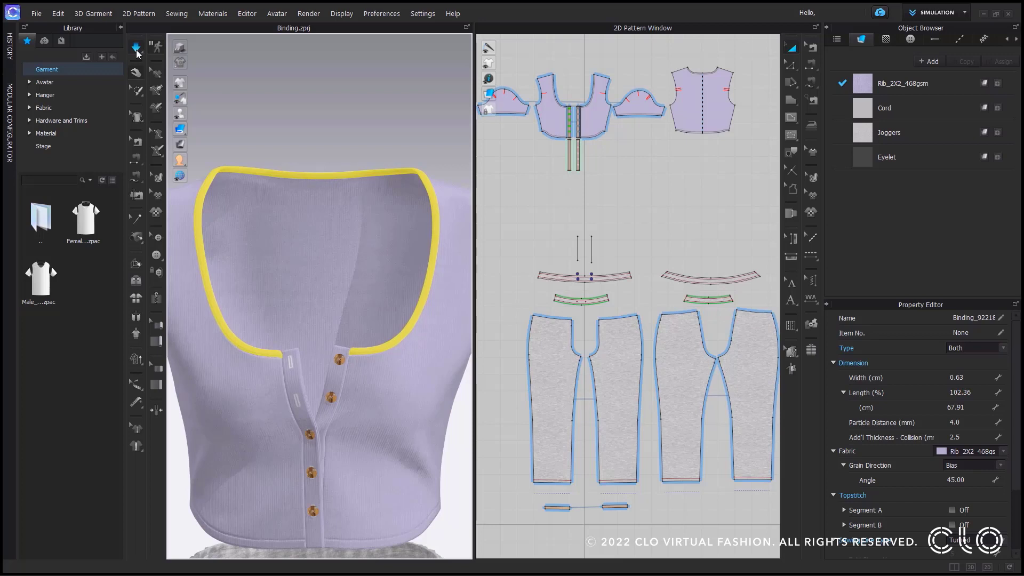
pyautogui.click(137, 49)
# Set the neckline binding's fabric to Joggers and deselect it to check the look
pyautogui.moveTo(221, 135); pyautogui.dragTo(288, 137, button='right')
pyautogui.moveTo(288, 137); pyautogui.dragTo(258, 225, button='middle')
pyautogui.scroll(3, 312, 197)
pyautogui.click(301, 174)
pyautogui.click(311, 220)
pyautogui.scroll(-2, 294, 228)
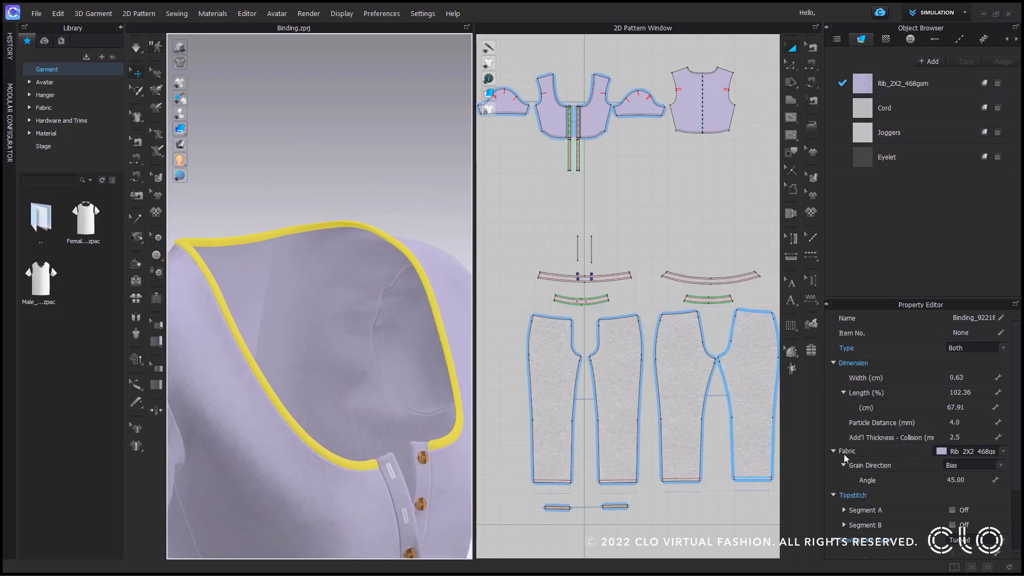
pyautogui.click(957, 451)
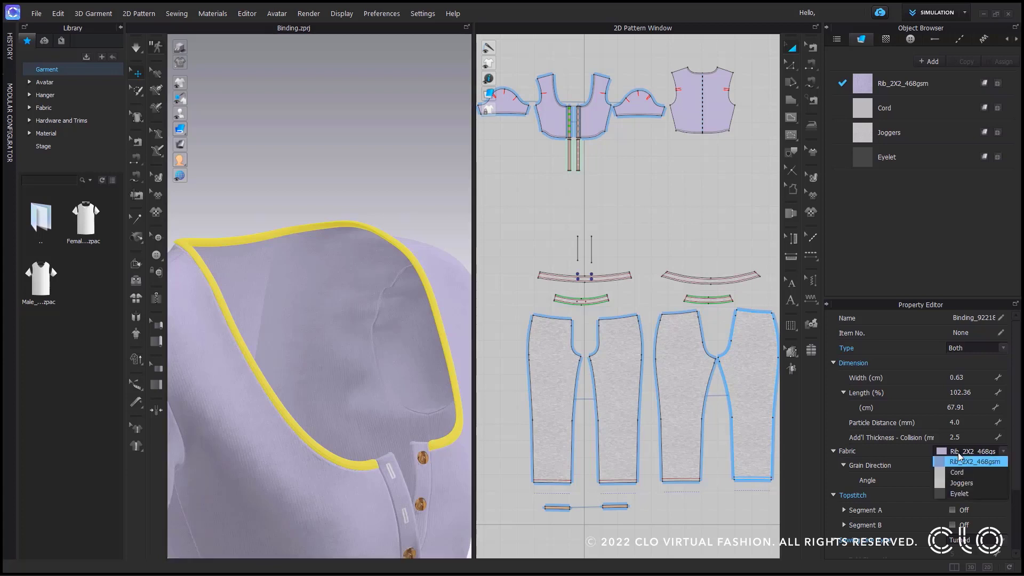
pyautogui.click(951, 488)
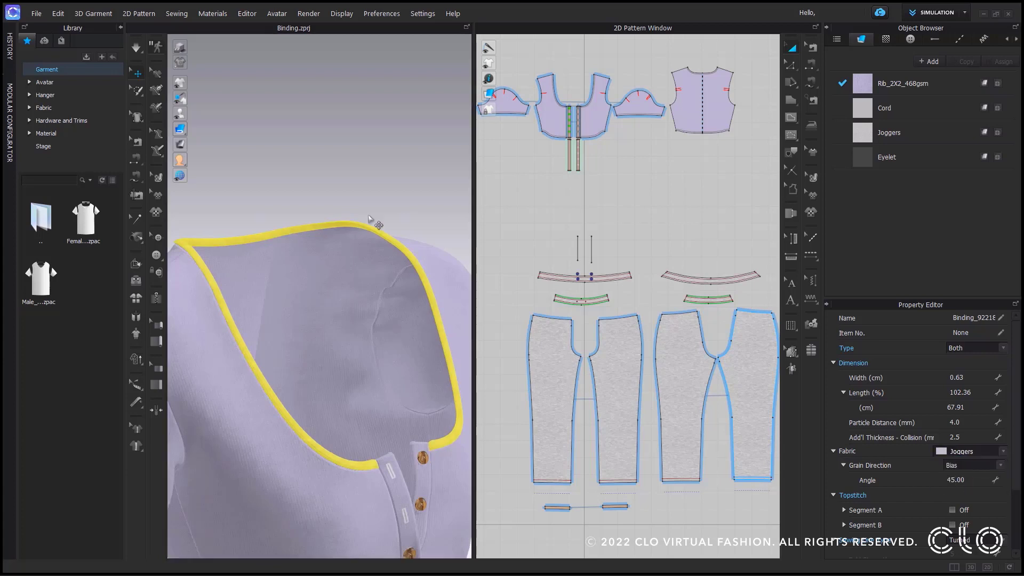
pyautogui.click(332, 154)
pyautogui.moveTo(323, 231); pyautogui.dragTo(325, 241, button='middle')
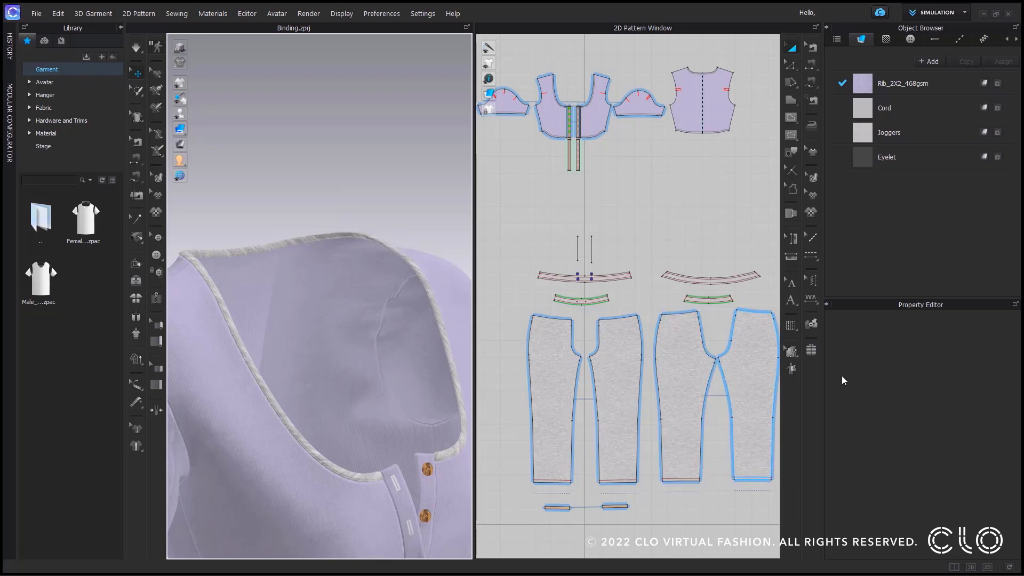
# Set the neckline binding's fabric back to Rib_2X2_468gsm and deselect the binding
pyautogui.click(422, 285)
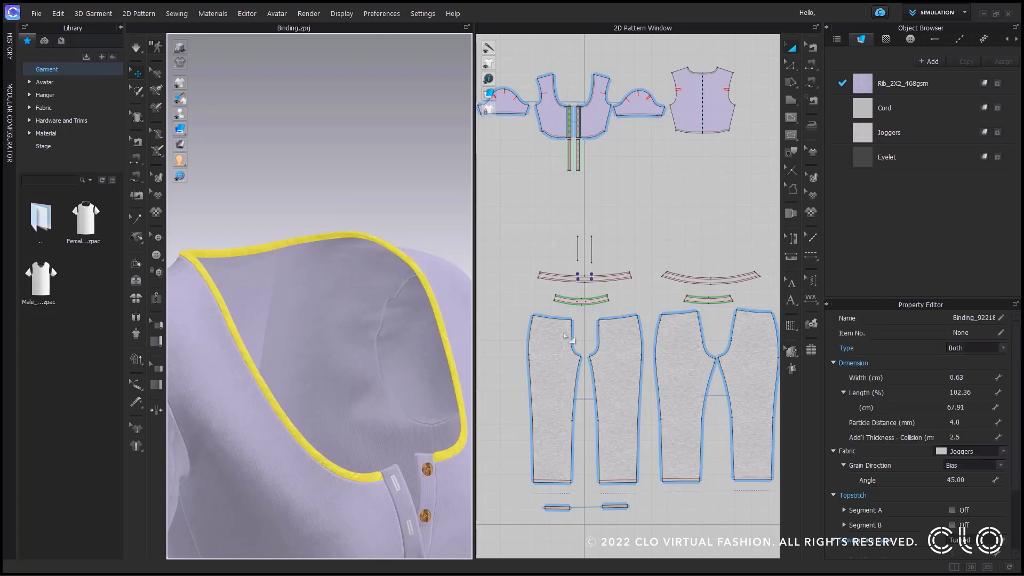
pyautogui.click(978, 465)
pyautogui.click(977, 465)
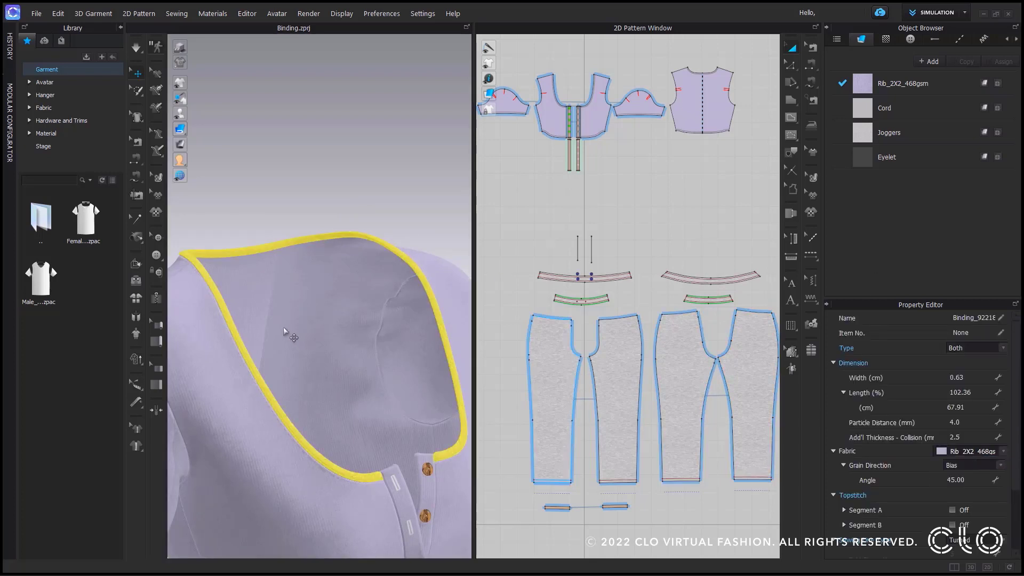
pyautogui.click(224, 207)
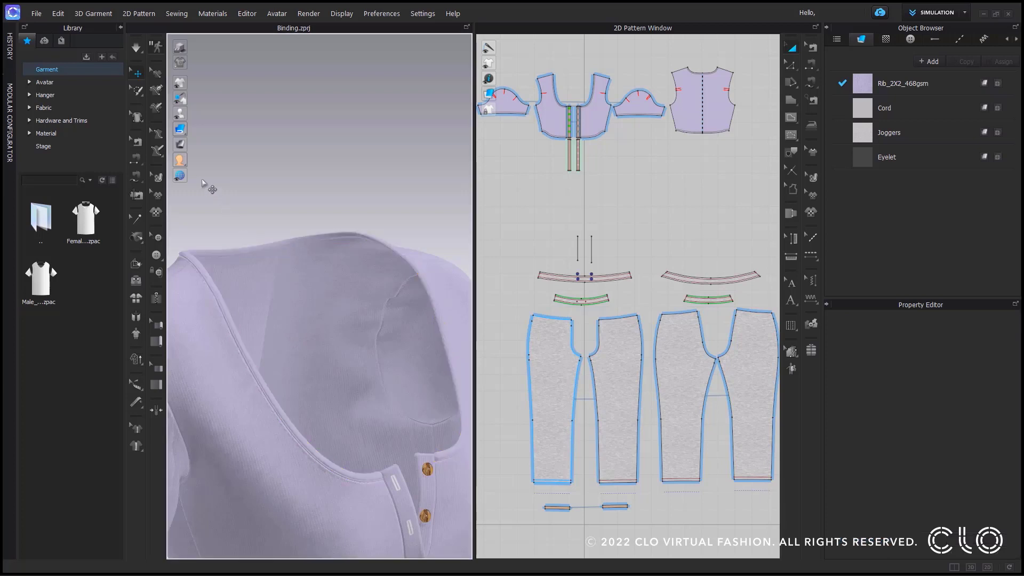
# Show the avatar again to check the bound neckline on the full outfit
pyautogui.click(180, 114)
pyautogui.scroll(-6, 320, 341)
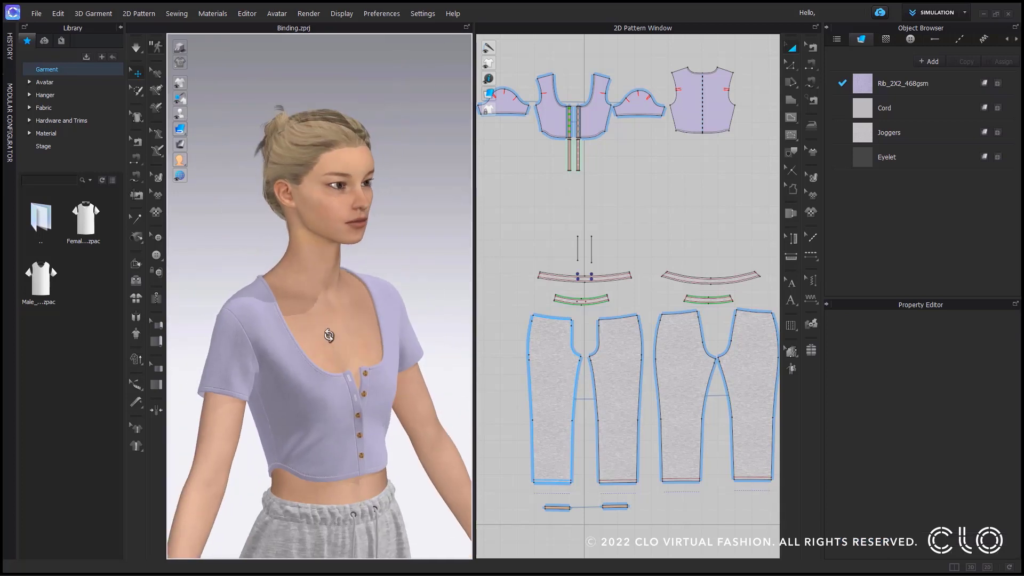
pyautogui.moveTo(329, 336); pyautogui.dragTo(286, 327, button='right')
pyautogui.scroll(-3, 331, 354)
pyautogui.moveTo(331, 354); pyautogui.dragTo(342, 117, button='middle')
pyautogui.scroll(-2, 349, 216)
pyautogui.scroll(-2, 349, 216)
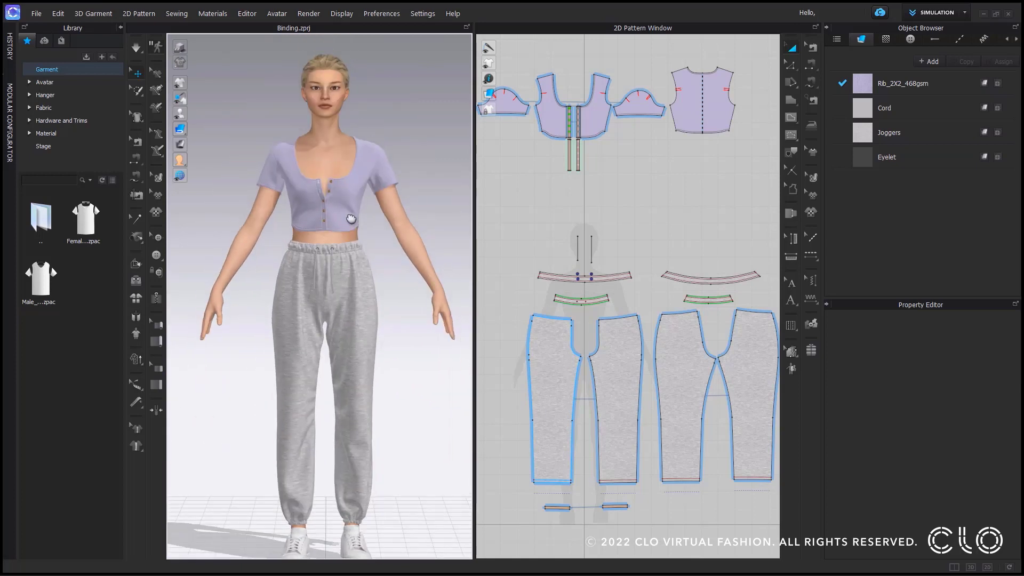
pyautogui.scroll(-2, 349, 218)
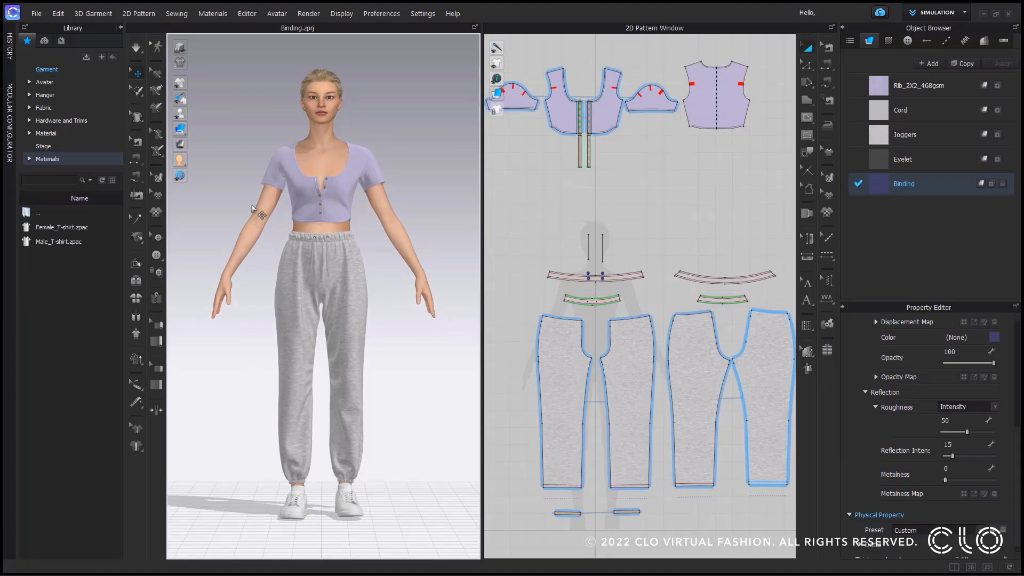
# Create a binding along the crop top's shoulder seam, from the neckline to the sleeve, choosing the seam side that carries it
pyautogui.scroll(5, 252, 208)
pyautogui.moveTo(325, 224); pyautogui.dragTo(327, 446, button='middle')
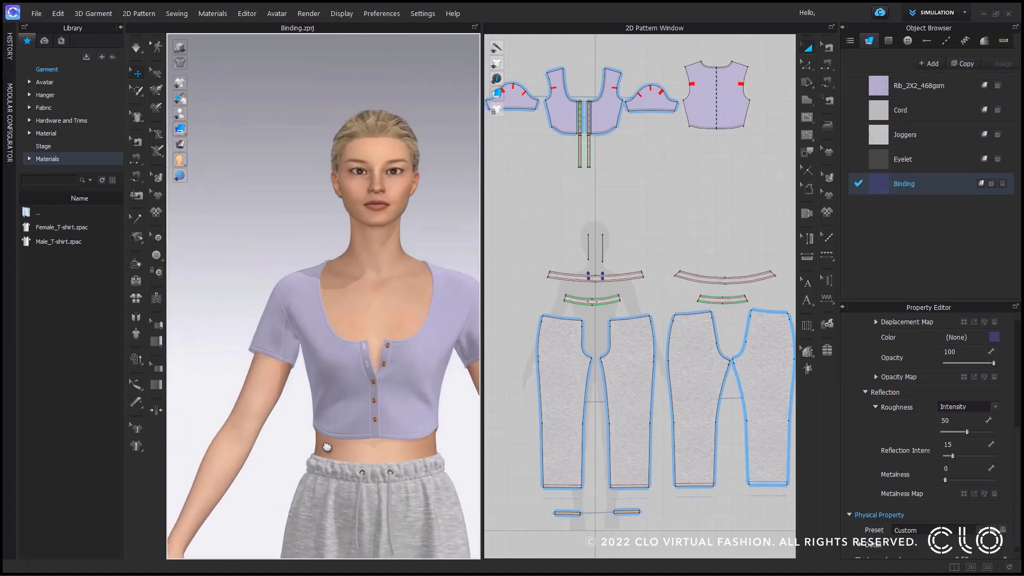
pyautogui.moveTo(255, 344); pyautogui.dragTo(329, 355, button='right')
pyautogui.scroll(5, 315, 323)
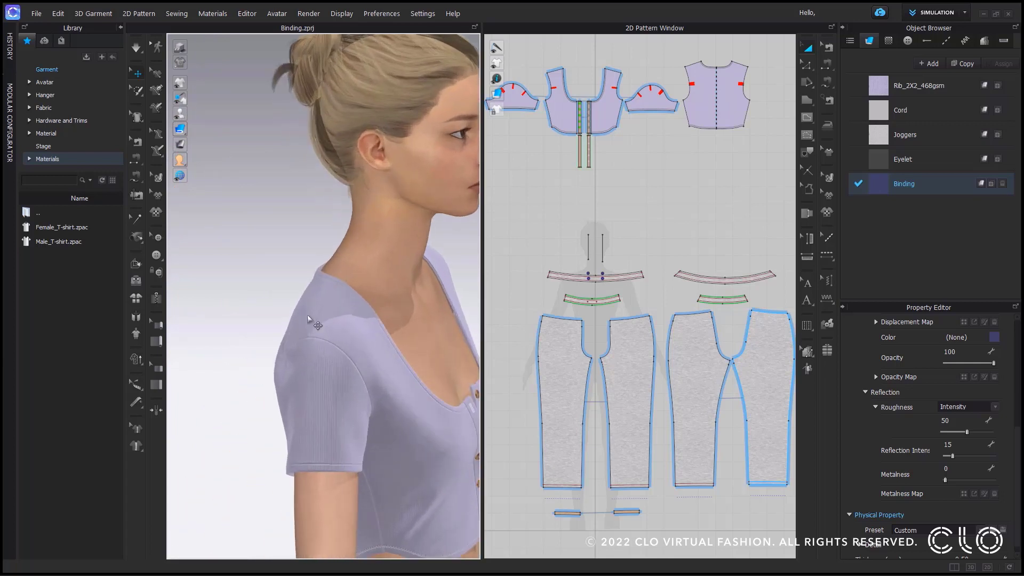
pyautogui.scroll(6, 311, 320)
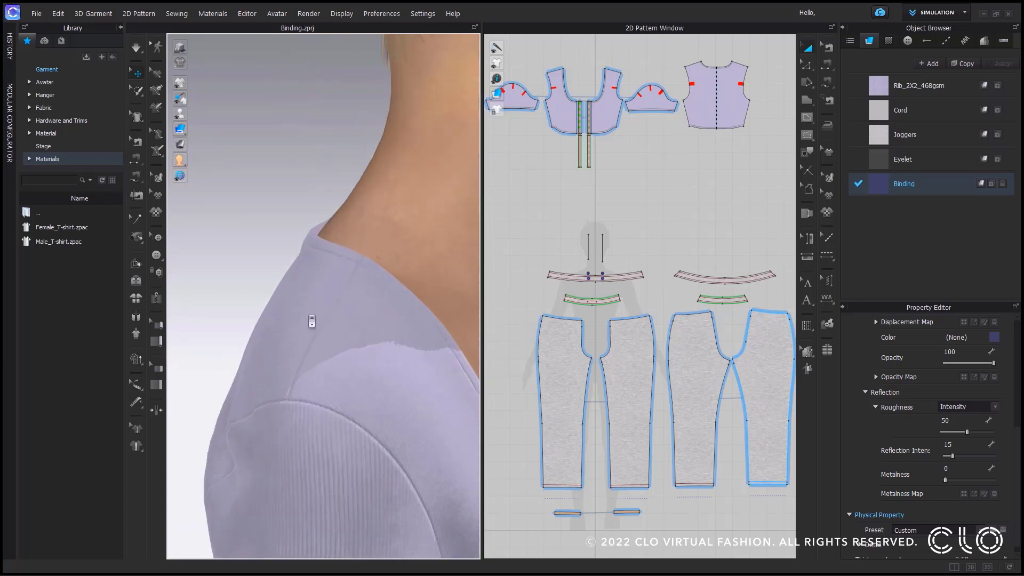
pyautogui.click(157, 385)
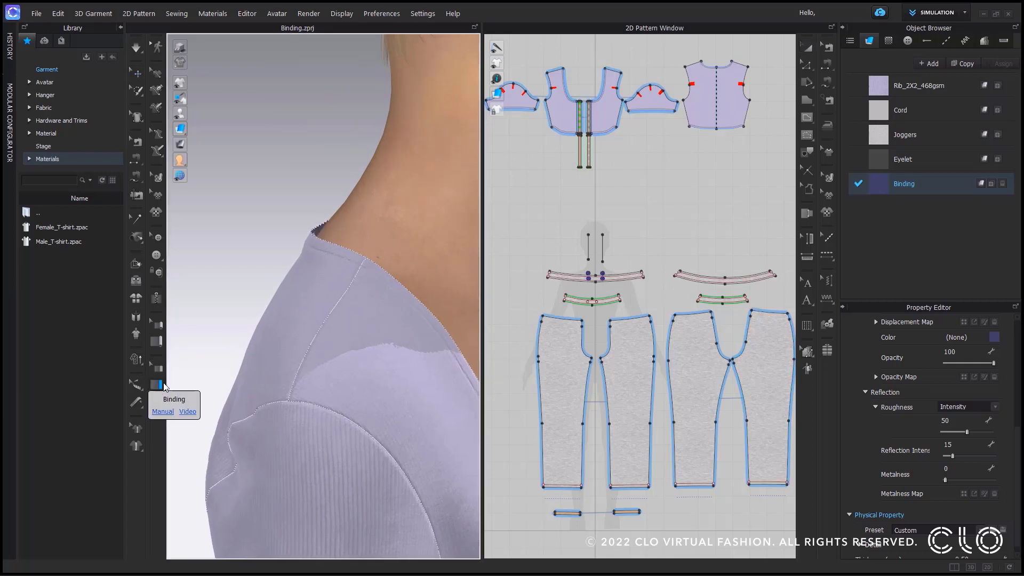
pyautogui.click(368, 259)
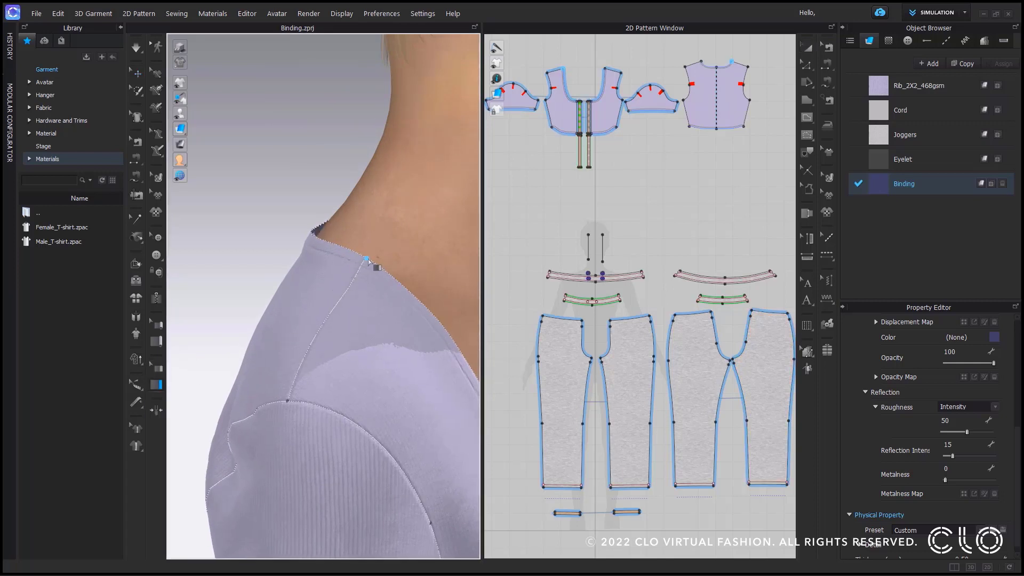
pyautogui.click(287, 401)
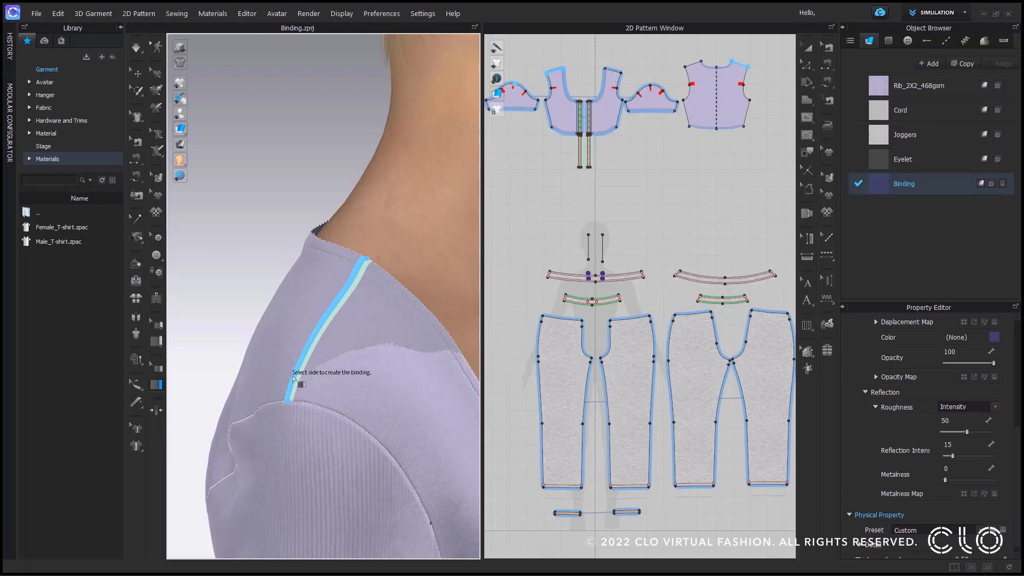
pyautogui.click(292, 380)
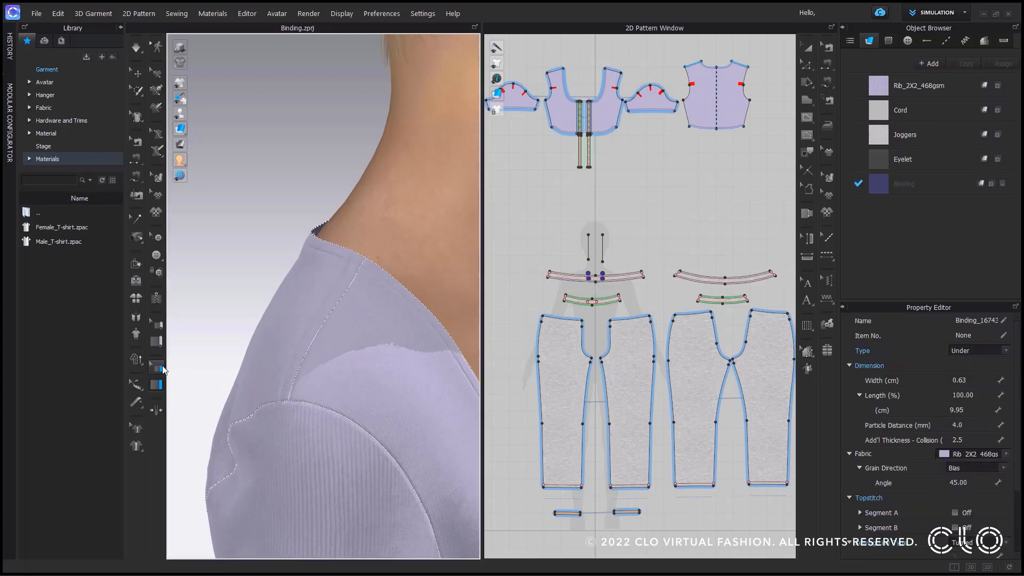
# Hide the avatar and select the shoulder seam binding on the inside of the crop top
pyautogui.click(138, 73)
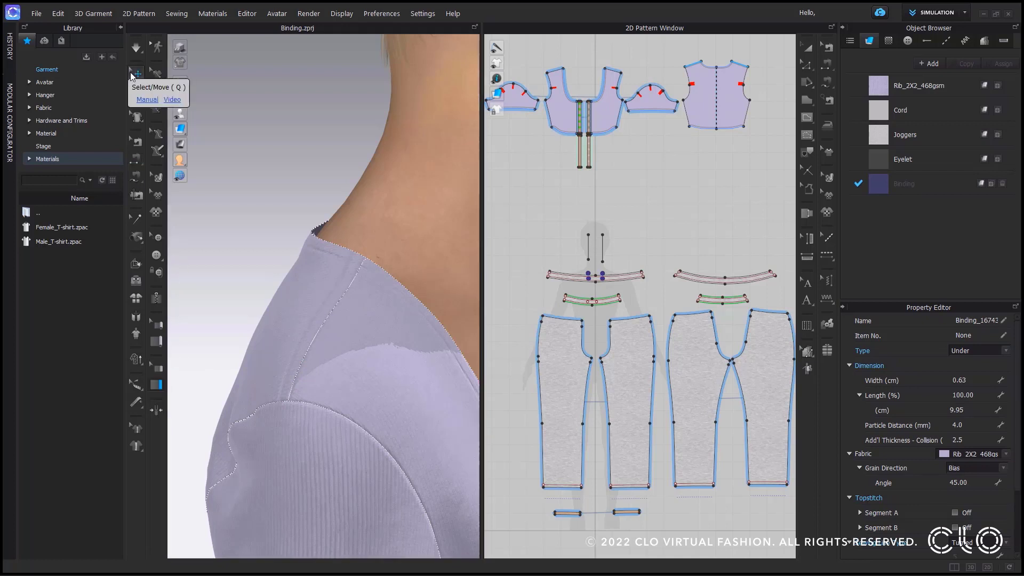
pyautogui.click(264, 228)
pyautogui.moveTo(366, 333); pyautogui.dragTo(320, 362, button='right')
pyautogui.moveTo(182, 114)
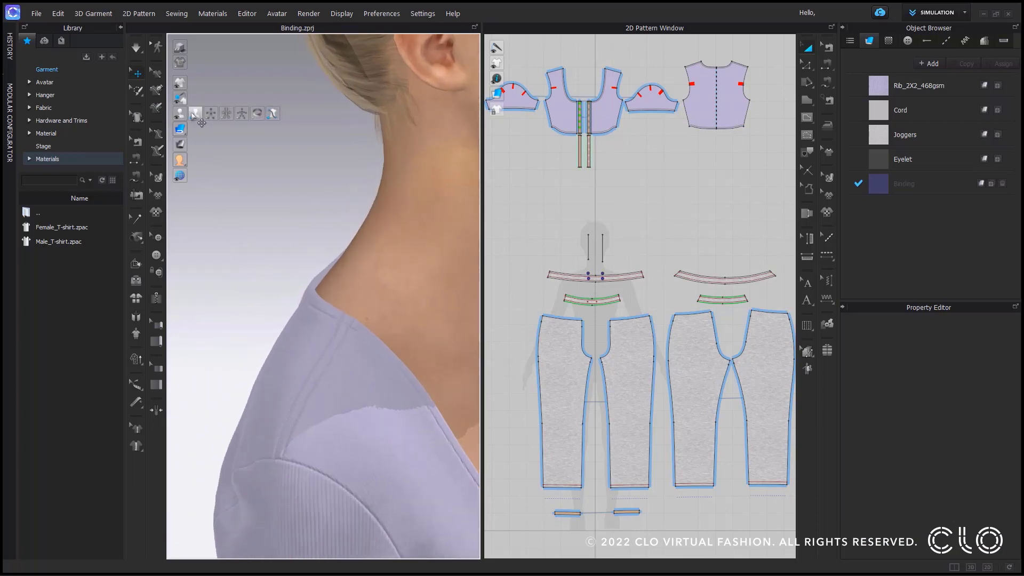
pyautogui.click(195, 113)
pyautogui.moveTo(251, 171); pyautogui.dragTo(284, 327, button='right')
pyautogui.moveTo(283, 328); pyautogui.dragTo(370, 394, button='middle')
pyautogui.click(366, 310)
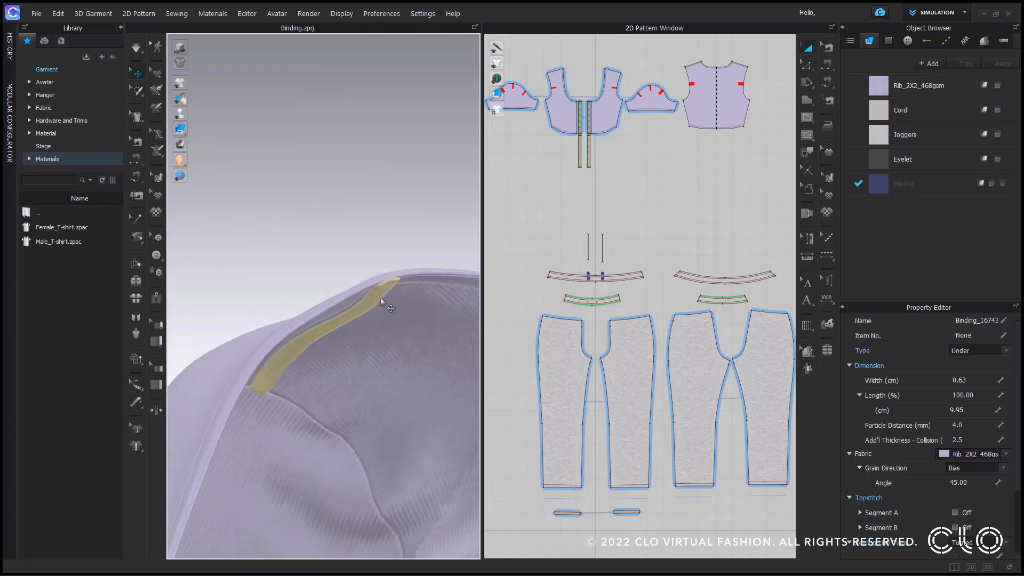
# Simulate the garment briefly to settle the shoulder seam binding, and set the binding's fabric to Binding
pyautogui.click(138, 49)
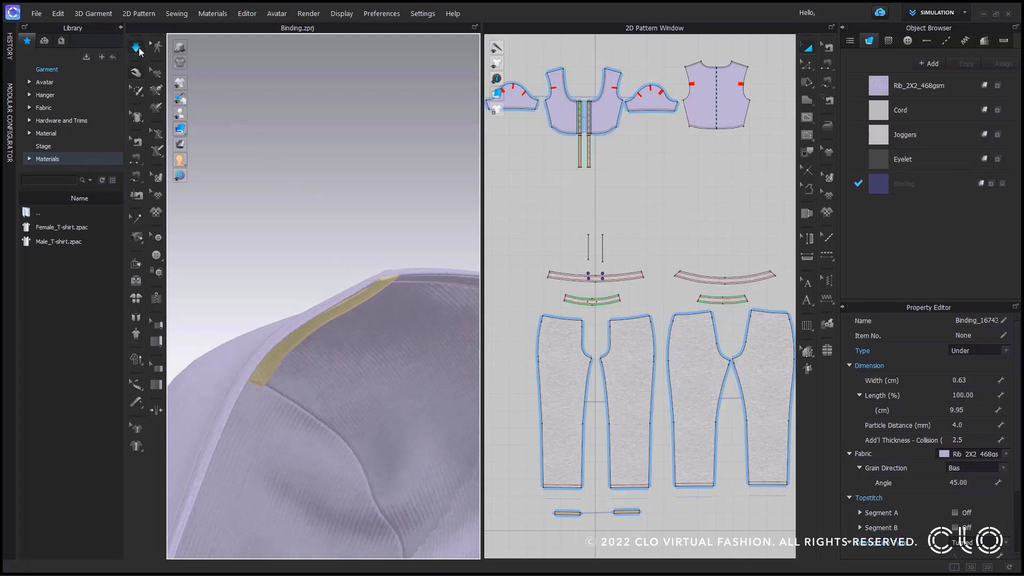
pyautogui.click(141, 51)
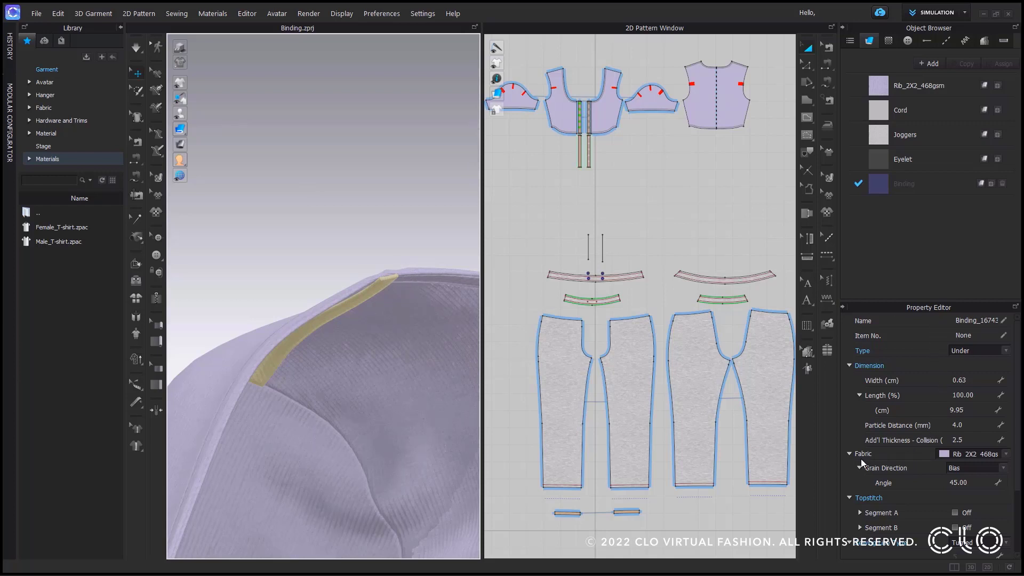
pyautogui.click(961, 454)
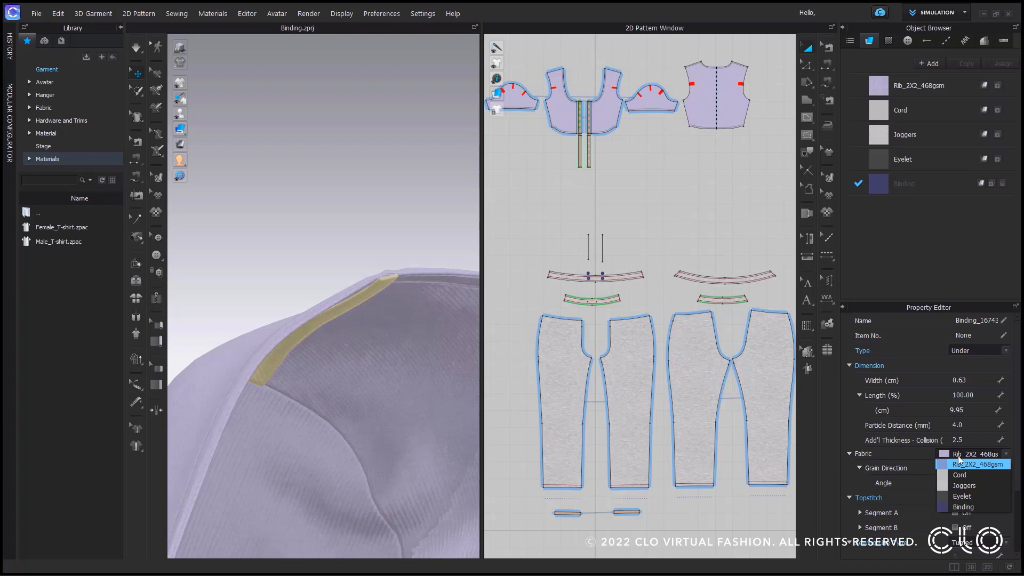
pyautogui.click(967, 509)
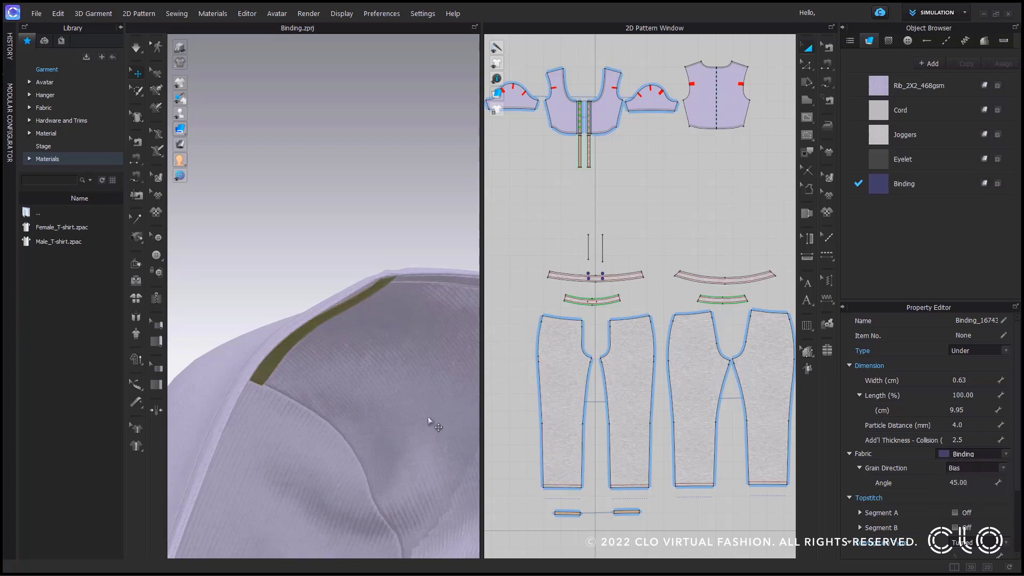
pyautogui.moveTo(305, 247); pyautogui.dragTo(316, 262, button='right')
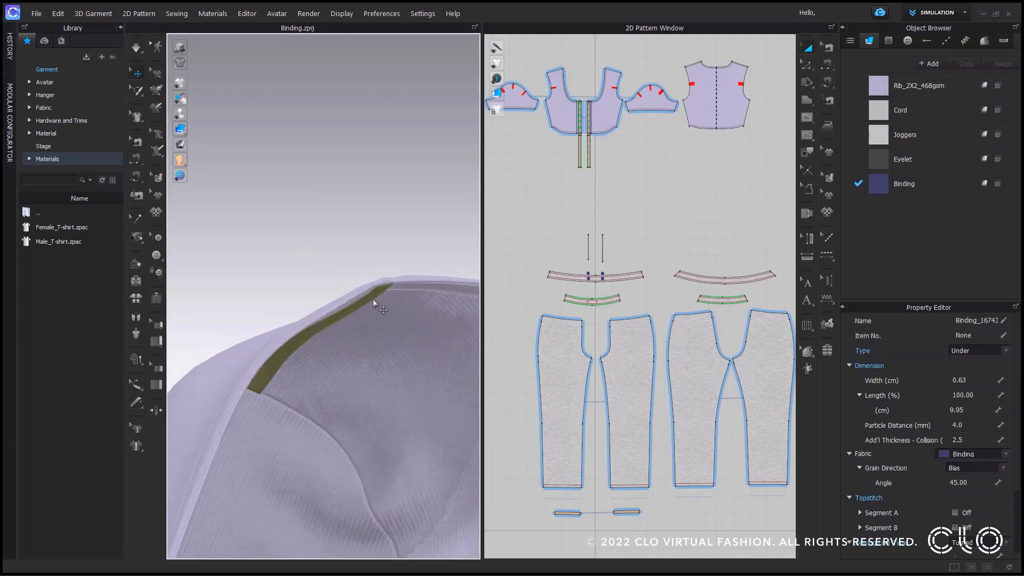
# Set the shoulder seam binding's type to Over and check it on the outside of the crop top
pyautogui.click(980, 352)
pyautogui.click(968, 366)
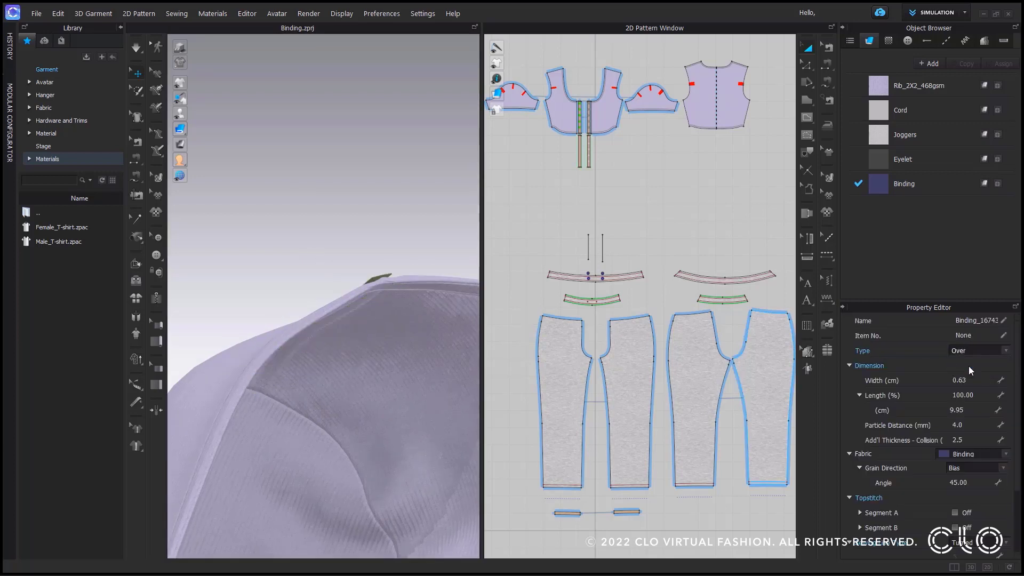
pyautogui.scroll(-5, 345, 407)
pyautogui.moveTo(354, 411); pyautogui.dragTo(283, 390, button='right')
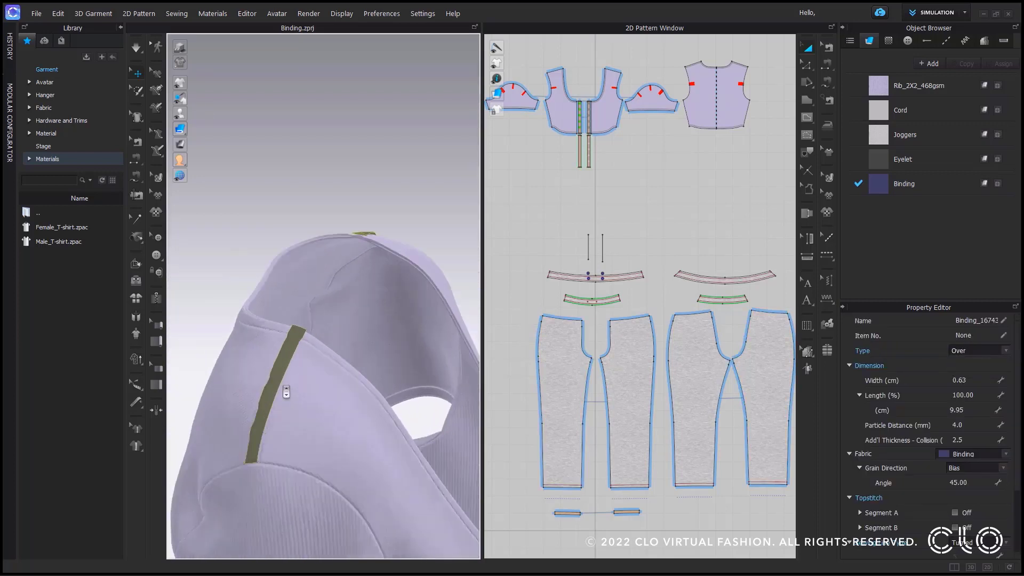
# Simulate the garment to smooth the outer shoulder binding, and show the avatar again
pyautogui.click(136, 52)
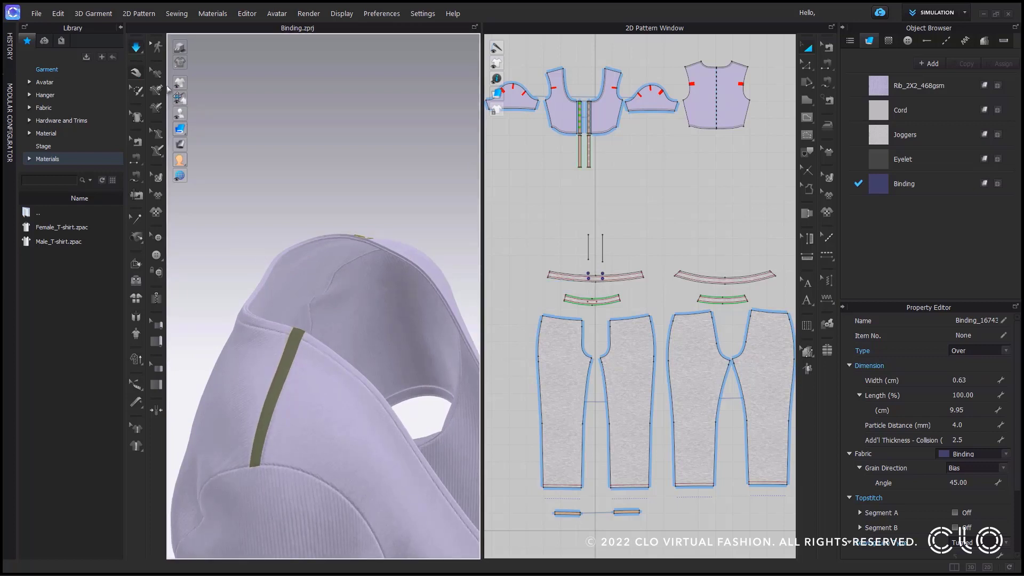
pyautogui.click(140, 52)
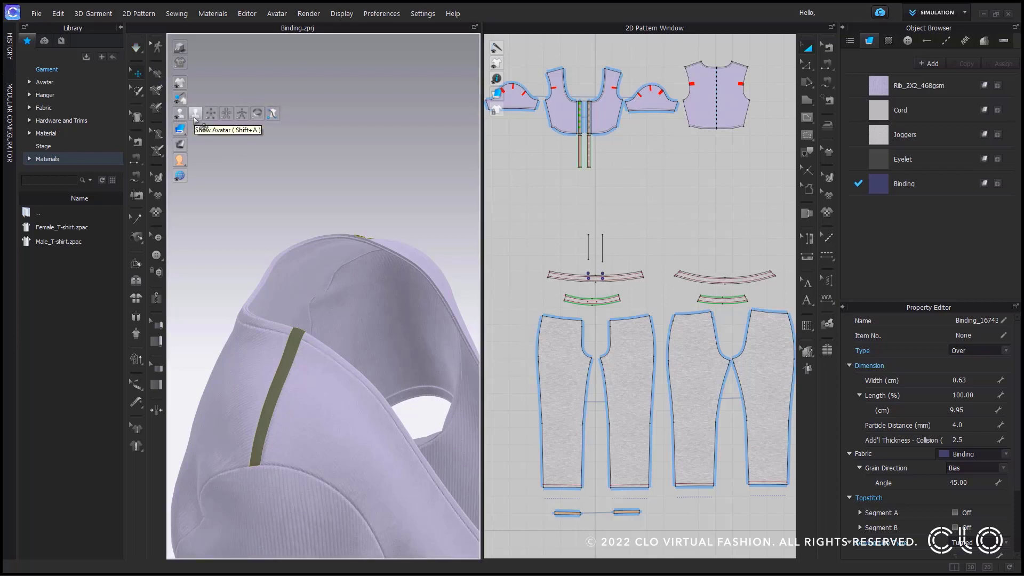
pyautogui.click(228, 114)
pyautogui.click(233, 260)
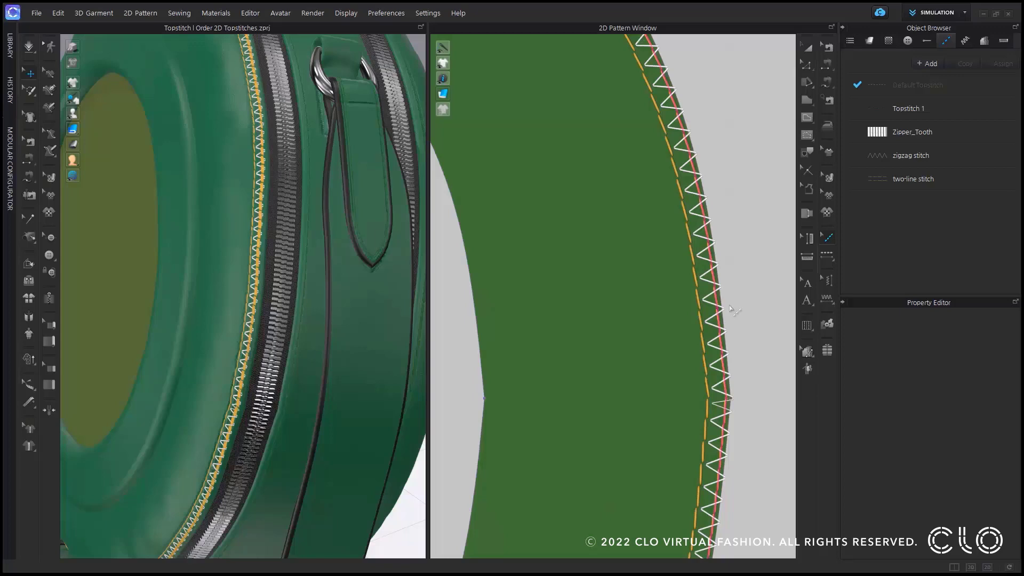
# Send the zigzag topstitch on the curved edge of the green bag pattern to the back of the stitch order
pyautogui.click(826, 236)
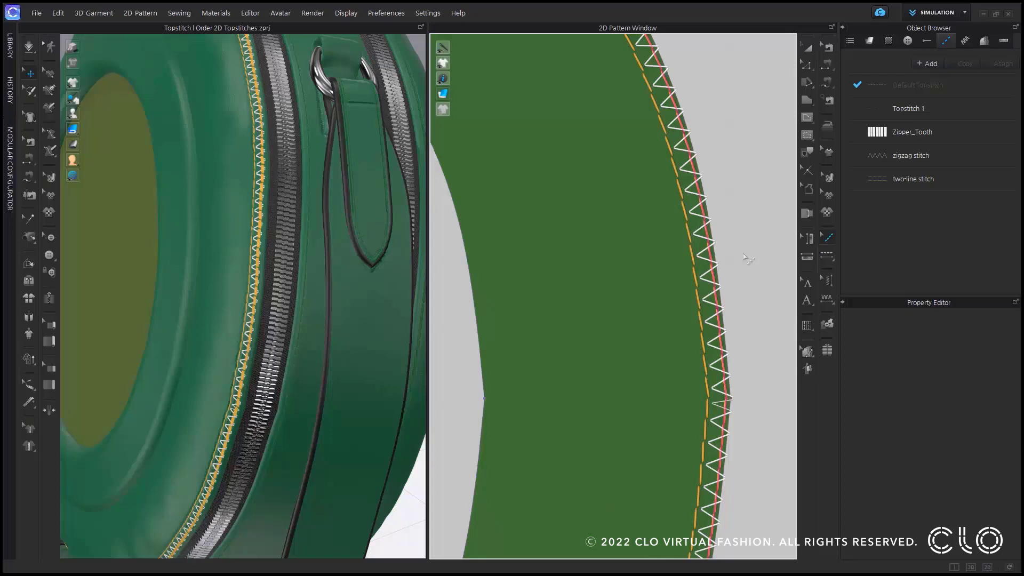
pyautogui.click(714, 276)
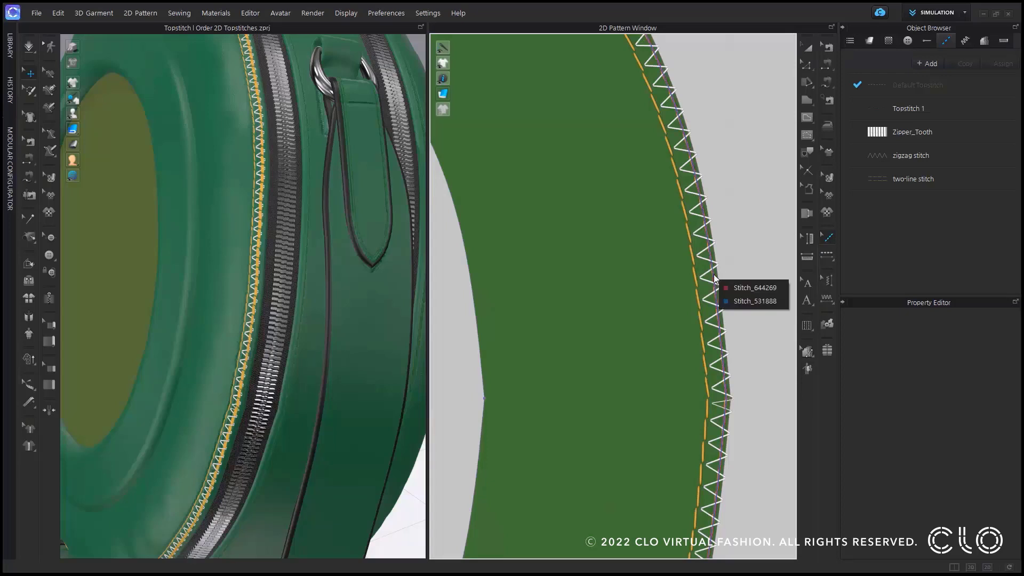
pyautogui.click(746, 302)
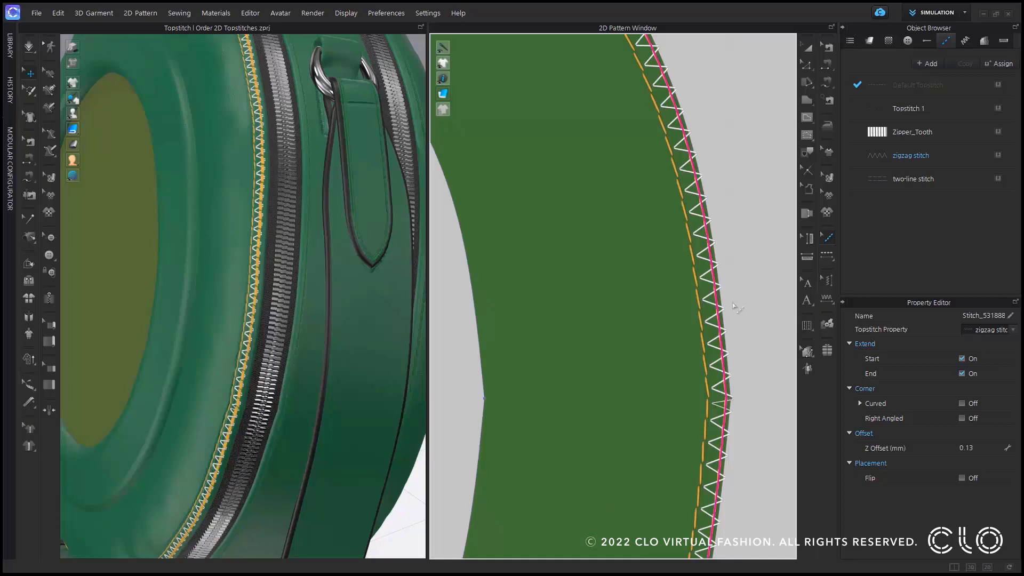
pyautogui.rightClick(718, 313)
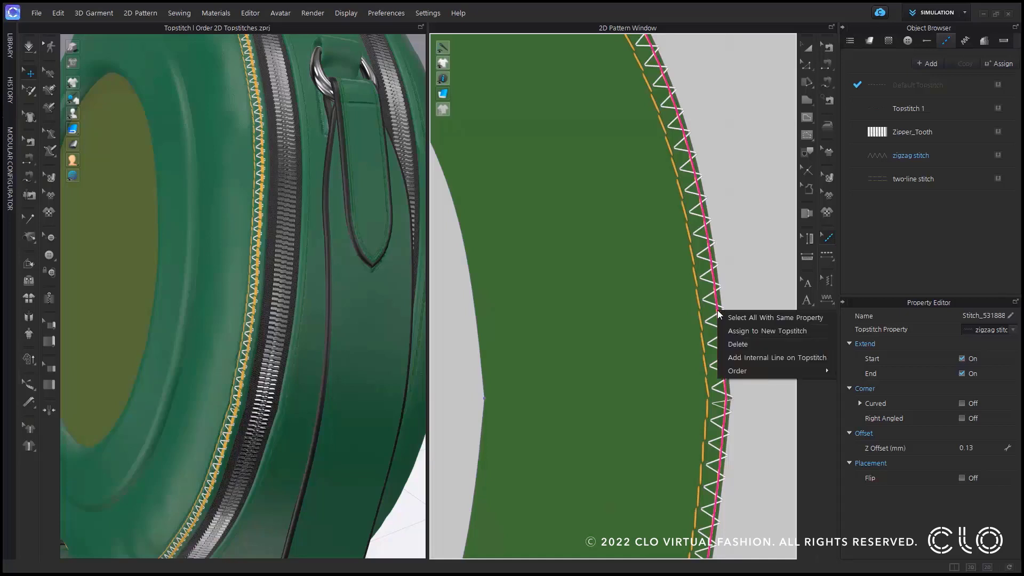
pyautogui.moveTo(741, 373)
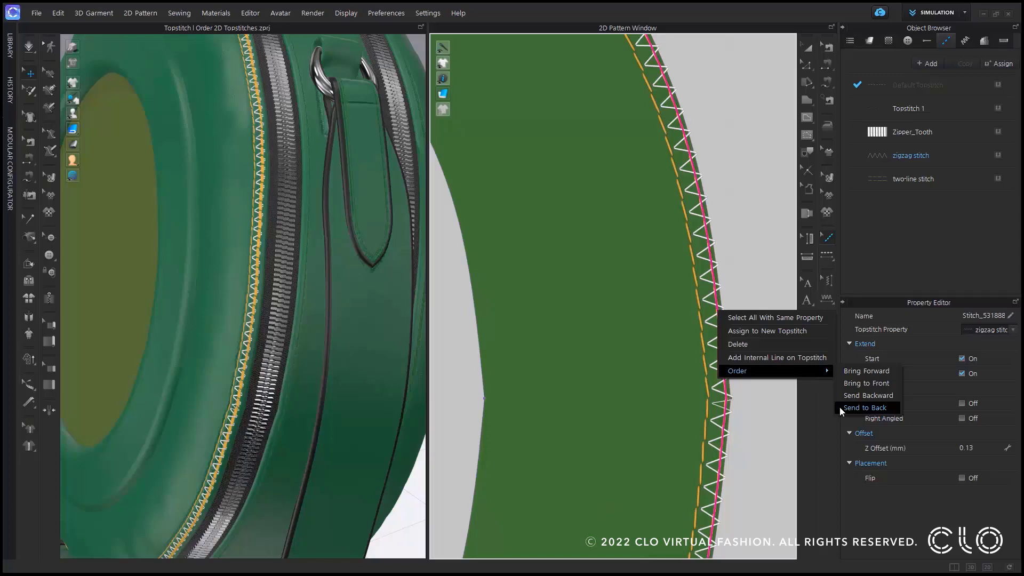
pyautogui.click(839, 407)
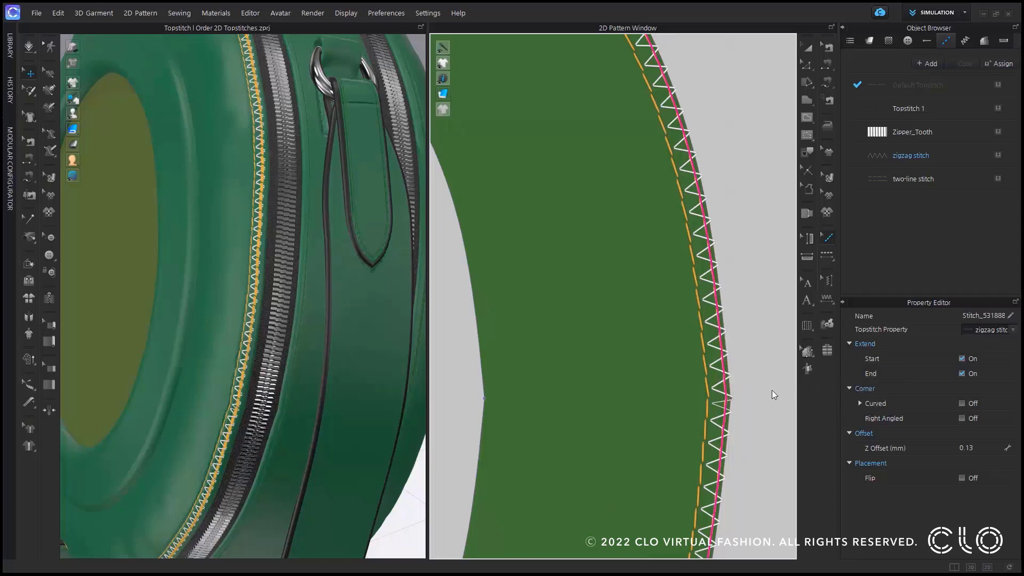
pyautogui.click(752, 444)
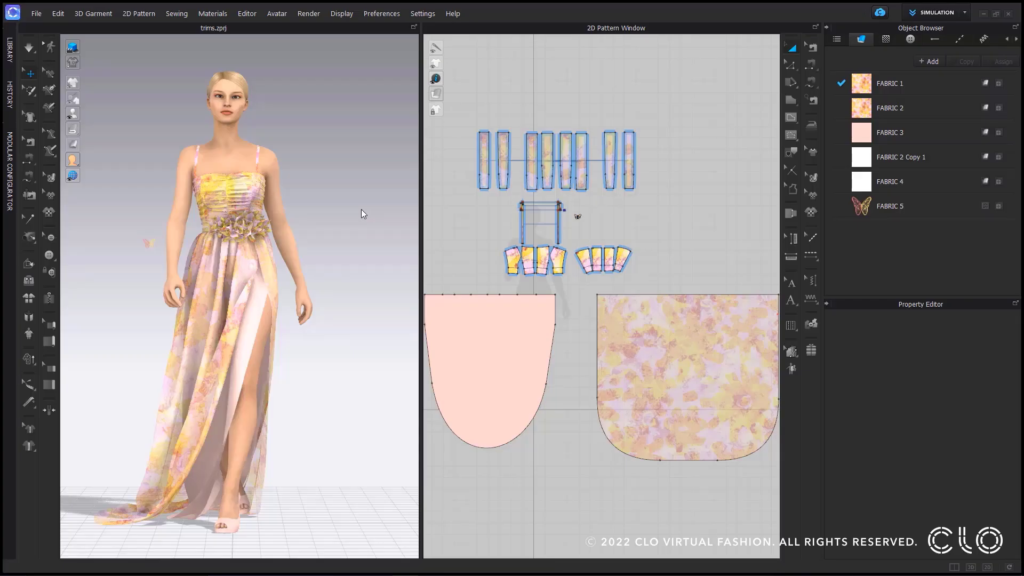
# Convert the small buckle pattern beside the dress's back strap to a trim
pyautogui.moveTo(361, 213); pyautogui.dragTo(151, 229, button='right')
pyautogui.scroll(10, 232, 192)
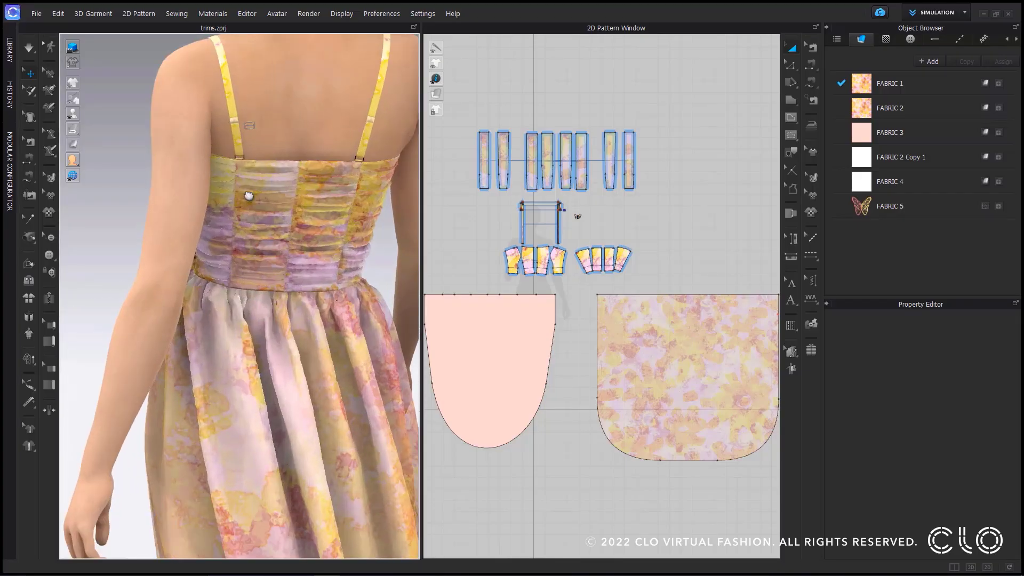
pyautogui.scroll(6, 232, 192)
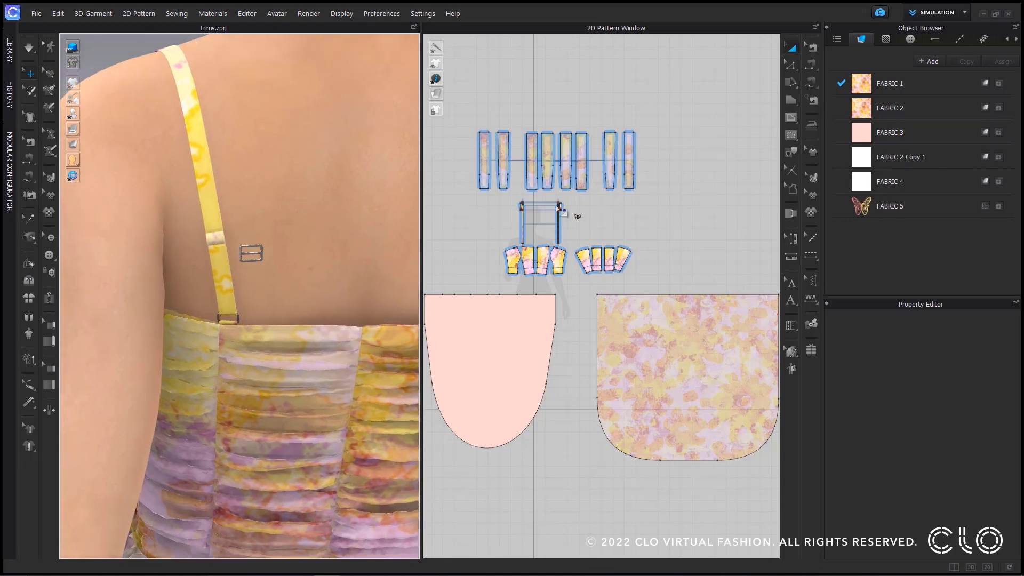
pyautogui.scroll(8, 570, 210)
pyautogui.scroll(6, 573, 214)
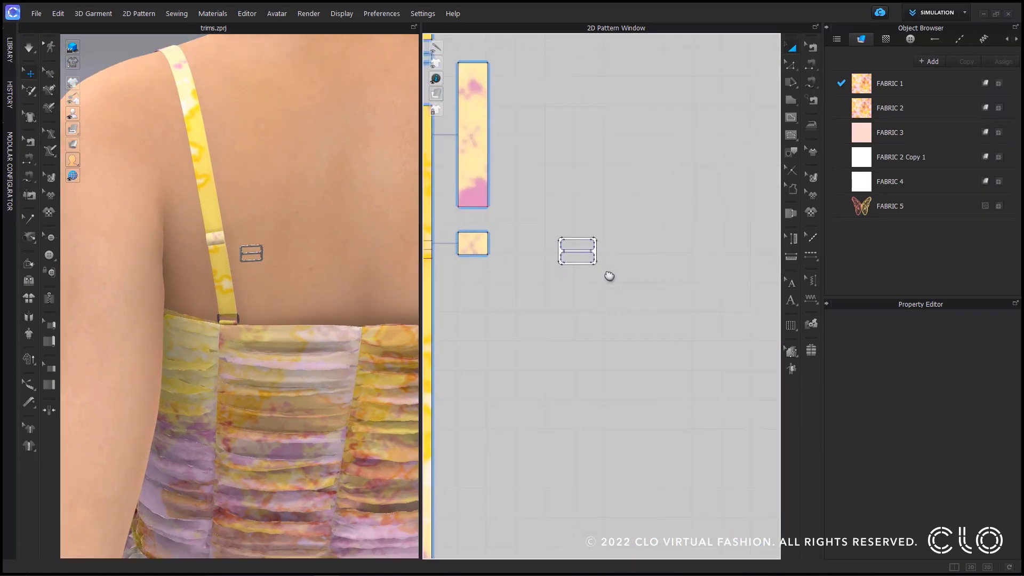
pyautogui.click(242, 253)
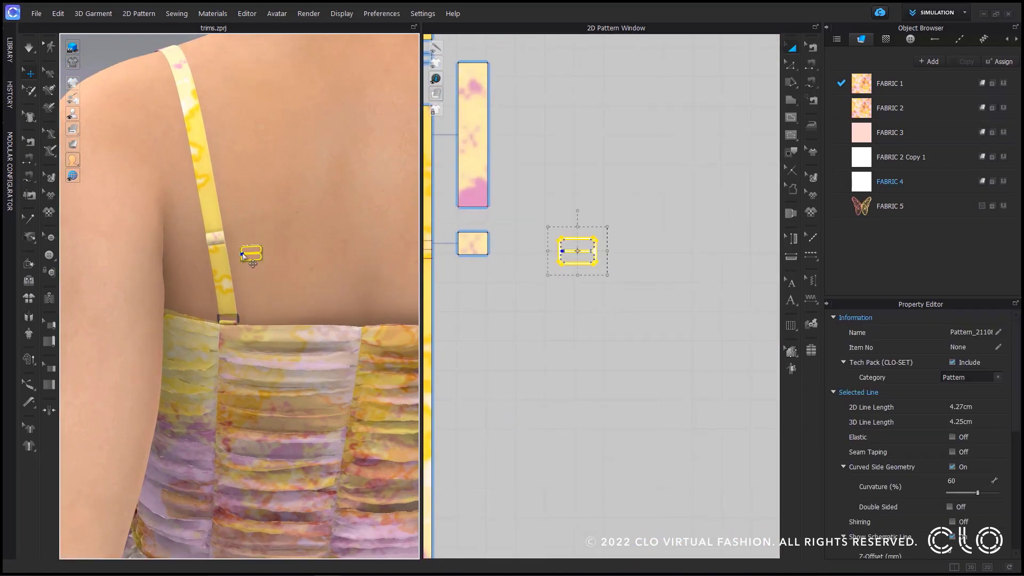
pyautogui.rightClick(242, 253)
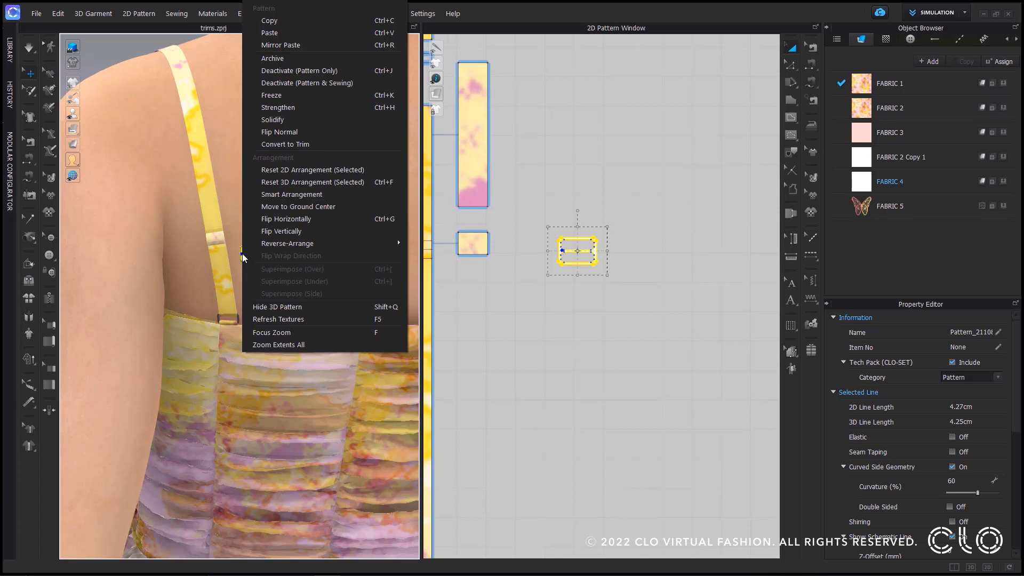
pyautogui.click(305, 144)
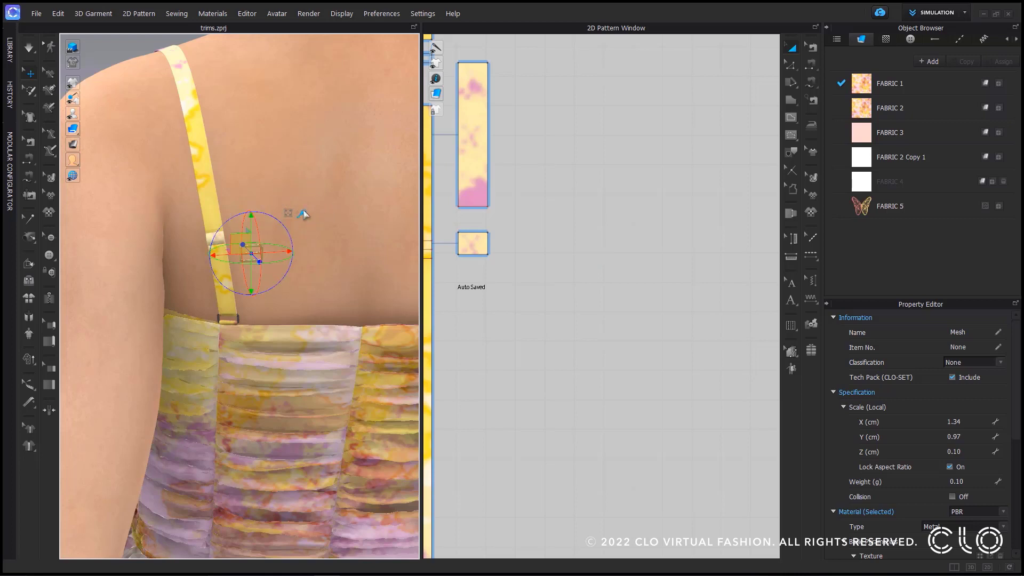
# Attach the buckle trim to the dress's back strap and adjust its position across the strap
pyautogui.click(273, 225)
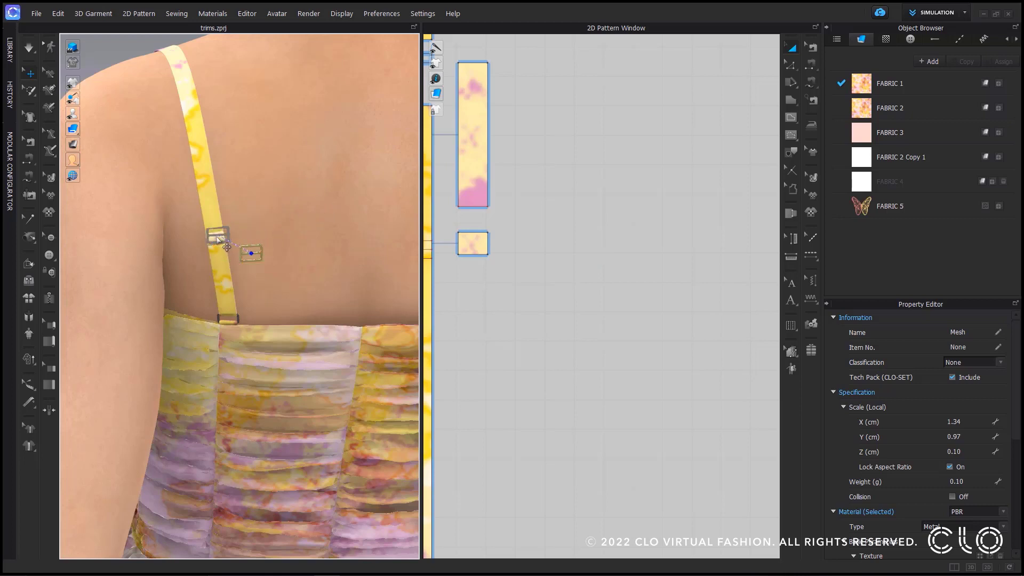
pyautogui.click(219, 242)
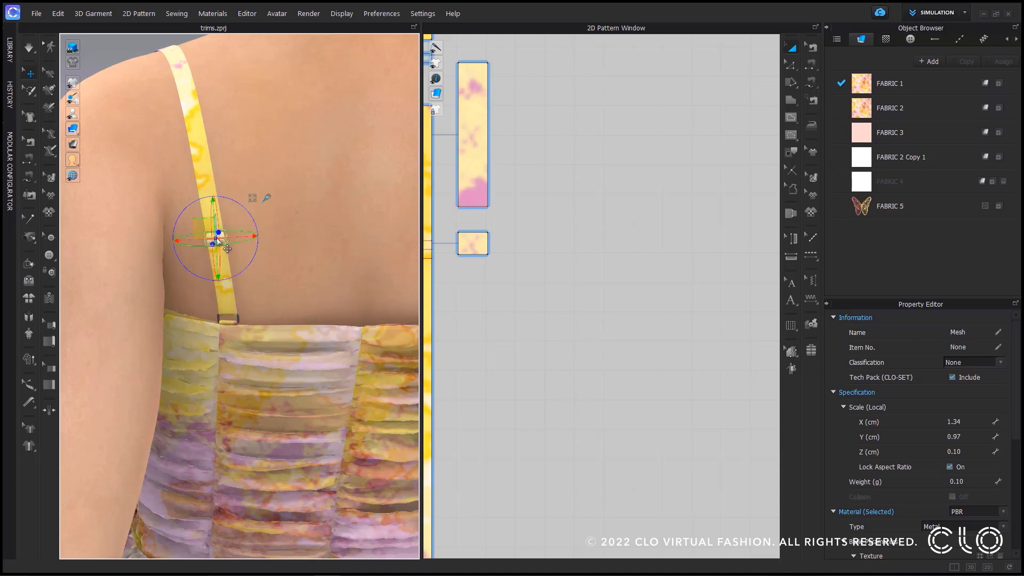
pyautogui.scroll(6, 226, 238)
pyautogui.moveTo(263, 187)
pyautogui.mouseDown()
pyautogui.moveTo(265, 167)
pyautogui.moveTo(278, 177)
pyautogui.mouseUp()
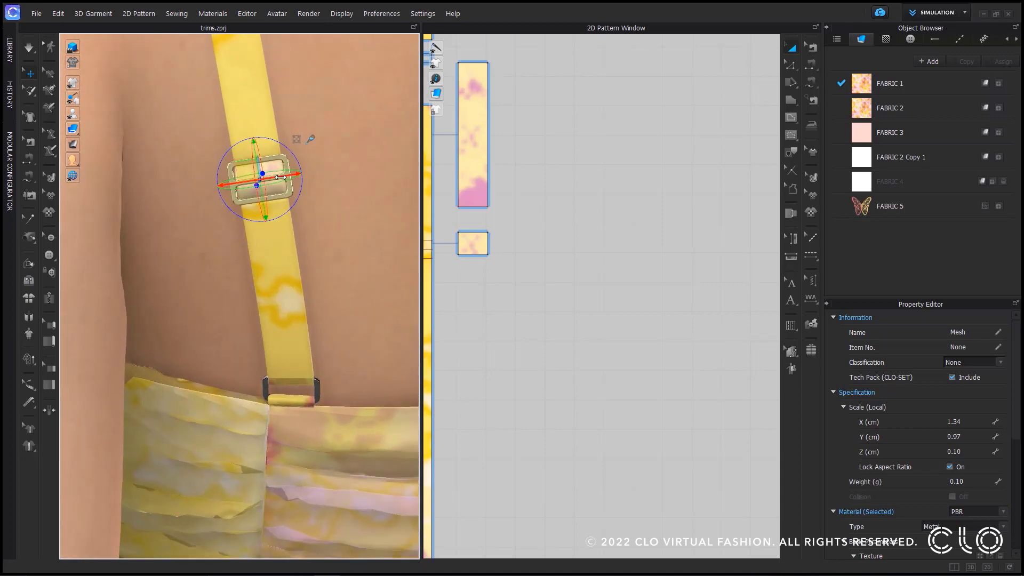
pyautogui.moveTo(268, 174); pyautogui.dragTo(279, 222, button='right')
pyautogui.scroll(-7, 256, 182)
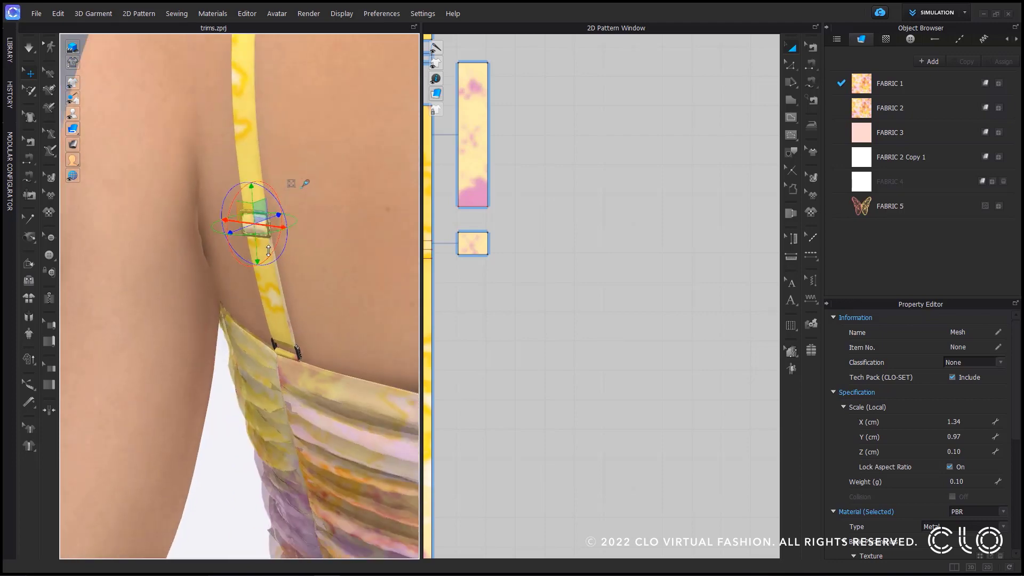
# Find the butterfly pattern beside the avatar in both views and examine the properties of its fabric, FABRIC 5
pyautogui.moveTo(318, 306); pyautogui.dragTo(480, 286, button='right')
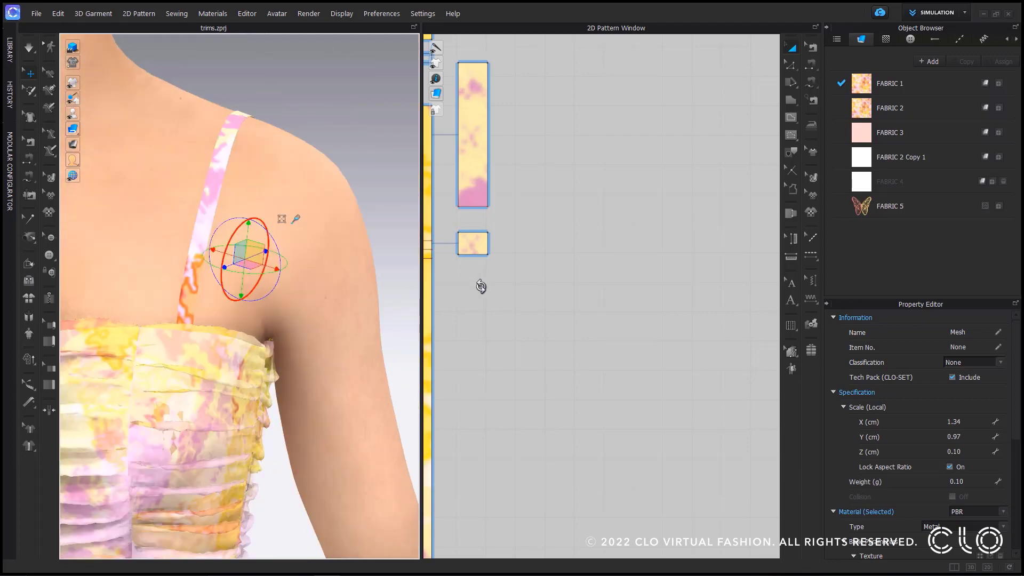
pyautogui.scroll(-7, 246, 315)
pyautogui.moveTo(249, 353); pyautogui.dragTo(274, 334, button='right')
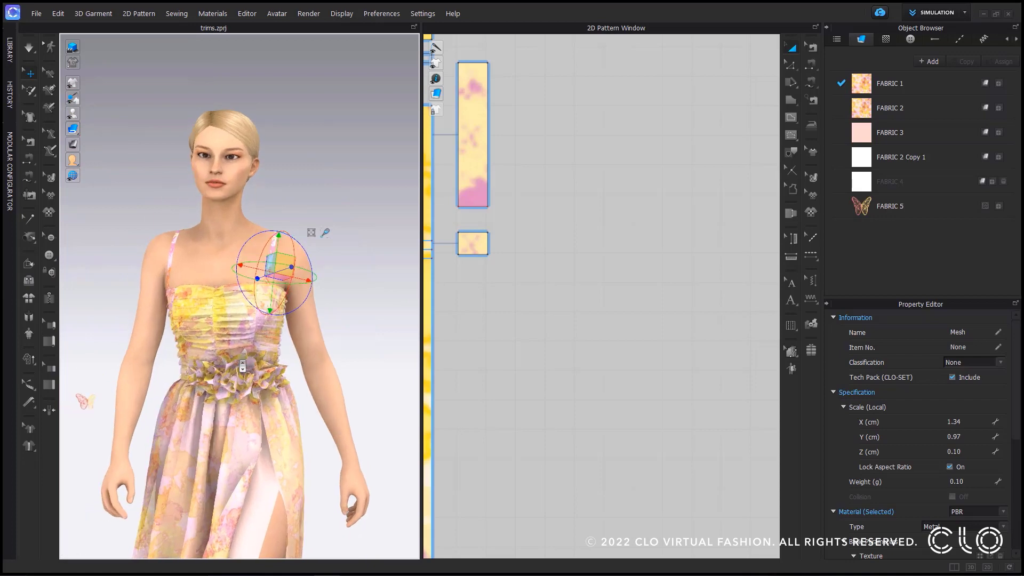
pyautogui.scroll(5, 117, 357)
pyautogui.click(105, 363)
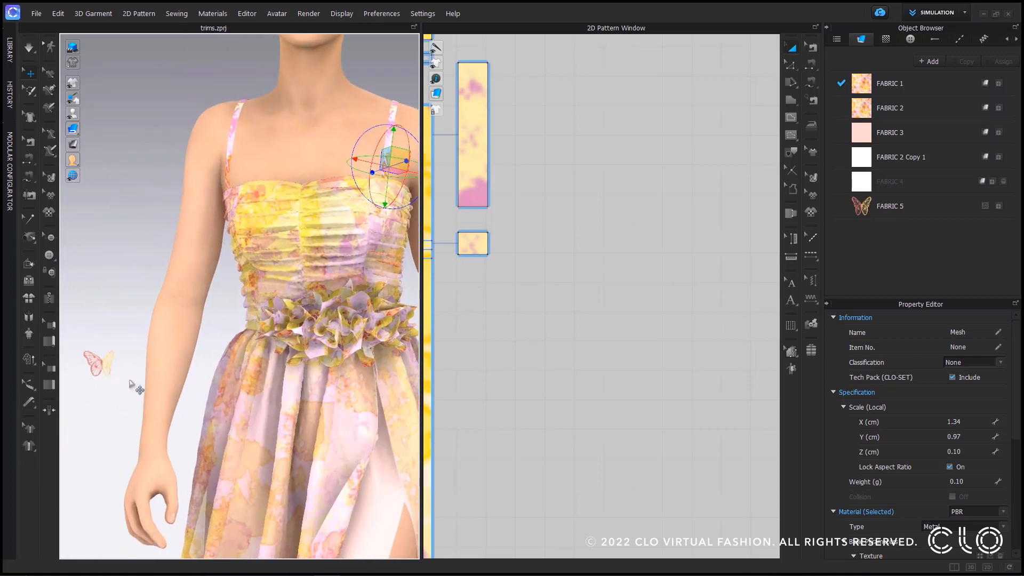
pyautogui.scroll(-5, 439, 344)
pyautogui.moveTo(544, 336); pyautogui.dragTo(488, 271, button='middle')
pyautogui.scroll(4, 540, 287)
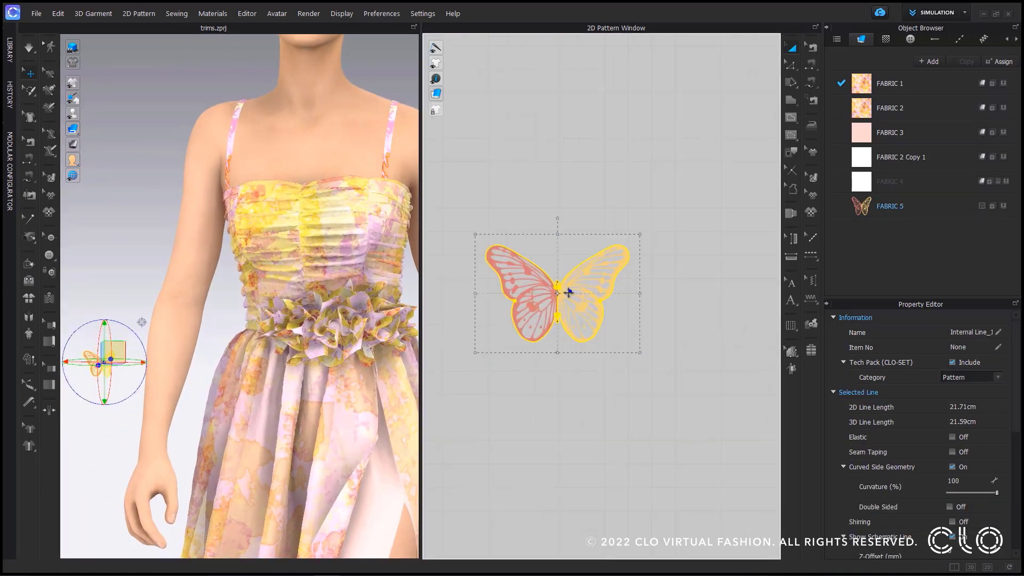
pyautogui.click(865, 212)
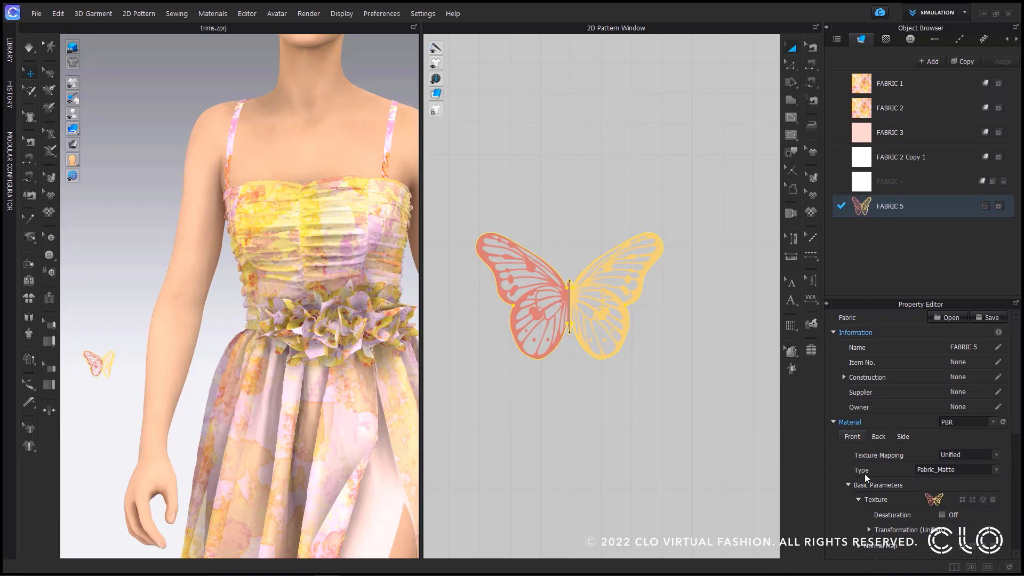
# Convert the butterfly pattern beside the avatar to a trim and attach it to the front of the skirt below the waist flowers
pyautogui.rightClick(97, 365)
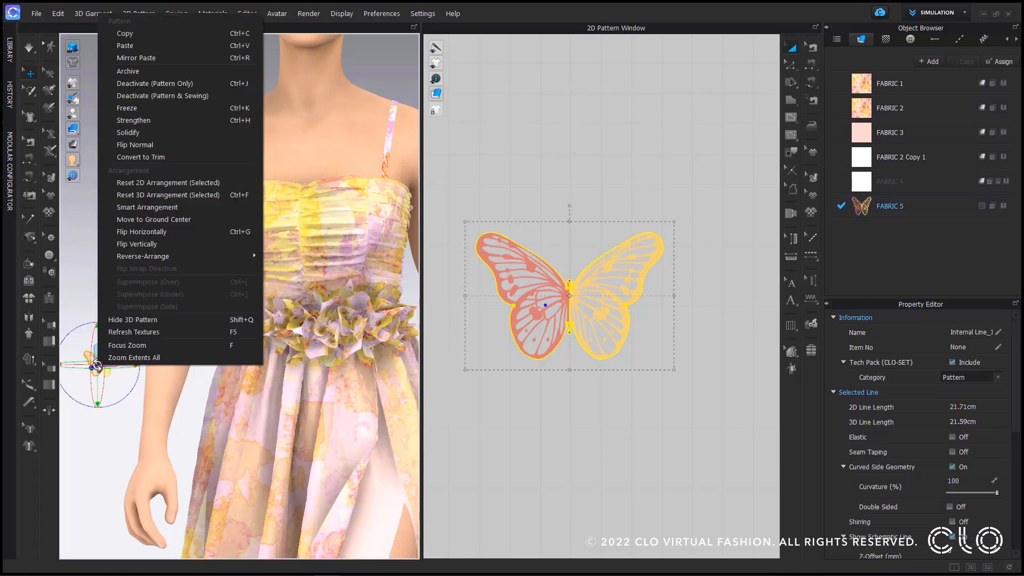
pyautogui.click(171, 160)
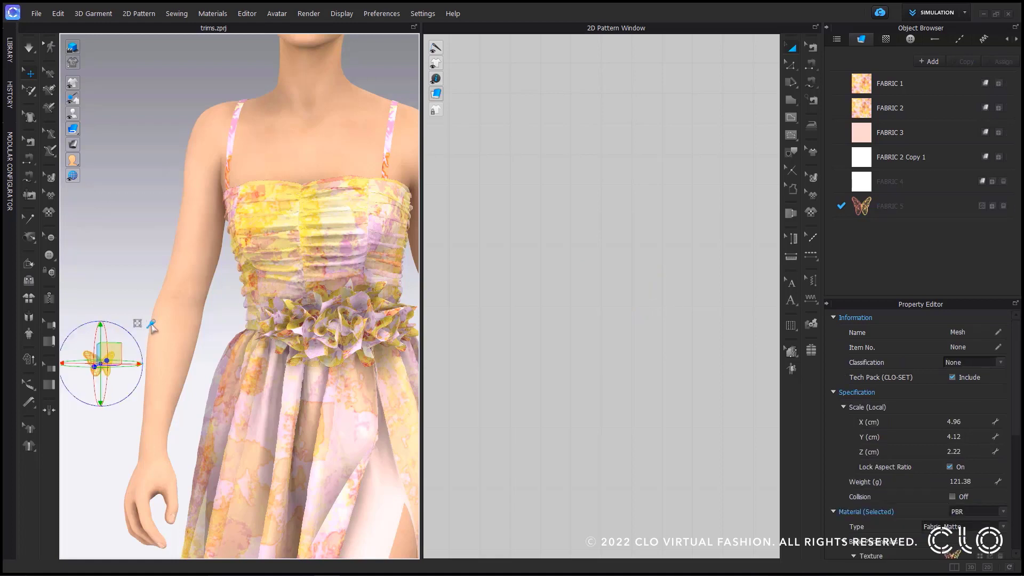
pyautogui.click(151, 325)
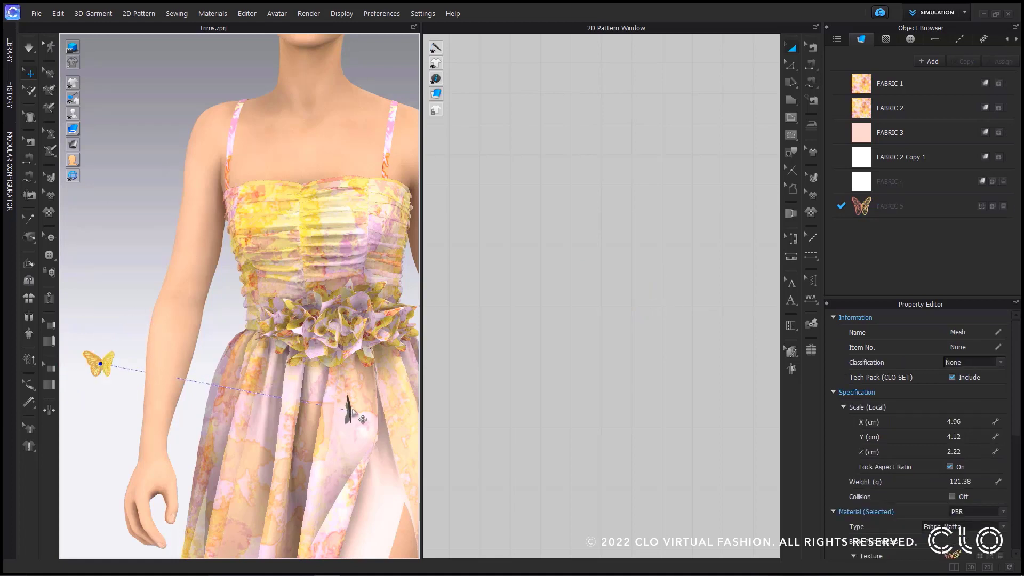
pyautogui.click(349, 410)
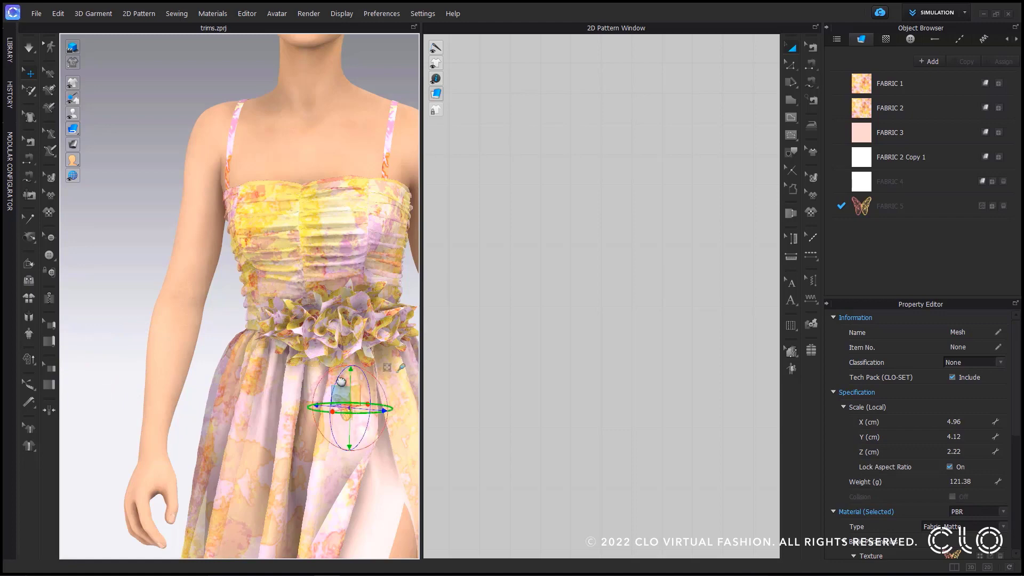
# Rotate the attached butterfly trim so that its wings face outward on the skirt front
pyautogui.moveTo(341, 380); pyautogui.dragTo(333, 413, button='right')
pyautogui.moveTo(328, 394); pyautogui.dragTo(355, 395)
pyautogui.moveTo(344, 407); pyautogui.dragTo(339, 377, button='right')
pyautogui.scroll(-10, 339, 377)
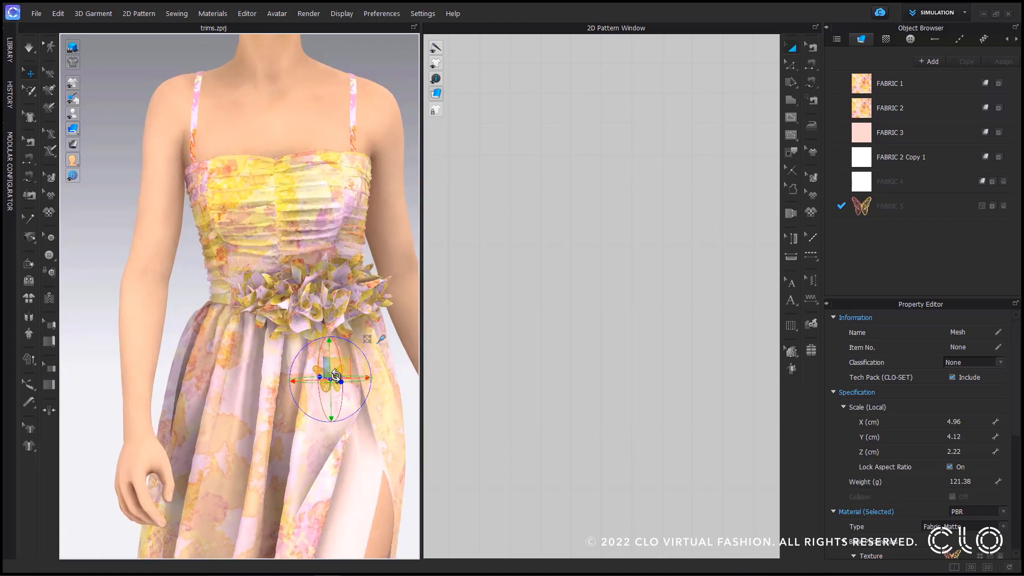
pyautogui.click(346, 352)
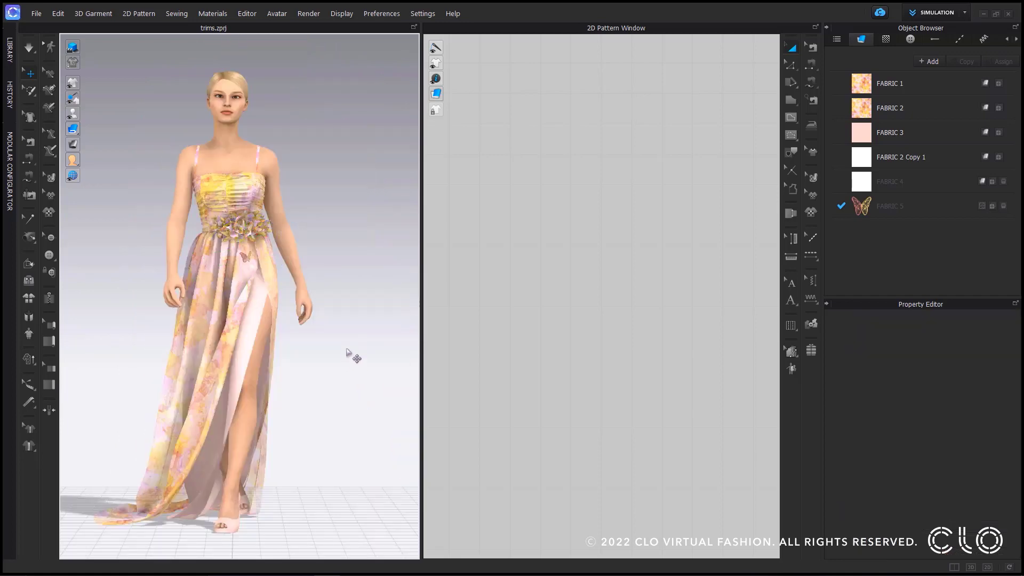
# Duplicate the buckle trim on the dress's back strap to the symmetry pattern
pyautogui.moveTo(347, 350); pyautogui.dragTo(132, 355, button='right')
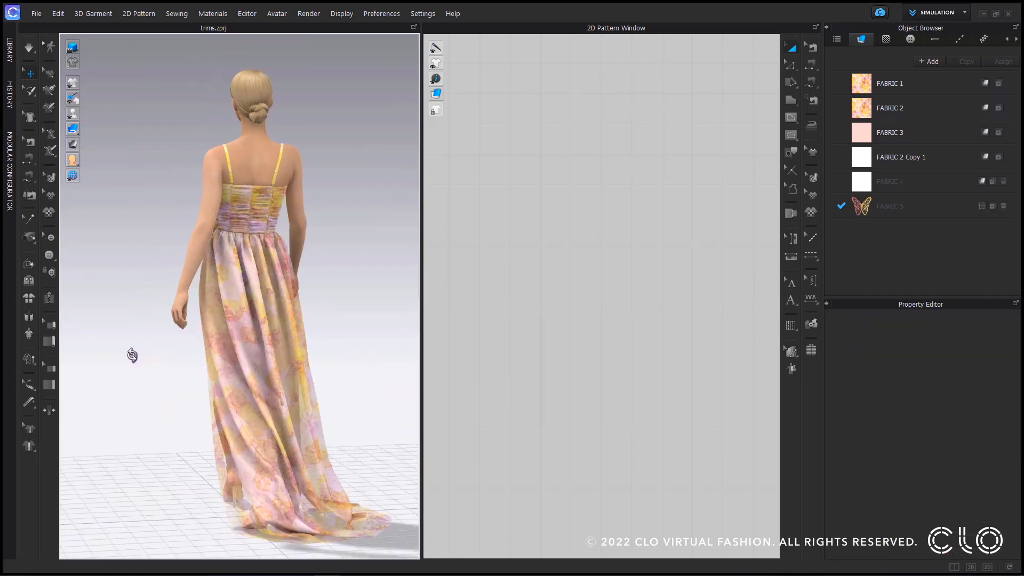
pyautogui.scroll(10, 290, 237)
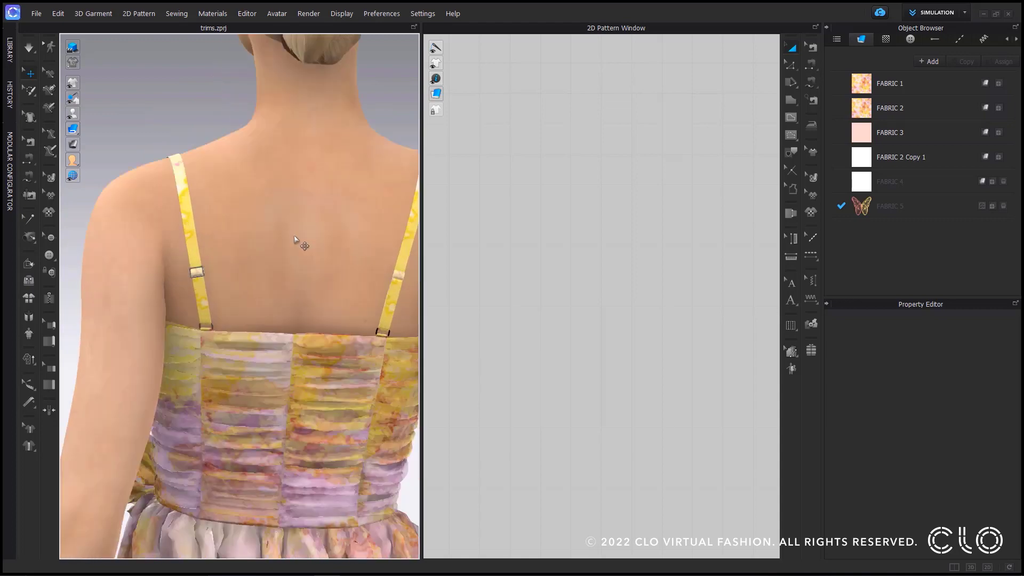
pyautogui.scroll(5, 293, 235)
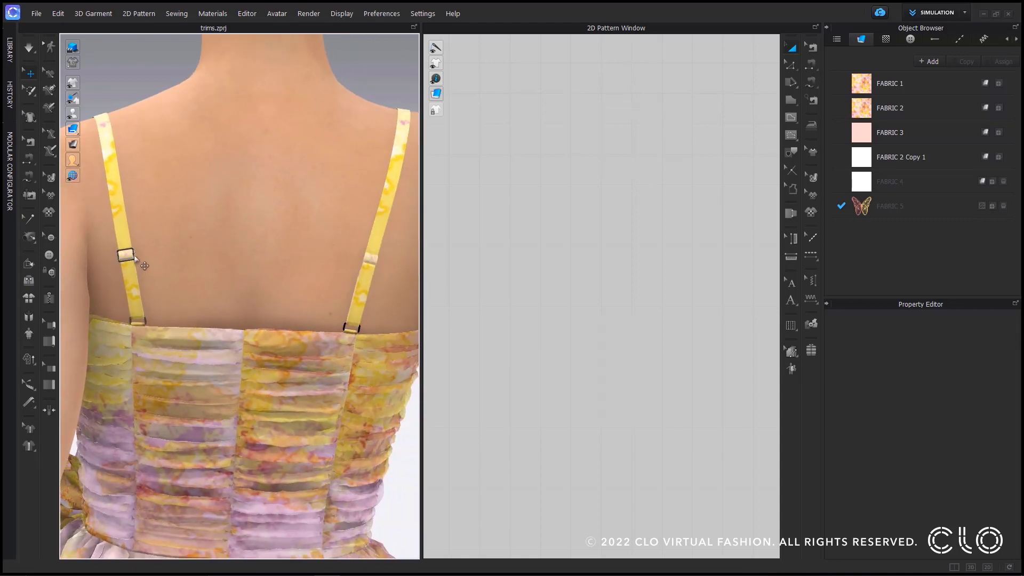
pyautogui.click(133, 255)
pyautogui.rightClick(124, 249)
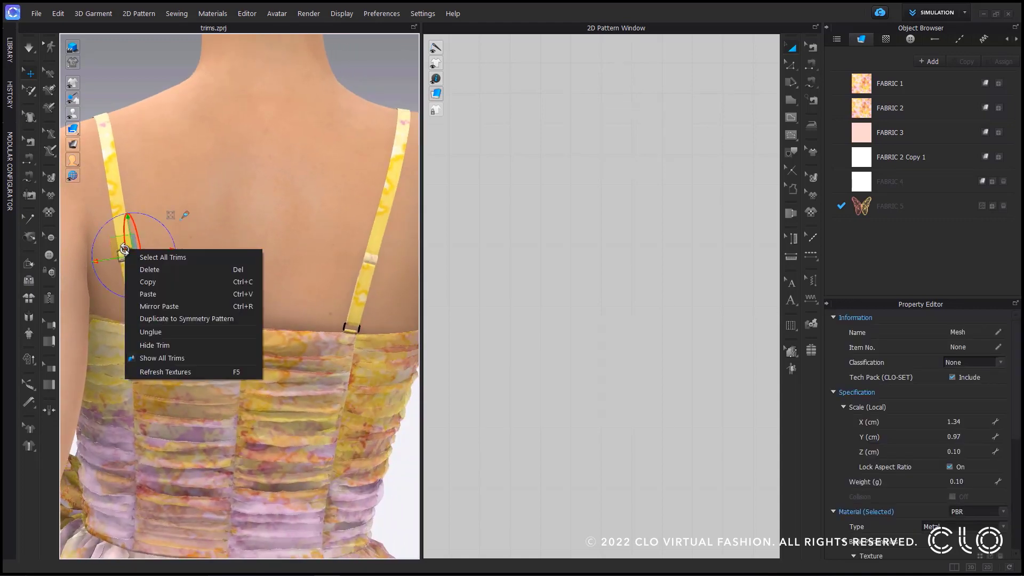
pyautogui.click(167, 319)
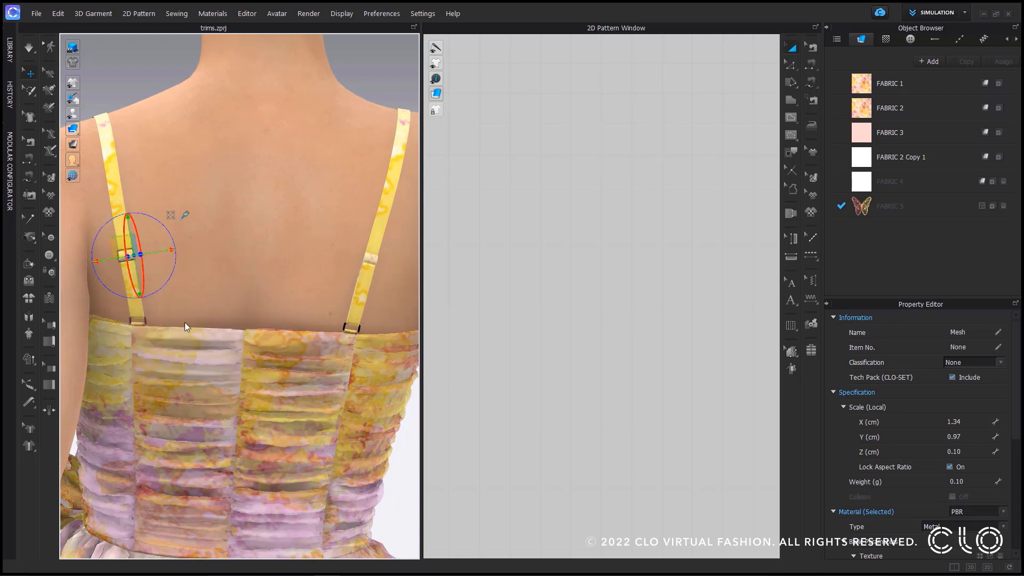
# Fine-tune the angle of the duplicated buckle on the opposite back strap
pyautogui.click(277, 331)
pyautogui.moveTo(308, 294); pyautogui.dragTo(198, 286, button='middle')
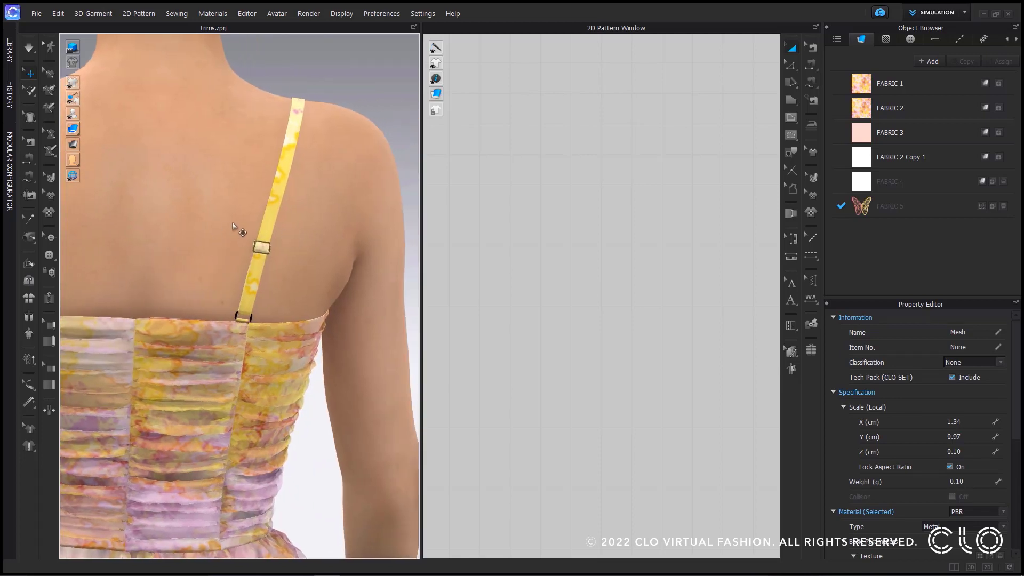
pyautogui.scroll(6, 269, 253)
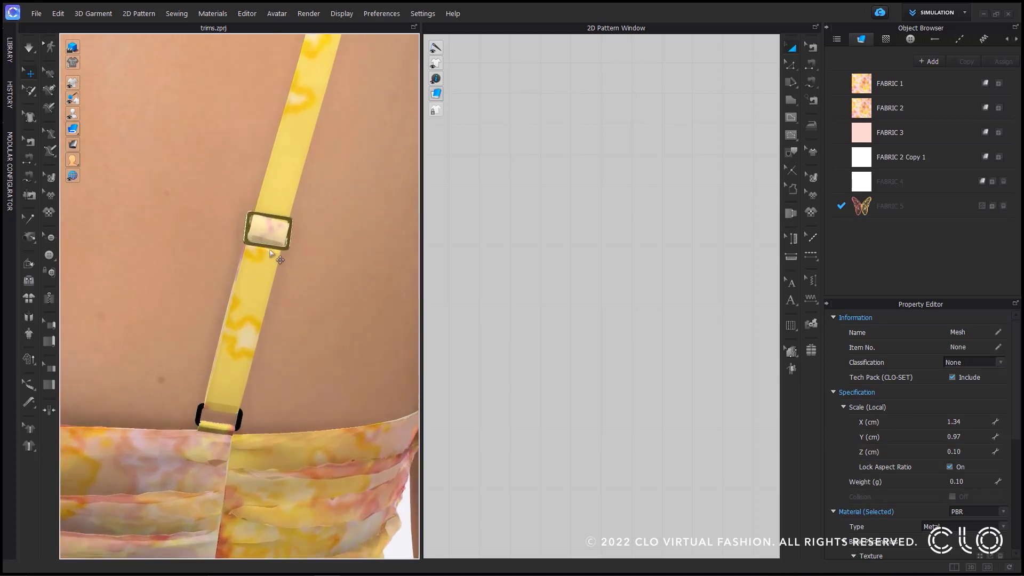
pyautogui.click(269, 251)
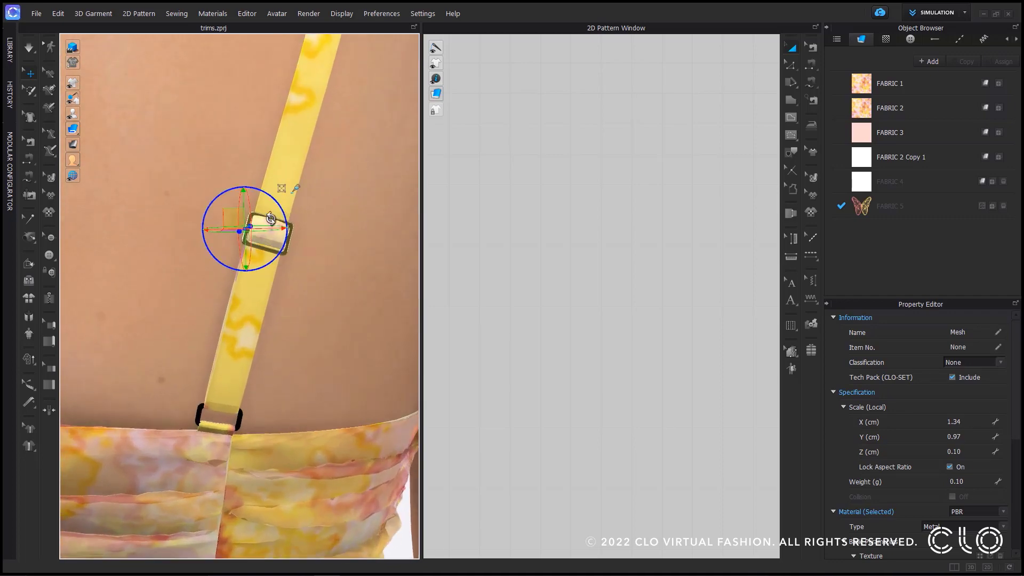
pyautogui.click(190, 300)
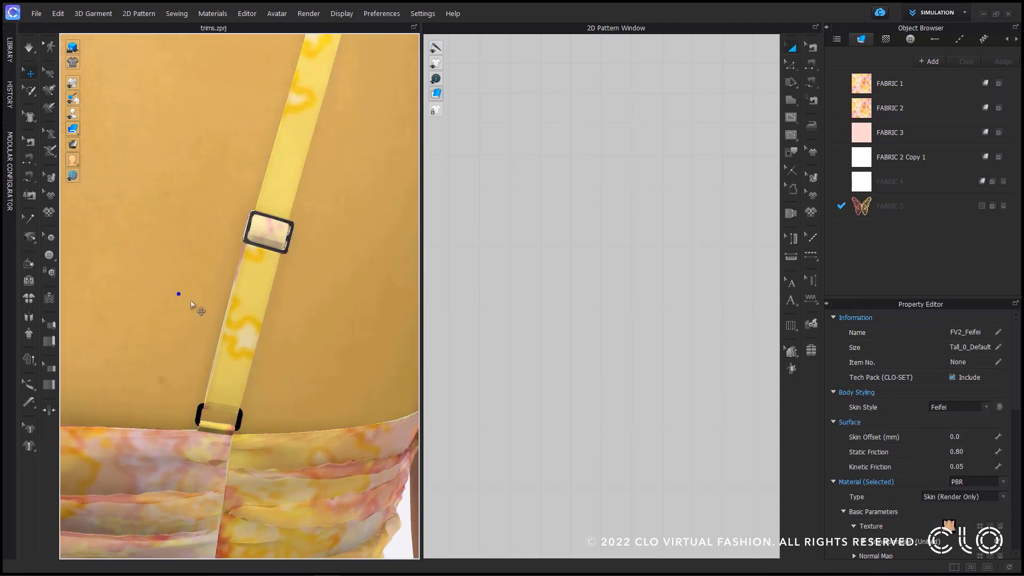
# Copy the butterfly trim on the front of the skirt
pyautogui.scroll(-3, 191, 304)
pyautogui.moveTo(192, 304); pyautogui.dragTo(283, 302, button='middle')
pyautogui.press('2')
pyautogui.scroll(4, 226, 270)
pyautogui.scroll(3, 283, 302)
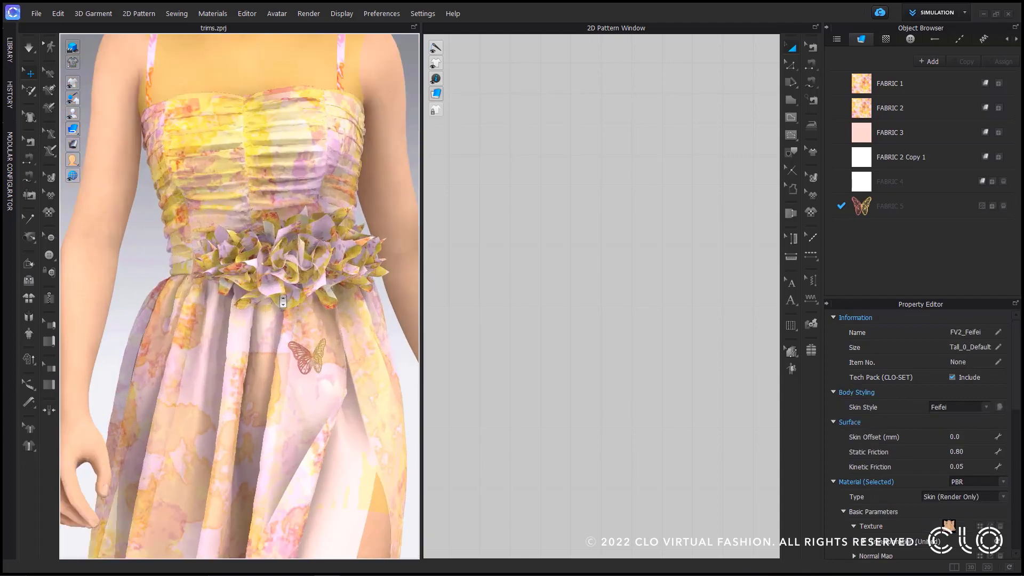
pyautogui.scroll(2, 283, 301)
pyautogui.click(313, 354)
pyautogui.rightClick(315, 358)
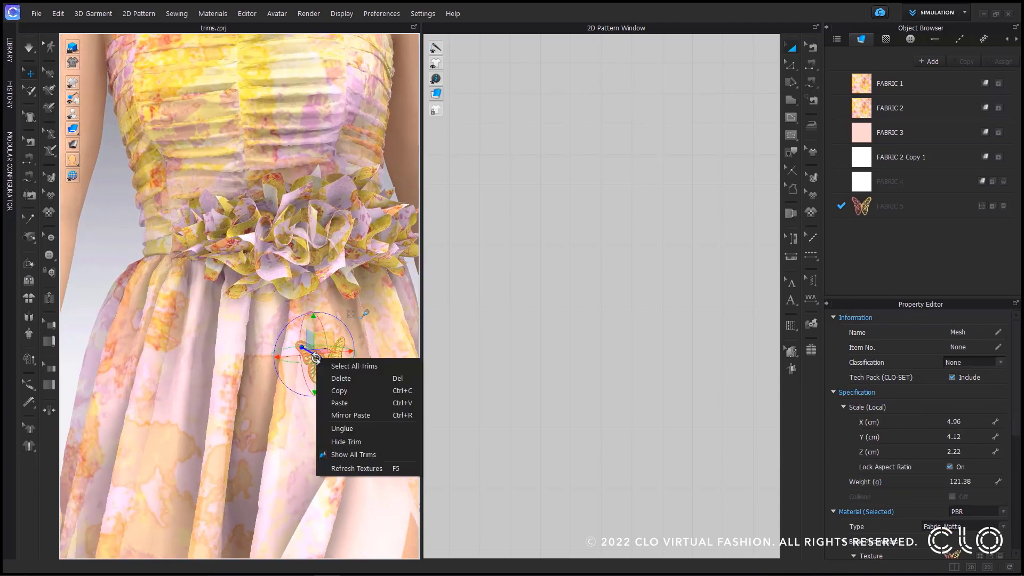
pyautogui.click(351, 392)
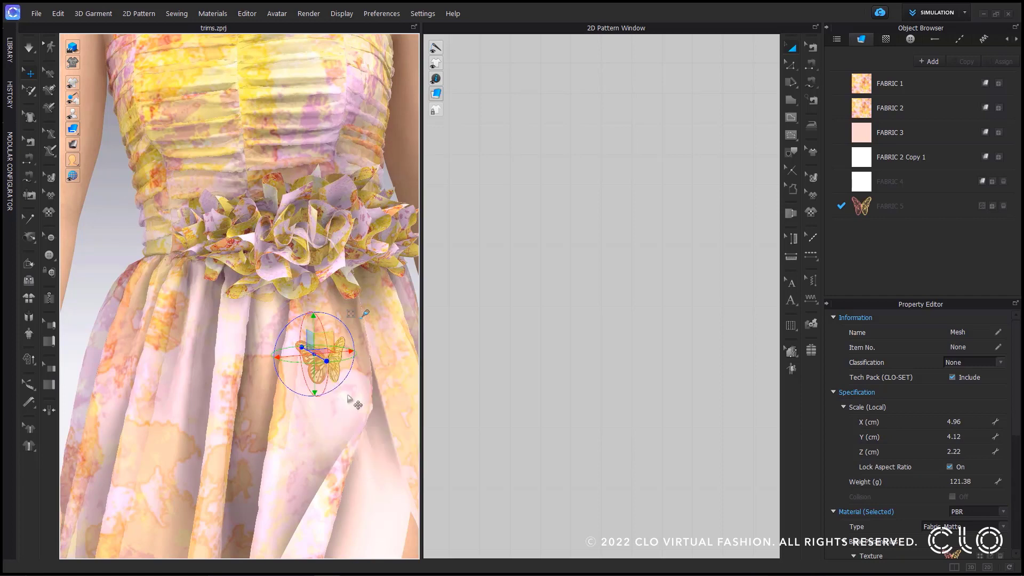
# Mirror paste the butterfly onto the skirt beside the original and rotate the copy to sit along the folds
pyautogui.rightClick(261, 368)
pyautogui.click(313, 62)
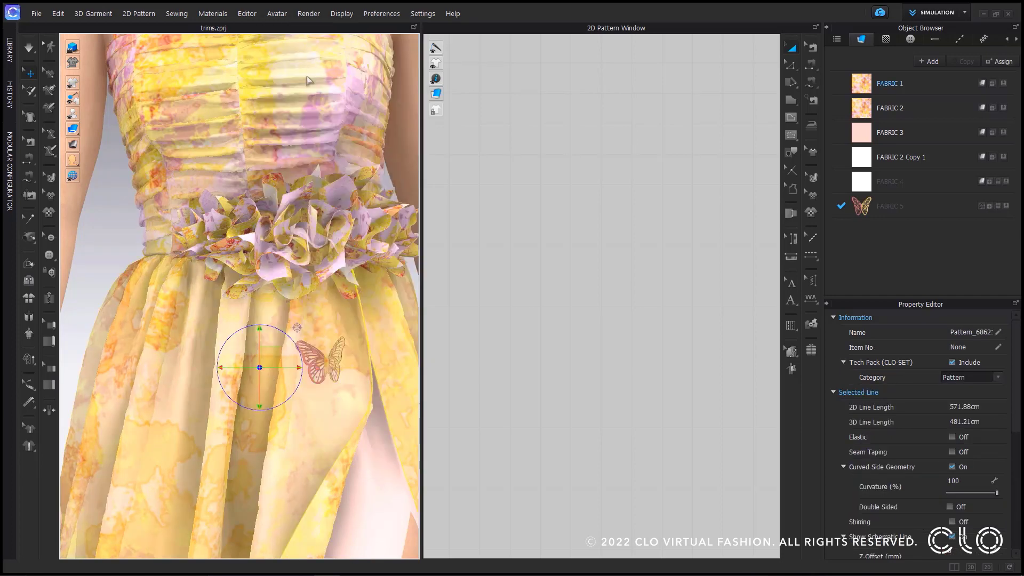
pyautogui.click(233, 338)
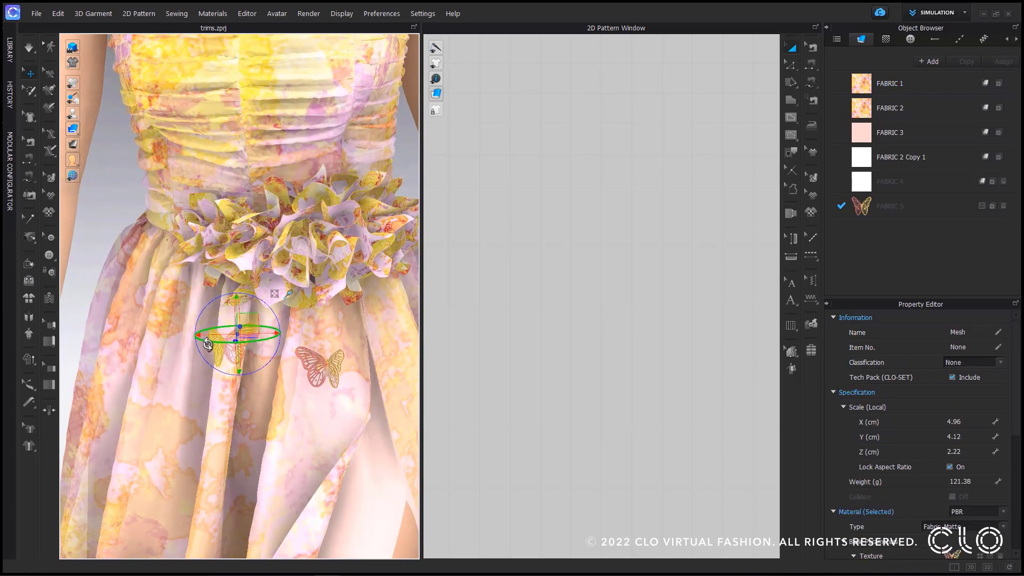
pyautogui.moveTo(208, 344); pyautogui.dragTo(257, 327)
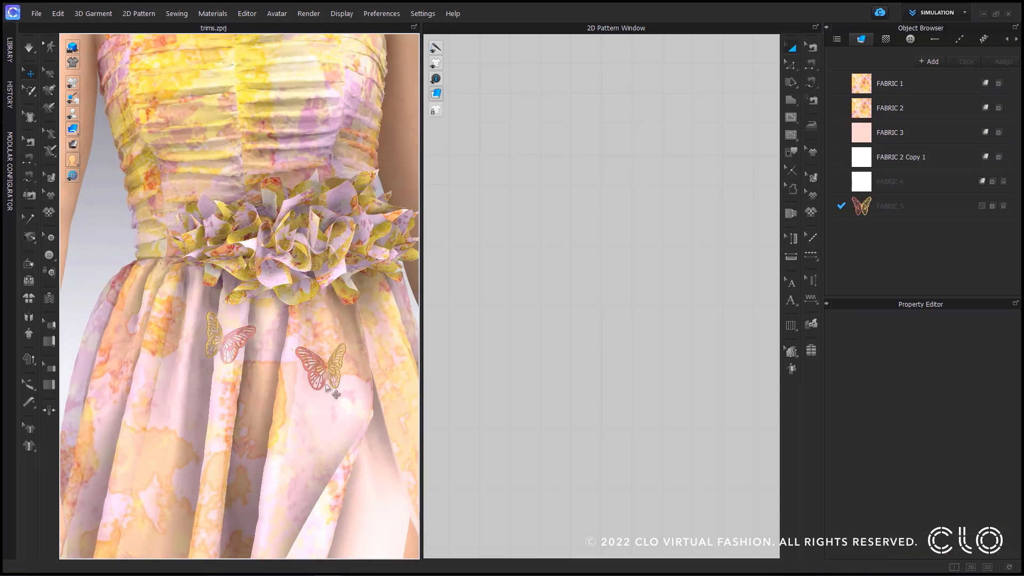
pyautogui.press('2')
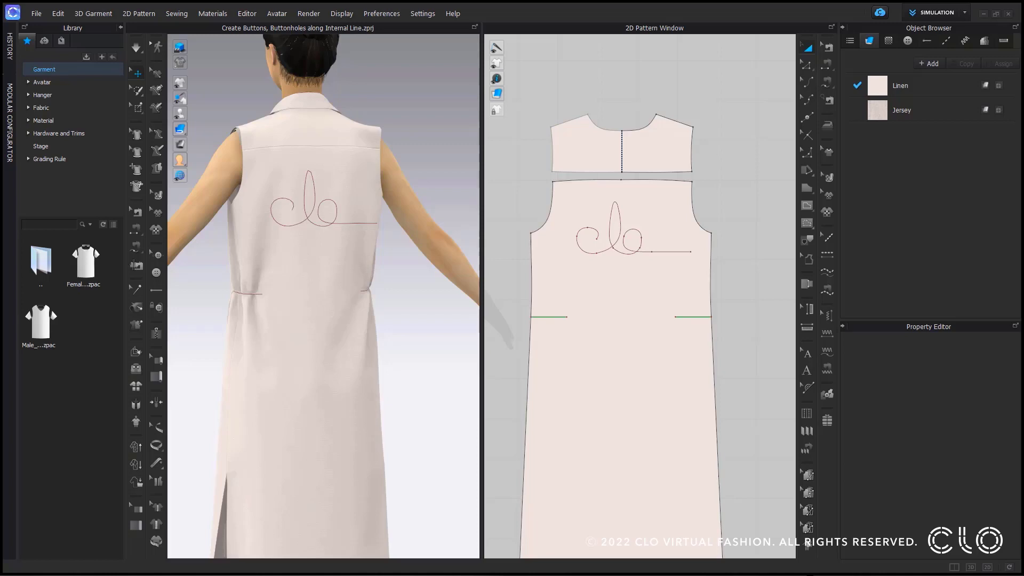
# Start creating buttons along the script "clo" internal line on the back pattern, using the Distribute type
pyautogui.click(641, 211)
pyautogui.click(621, 224)
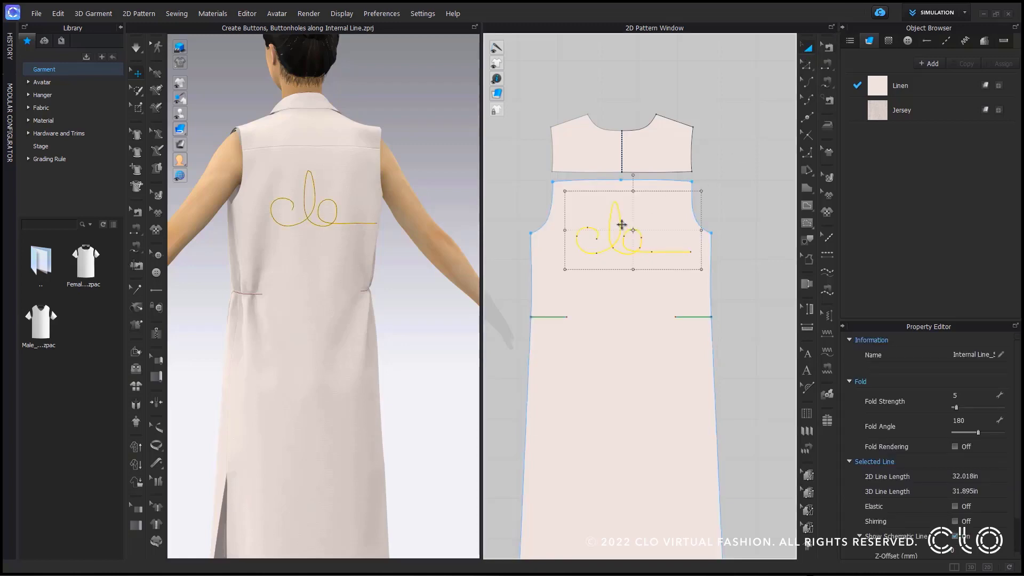
pyautogui.click(155, 272)
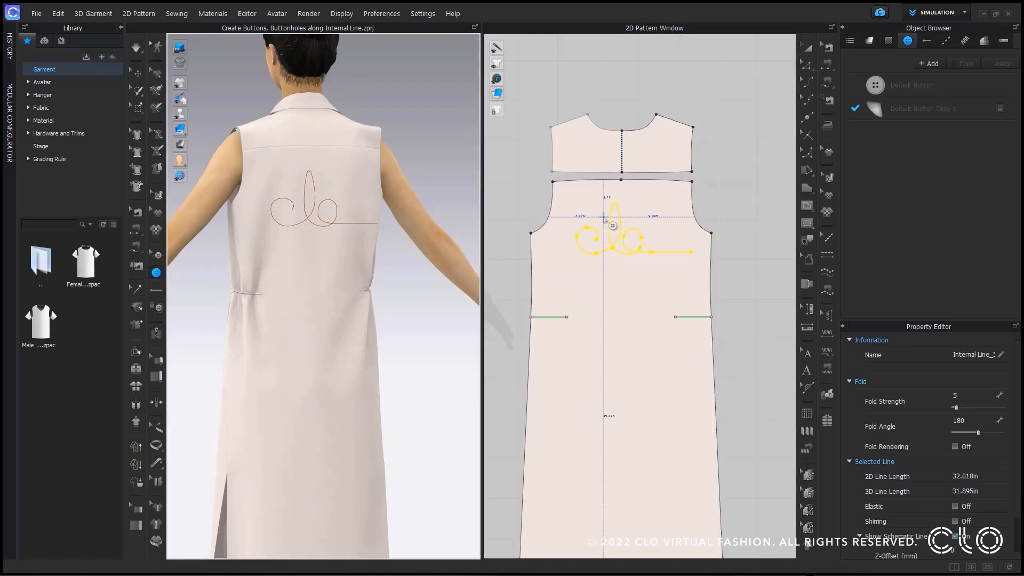
pyautogui.click(621, 232)
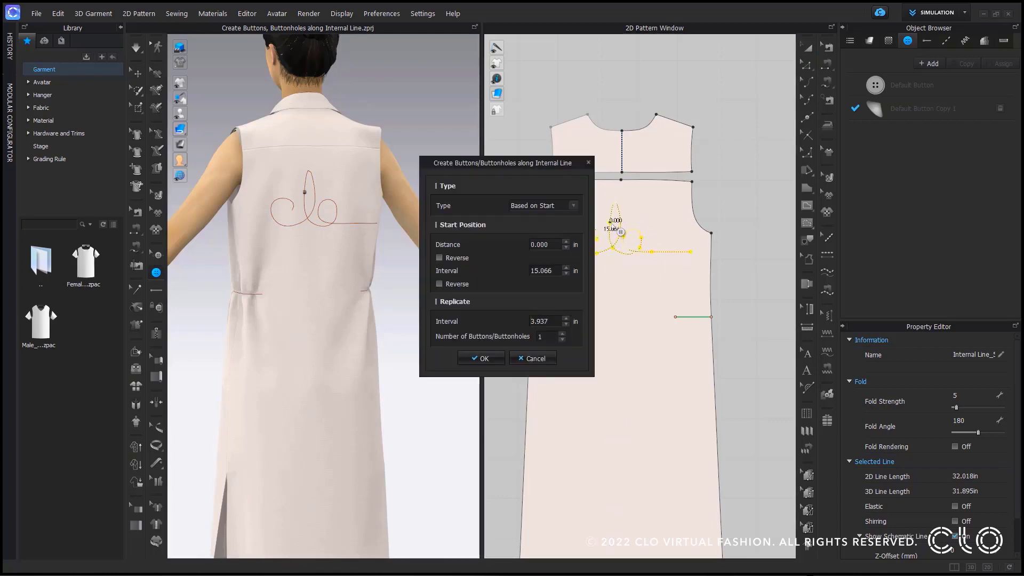
pyautogui.moveTo(516, 162); pyautogui.dragTo(462, 140)
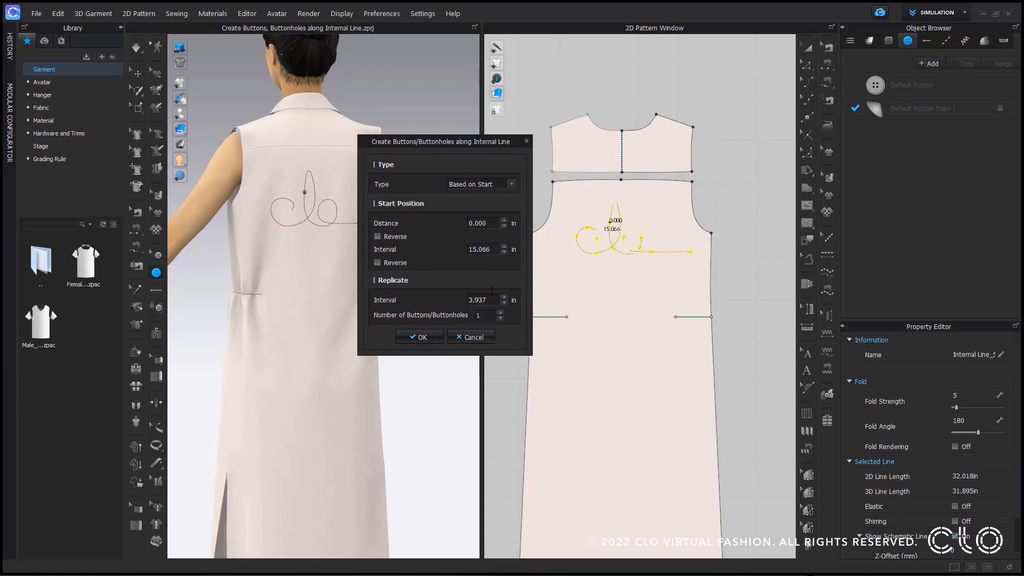
pyautogui.click(501, 185)
pyautogui.click(486, 199)
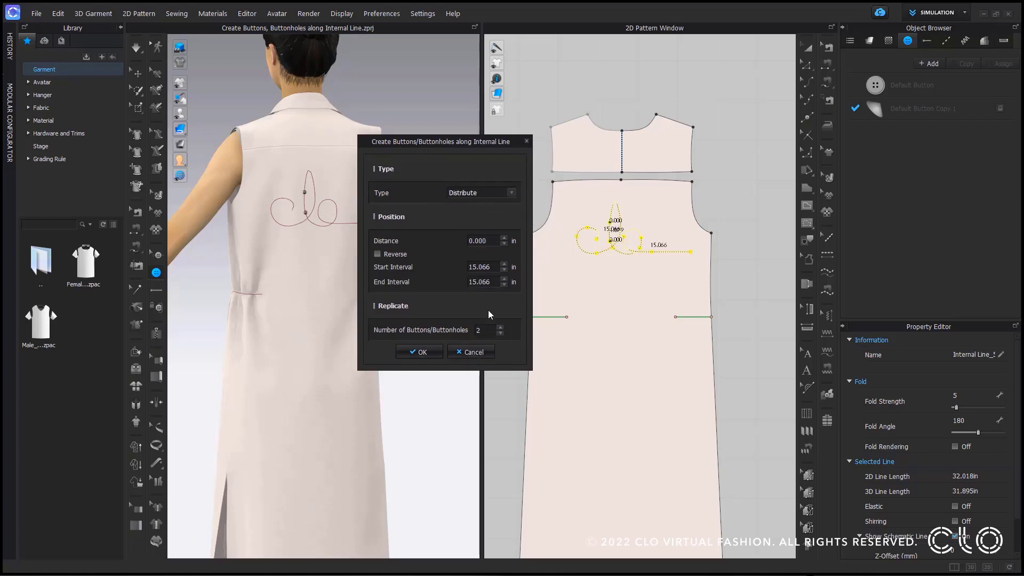
# Set the start and end intervals to 0.25 in and create 50 buttons along the internal line
pyautogui.doubleClick(491, 267)
pyautogui.write('.25')
pyautogui.doubleClick(496, 281)
pyautogui.write('.25')
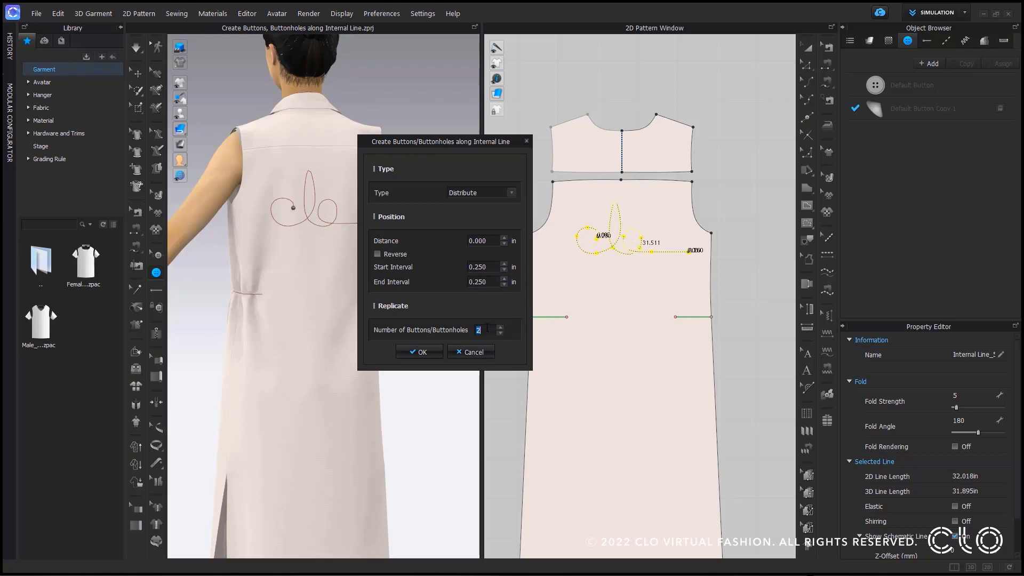
pyautogui.doubleClick(485, 330)
pyautogui.write('50')
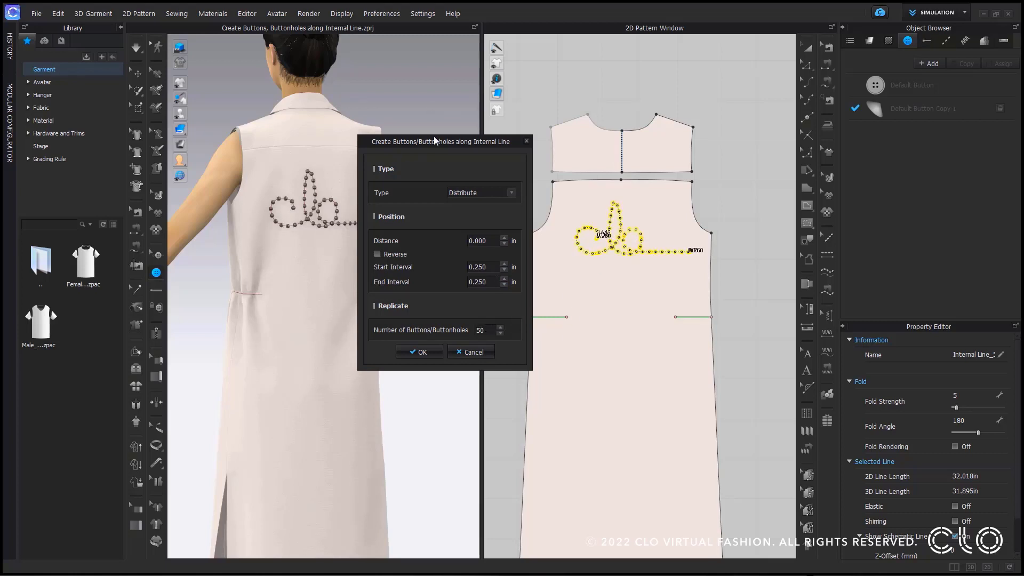
pyautogui.moveTo(437, 142); pyautogui.dragTo(452, 143)
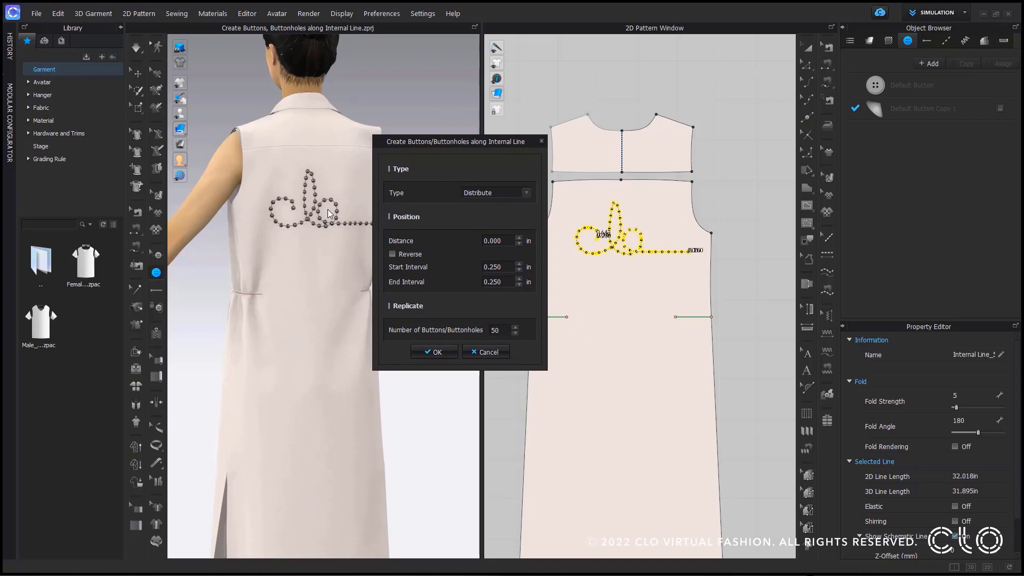
pyautogui.click(436, 353)
# Set the width of the Default Button Copy 1 style to 18 L and inspect the buttons on the garment's back
pyautogui.scroll(5, 347, 262)
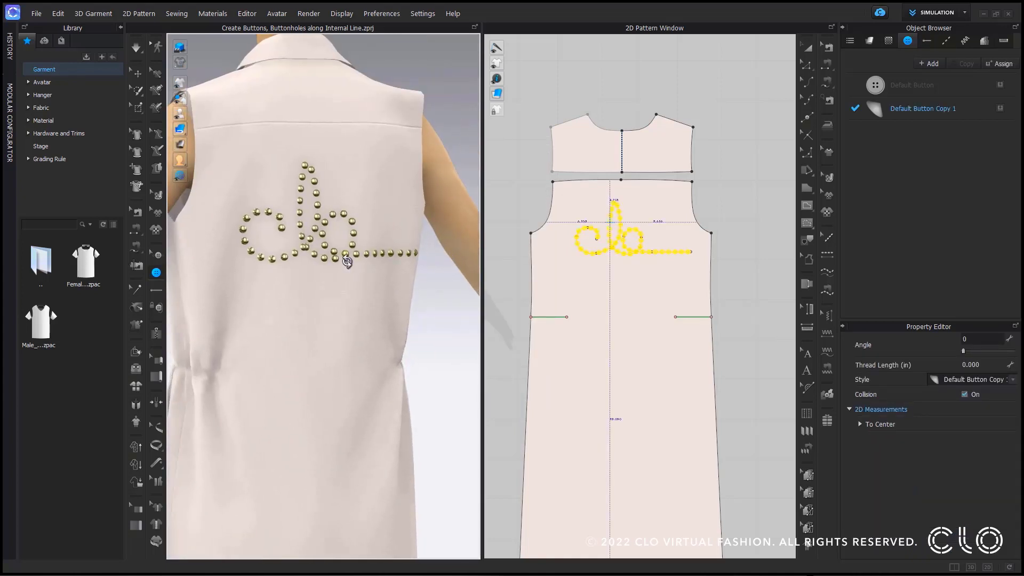
pyautogui.click(938, 110)
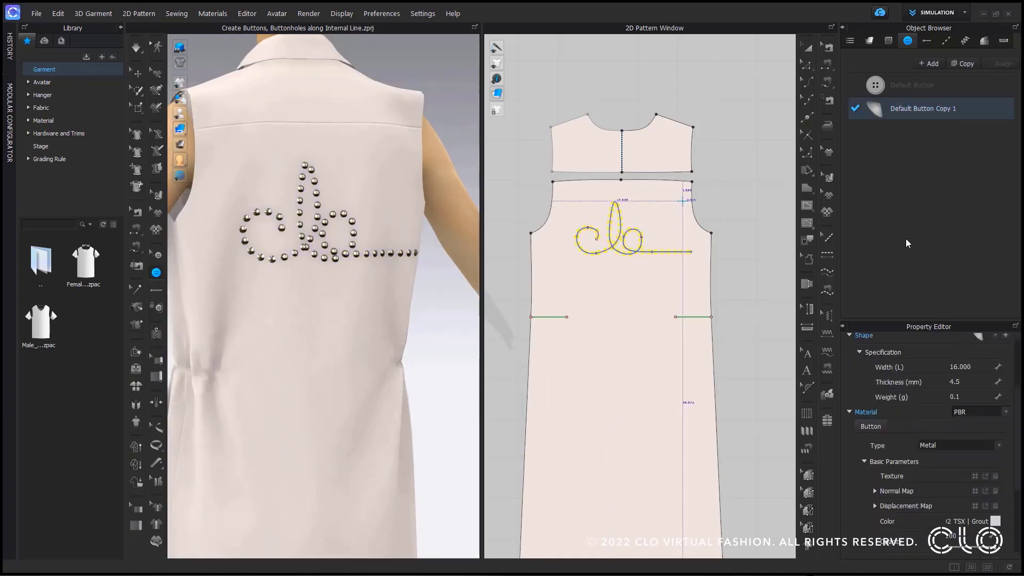
pyautogui.doubleClick(982, 366)
pyautogui.write('18')
pyautogui.press('Return')
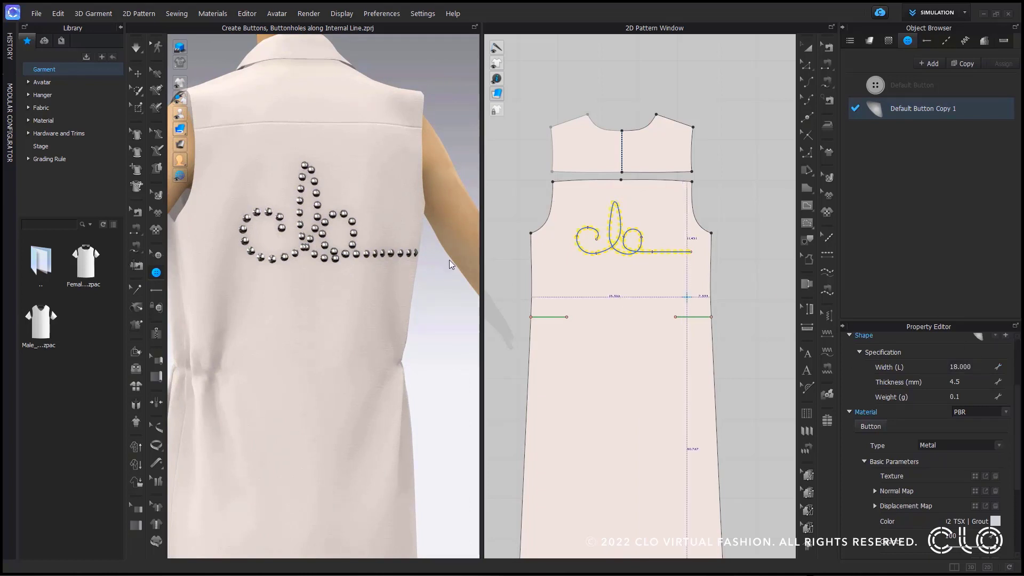
pyautogui.moveTo(320, 250)
pyautogui.mouseDown(button='right')
pyautogui.moveTo(304, 250)
pyautogui.moveTo(314, 252)
pyautogui.mouseUp(button='right')
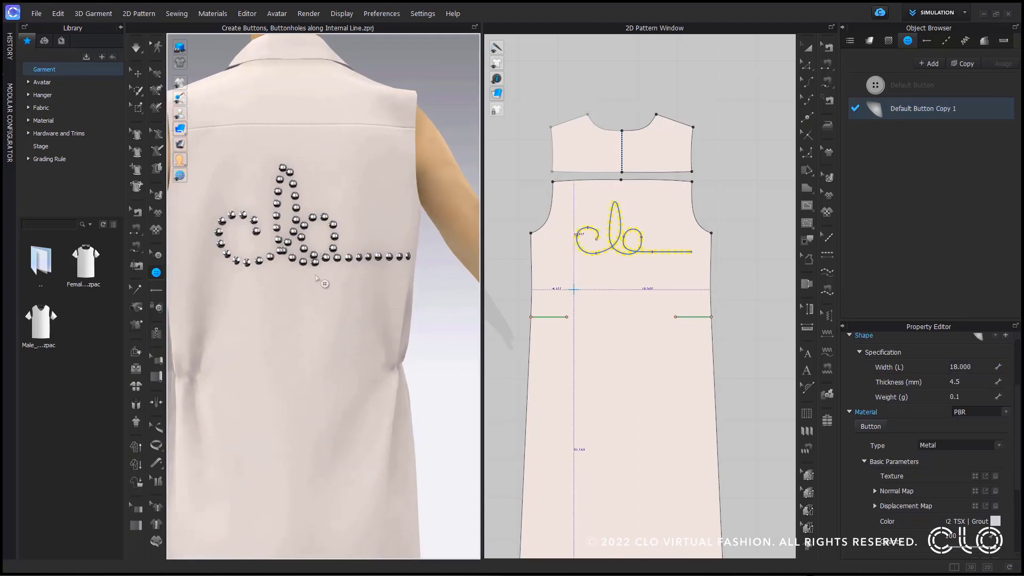
pyautogui.moveTo(451, 374); pyautogui.dragTo(298, 254, button='right')
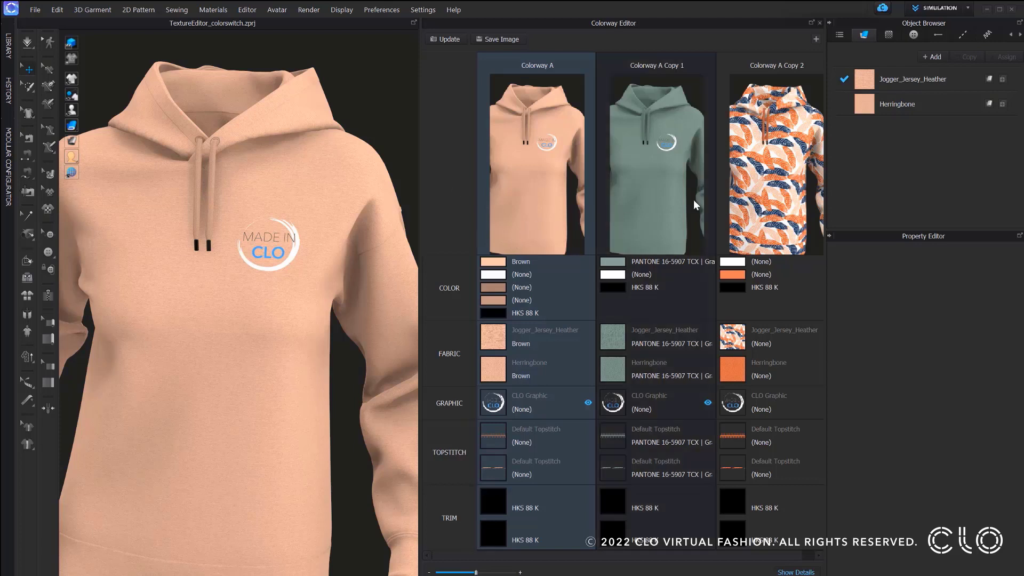
# Open the CLO Graphic's texture in the Texture Editor and select its image layer
pyautogui.click(888, 34)
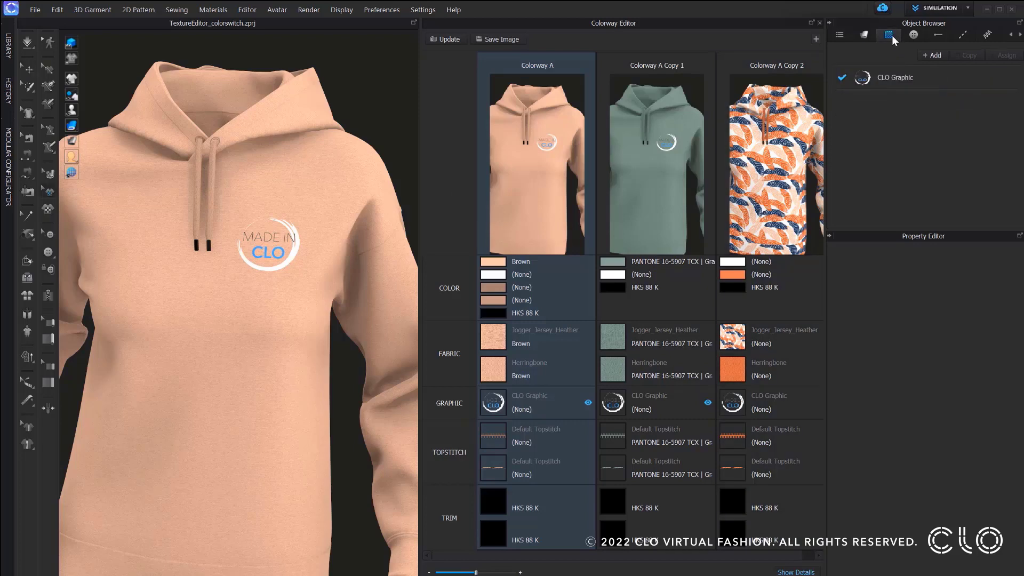
pyautogui.click(894, 80)
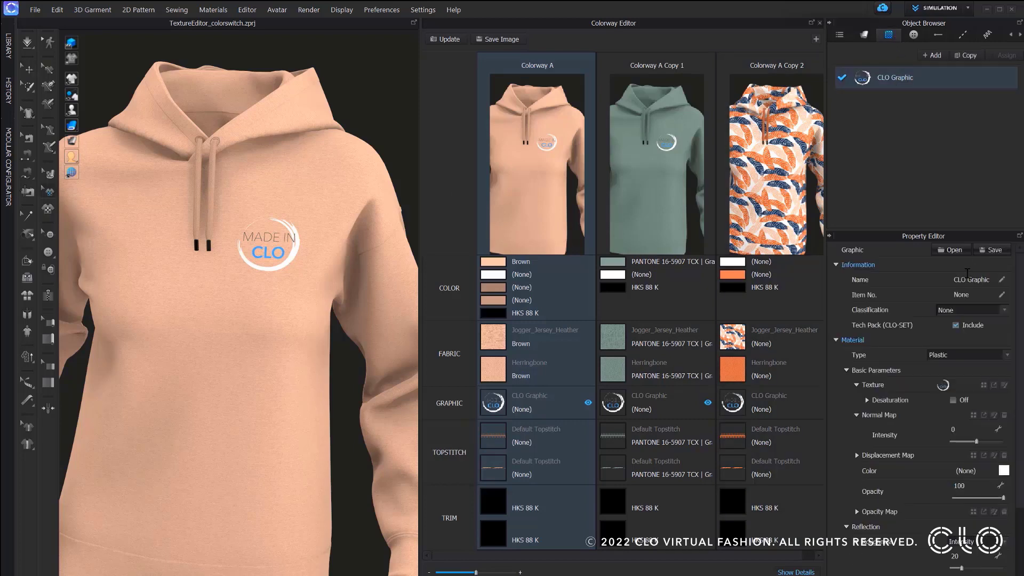
pyautogui.click(1004, 384)
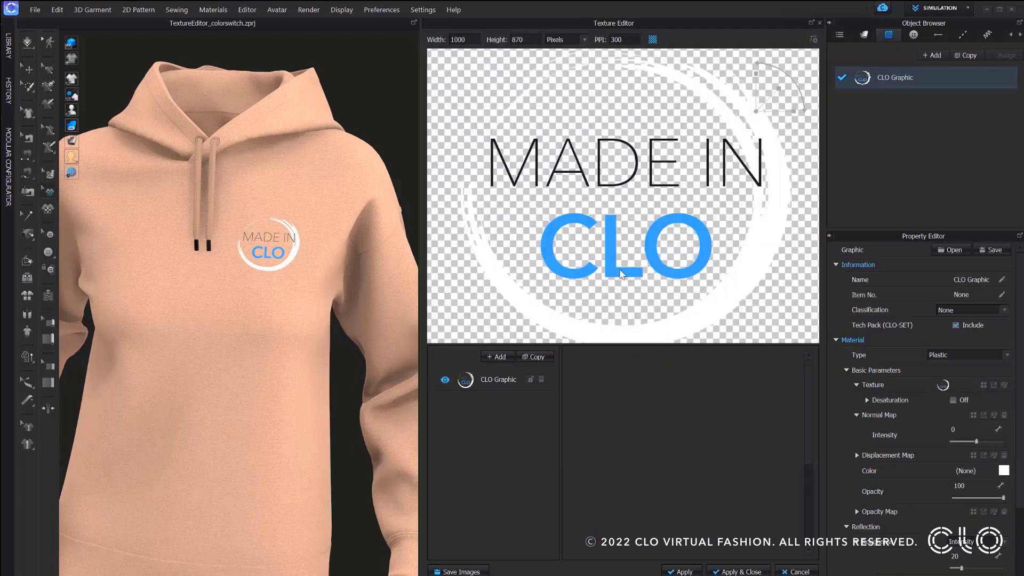
pyautogui.click(491, 379)
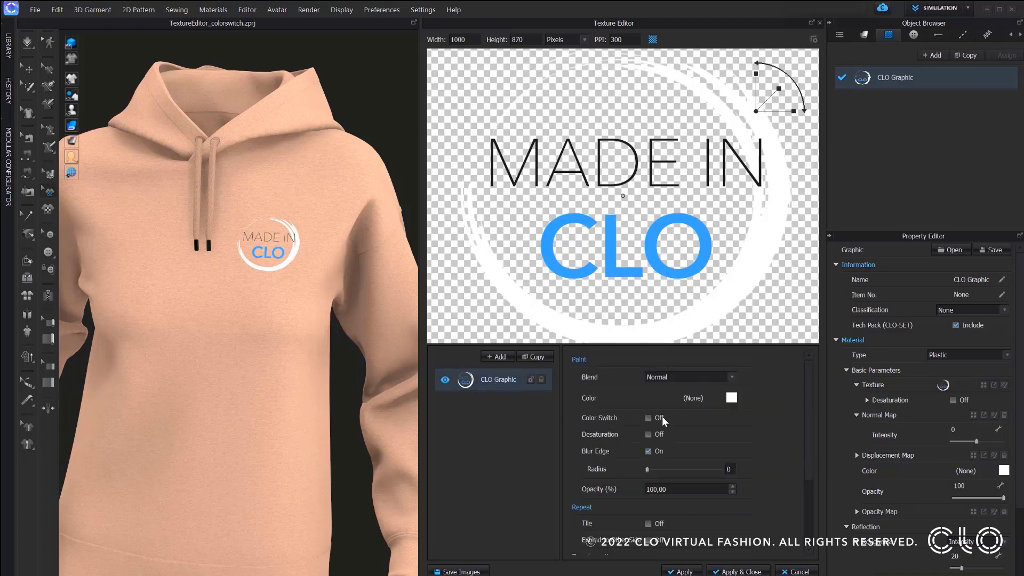
# Turn on Color Switch for the graphic layer and set the number of sub colors to 3
pyautogui.click(647, 418)
pyautogui.doubleClick(646, 436)
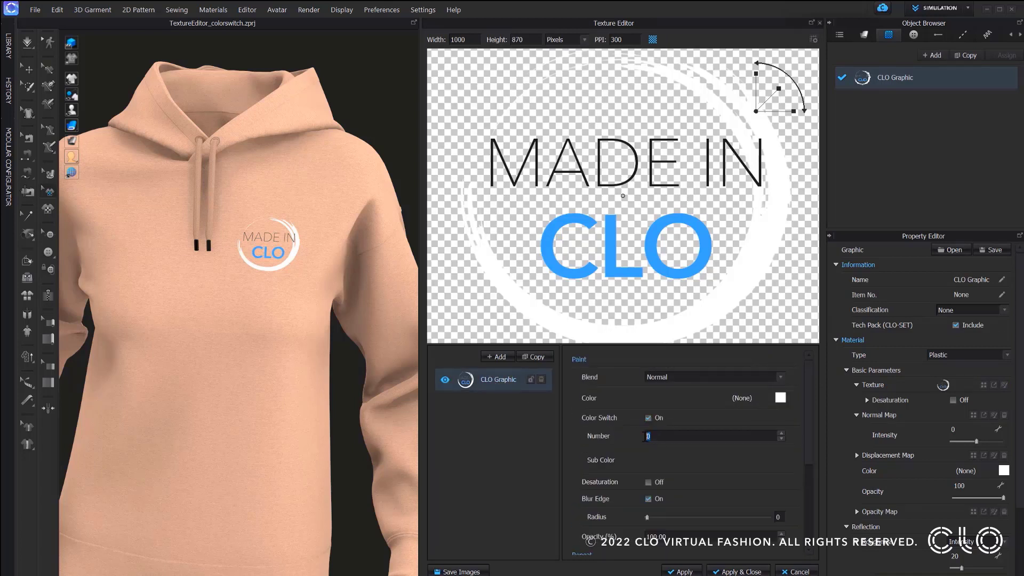
pyautogui.write('3')
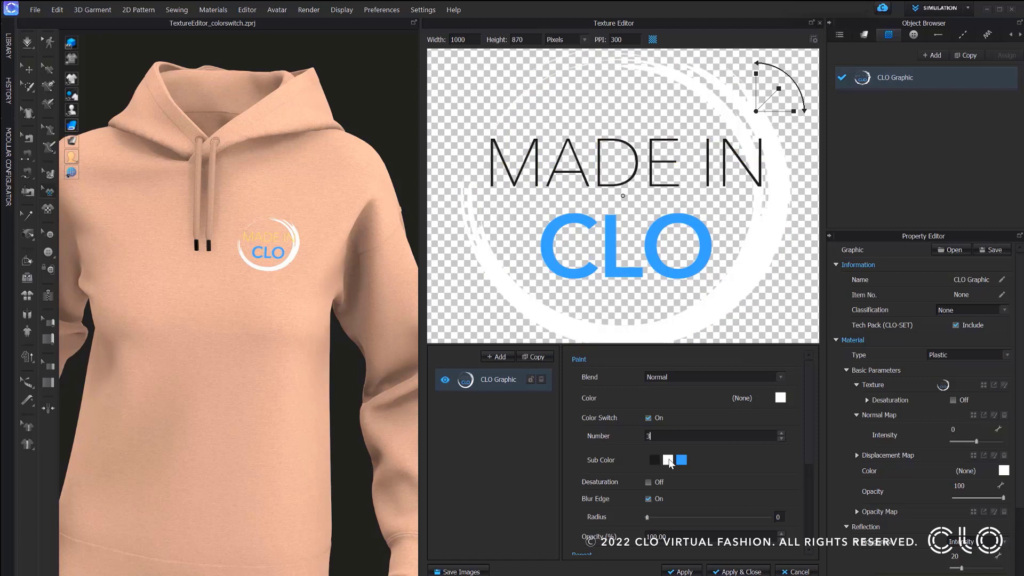
# Change the white ring's sub color to the saved orange #FFA178 and apply the texture to Colorway A
pyautogui.click(667, 460)
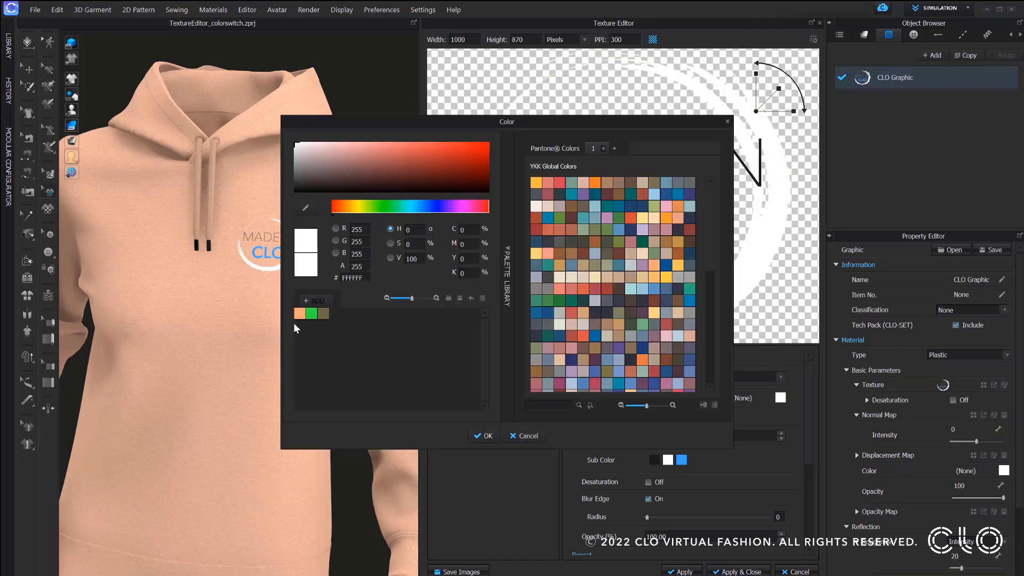
pyautogui.click(300, 314)
pyautogui.moveTo(366, 123)
pyautogui.mouseDown()
pyautogui.moveTo(283, 324)
pyautogui.moveTo(274, 375)
pyautogui.moveTo(225, 340)
pyautogui.moveTo(200, 172)
pyautogui.mouseUp()
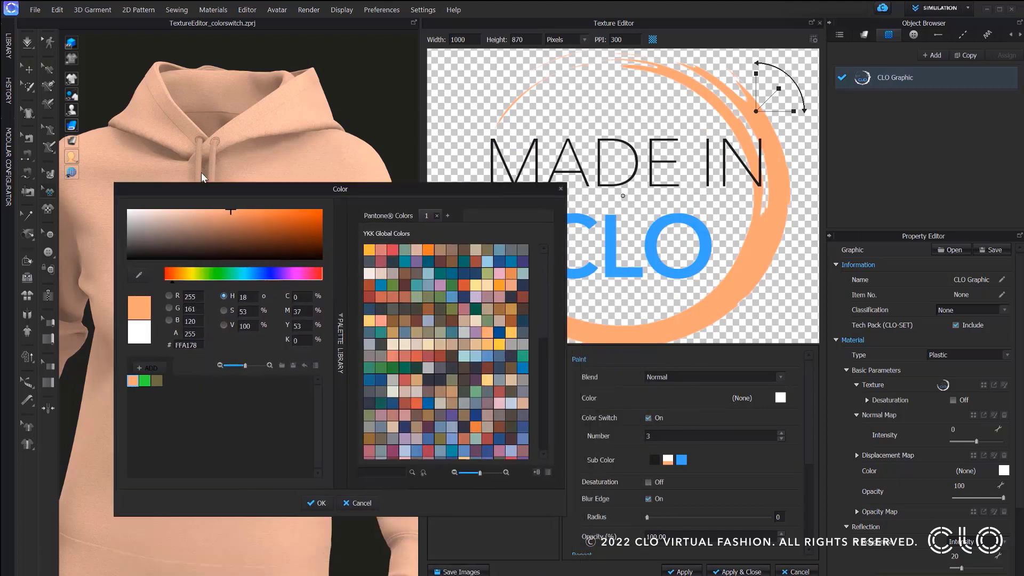
pyautogui.click(317, 503)
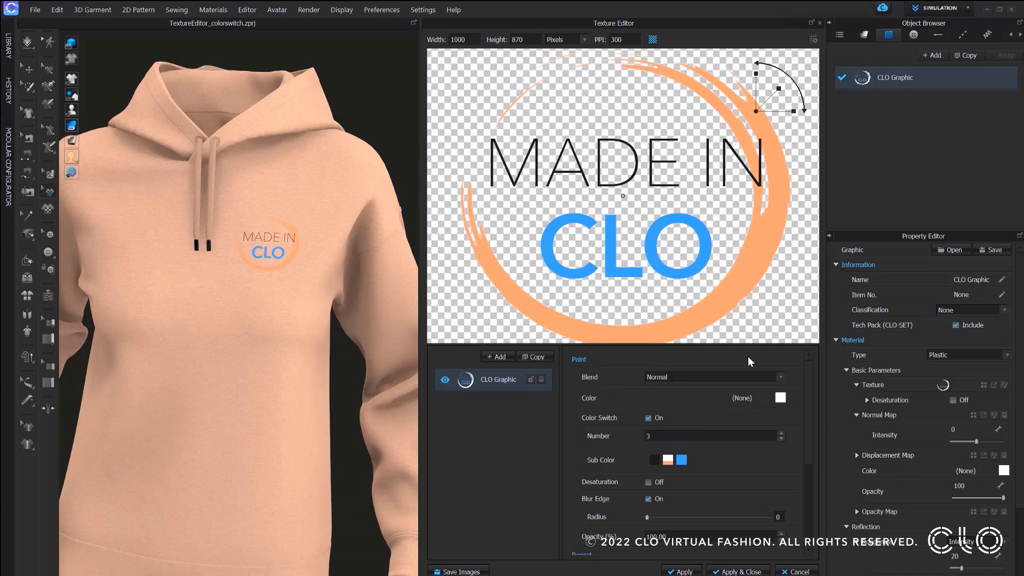
pyautogui.click(746, 572)
pyautogui.click(747, 572)
pyautogui.click(746, 572)
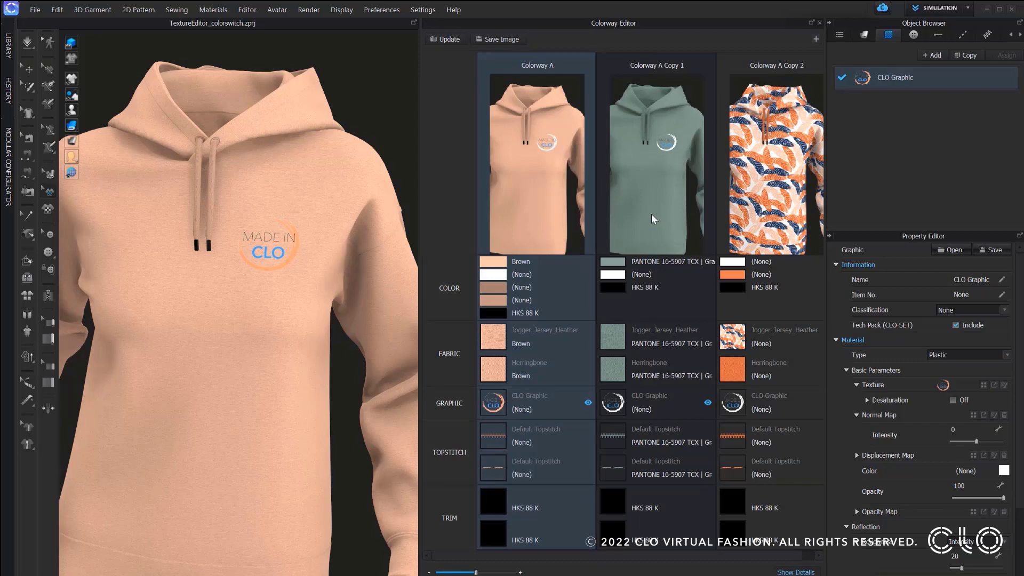
# Activate Colorway A Copy 1 and enable Color Switch with 3 sub colors on its CLO Graphic texture
pyautogui.click(673, 216)
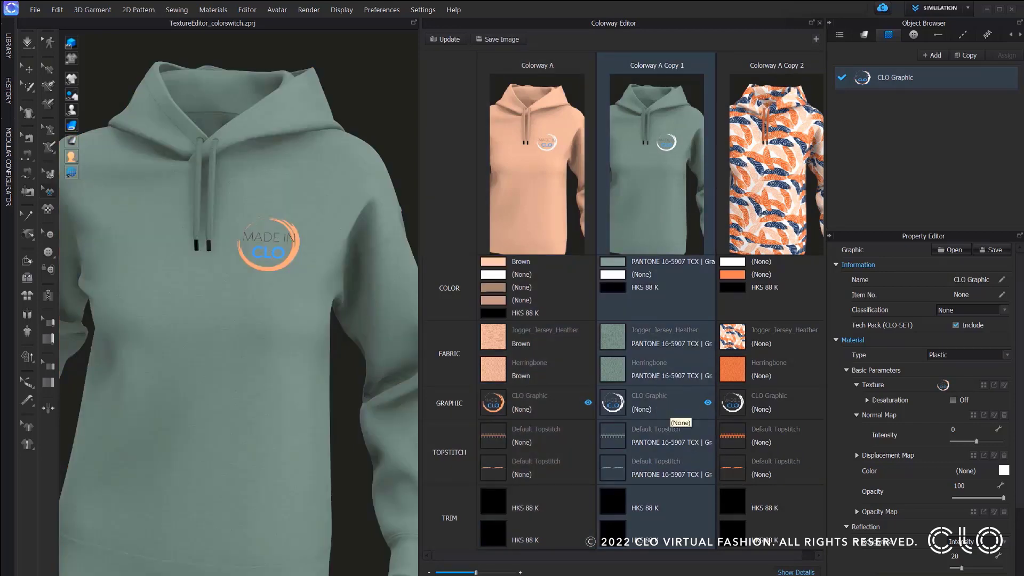
pyautogui.click(1005, 385)
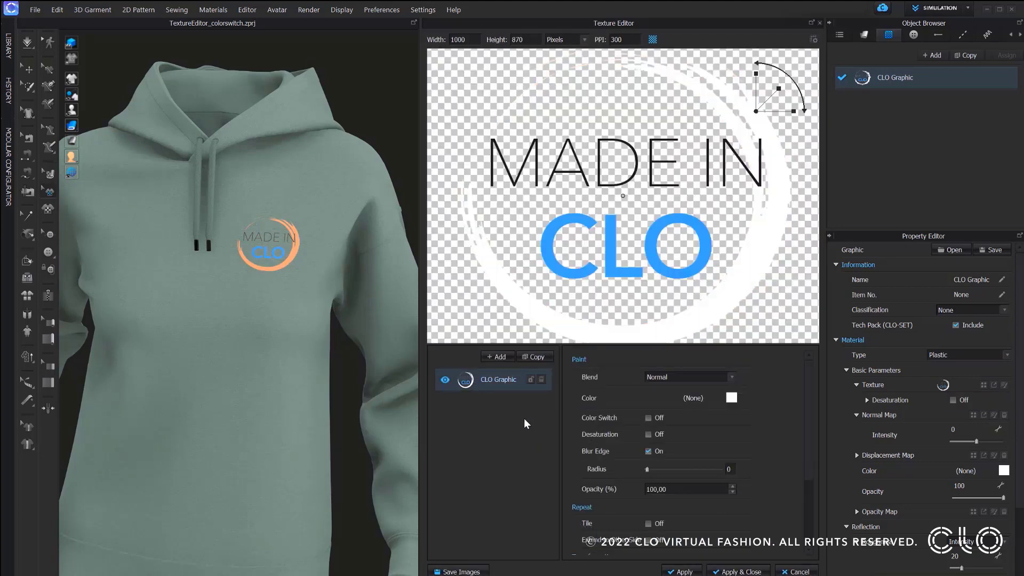
pyautogui.click(648, 417)
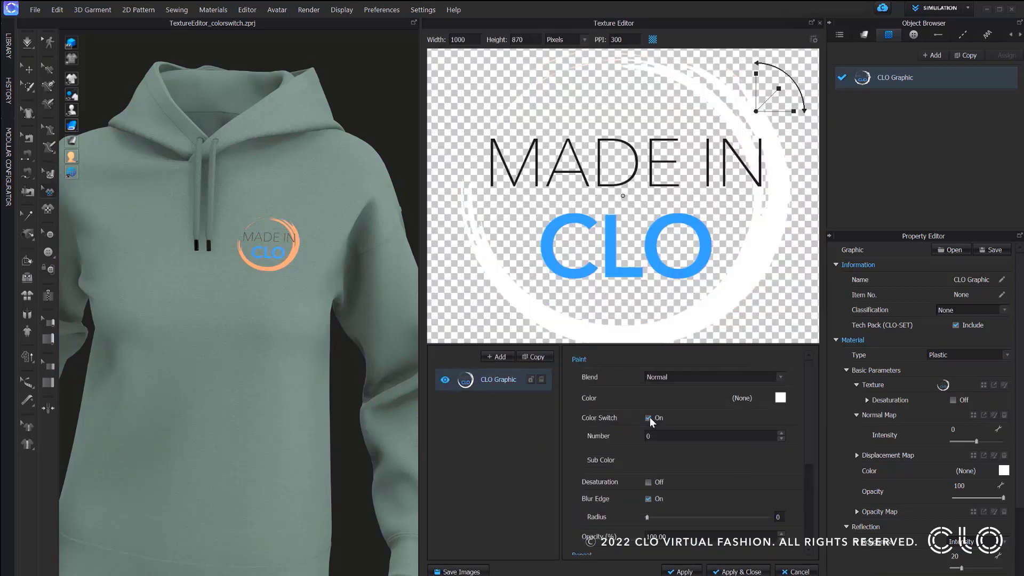
pyautogui.doubleClick(642, 436)
pyautogui.write('3')
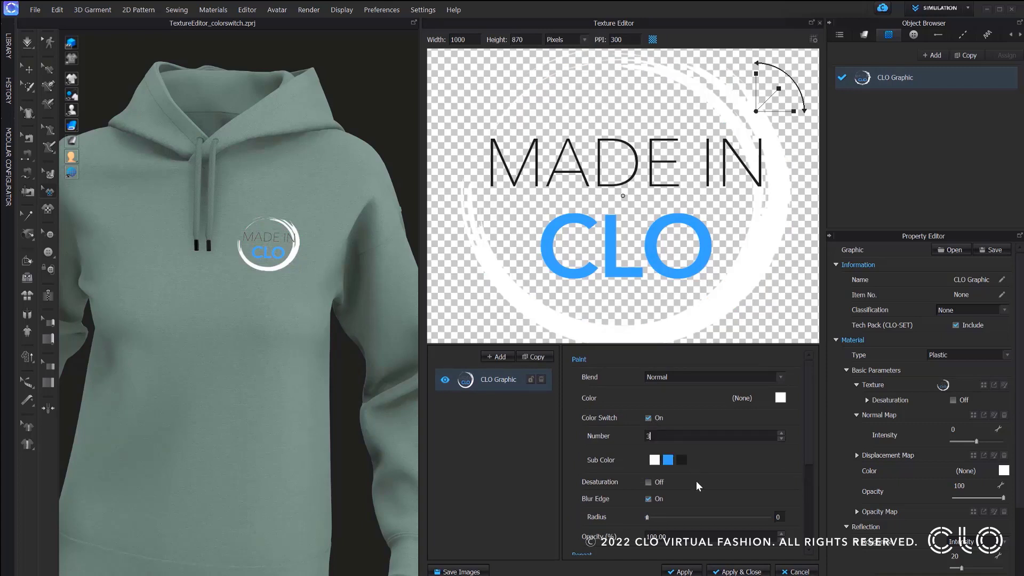
# Replace the white ring's sub color with the saved olive #6B6D40
pyautogui.click(654, 461)
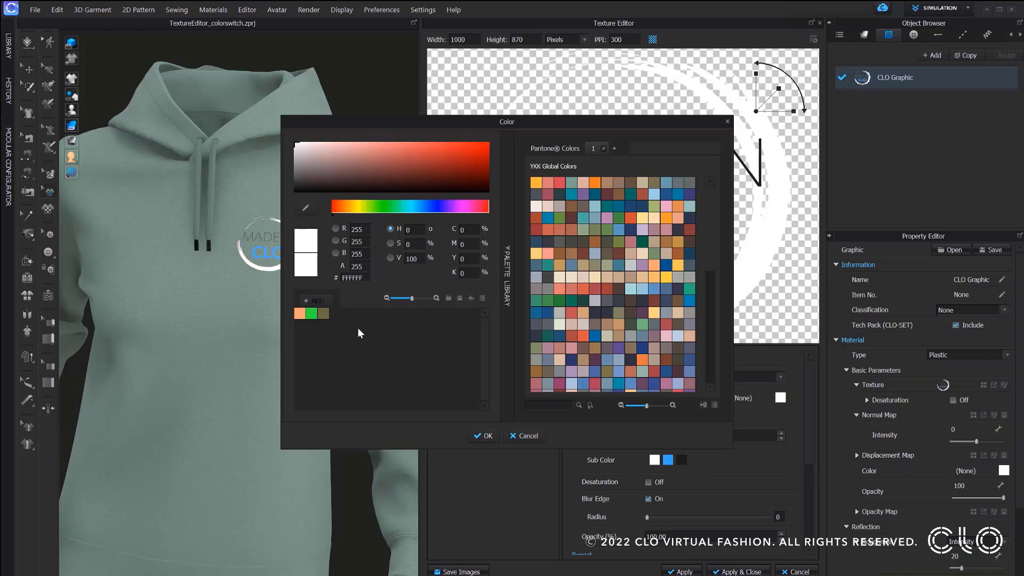
pyautogui.click(323, 312)
pyautogui.moveTo(371, 122); pyautogui.dragTo(437, 141)
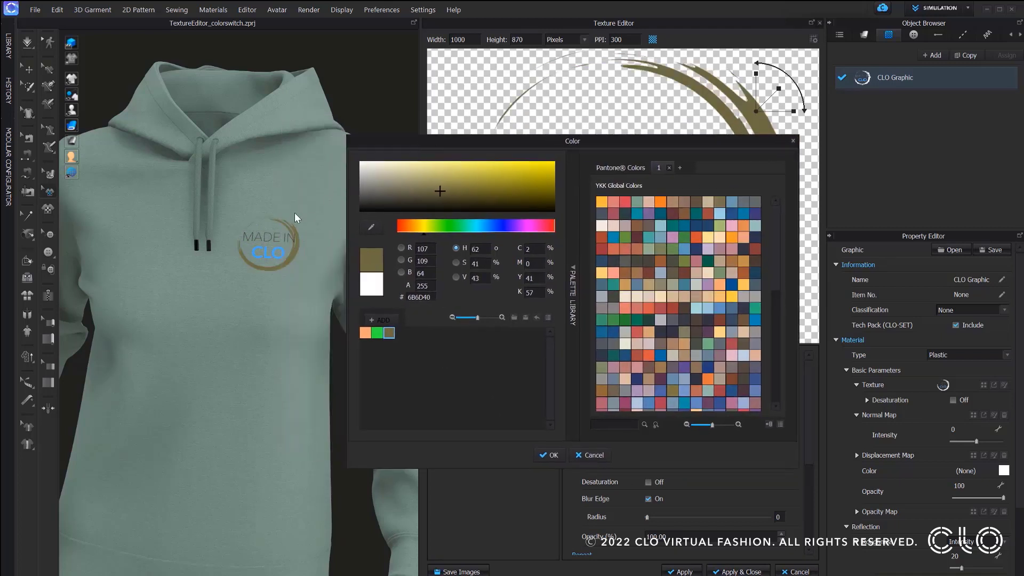
pyautogui.click(553, 456)
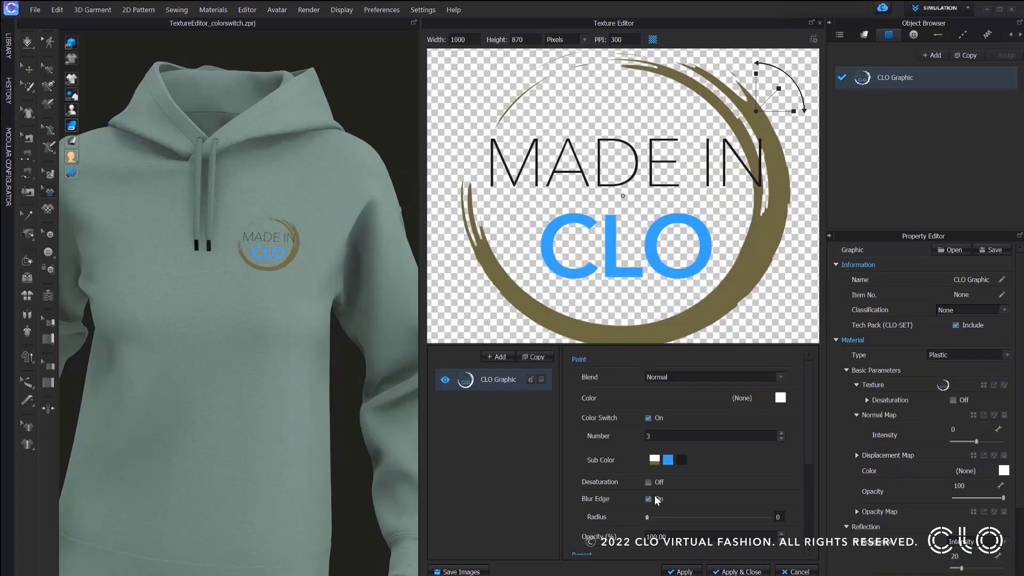
# Recolor the blue CLO lettering to orange #FFA178 and apply the texture, refreshing the colorway thumbnails
pyautogui.click(668, 459)
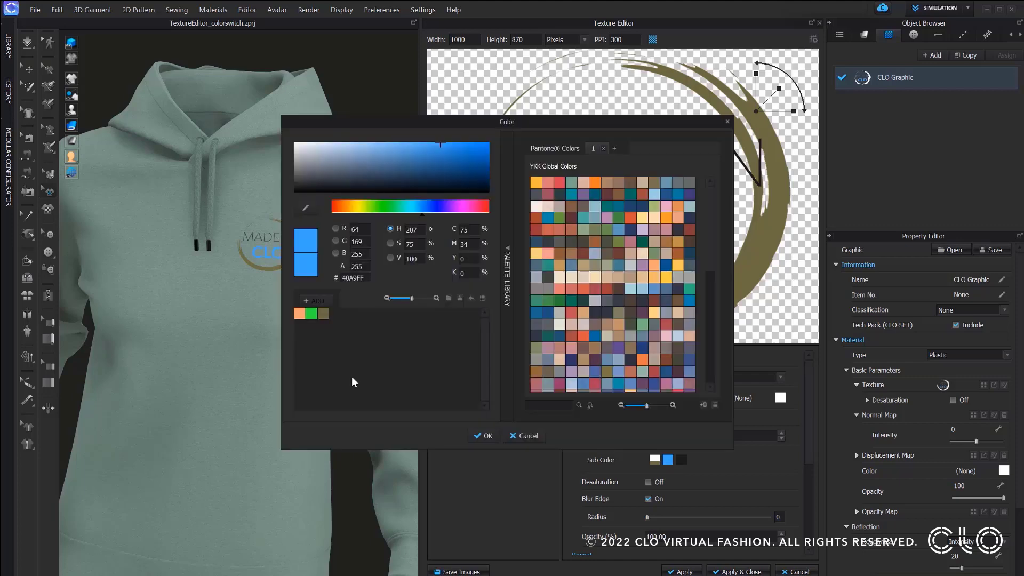
pyautogui.click(299, 315)
pyautogui.moveTo(349, 123); pyautogui.dragTo(171, 296)
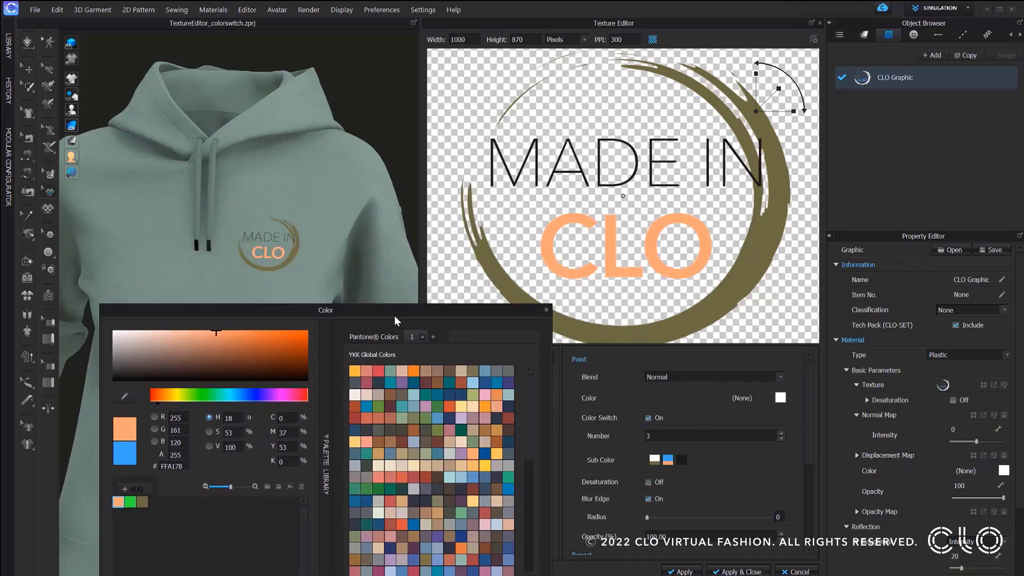
pyautogui.moveTo(393, 291); pyautogui.dragTo(376, 132)
pyautogui.click(292, 447)
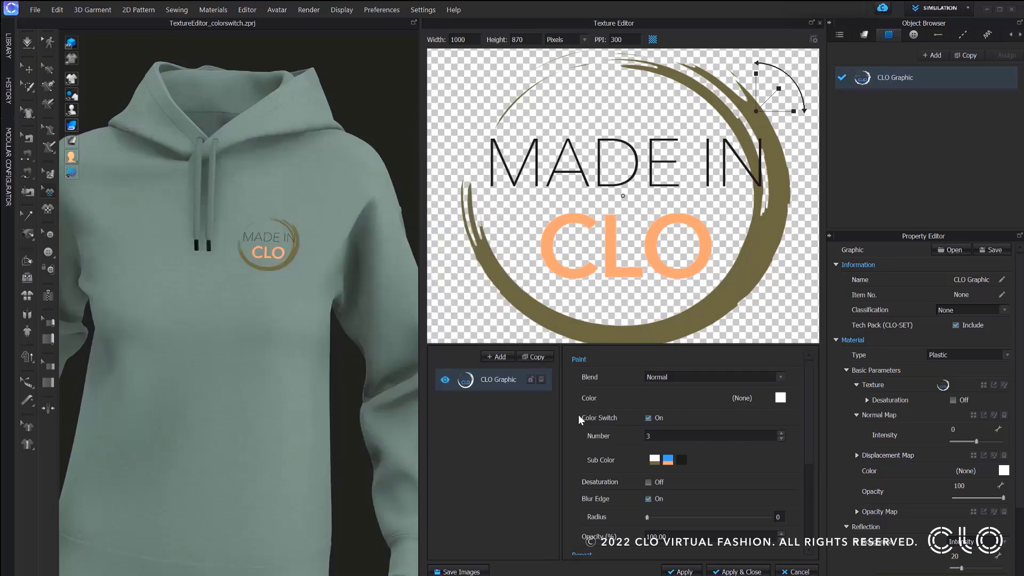
pyautogui.click(737, 571)
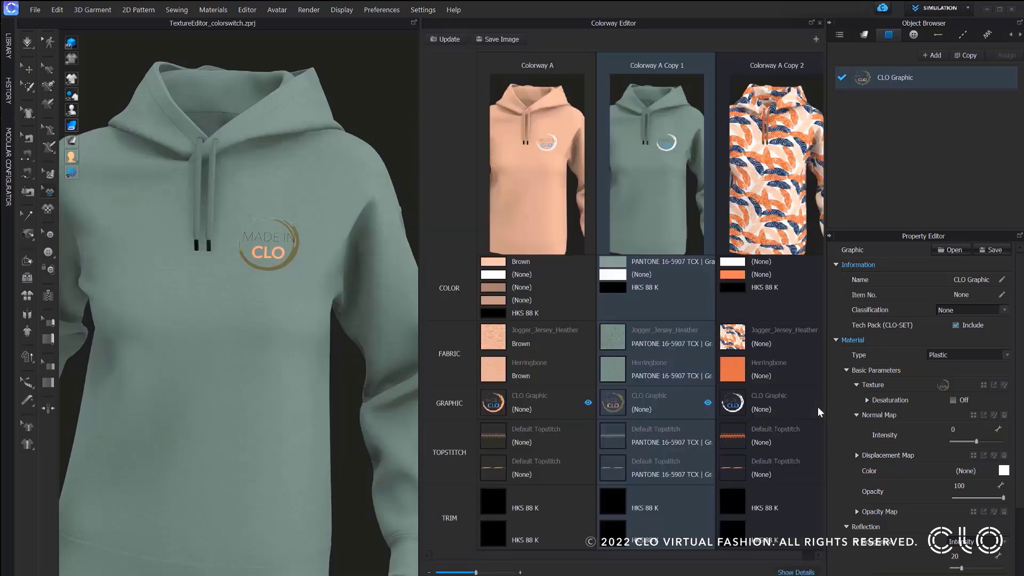
pyautogui.click(449, 40)
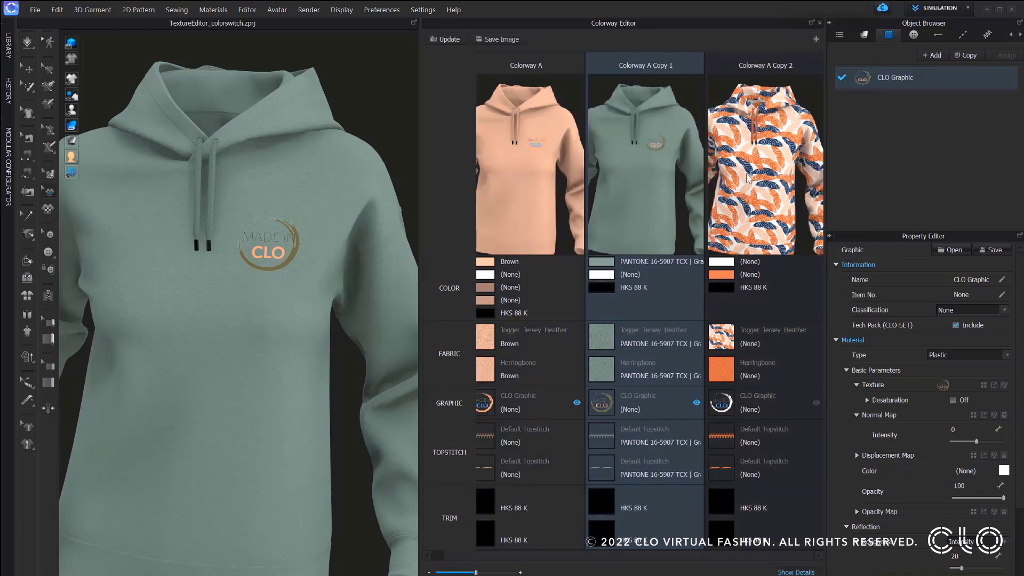
# Activate Colorway A Copy 2 and open the Jogger_Jersey_Heather fabric's leaf pattern texture in the Texture Editor
pyautogui.click(768, 167)
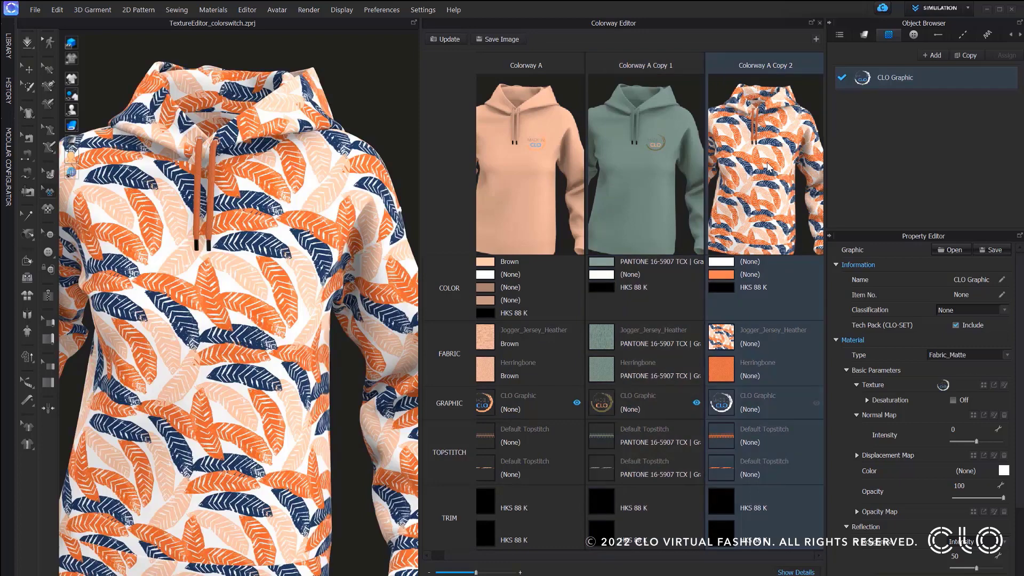
pyautogui.click(864, 35)
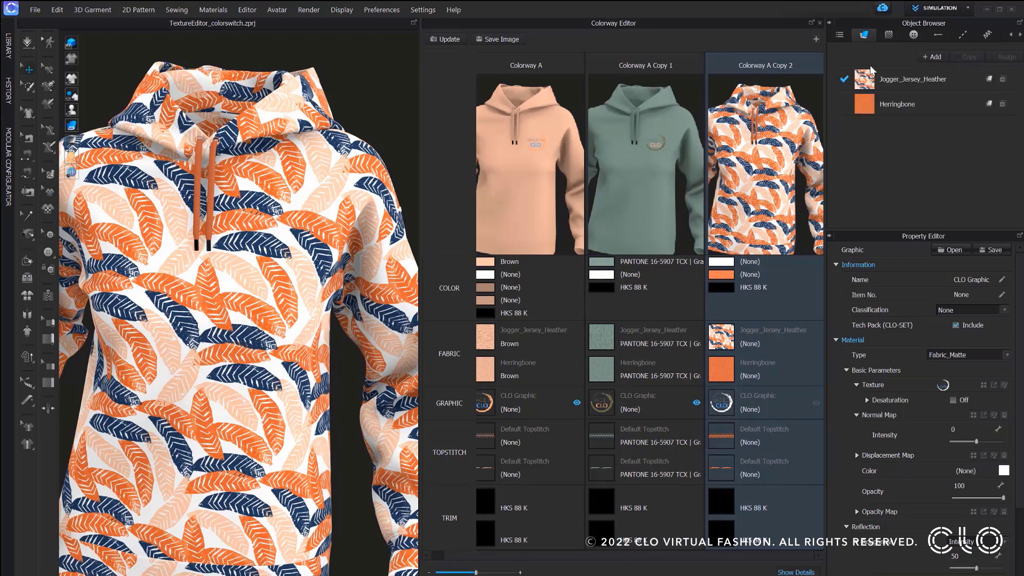
pyautogui.click(719, 342)
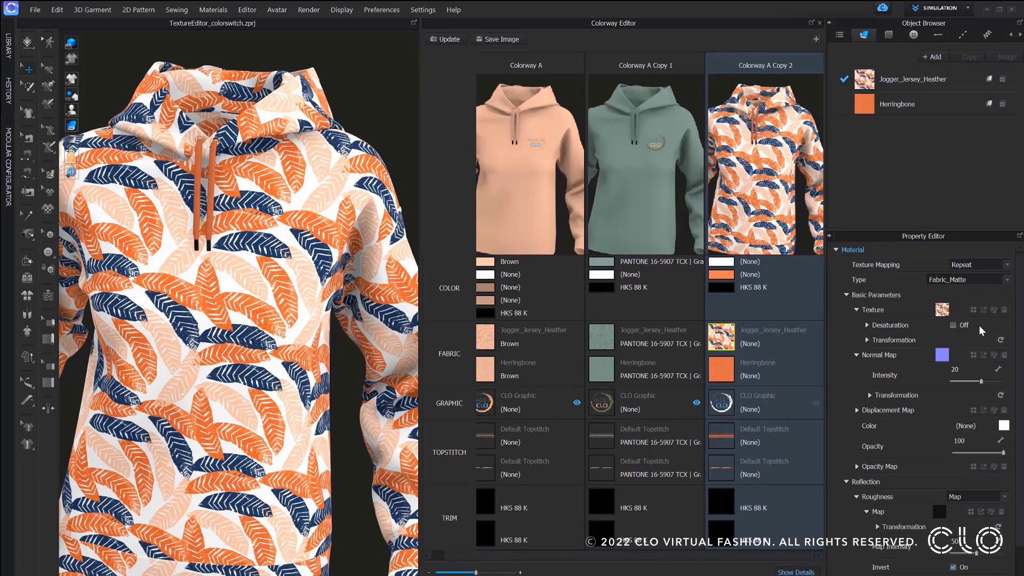
pyautogui.click(994, 309)
pyautogui.click(485, 377)
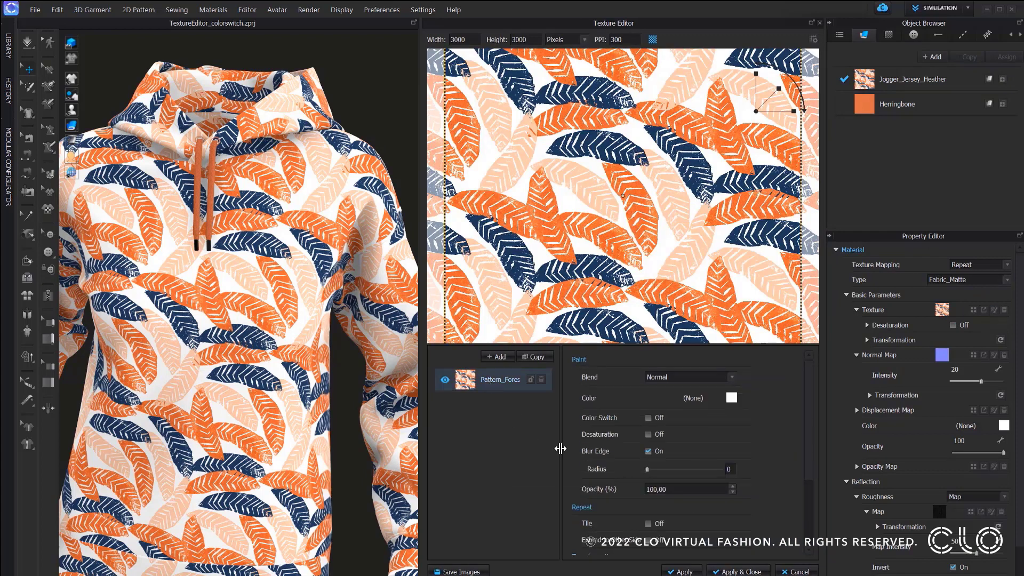
# Enable Color Switch on the leaf pattern layer with 4 sub colors and set the Blur Edge radius to 2
pyautogui.click(648, 417)
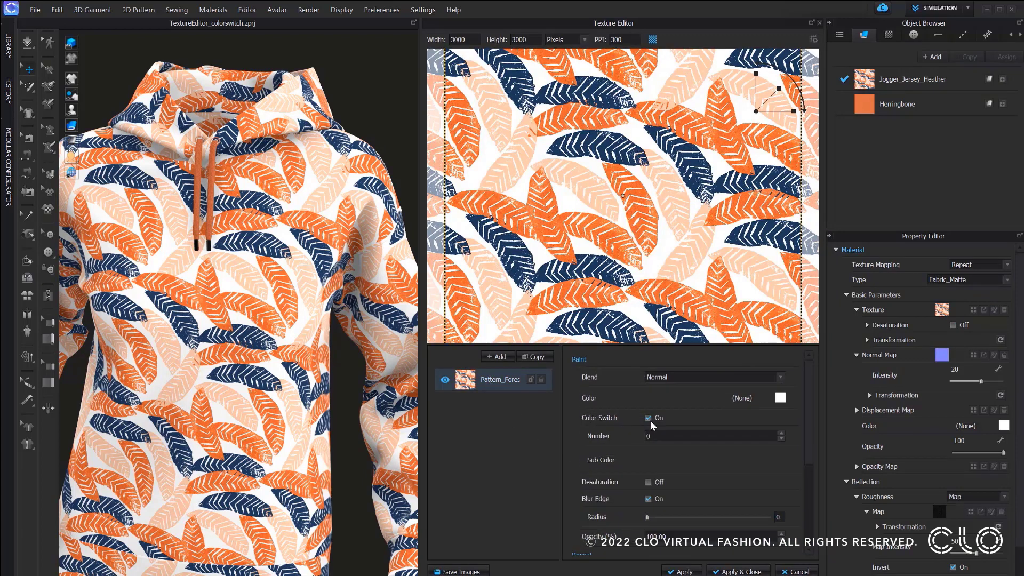
pyautogui.click(646, 436)
pyautogui.click(777, 517)
pyautogui.write('2')
pyautogui.press('Return')
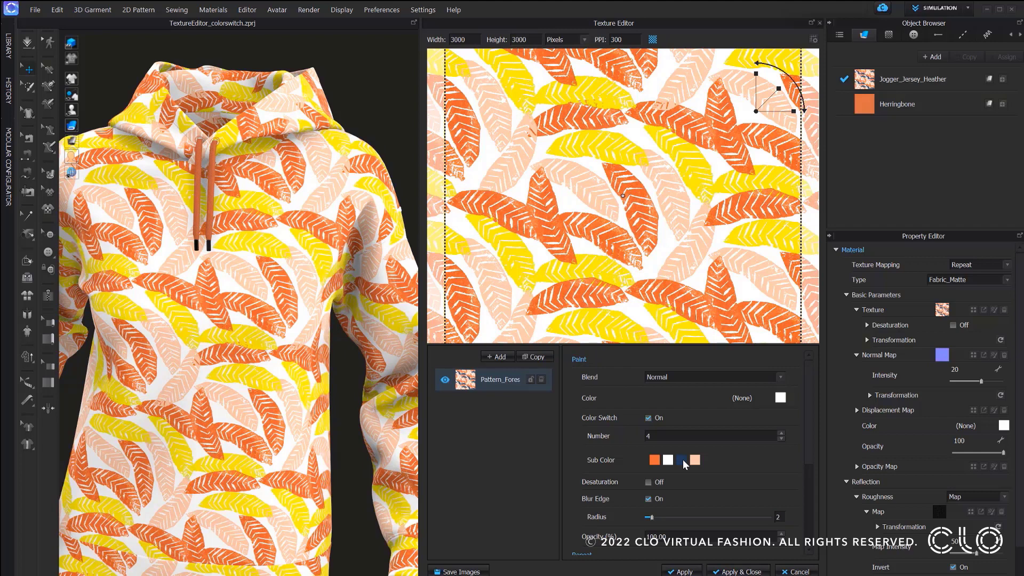
# Replace the navy leaves' sub color with the saved olive #6B6D40
pyautogui.click(682, 459)
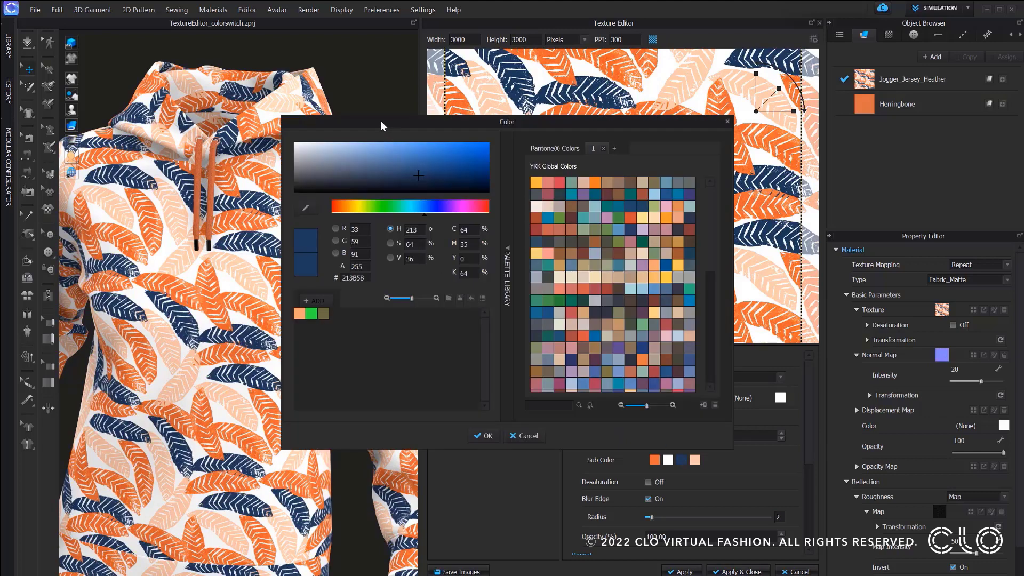
pyautogui.moveTo(379, 120); pyautogui.dragTo(492, 126)
pyautogui.click(440, 318)
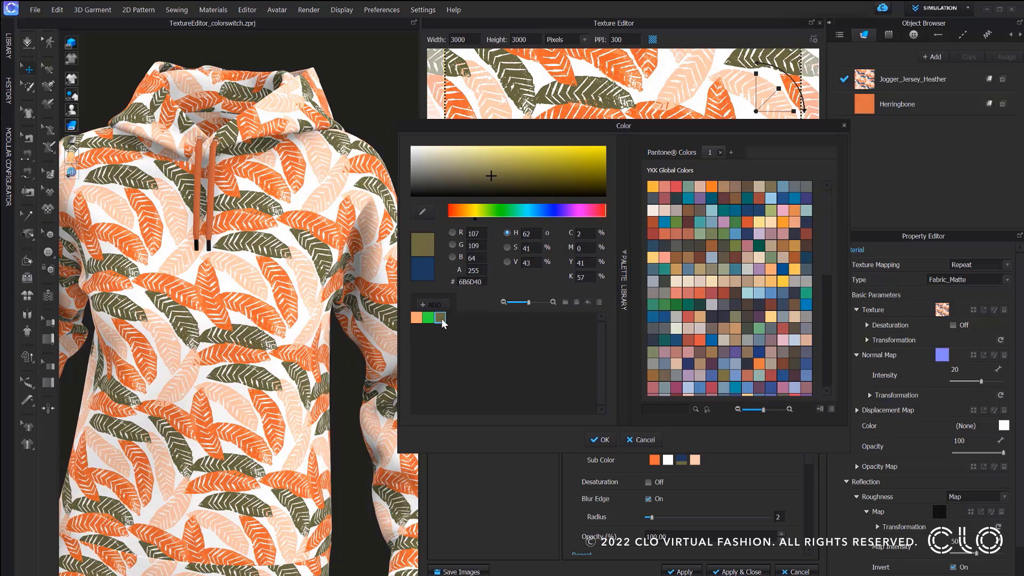
pyautogui.click(597, 438)
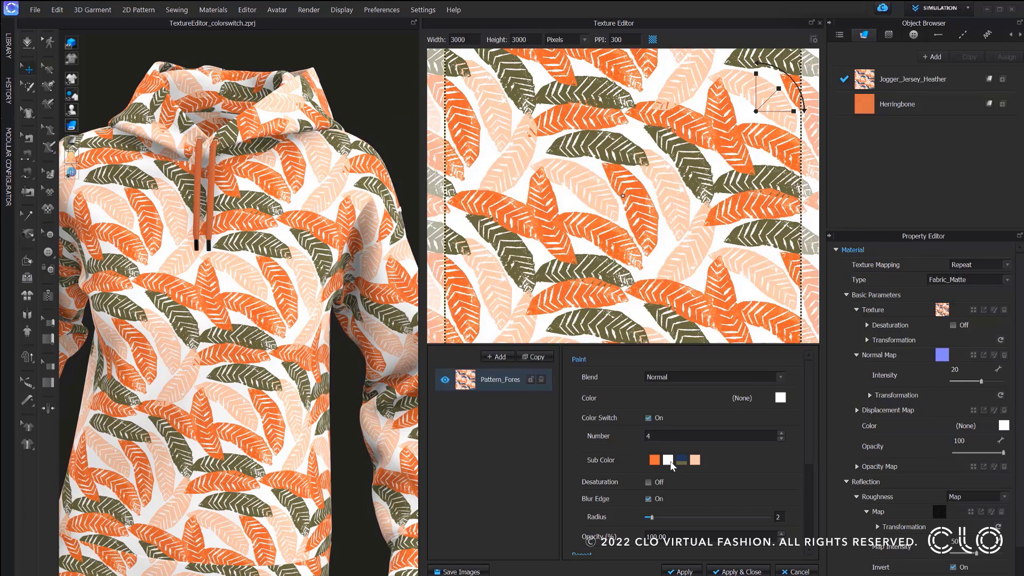
# Recolor the leaf pattern's white background to gray-green #9C9C88 and apply the texture to the fabric
pyautogui.moveTo(671, 462)
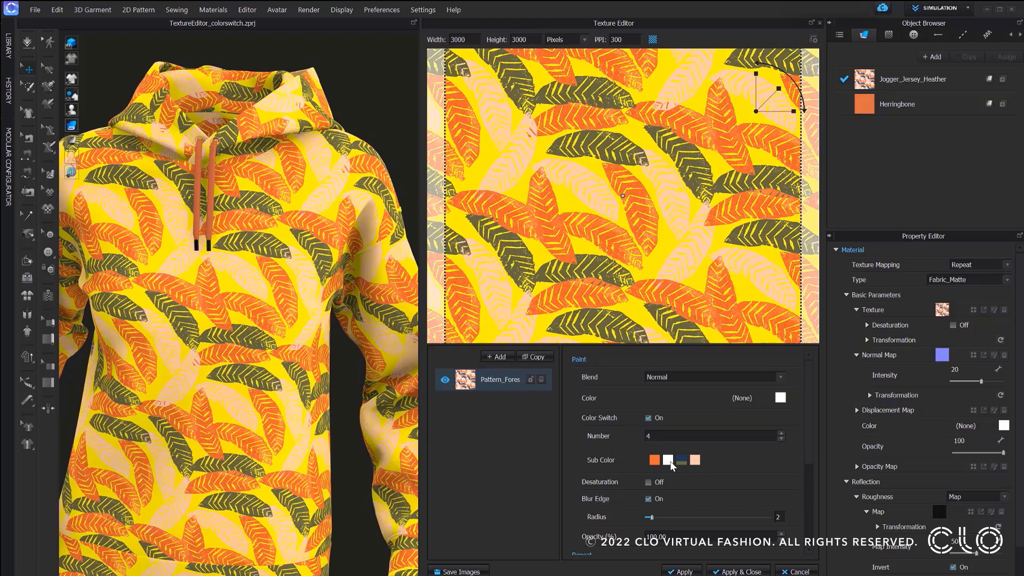
pyautogui.doubleClick(646, 278)
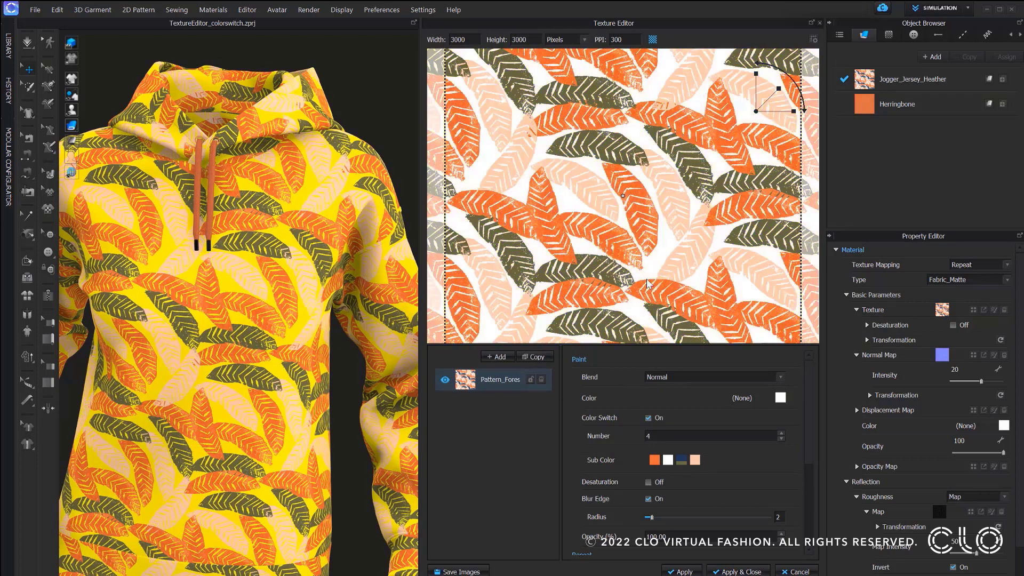
pyautogui.click(320, 162)
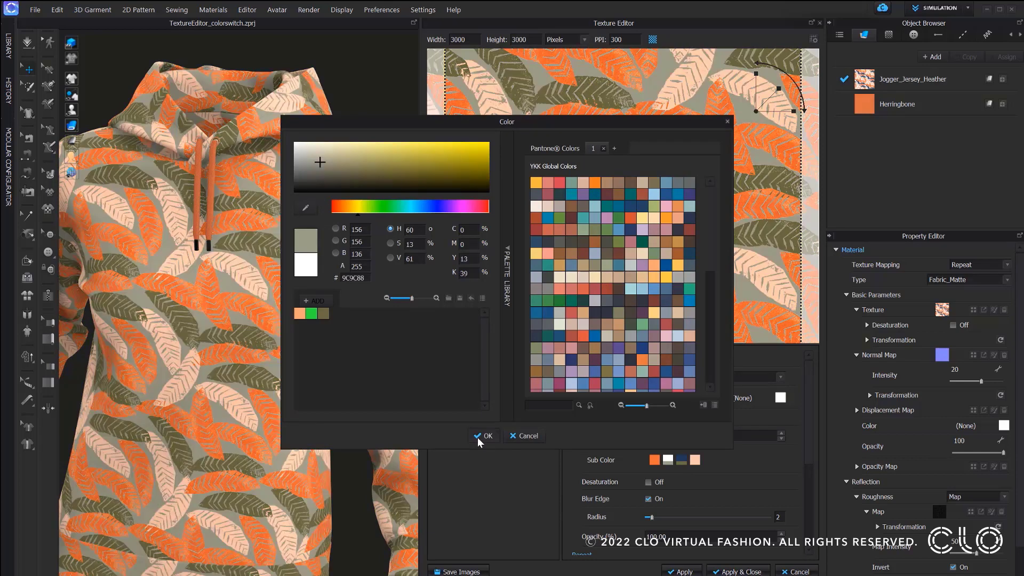
pyautogui.click(489, 436)
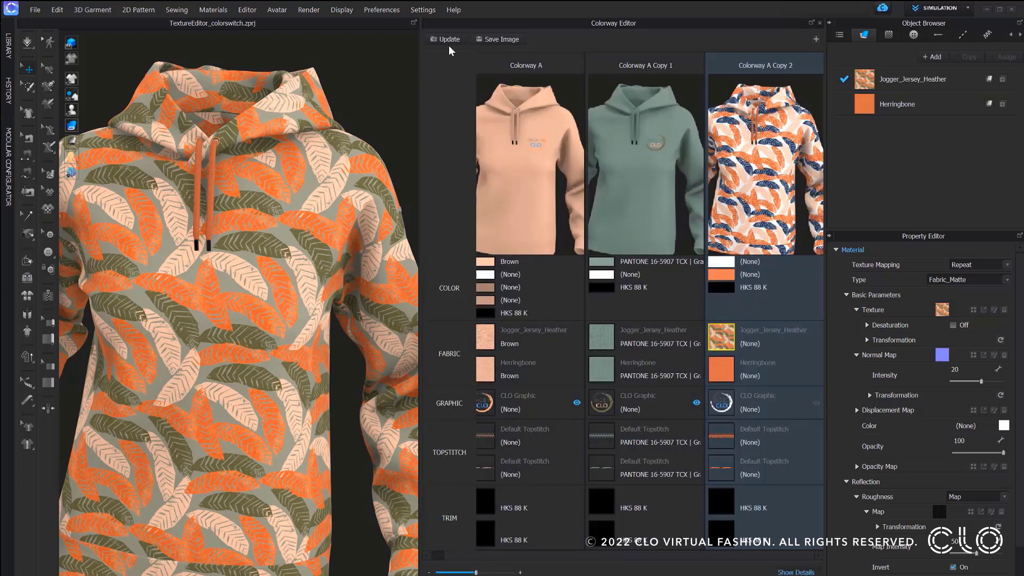
# Update the colorway thumbnails and view the recolored leaf-print hoodie up close
pyautogui.click(442, 39)
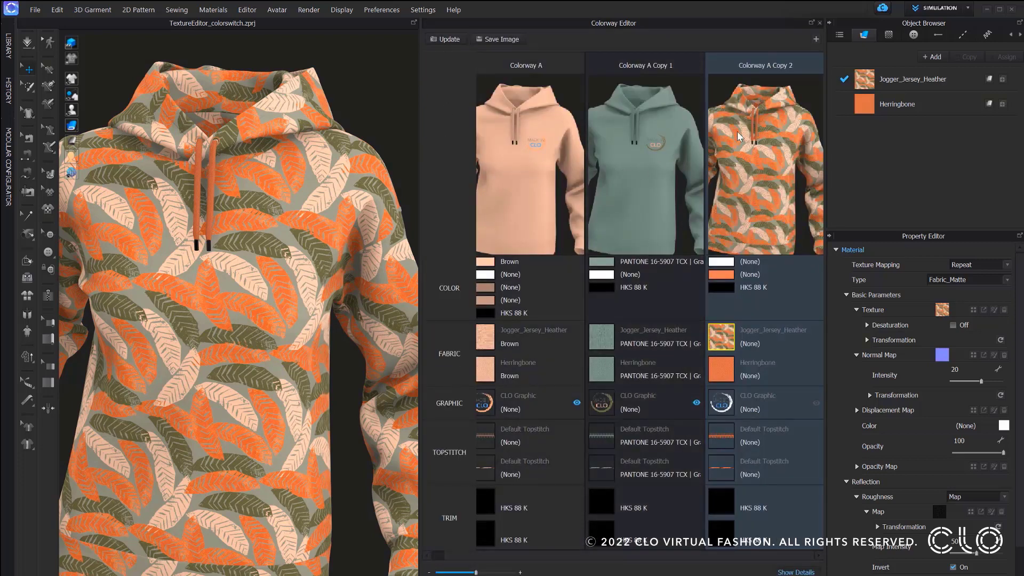
pyautogui.scroll(3, 328, 230)
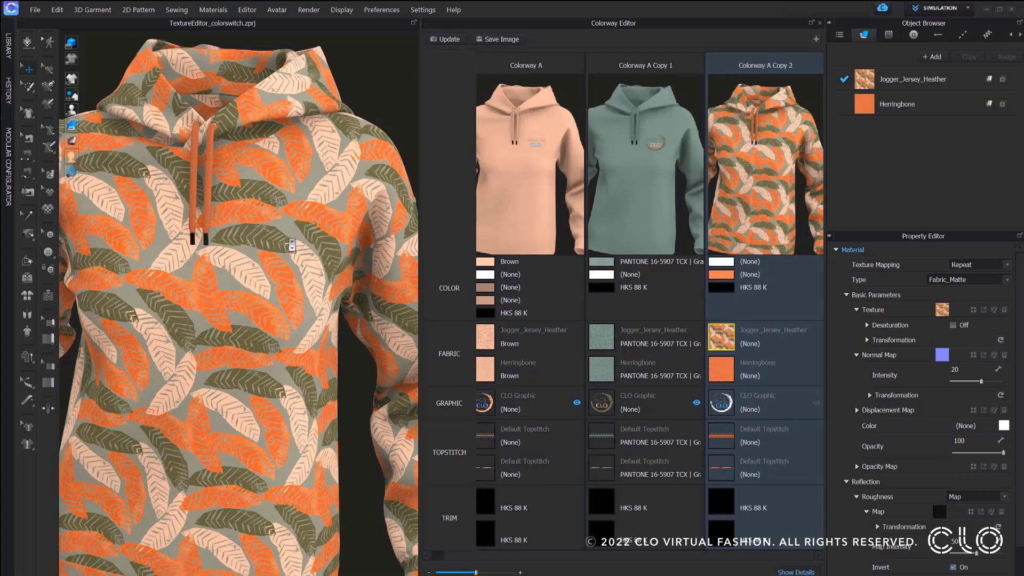
pyautogui.moveTo(301, 188); pyautogui.dragTo(291, 277, button='middle')
# Switch the hoodie through Colorway A, Colorway A Copy 1 and Colorway A Copy 2 to compare them
pyautogui.click(523, 170)
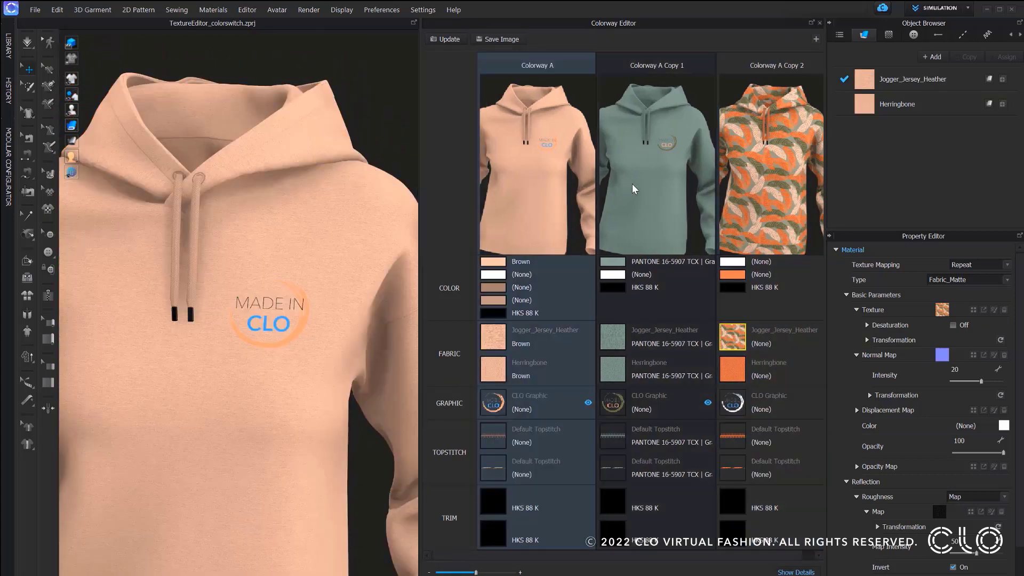
pyautogui.click(654, 187)
pyautogui.click(758, 183)
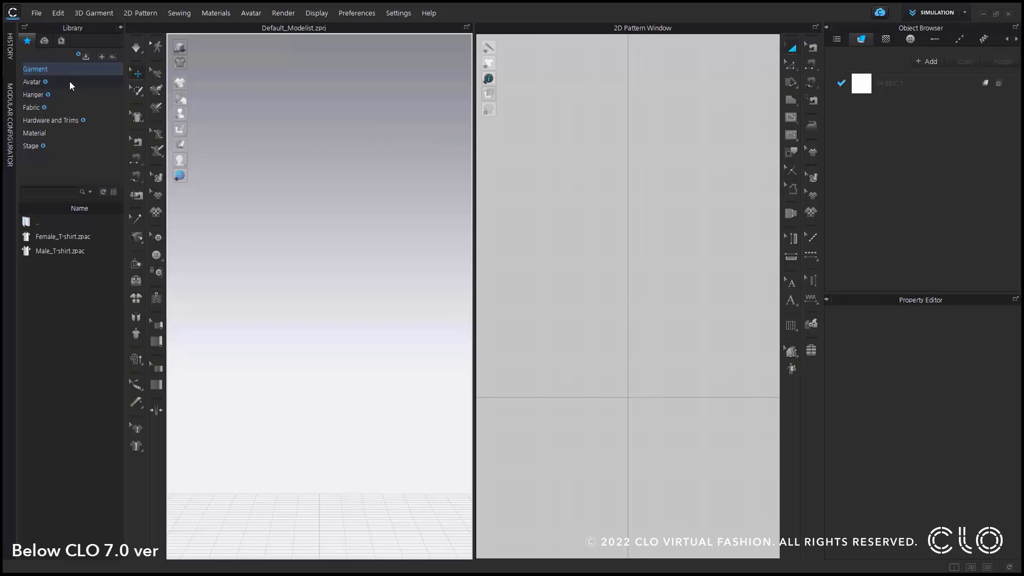
# Open the Buckle folder within the library's Hardware and Trims category
pyautogui.click(92, 120)
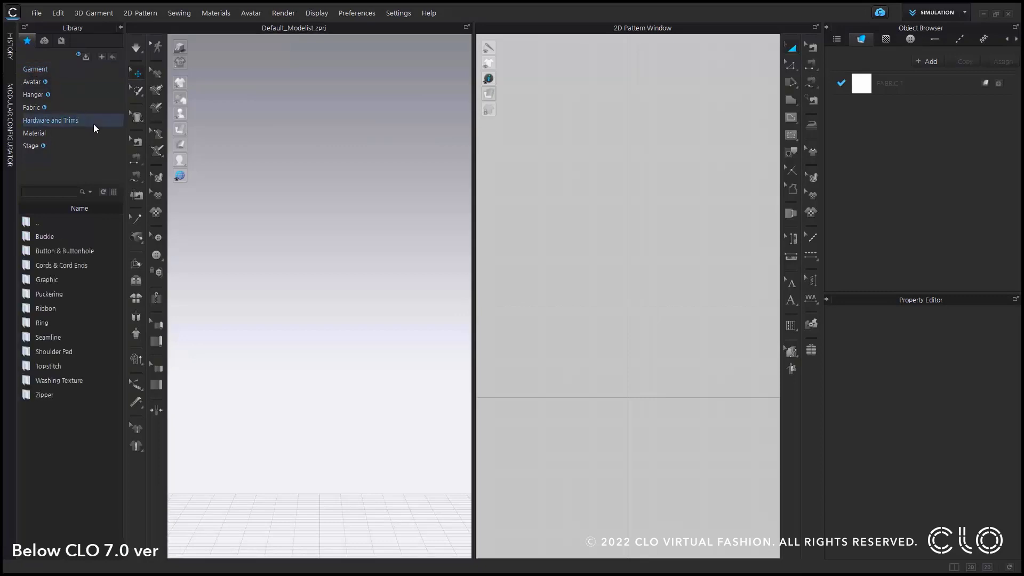
pyautogui.doubleClick(85, 236)
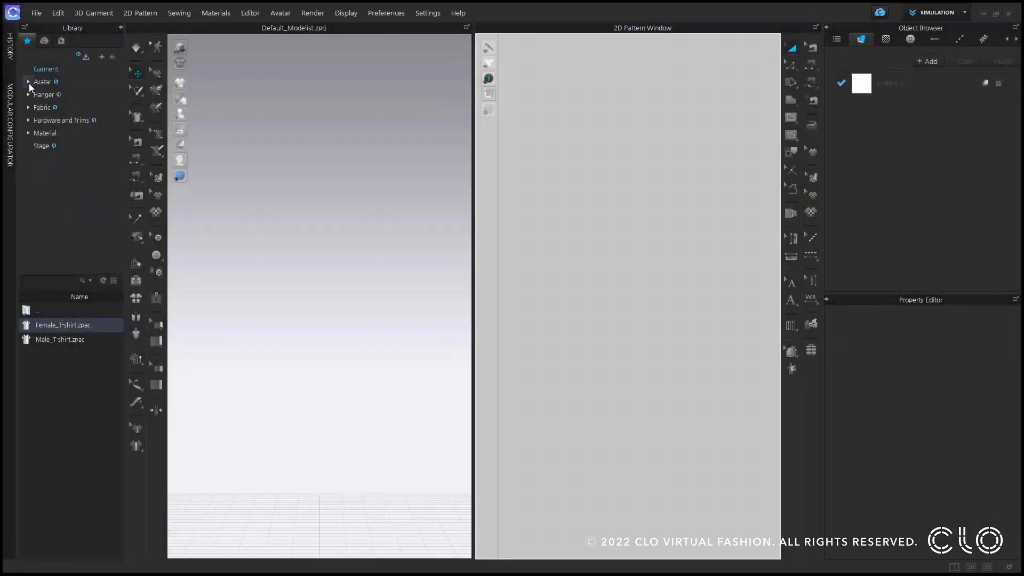
# Expand the Avatar, Hardware and Trims, and Buckle folders in the library tree
pyautogui.click(29, 82)
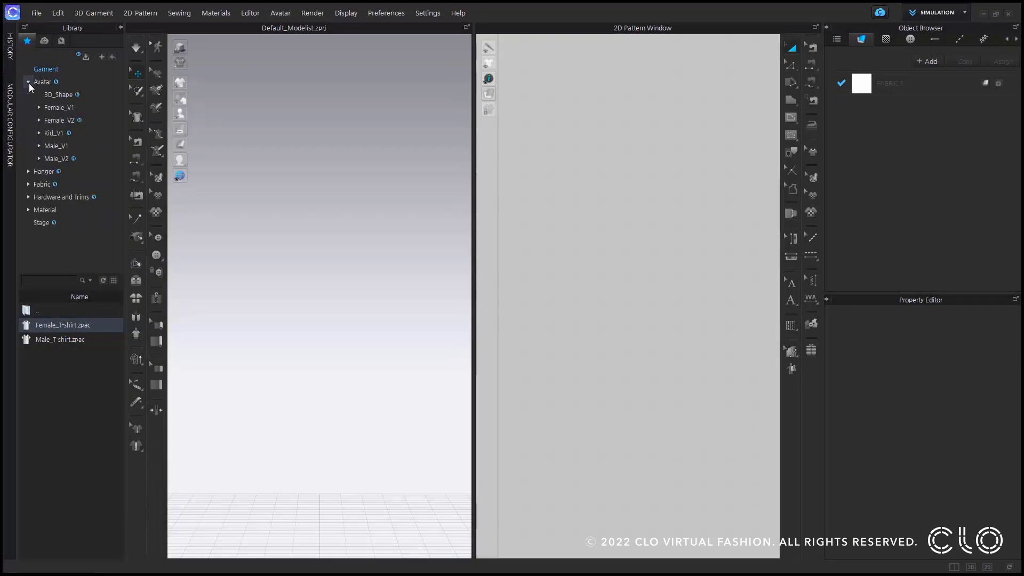
pyautogui.click(29, 196)
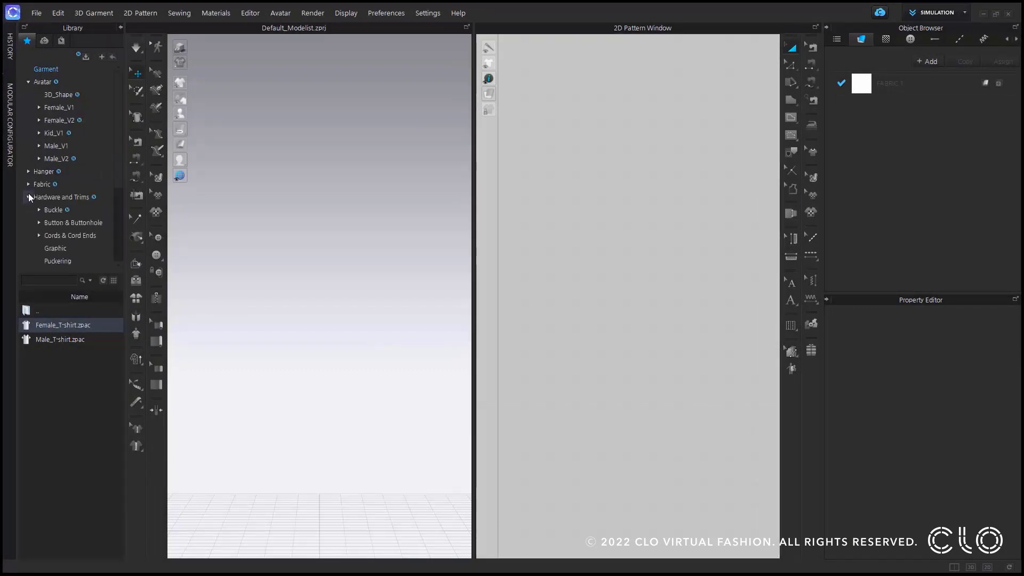
pyautogui.scroll(-2, 27, 194)
pyautogui.click(40, 133)
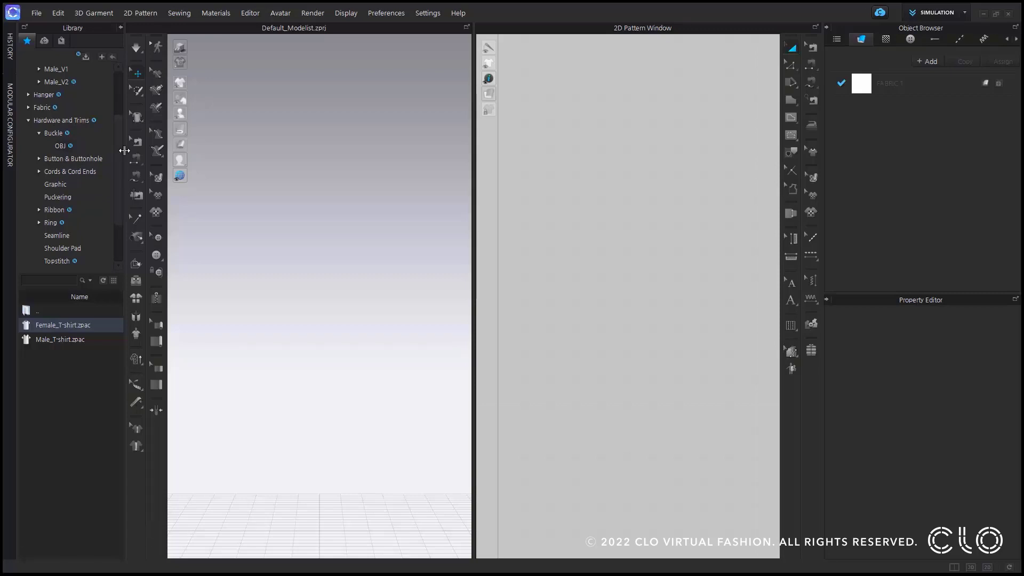
# Widen the Library window and enlarge its folder tree area above the file list
pyautogui.moveTo(124, 150); pyautogui.dragTo(187, 152)
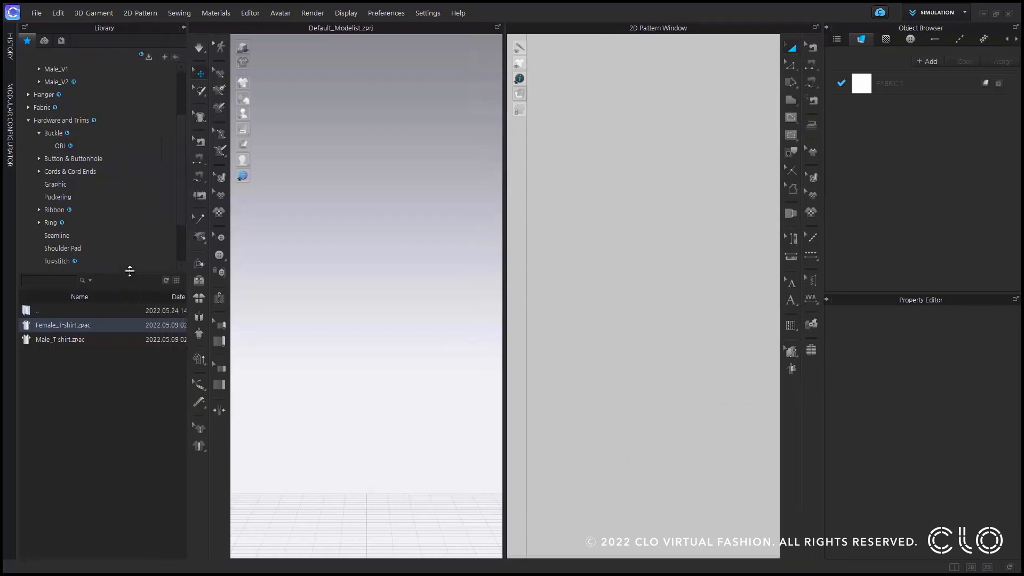
pyautogui.moveTo(129, 270); pyautogui.dragTo(130, 352)
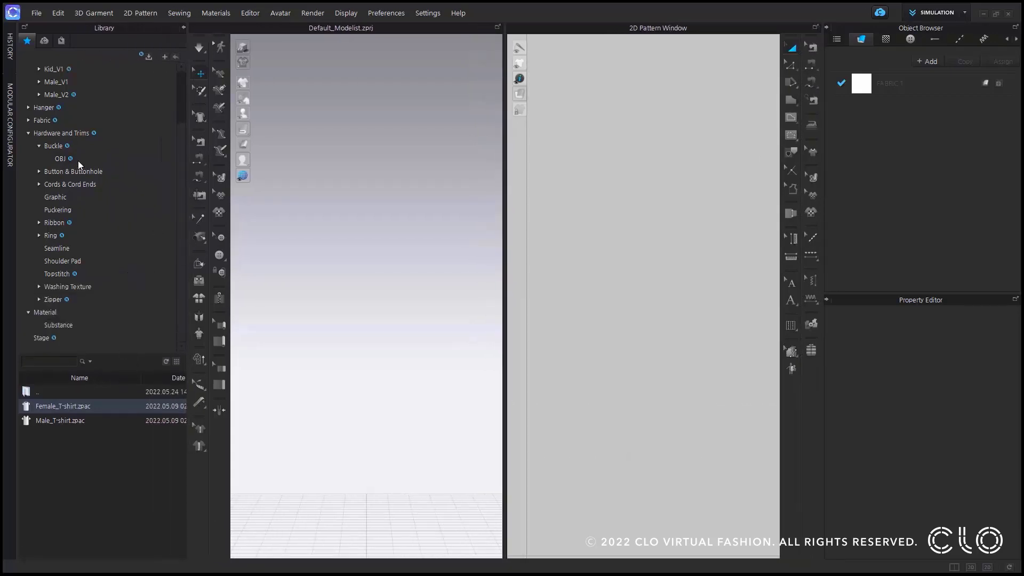
# Expand Button & Buttonhole down to the Button subfolders, and collapse the Hardware and Trims and Avatar folders
pyautogui.click(42, 143)
pyautogui.click(39, 159)
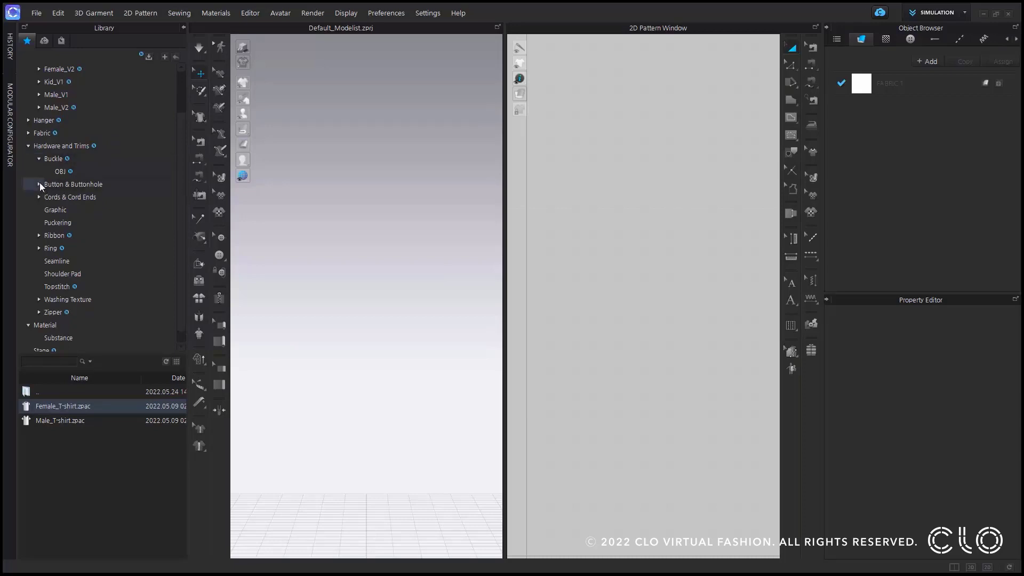
pyautogui.click(40, 184)
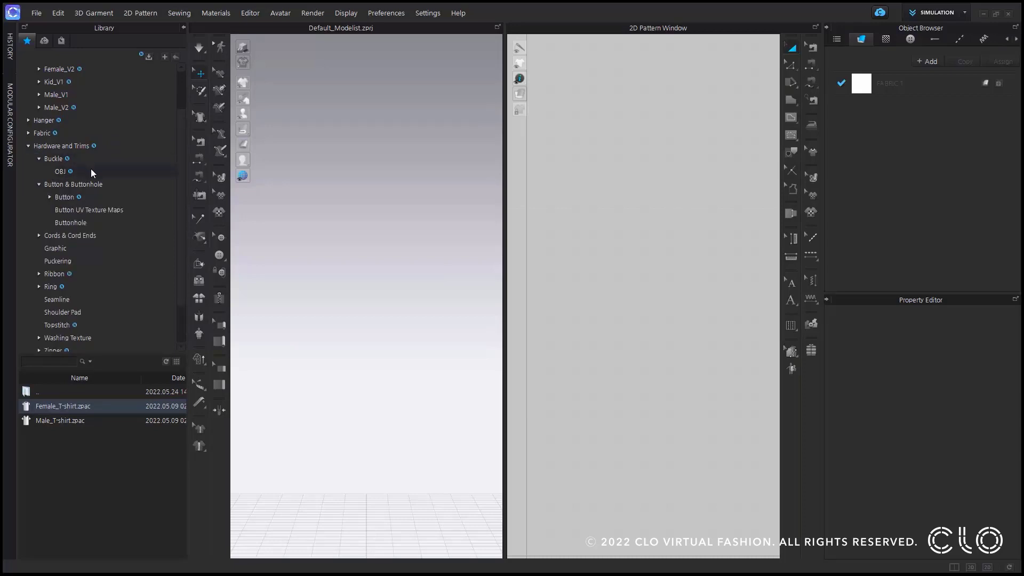
pyautogui.click(49, 197)
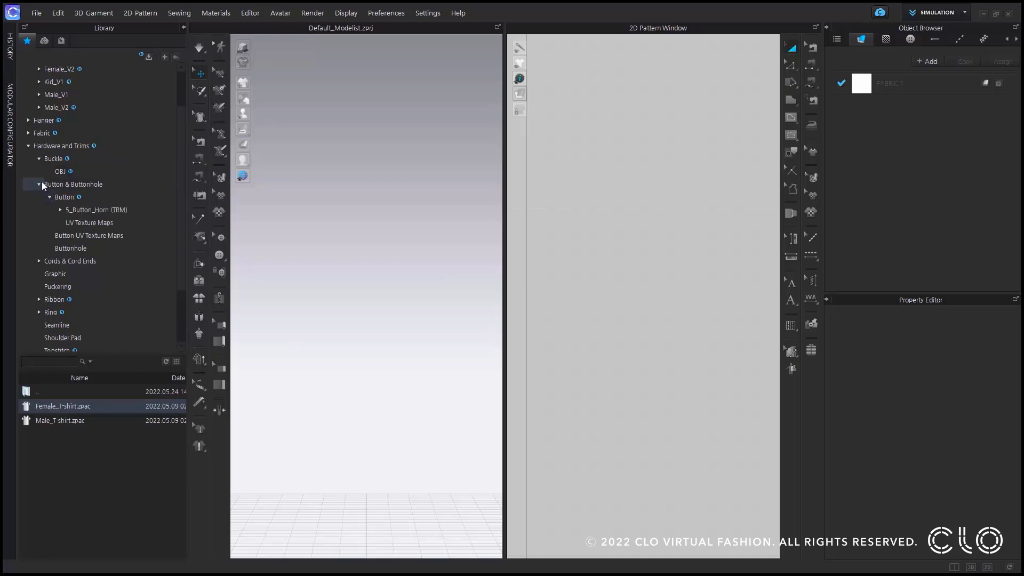
pyautogui.click(40, 184)
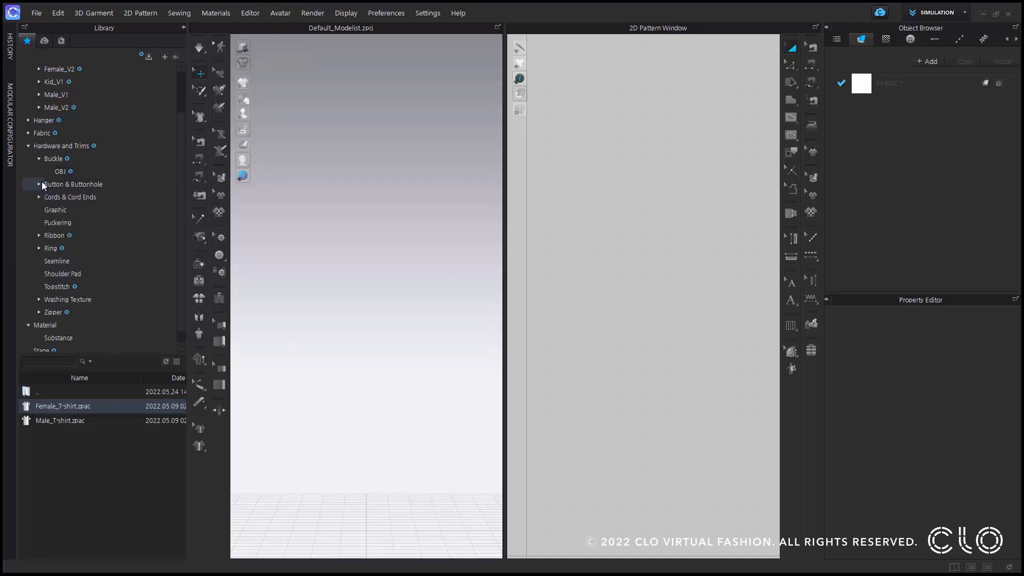
pyautogui.click(30, 147)
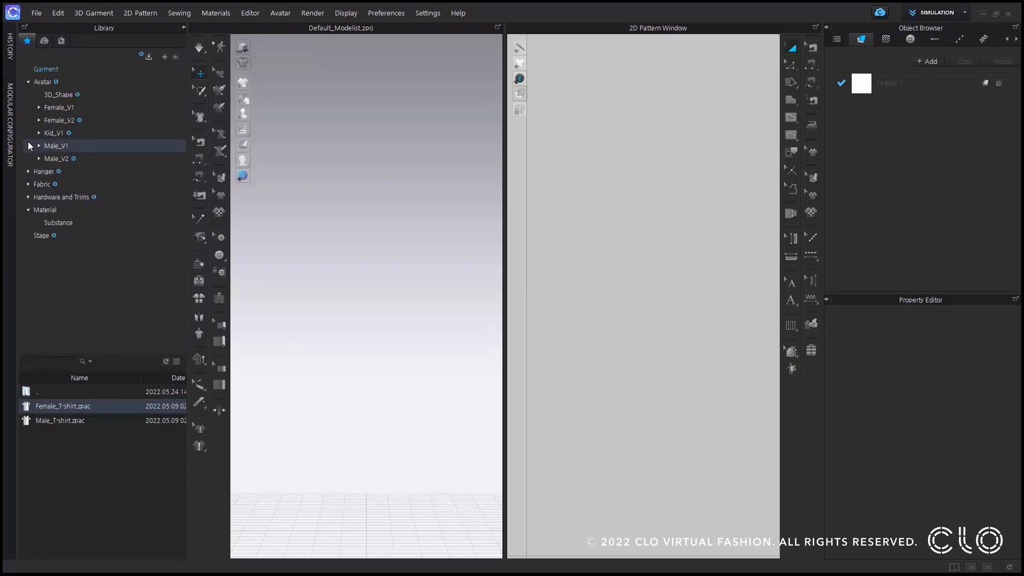
pyautogui.click(28, 81)
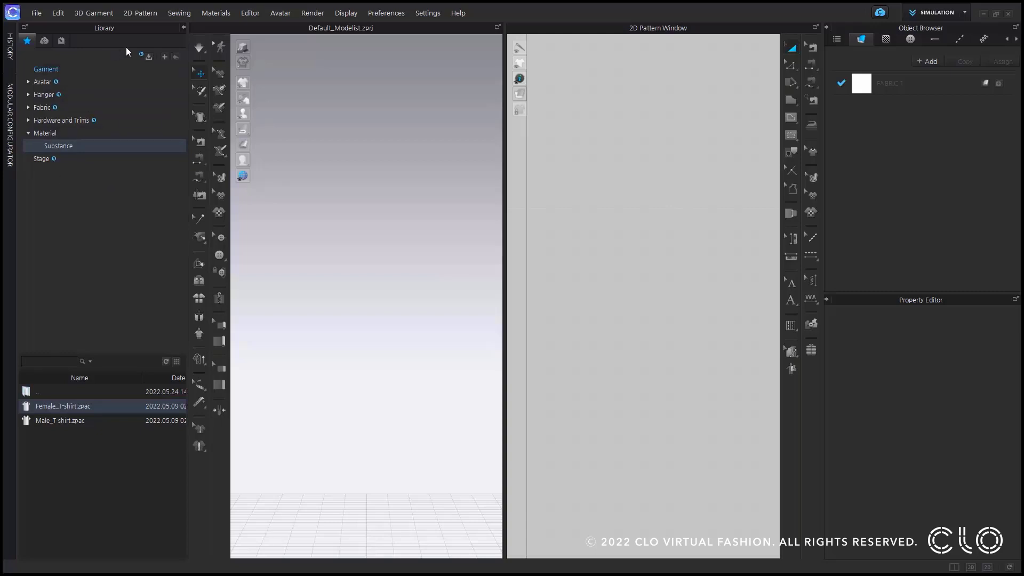
# Add folder A from Backup (D:) > 2018 to the library and select it in the tree
pyautogui.click(166, 57)
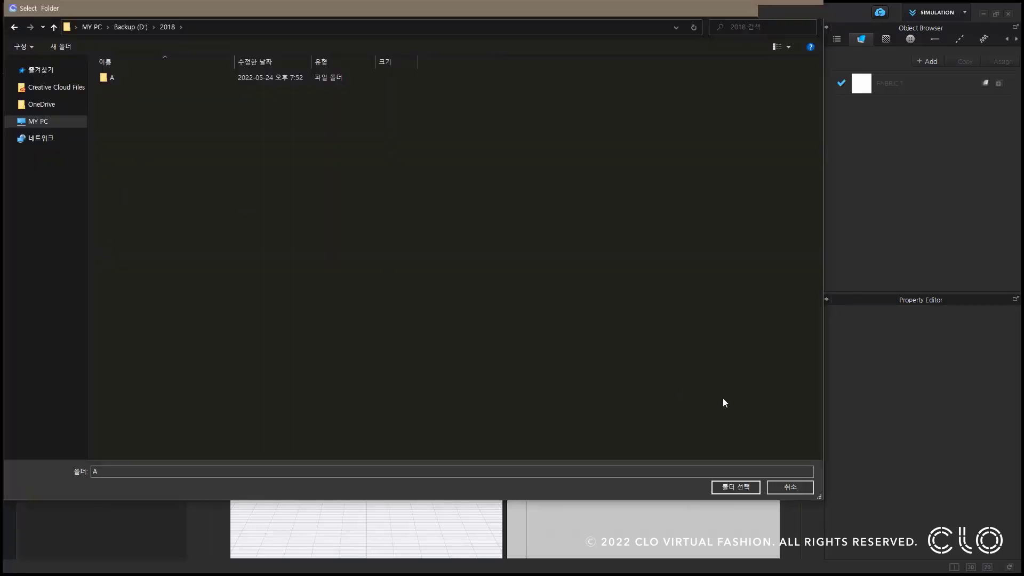
pyautogui.click(727, 486)
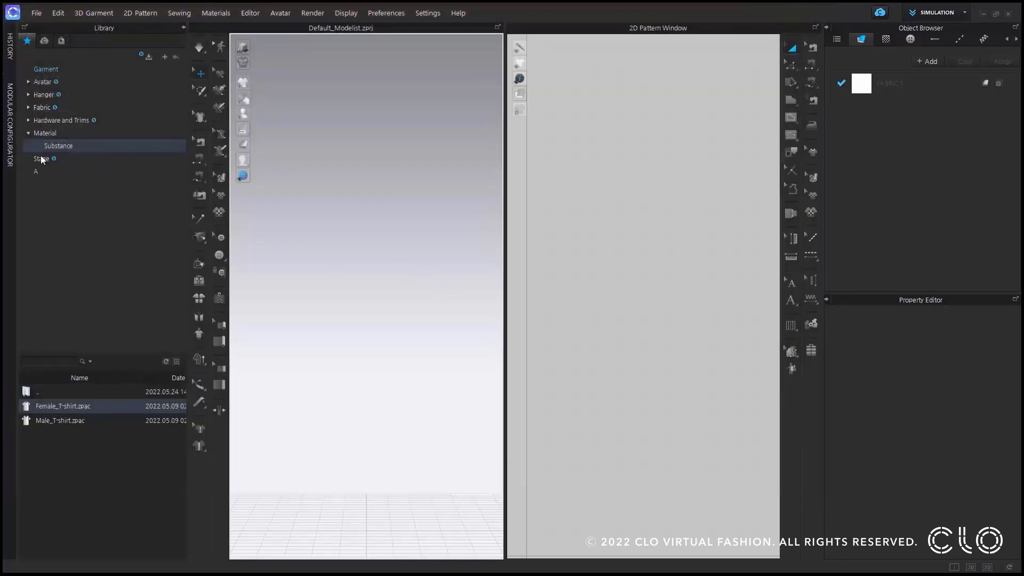
pyautogui.click(70, 173)
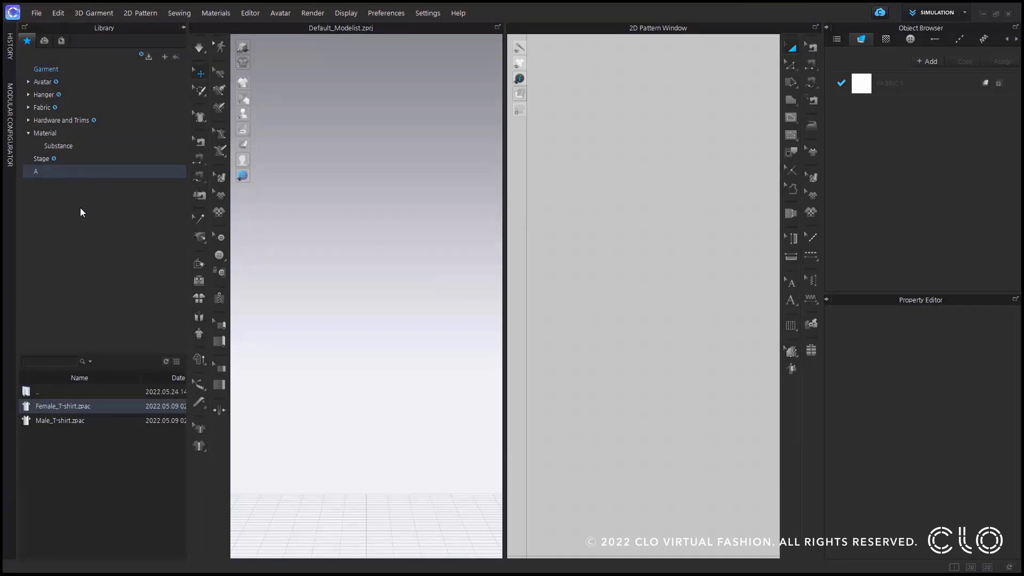
# Collapse the Material folder and expand the Hardware and Trims and Fabric folders in the library tree
pyautogui.click(28, 133)
pyautogui.click(28, 119)
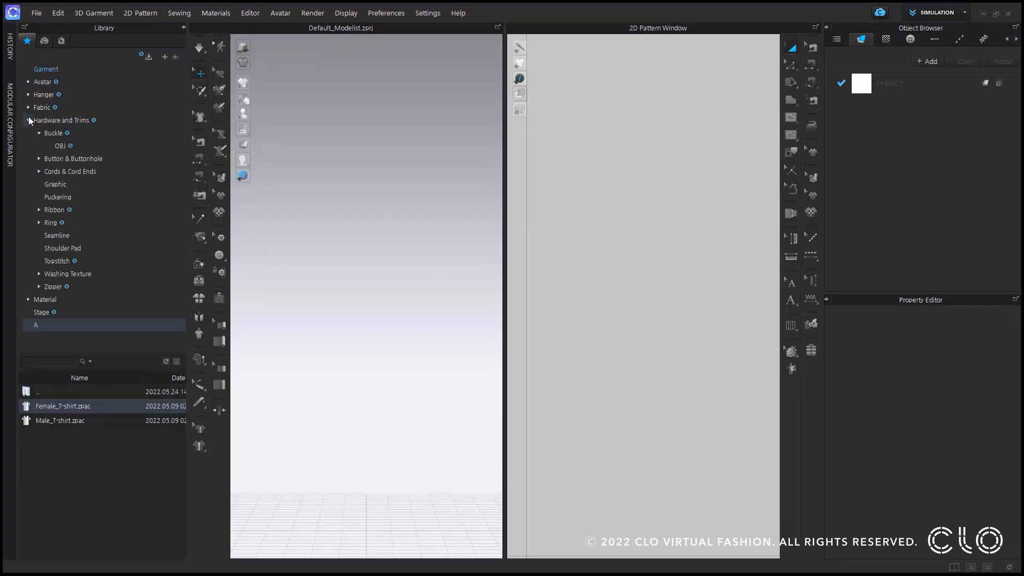
pyautogui.click(28, 107)
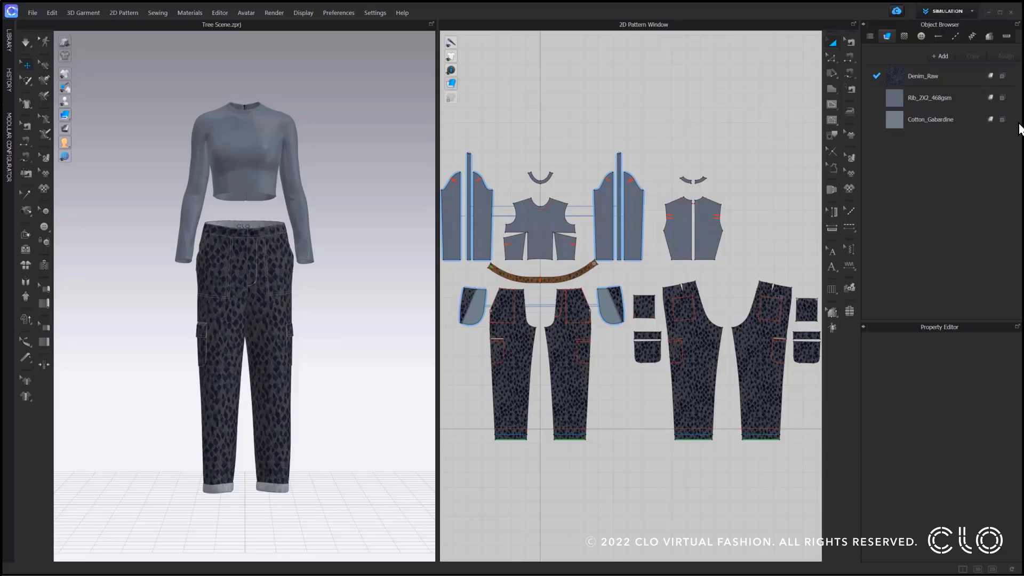
# Expand 2D Pattern in the scene tree and select pieces in turn, from Waistband to Pants Side Pocket Lapel 2x
pyautogui.click(871, 37)
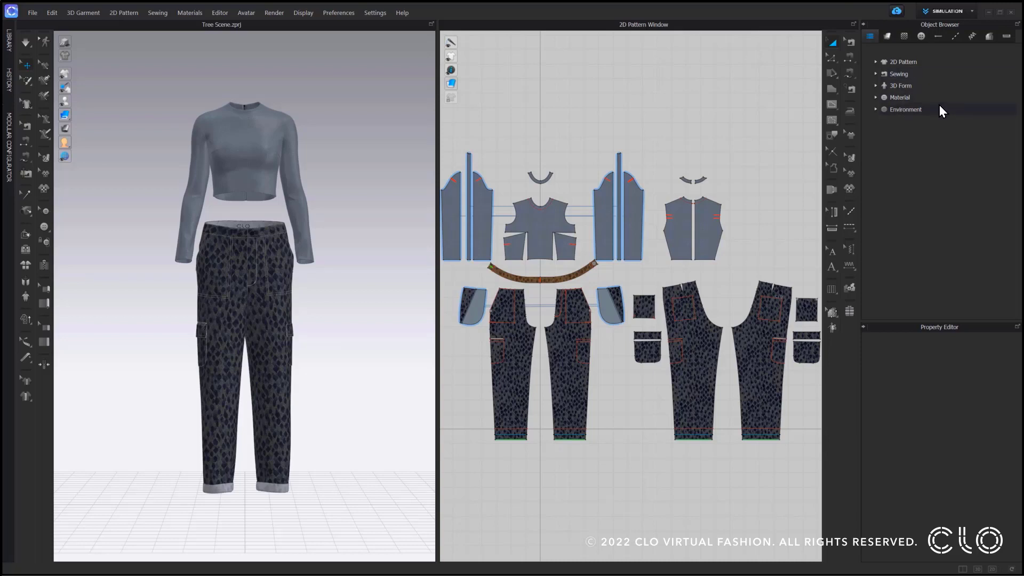
pyautogui.click(874, 62)
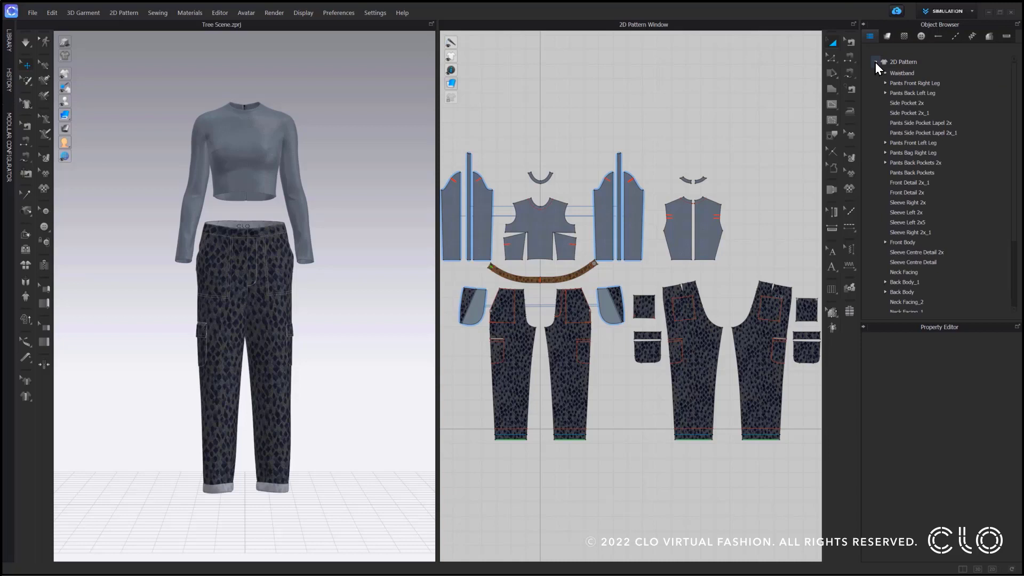
pyautogui.click(913, 74)
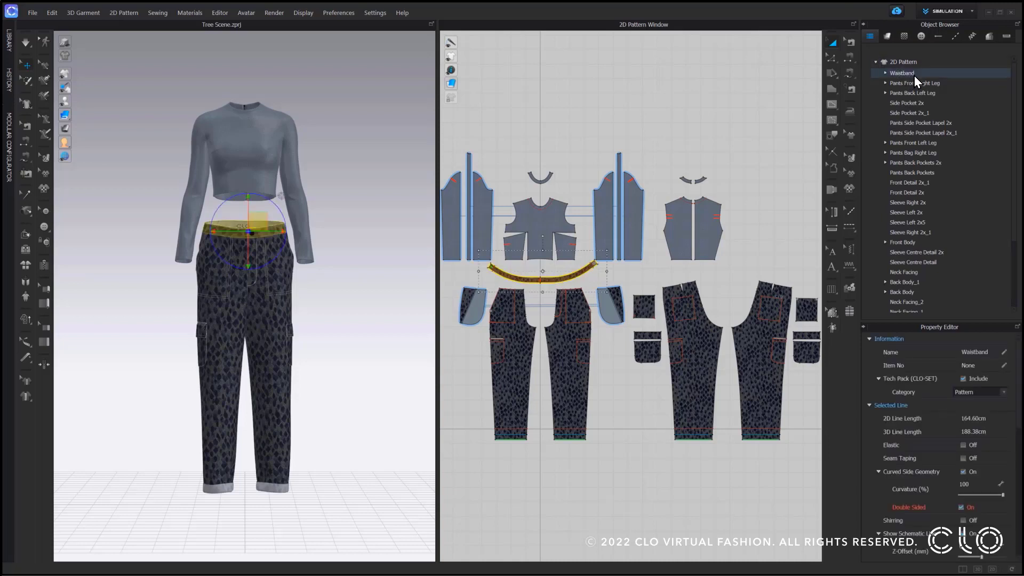
pyautogui.click(914, 83)
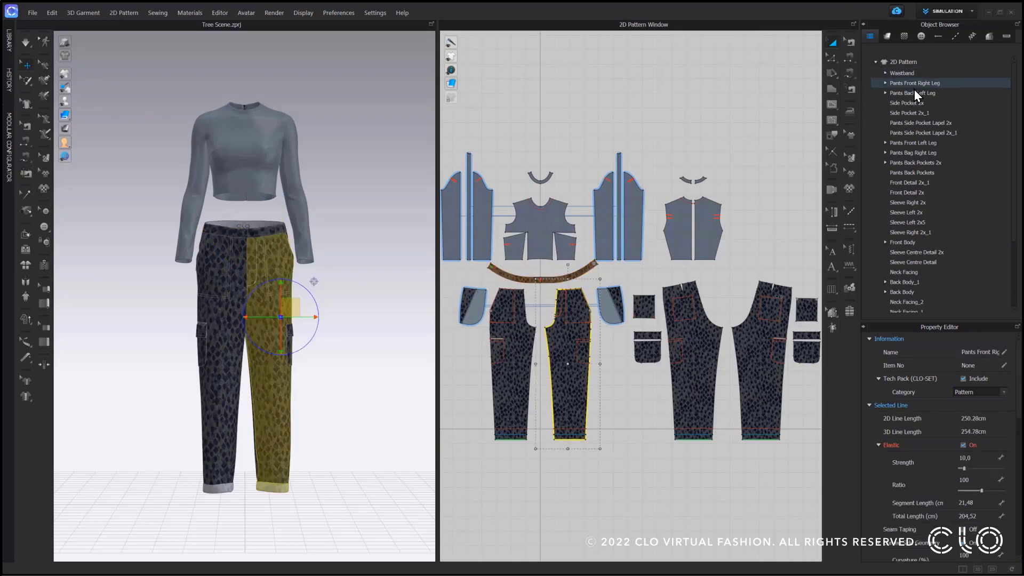
pyautogui.click(915, 94)
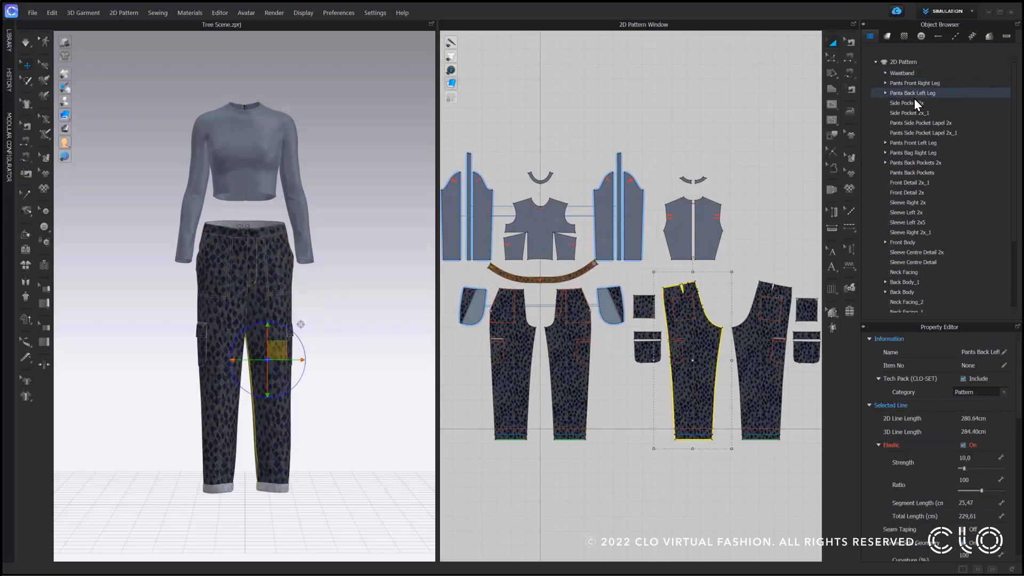
pyautogui.click(913, 103)
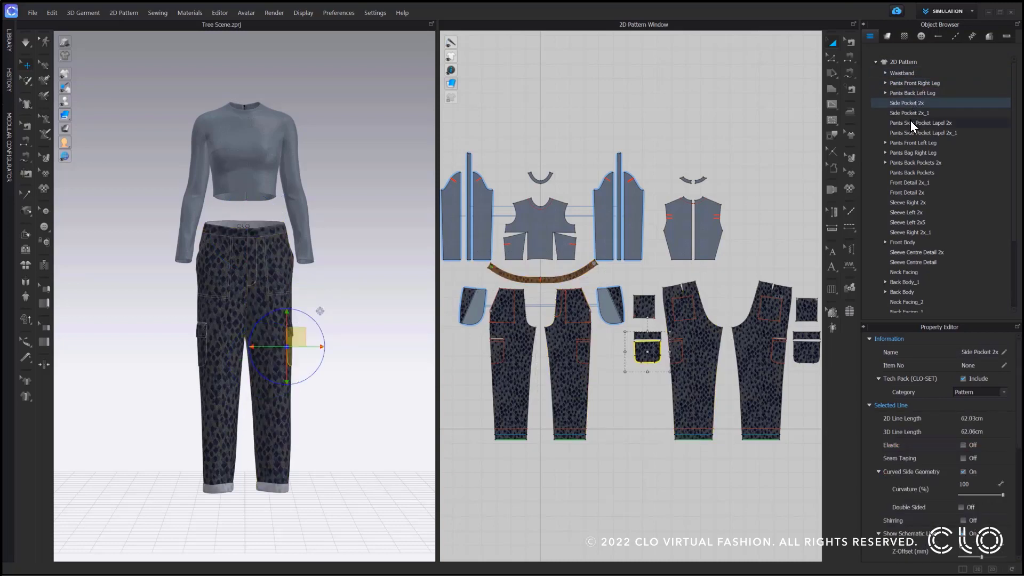
pyautogui.click(910, 114)
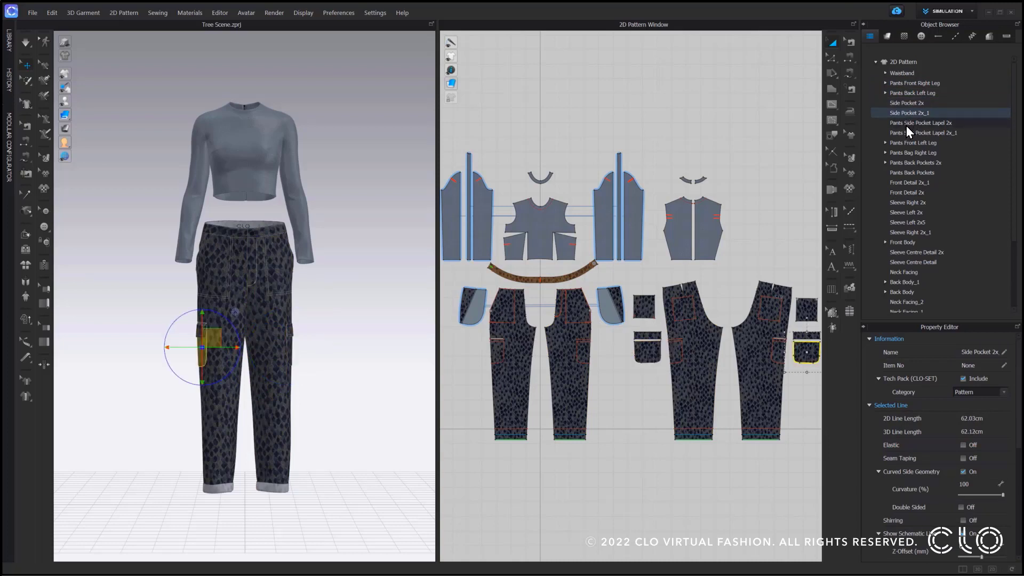
pyautogui.click(906, 123)
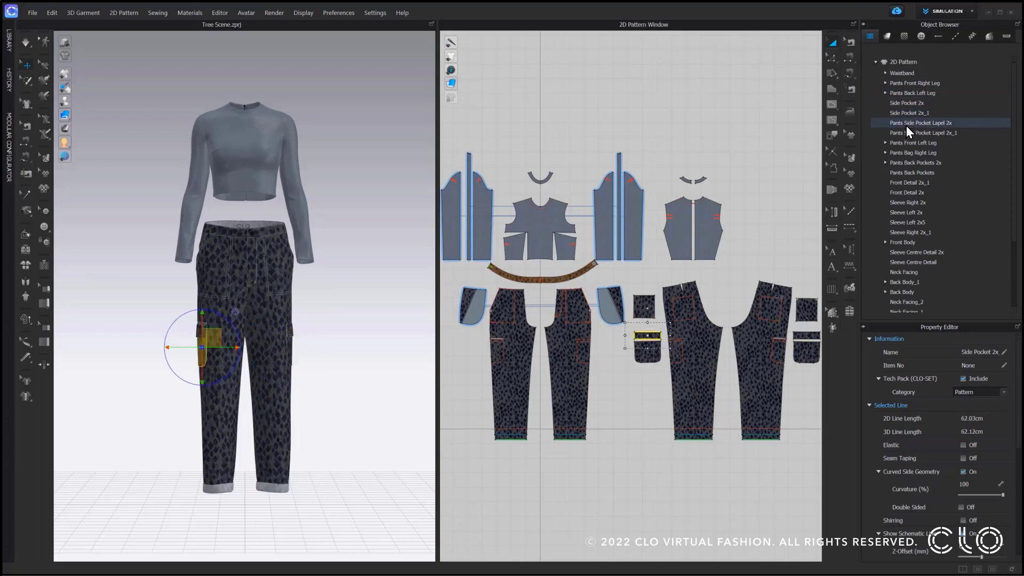
# Expand Pants Back Left Leg in the scene tree and select each of its internal lines in turn
pyautogui.click(897, 94)
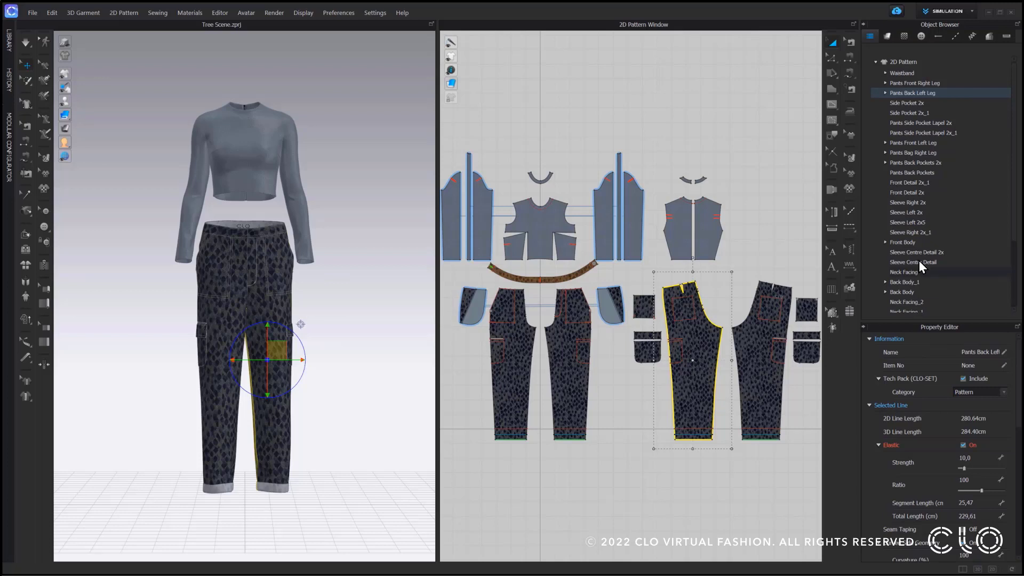
pyautogui.click(885, 94)
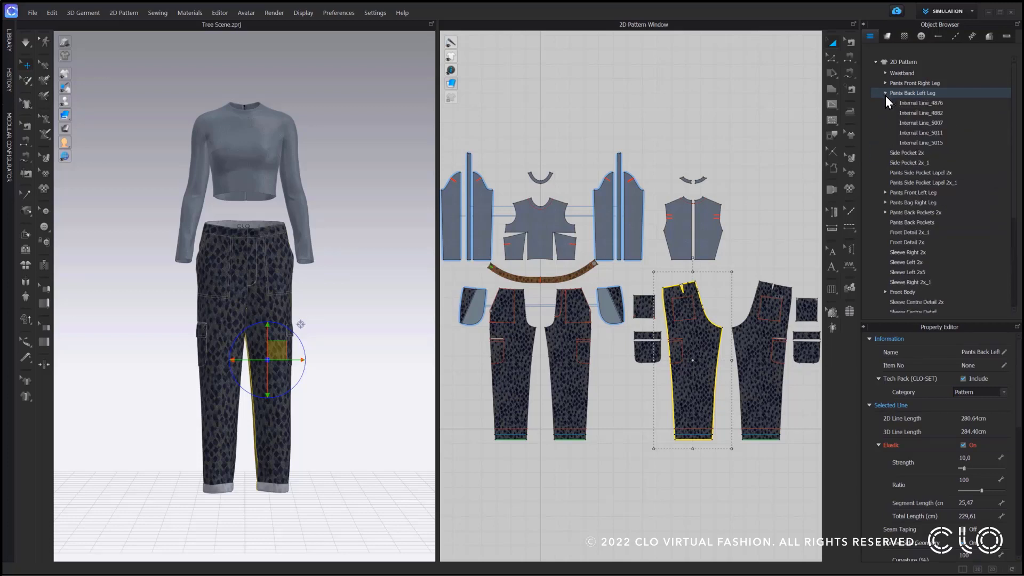
pyautogui.click(922, 104)
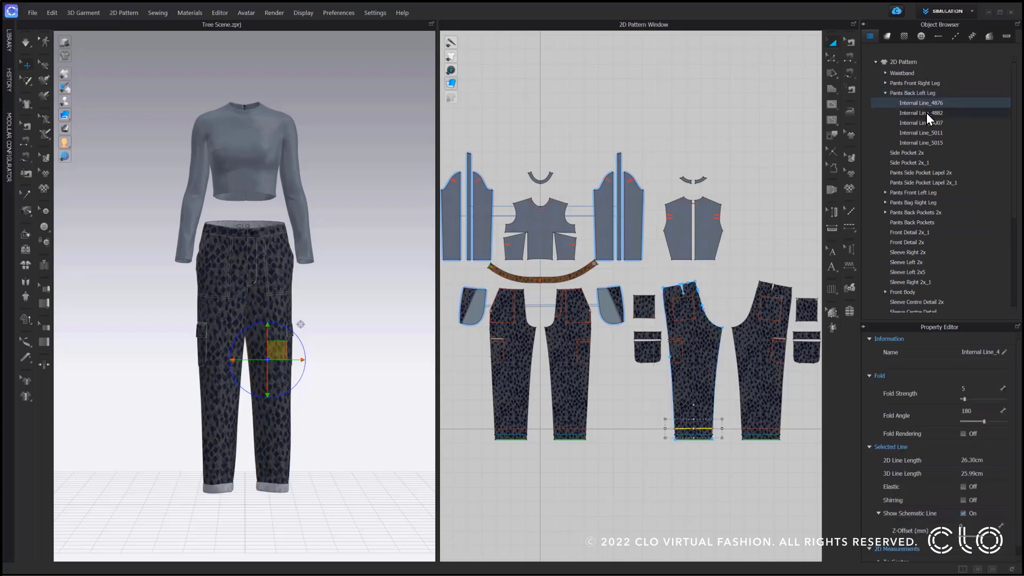
pyautogui.click(927, 113)
pyautogui.click(931, 124)
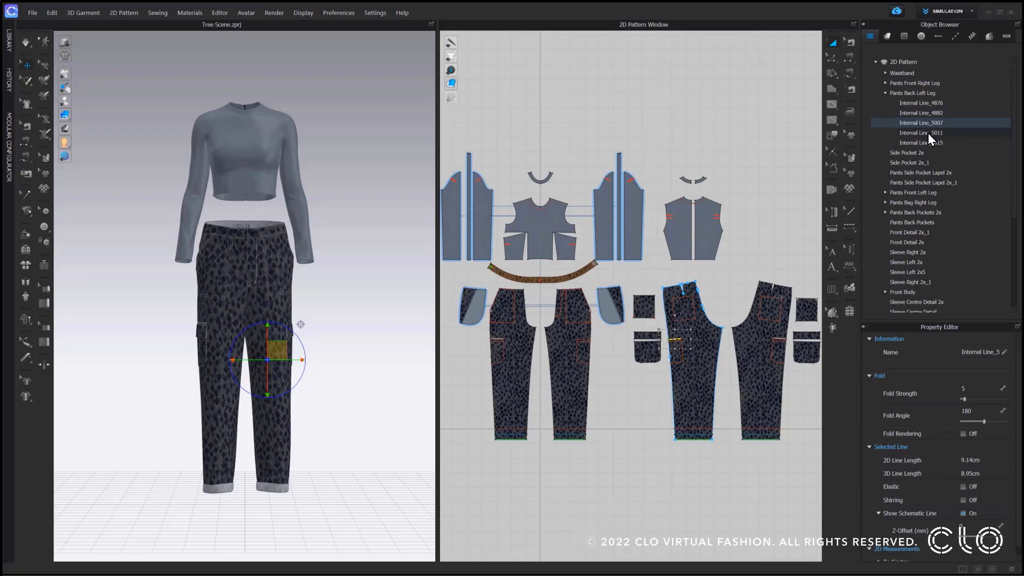
pyautogui.click(927, 133)
pyautogui.click(930, 143)
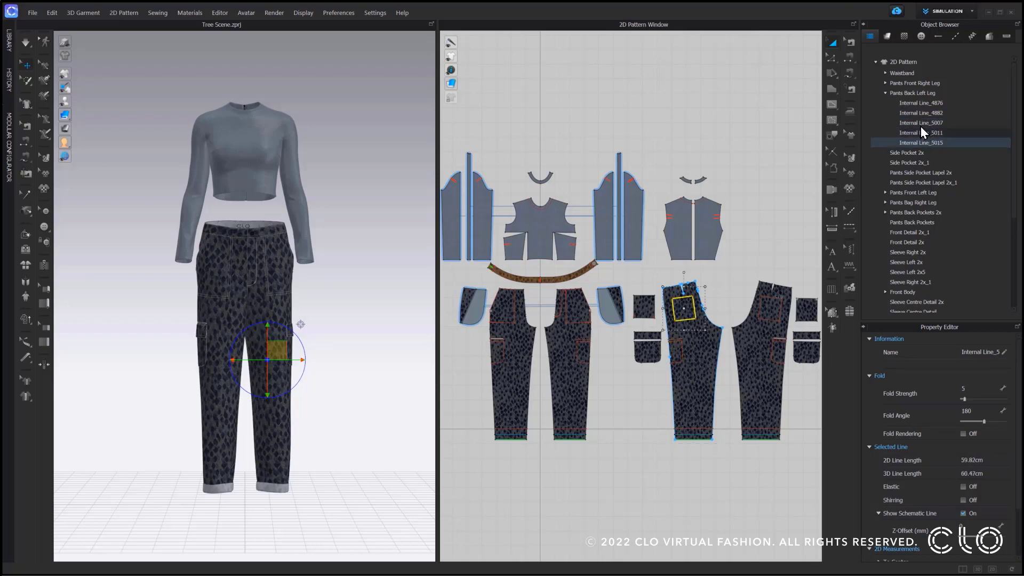
# Collapse 2D Pattern, expand Material and its Zipper group in the scene tree, and select the sliders, ending with Slider_2
pyautogui.click(875, 62)
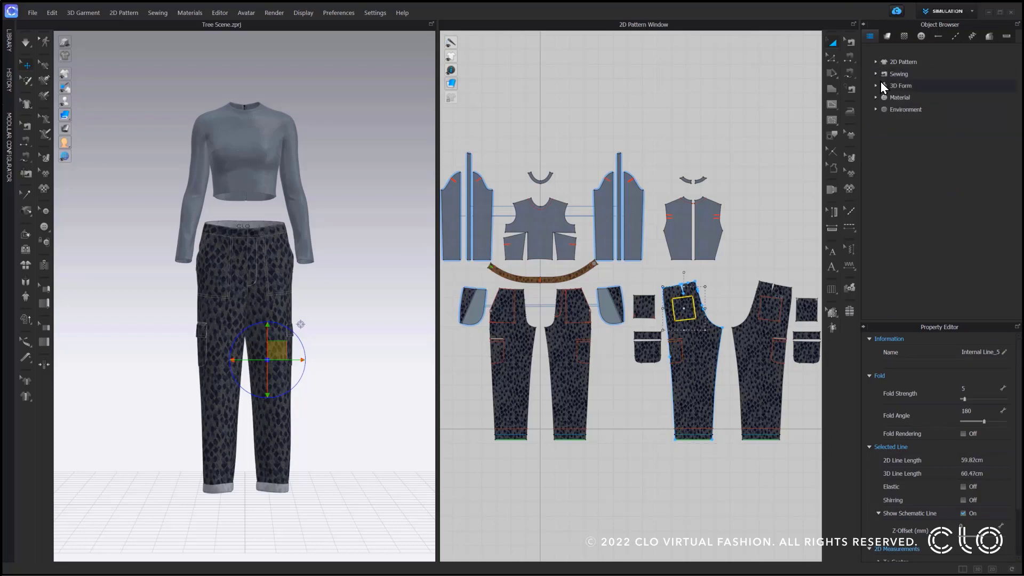
pyautogui.click(874, 97)
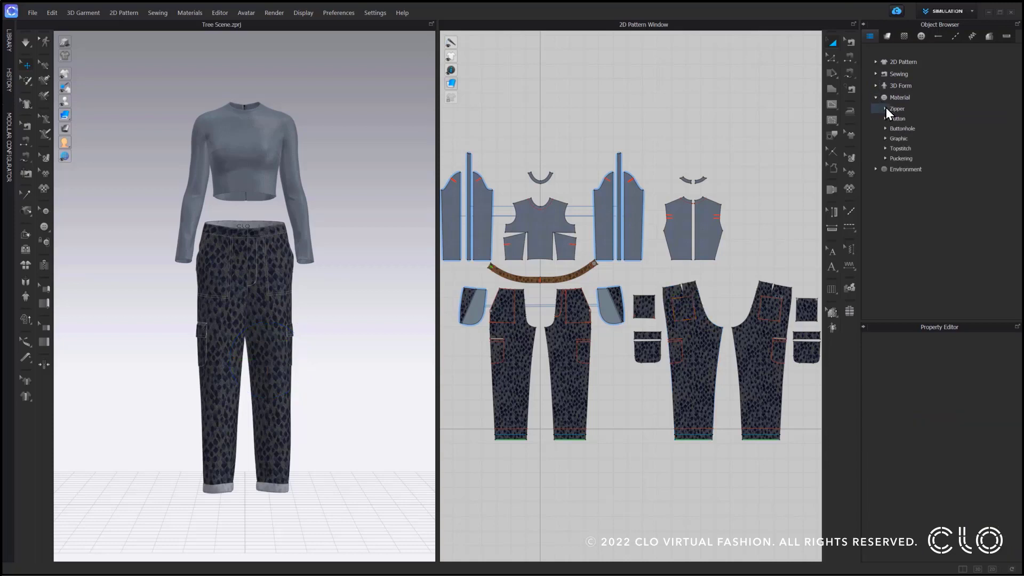
pyautogui.click(884, 108)
pyautogui.click(907, 128)
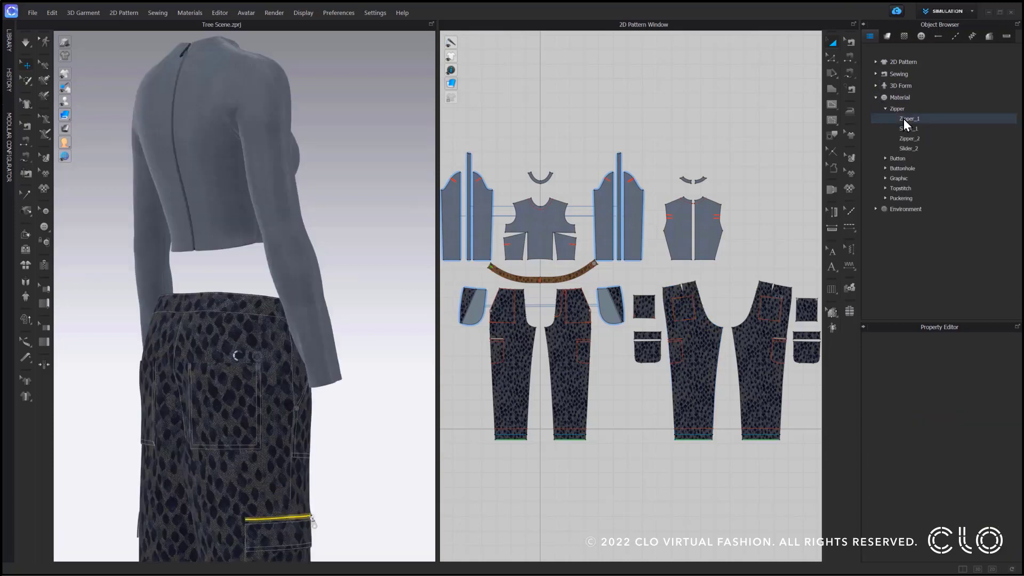
pyautogui.click(909, 148)
# Expand the Button group under Material and select ButtonHead_6890276 and ButtonHead_13922244 in turn
pyautogui.click(885, 159)
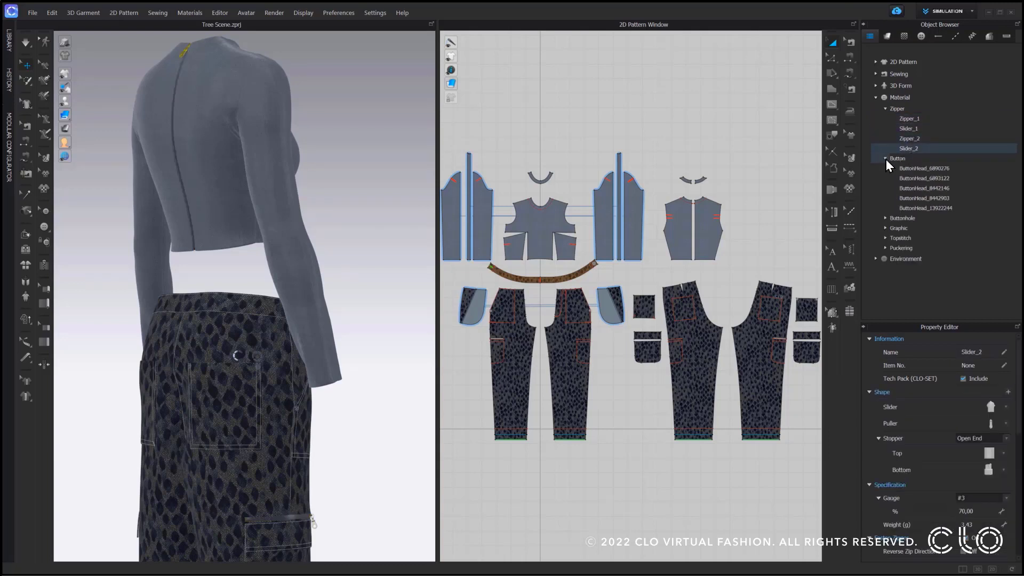
pyautogui.click(900, 168)
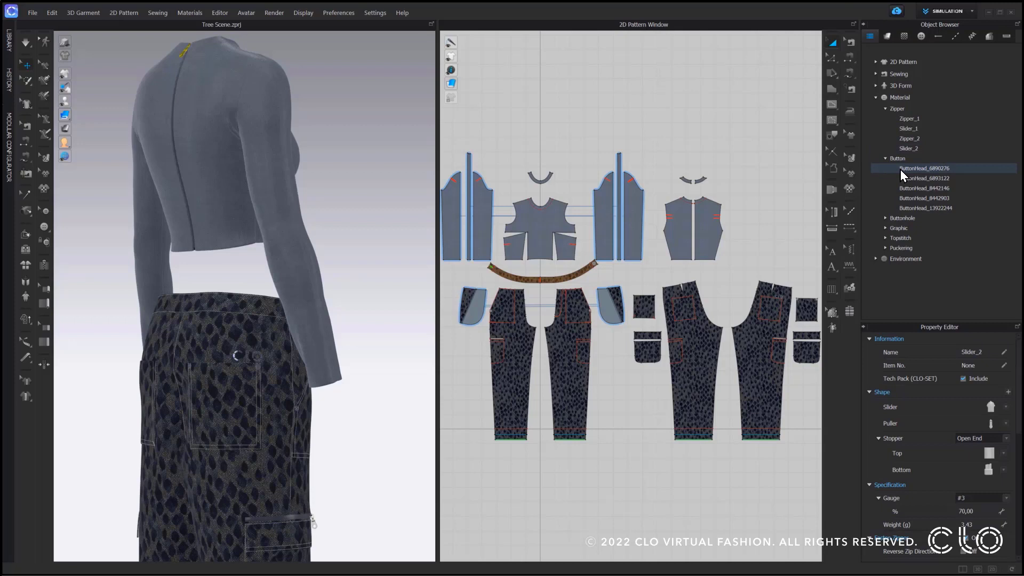
pyautogui.click(913, 207)
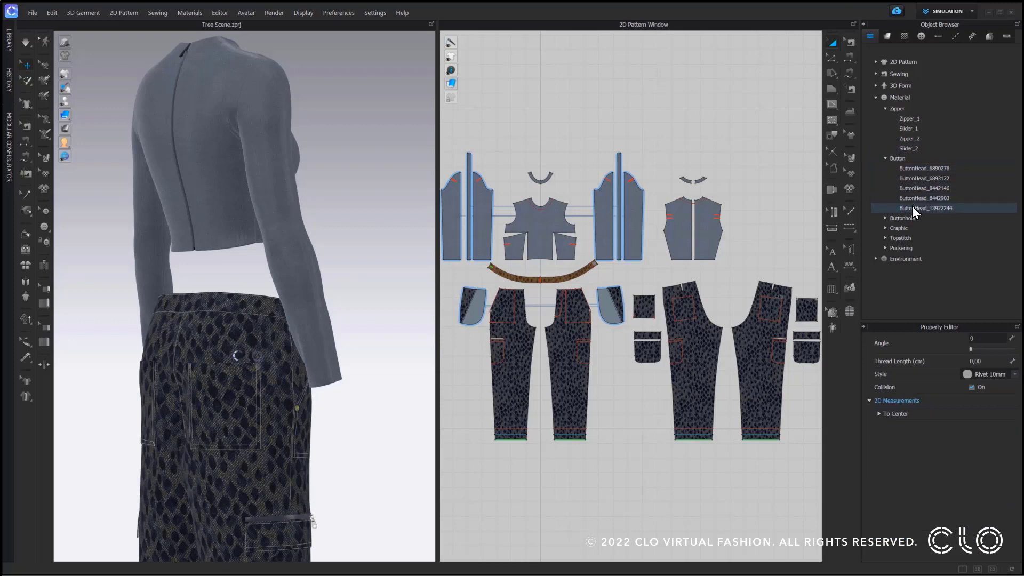
# Expand the Graphic and Topstitch groups under Material in the scene tree
pyautogui.click(885, 228)
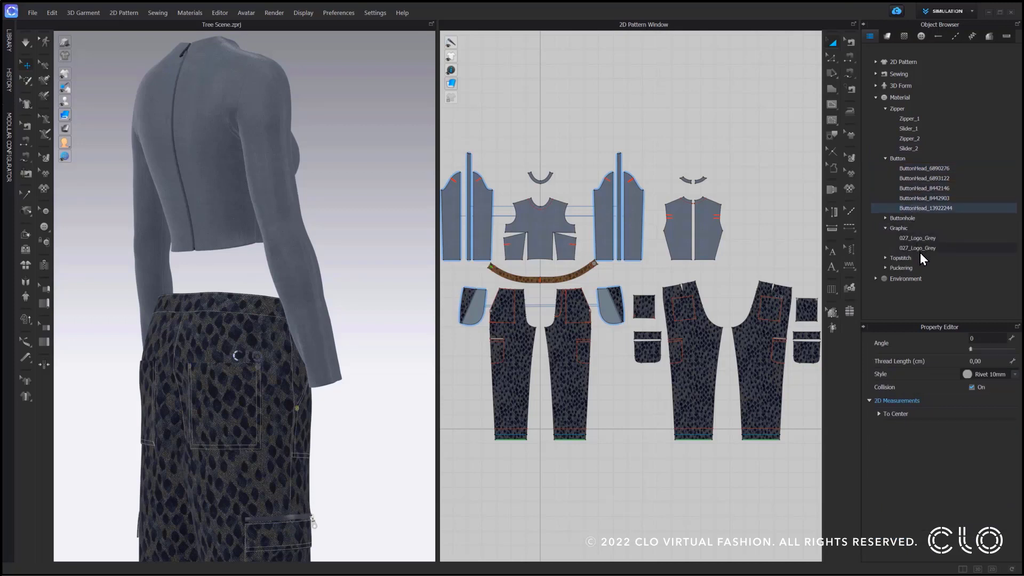
pyautogui.click(919, 259)
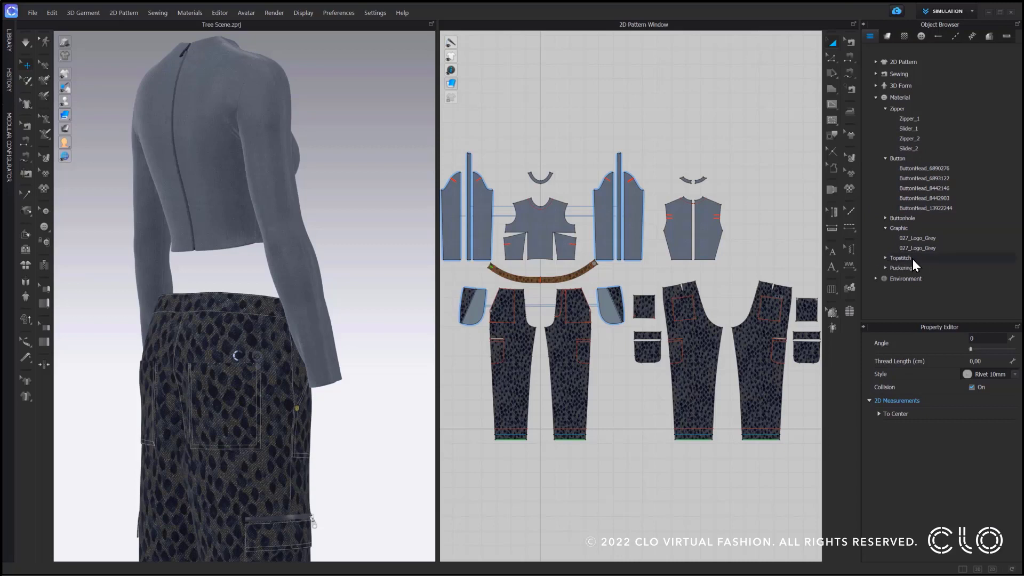
pyautogui.click(885, 258)
pyautogui.scroll(-5, 890, 250)
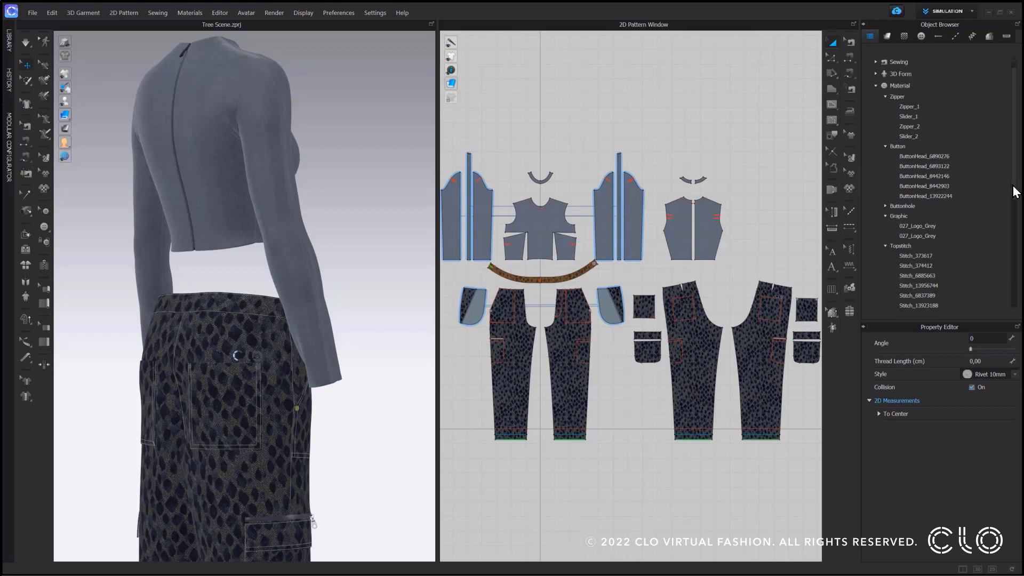
# Activate the topstitch tool, return to the scene tree, and select stitches in turn from Stitch_373617 to Stitch_6878068
pyautogui.click(850, 211)
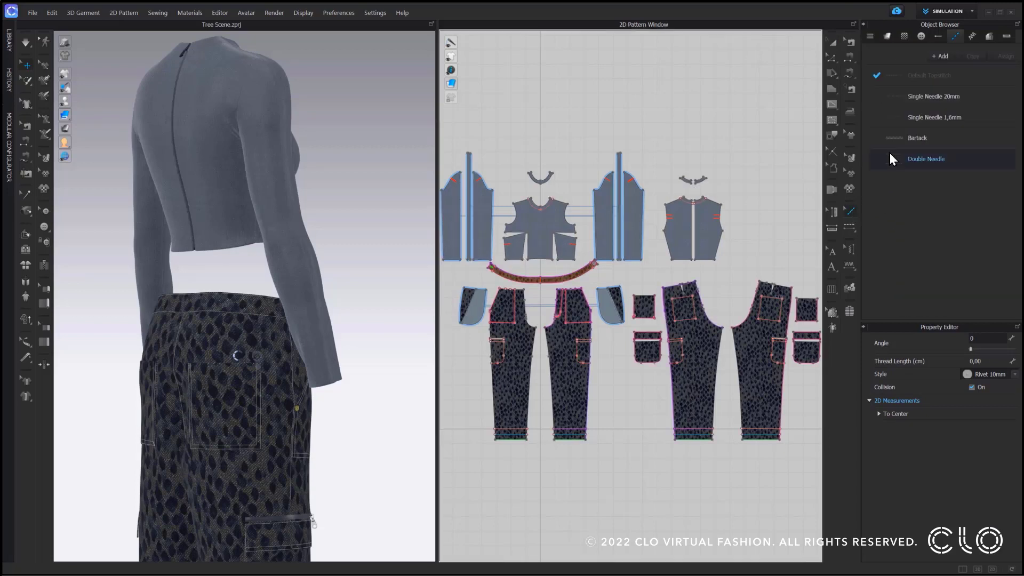
pyautogui.click(870, 36)
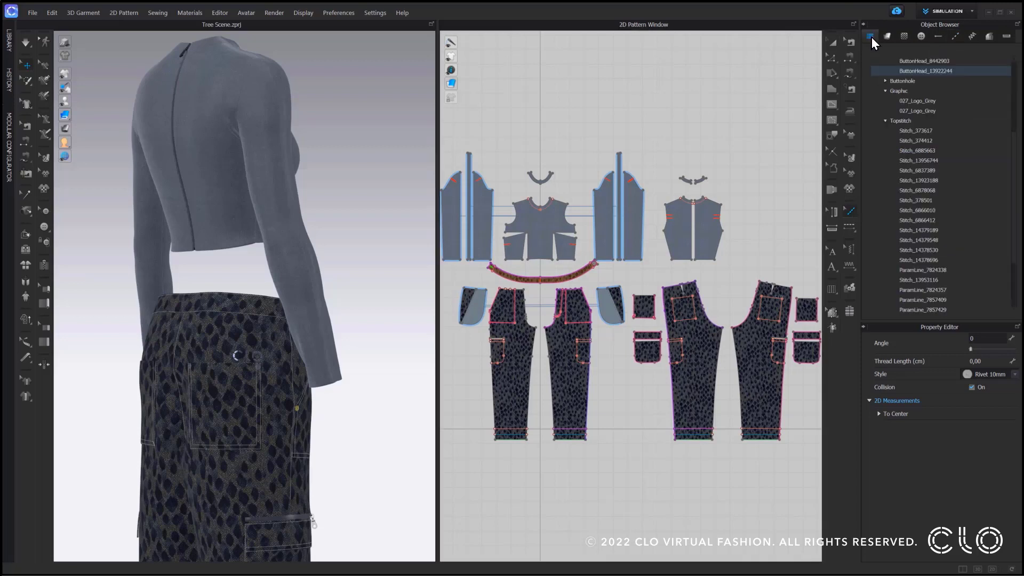
pyautogui.click(927, 131)
pyautogui.click(925, 140)
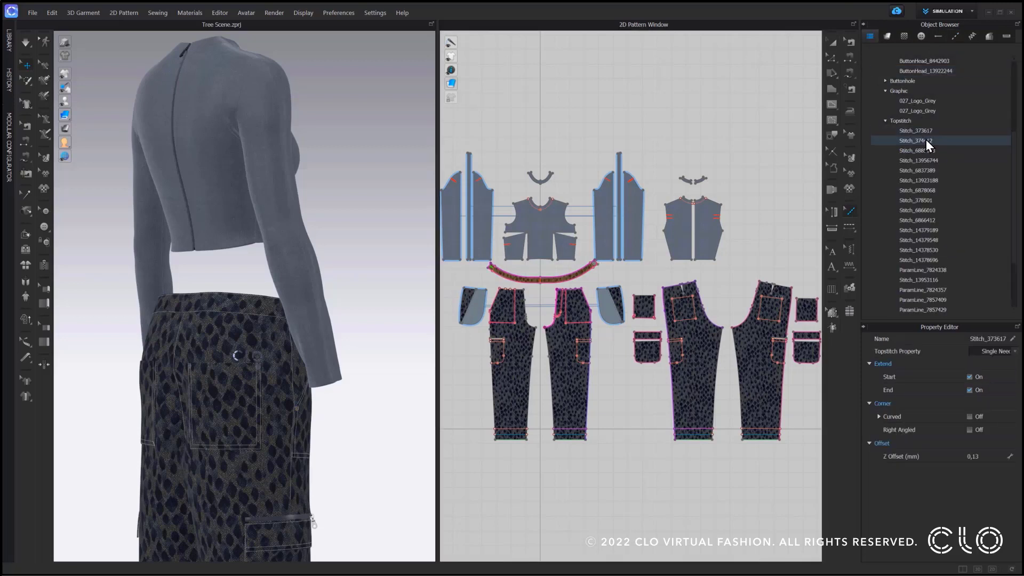
pyautogui.click(924, 151)
pyautogui.click(923, 163)
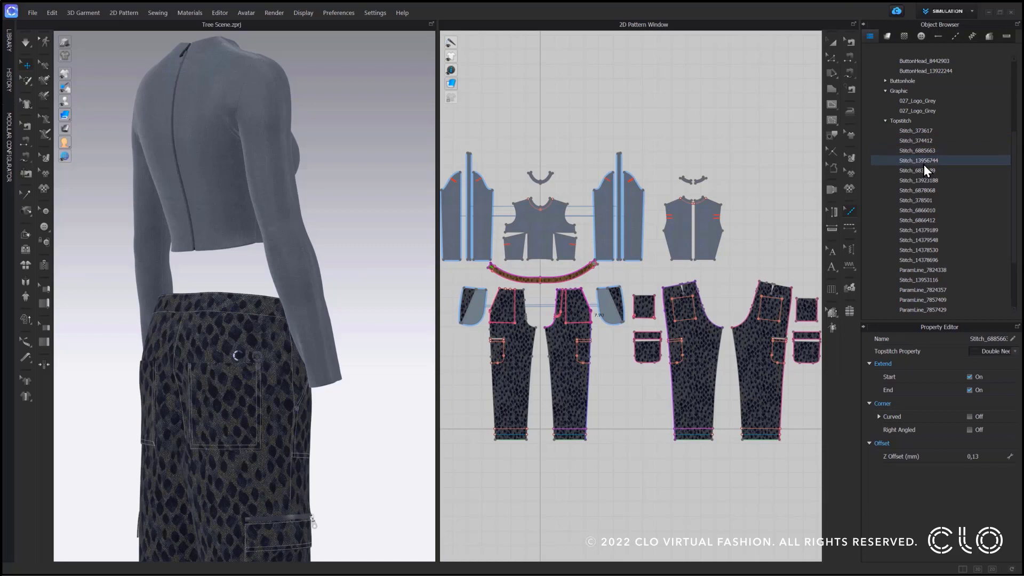
pyautogui.click(923, 172)
pyautogui.click(923, 180)
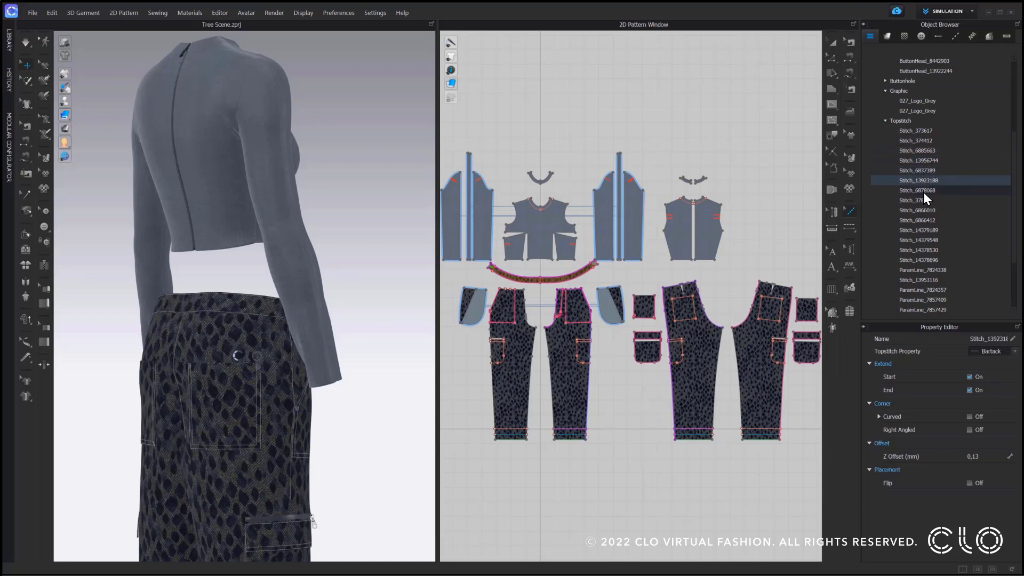
pyautogui.click(923, 190)
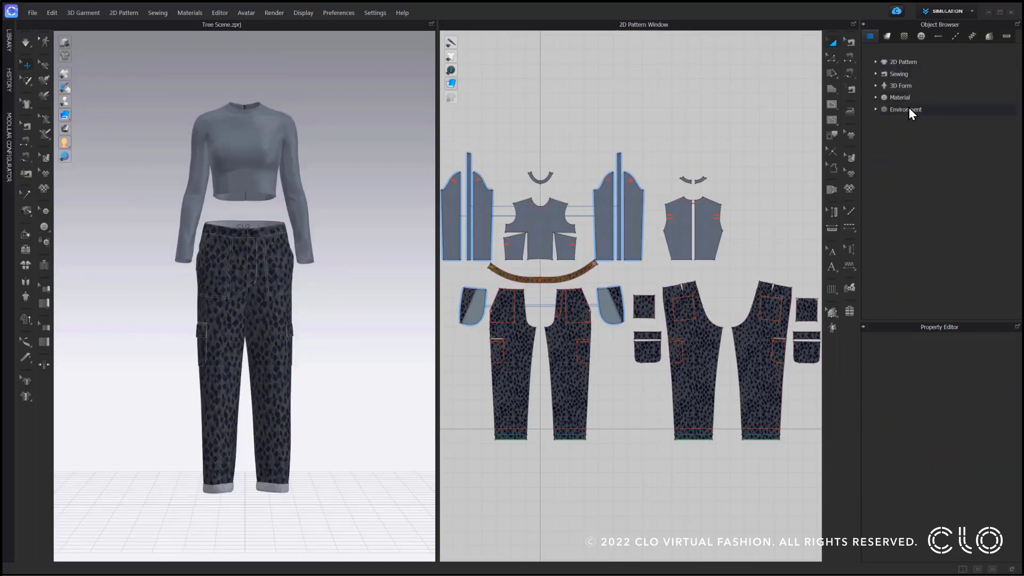
# Expand Environment in the scene tree and look through its Simulation Properties
pyautogui.click(876, 110)
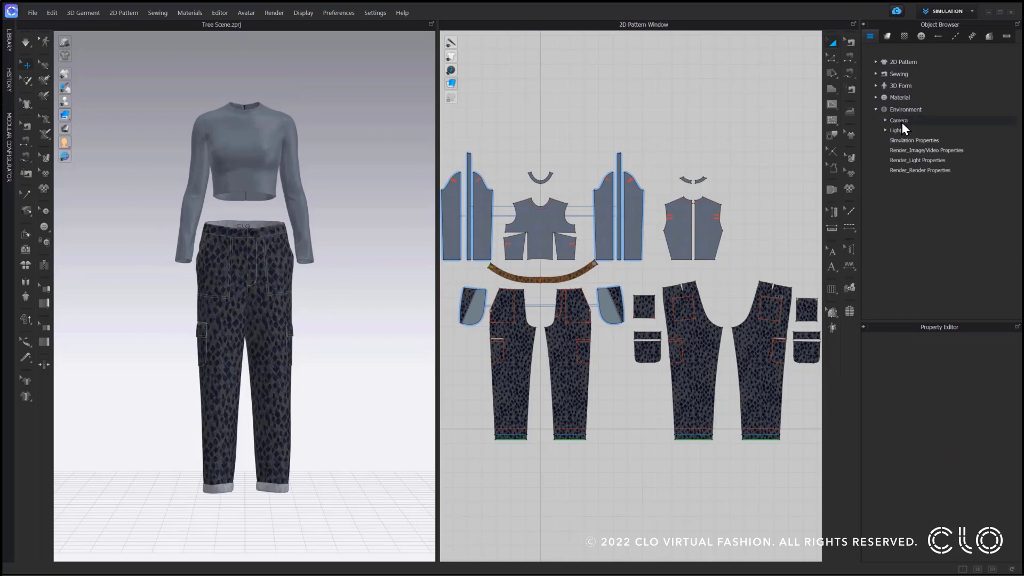
pyautogui.click(914, 140)
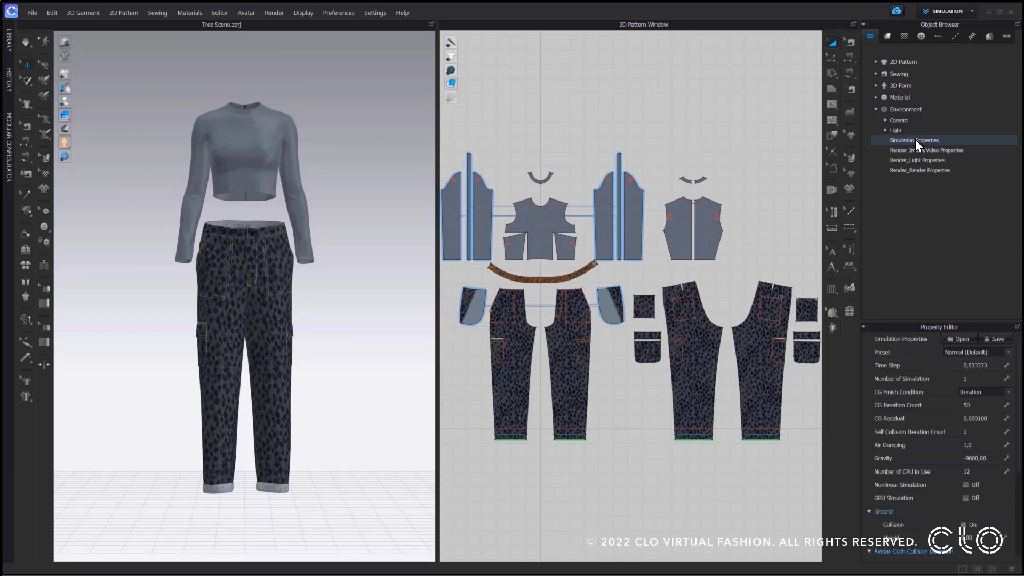
pyautogui.moveTo(1016, 397); pyautogui.dragTo(1012, 462)
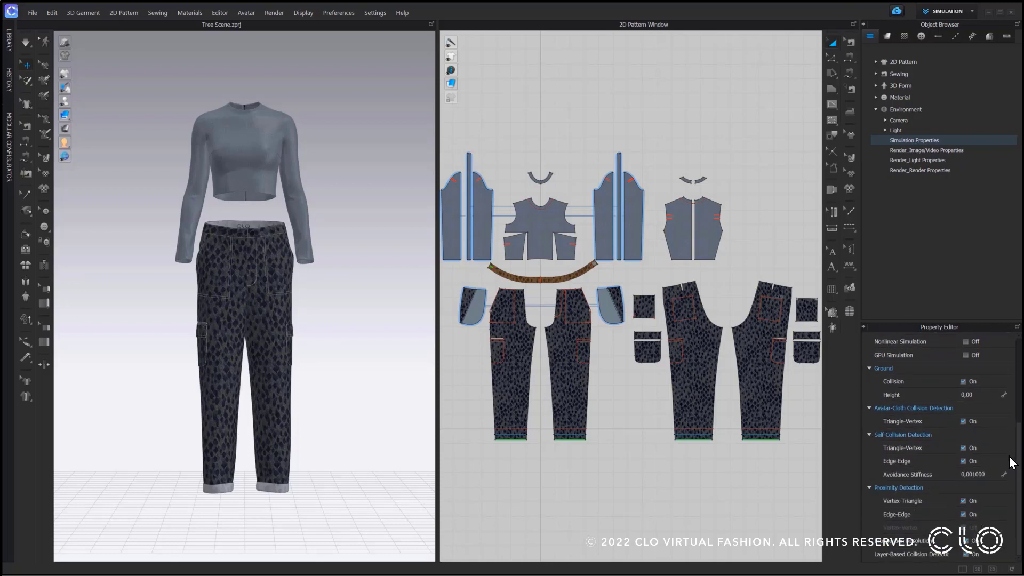
# Expand Light and its 3D group, select the environment light, and adjust its intensity to about 1.08
pyautogui.click(885, 130)
pyautogui.click(895, 139)
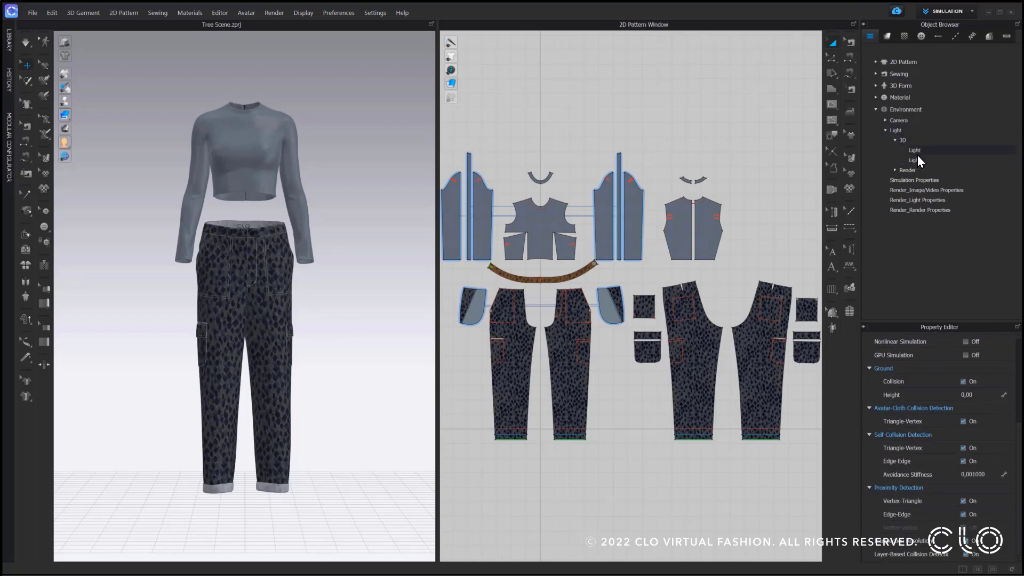
pyautogui.click(918, 153)
pyautogui.moveTo(980, 388); pyautogui.dragTo(980, 393)
# Select the directional light under 3D, try magenta swatches as its color, and discard the color change
pyautogui.click(930, 161)
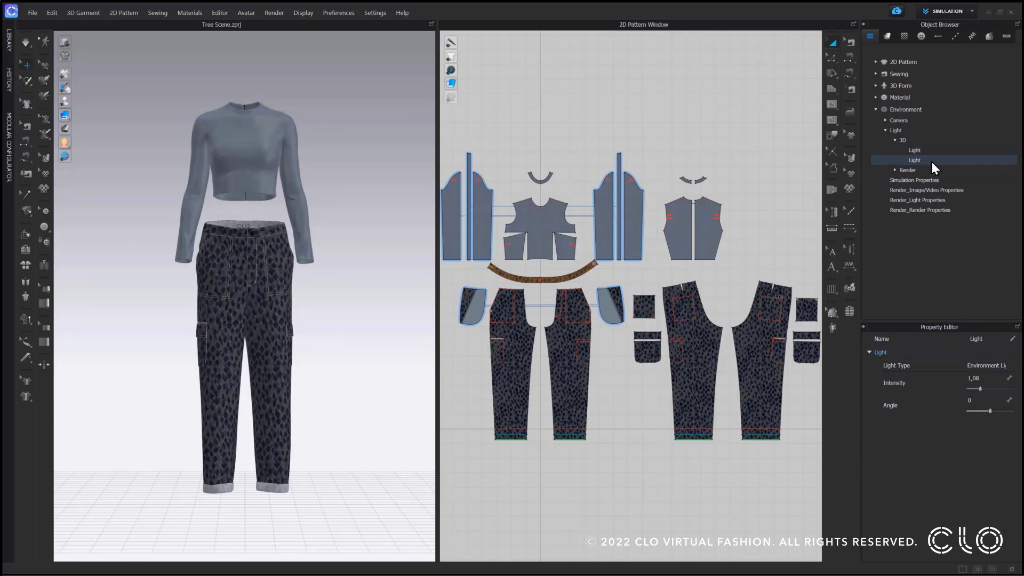
pyautogui.click(1011, 378)
pyautogui.click(470, 295)
pyautogui.click(365, 294)
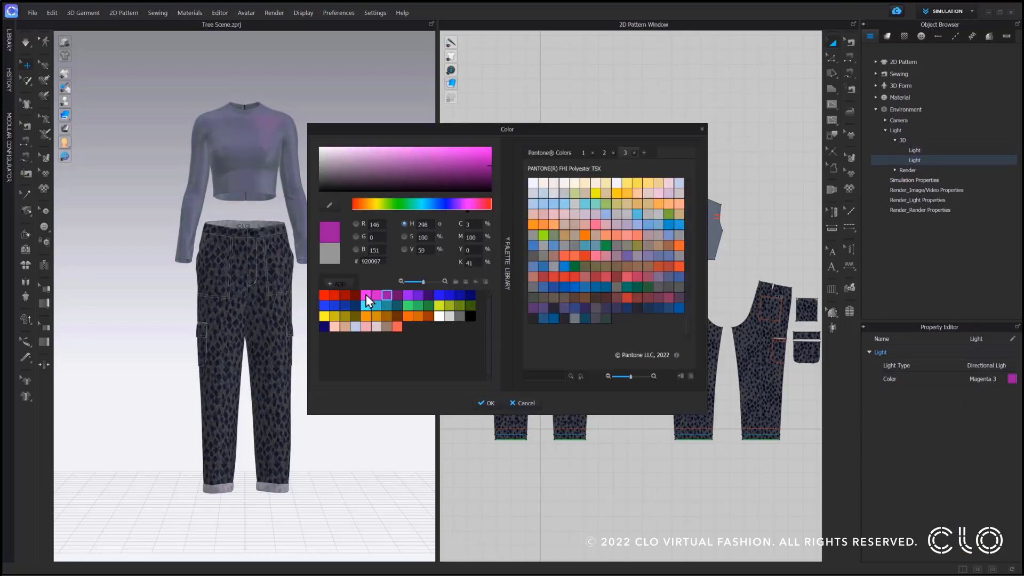
pyautogui.click(521, 404)
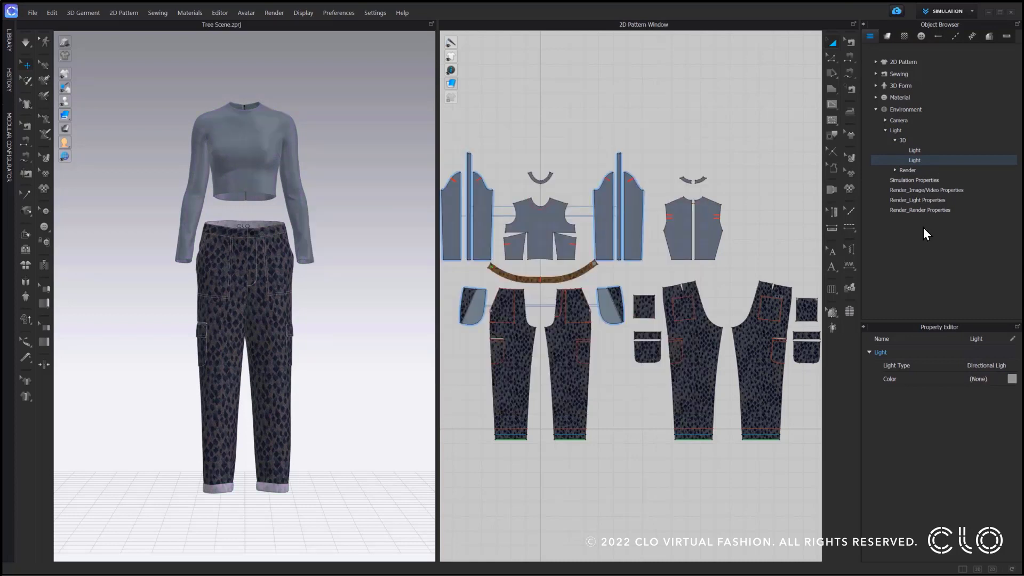
# Select Default Camera under Camera, adjust its distance to about -3142 mm, and orbit the 3D garment to a side view
pyautogui.click(886, 120)
pyautogui.click(906, 130)
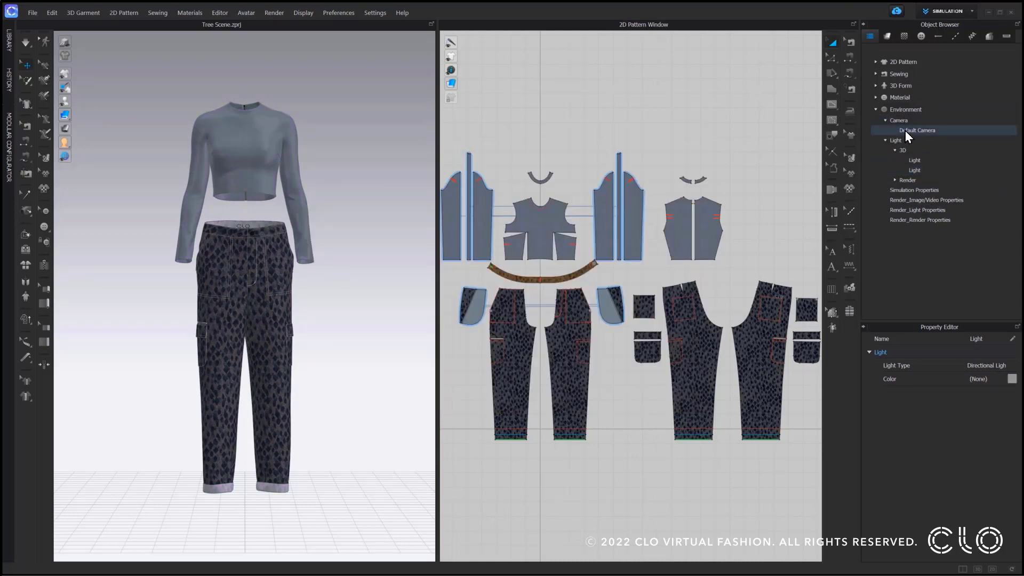
pyautogui.moveTo(973, 438); pyautogui.dragTo(998, 438)
pyautogui.moveTo(262, 362); pyautogui.dragTo(138, 376, button='right')
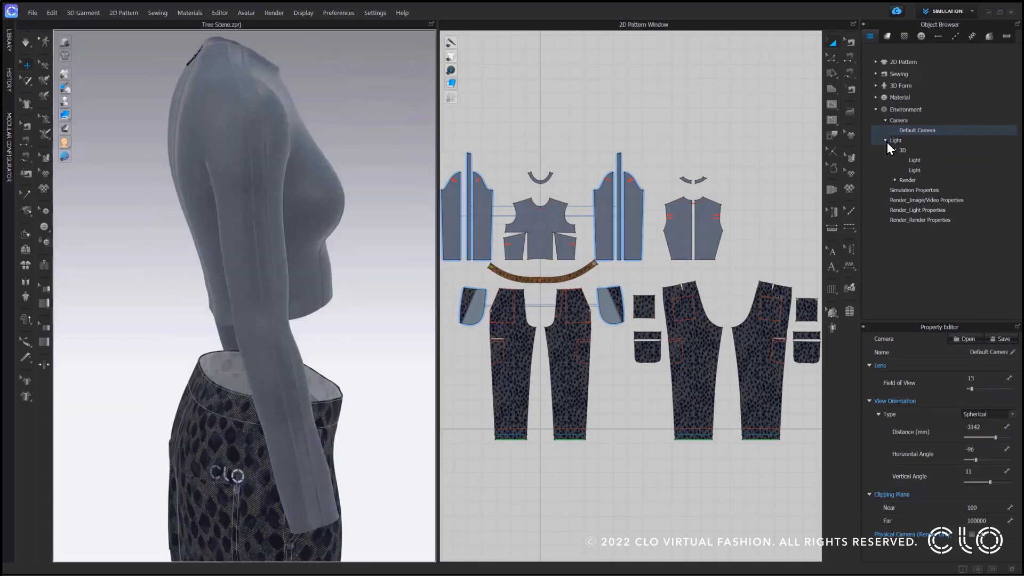
# Expand the Render group under Light and select Dome Light and Rectangle Light in turn
pyautogui.click(895, 181)
pyautogui.click(909, 190)
pyautogui.click(930, 200)
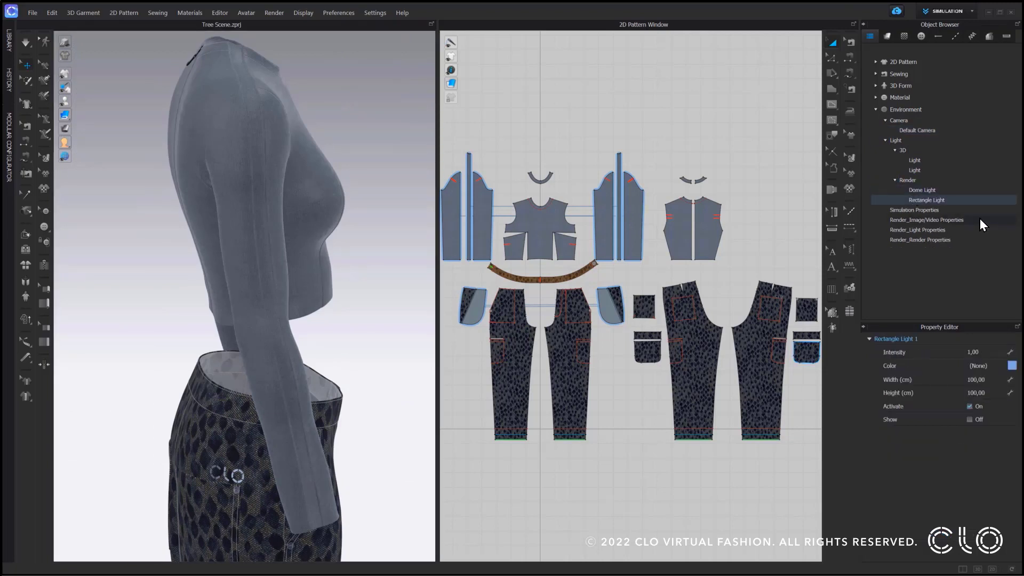
# Show the Render_Image/Video, Render_Light and Render_Render Properties in turn from the Environment tree
pyautogui.click(980, 219)
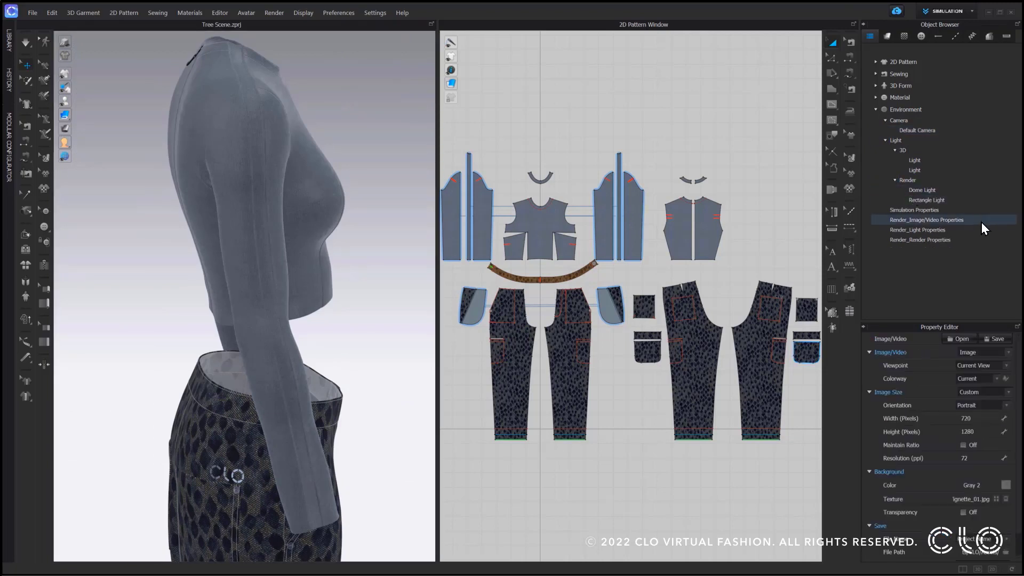
pyautogui.click(967, 231)
pyautogui.click(921, 240)
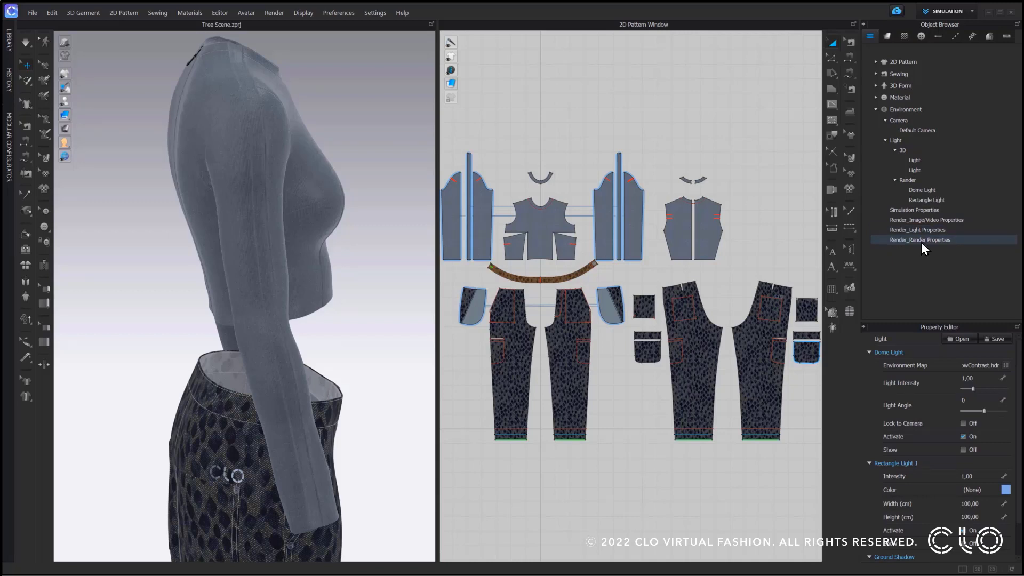
# Open the Render window for the current side view and collapse Environment in the scene tree
pyautogui.click(276, 13)
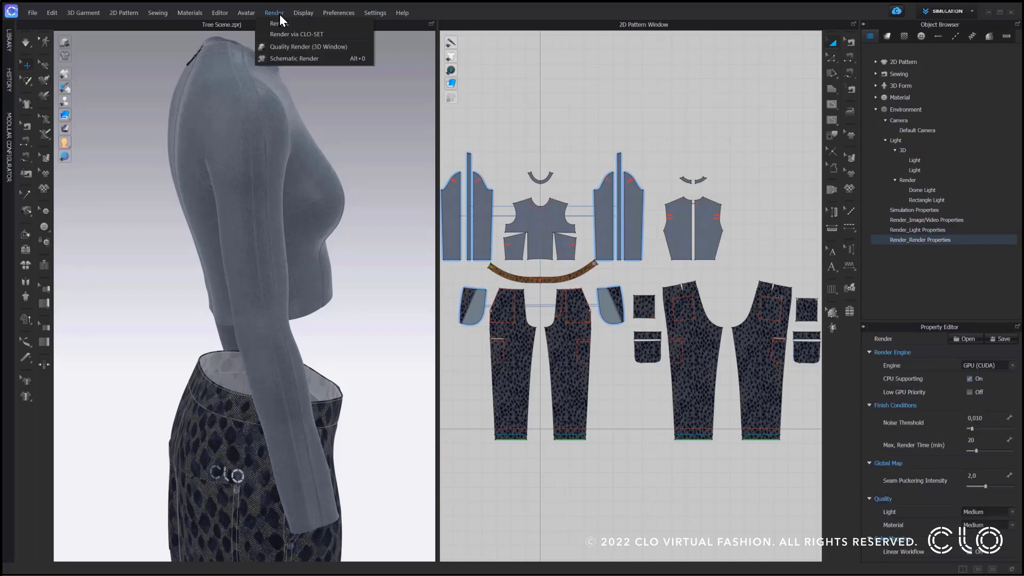
pyautogui.click(285, 32)
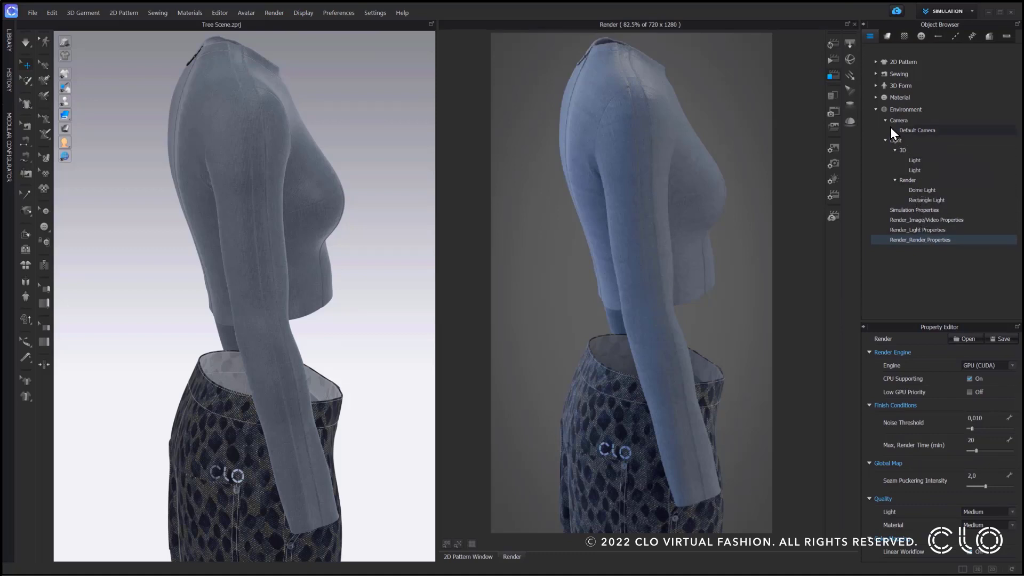
pyautogui.click(875, 110)
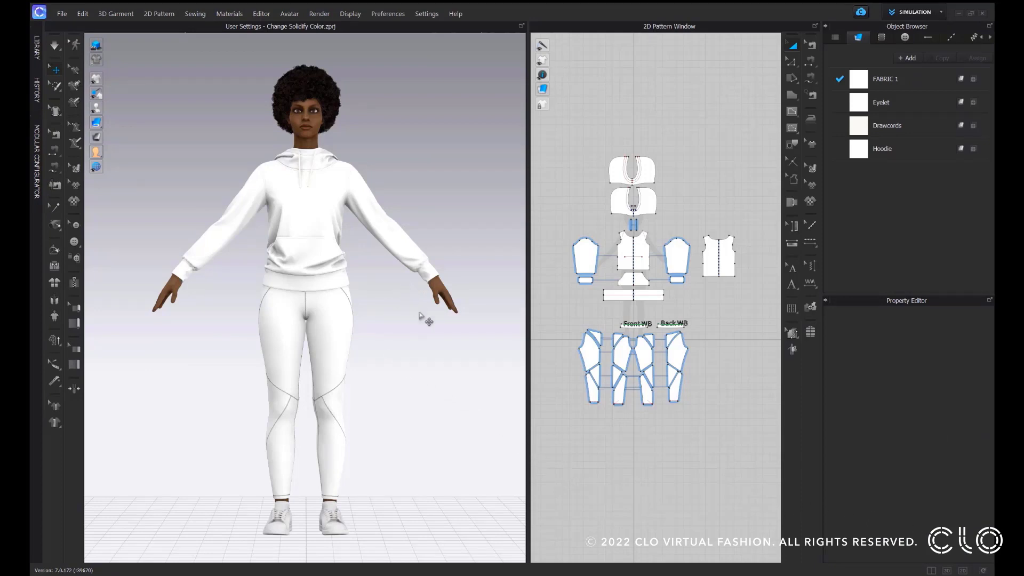
# Select all of the hoodie's pattern pieces, apply Solidify to them, and clear the selection
pyautogui.moveTo(559, 144); pyautogui.dragTo(752, 315)
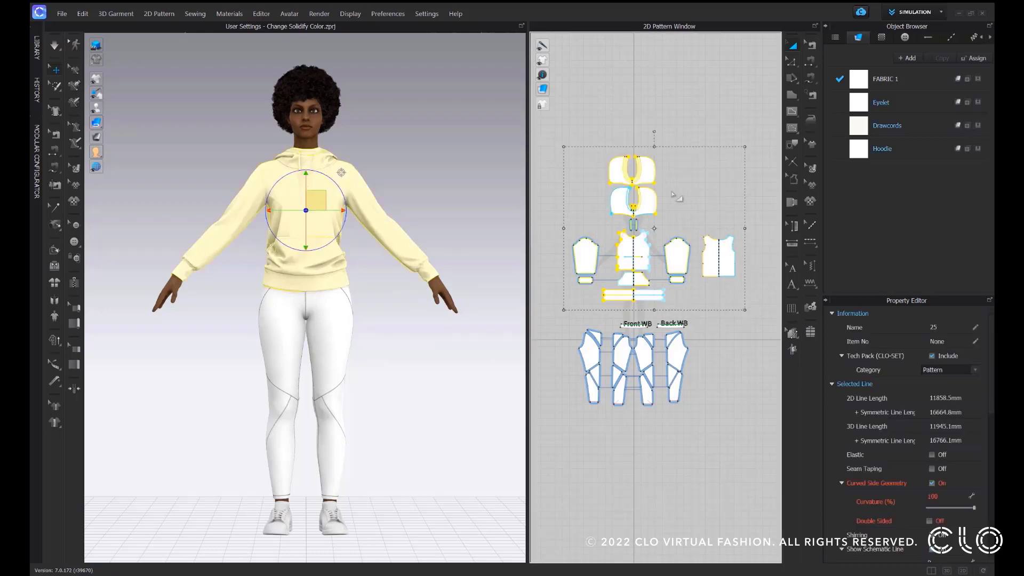
pyautogui.rightClick(319, 201)
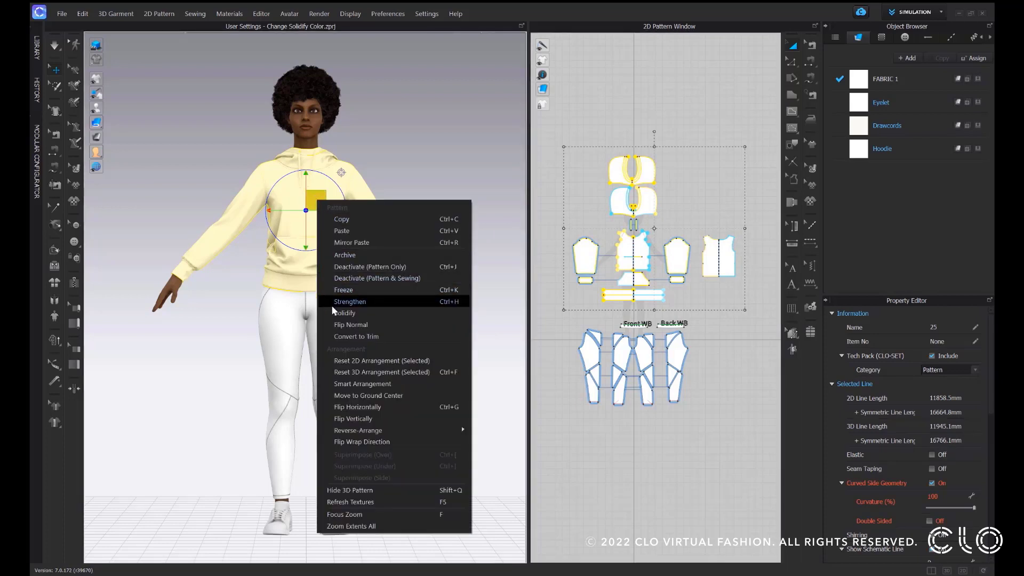
pyautogui.click(348, 314)
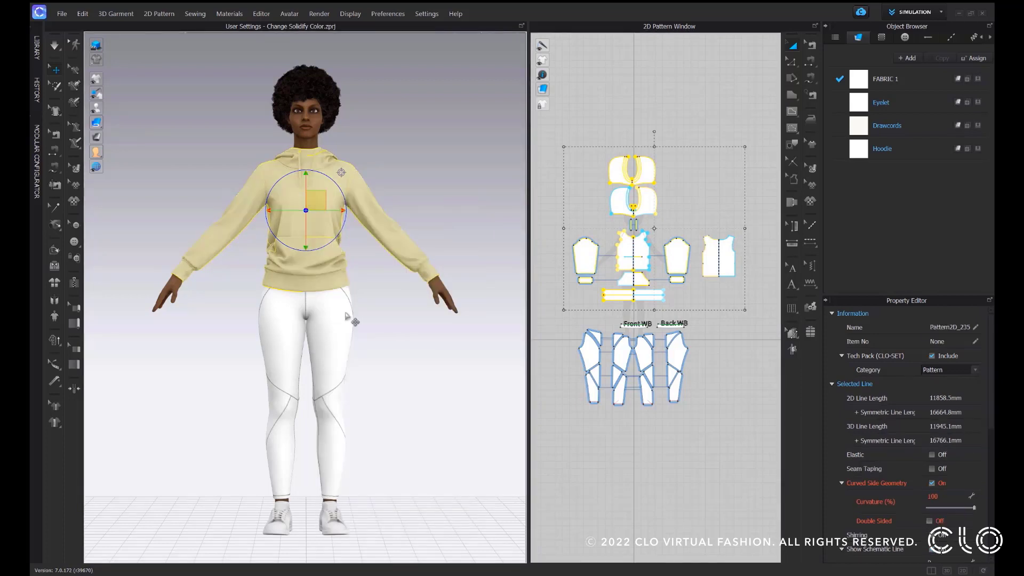
pyautogui.click(443, 209)
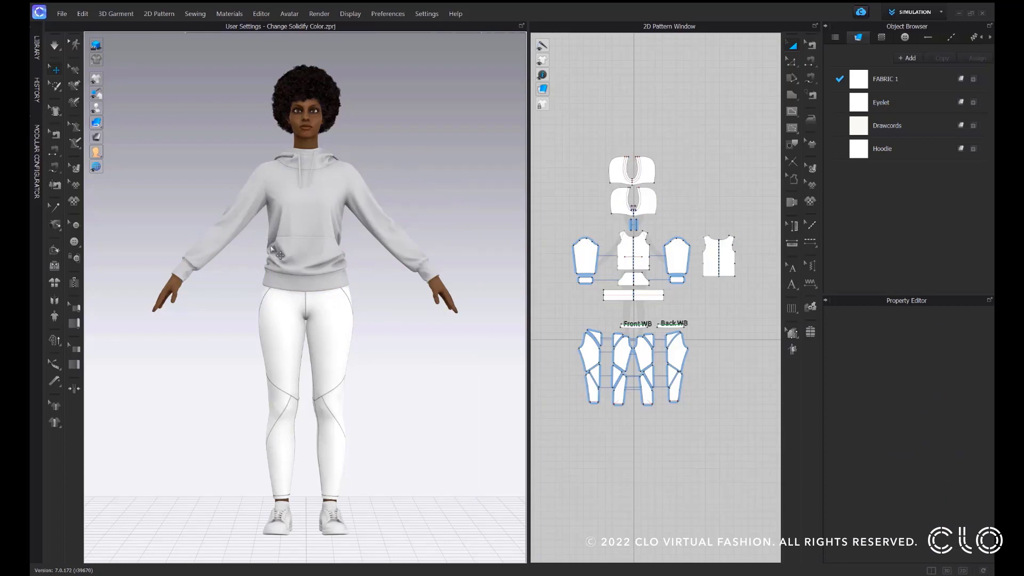
# Set the Solidify highlight color in the User Interface page of User Settings to pink C84F85, and close the settings
pyautogui.click(429, 13)
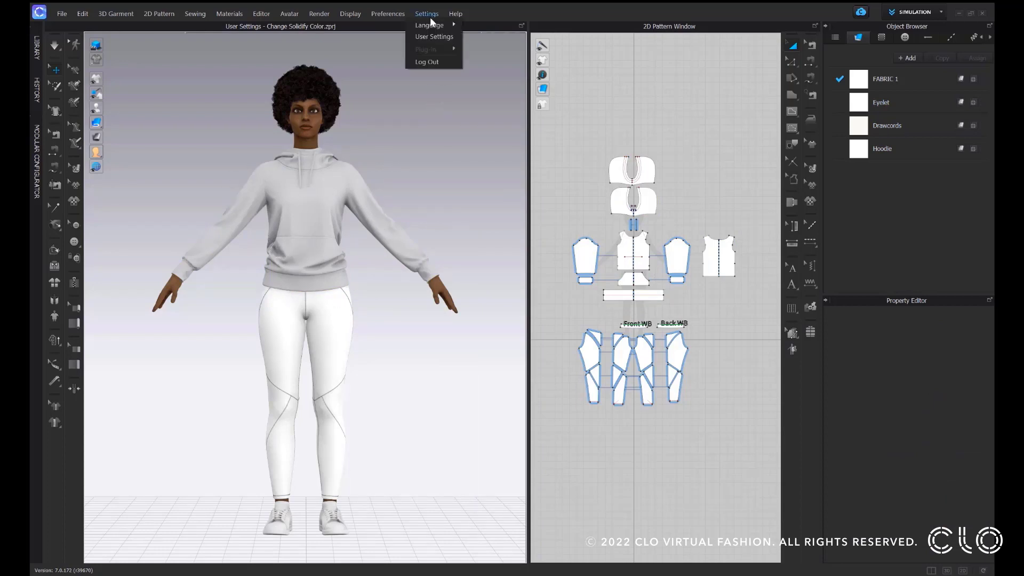
pyautogui.click(426, 36)
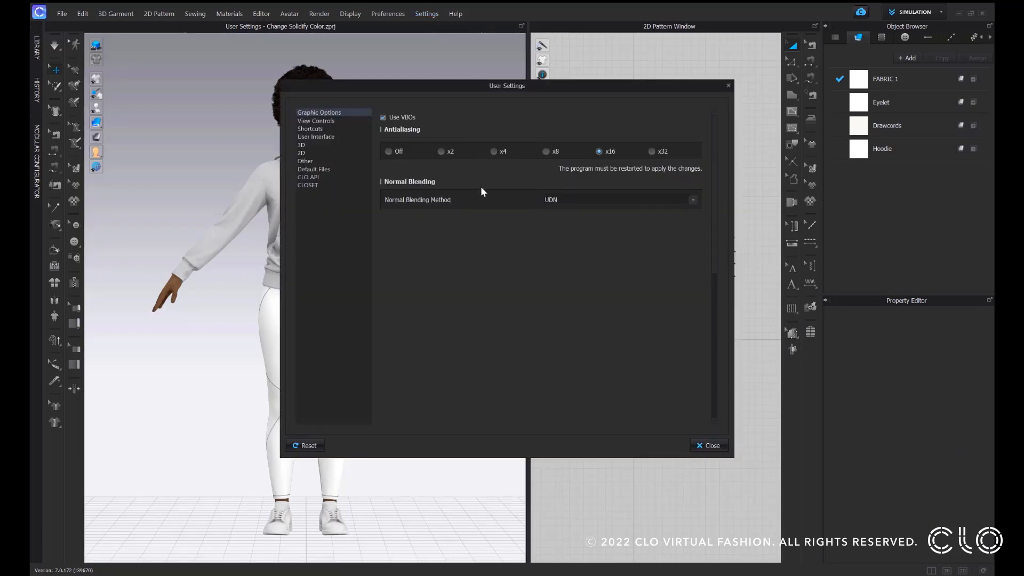
pyautogui.click(322, 137)
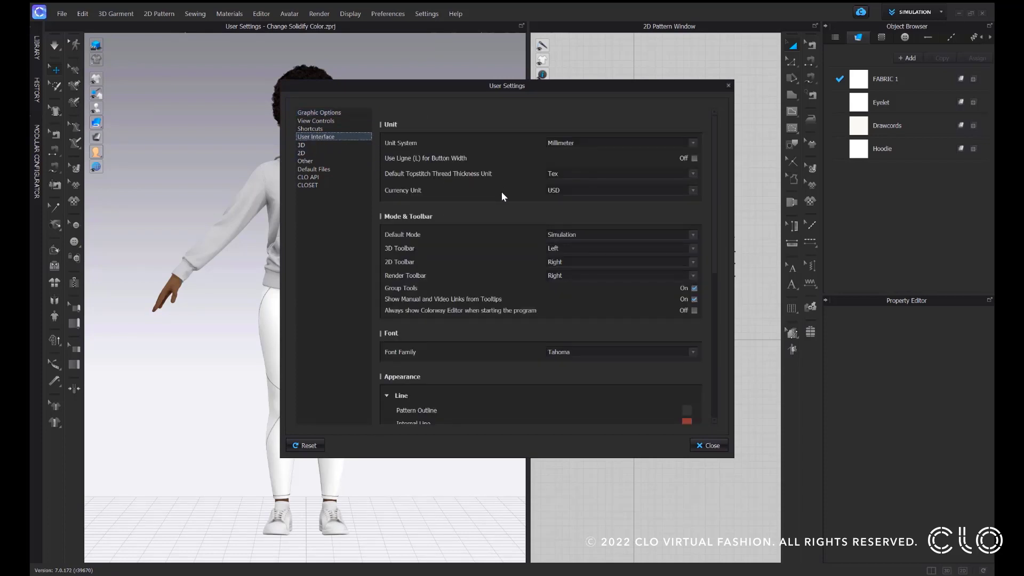
pyautogui.scroll(-5, 502, 194)
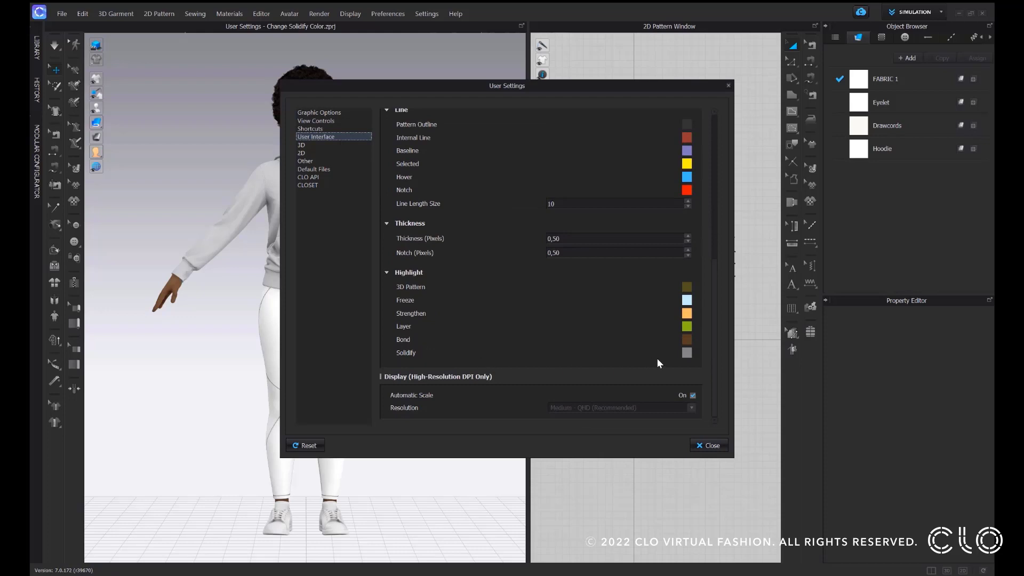
pyautogui.click(686, 353)
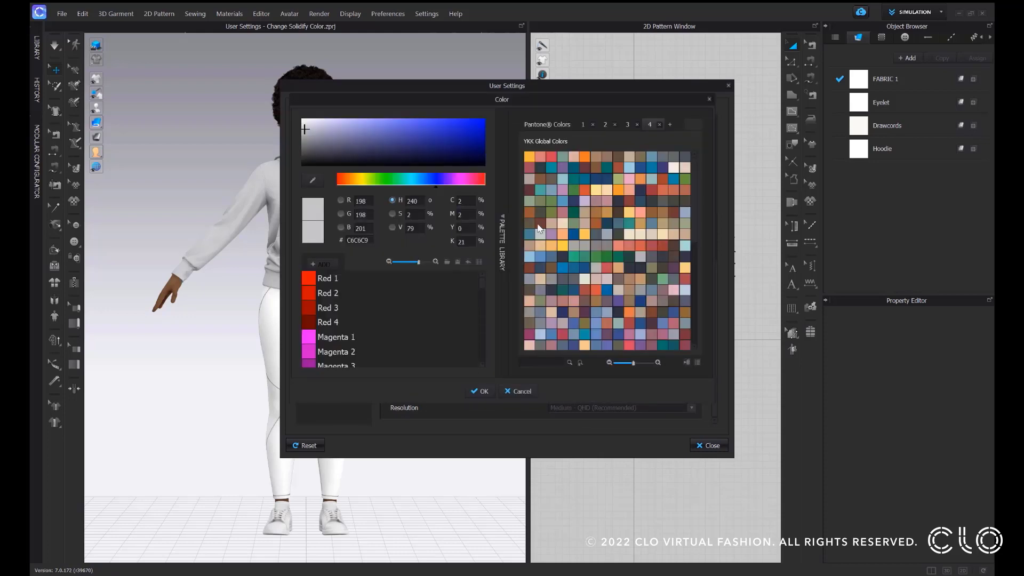
pyautogui.scroll(-5, 613, 251)
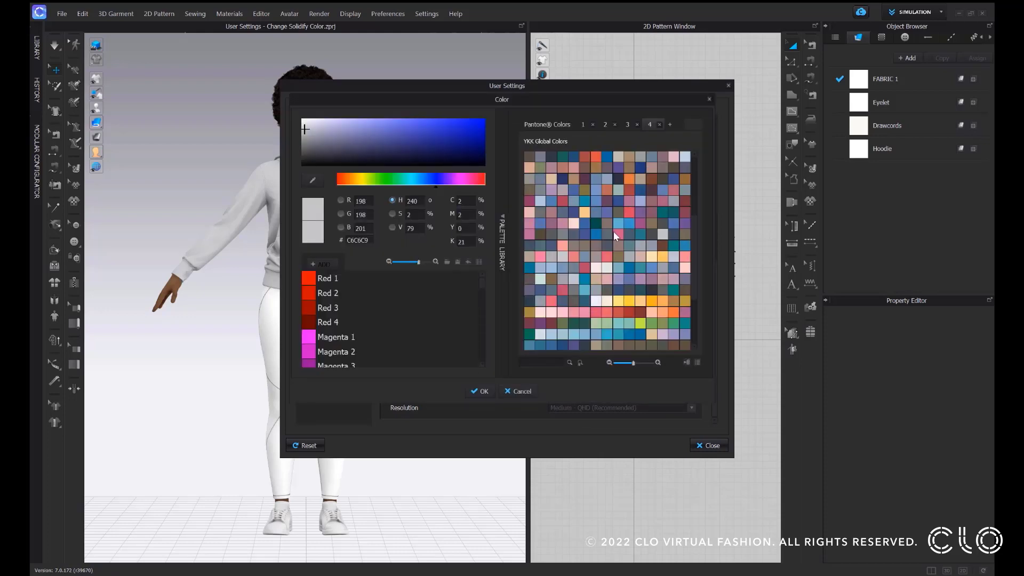
pyautogui.click(614, 233)
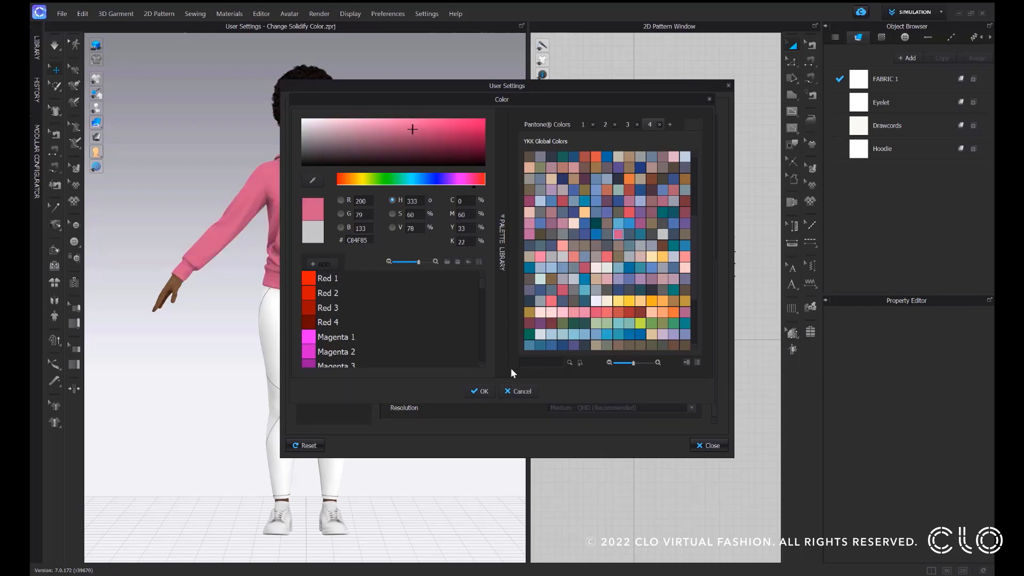
pyautogui.click(477, 391)
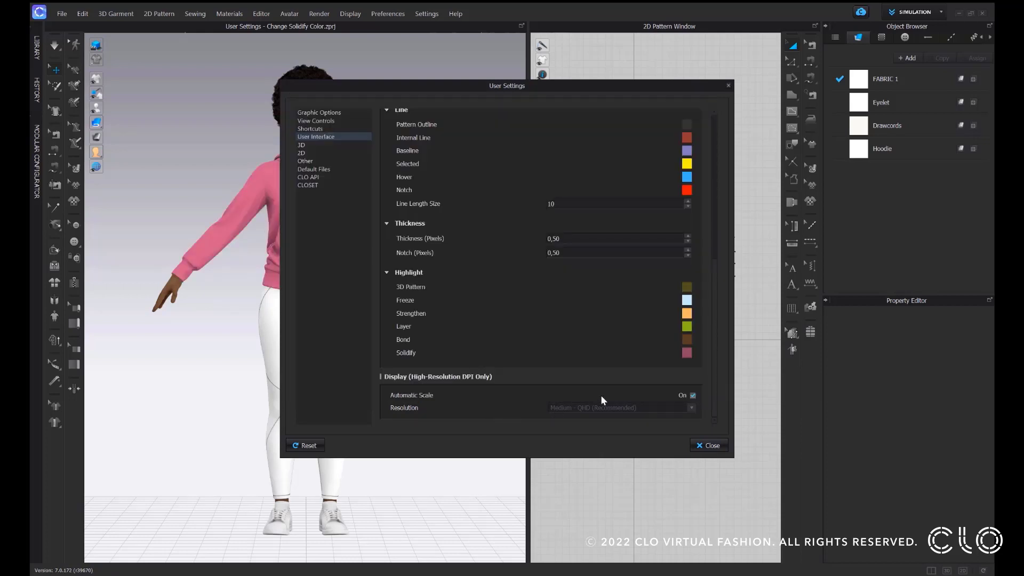
pyautogui.click(710, 446)
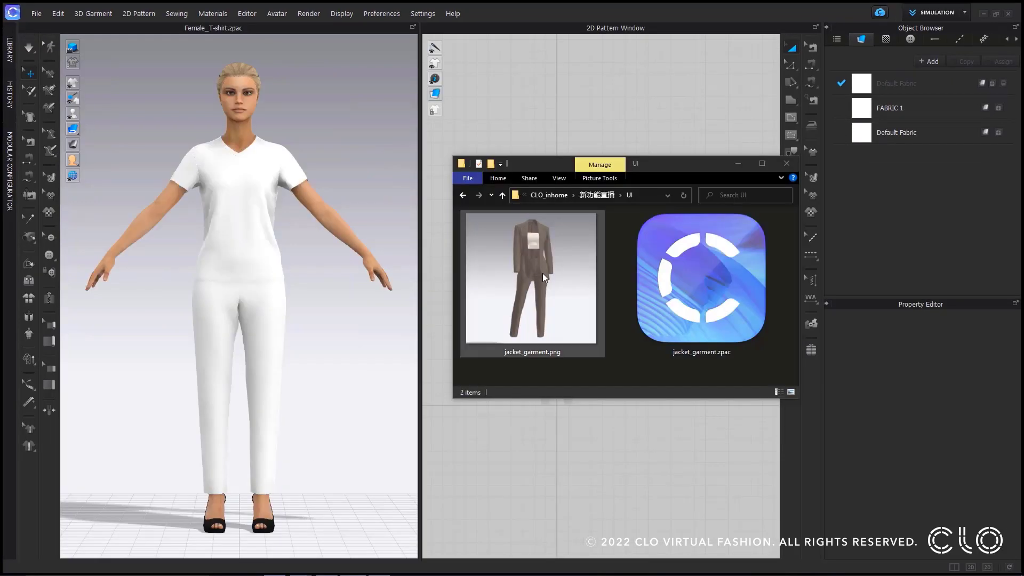
# Load jacket_garment.zpac from the UI folder without saving the current file, maintaining the current avatar's size and pose
pyautogui.click(681, 279)
pyautogui.moveTo(680, 279); pyautogui.dragTo(382, 229)
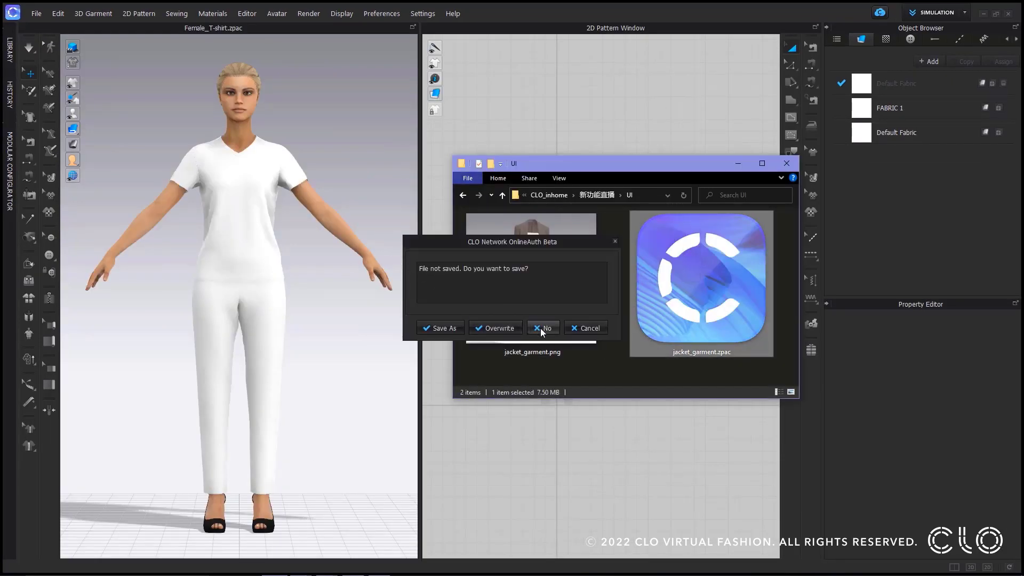
pyautogui.click(541, 330)
pyautogui.click(491, 303)
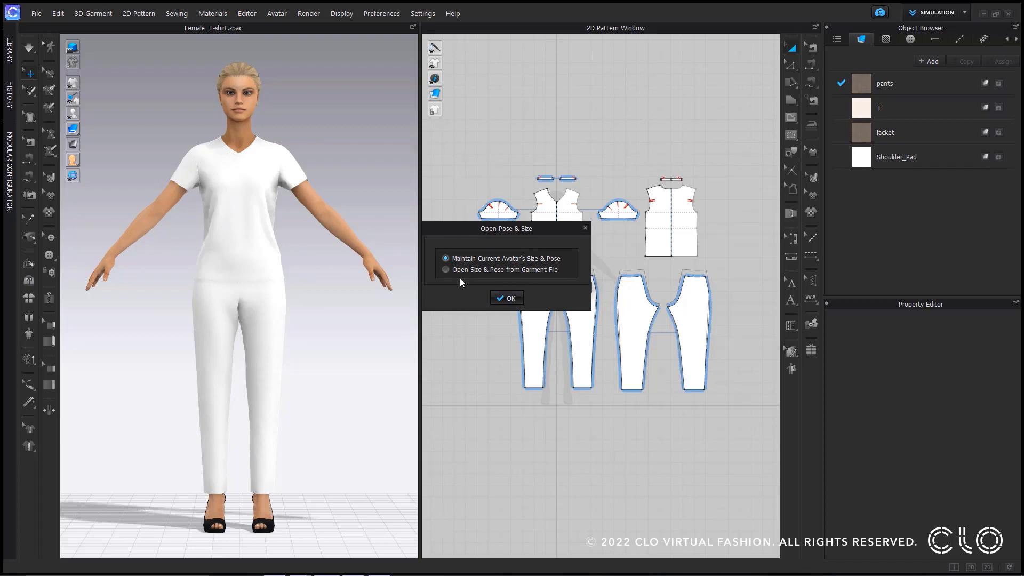
pyautogui.click(506, 298)
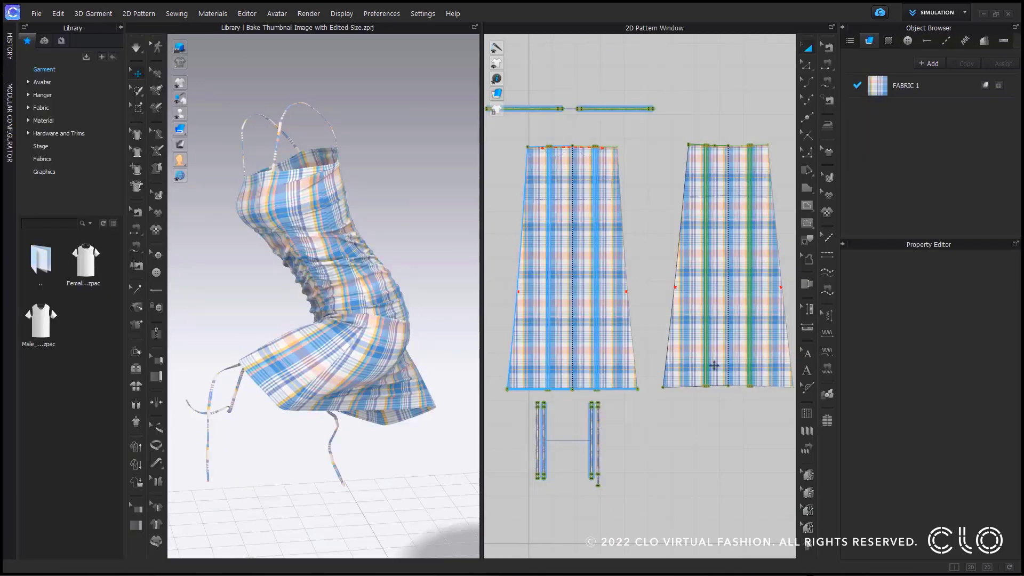
# Rotate and enlarge the plaid texture from the front pattern piece with Edit Texture (2D), finishing with the plaid upright
pyautogui.click(715, 366)
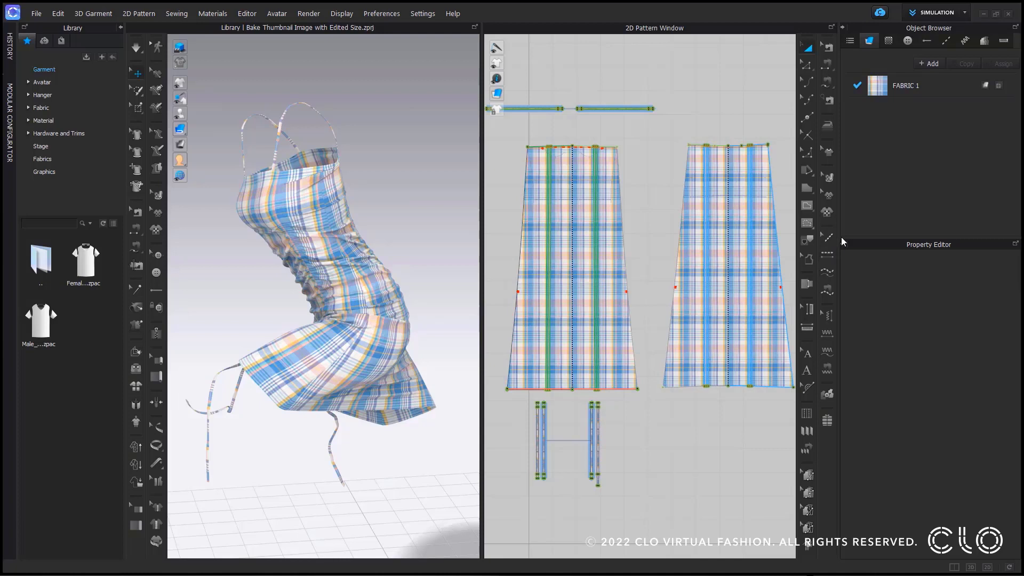
pyautogui.click(830, 181)
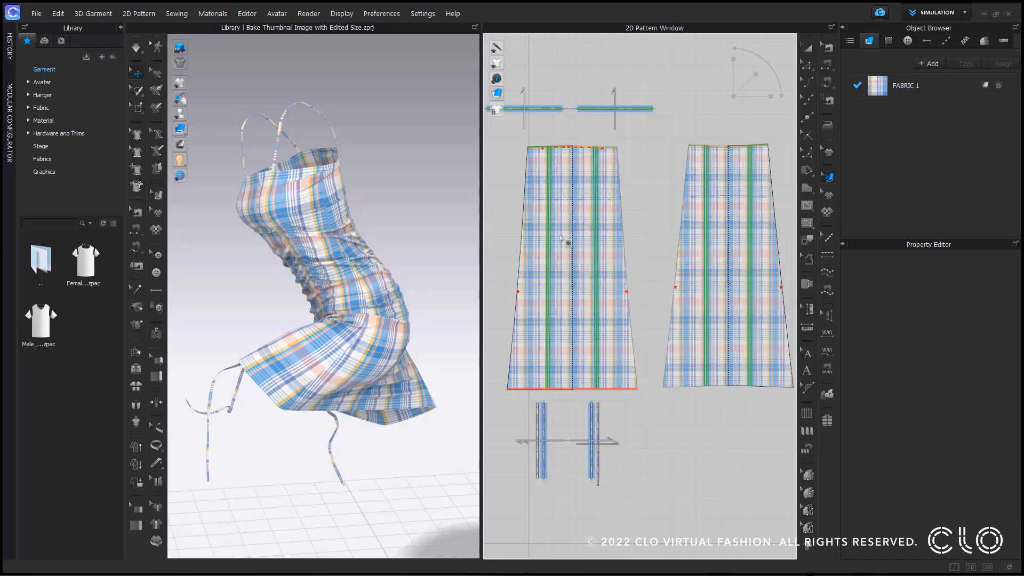
pyautogui.click(560, 238)
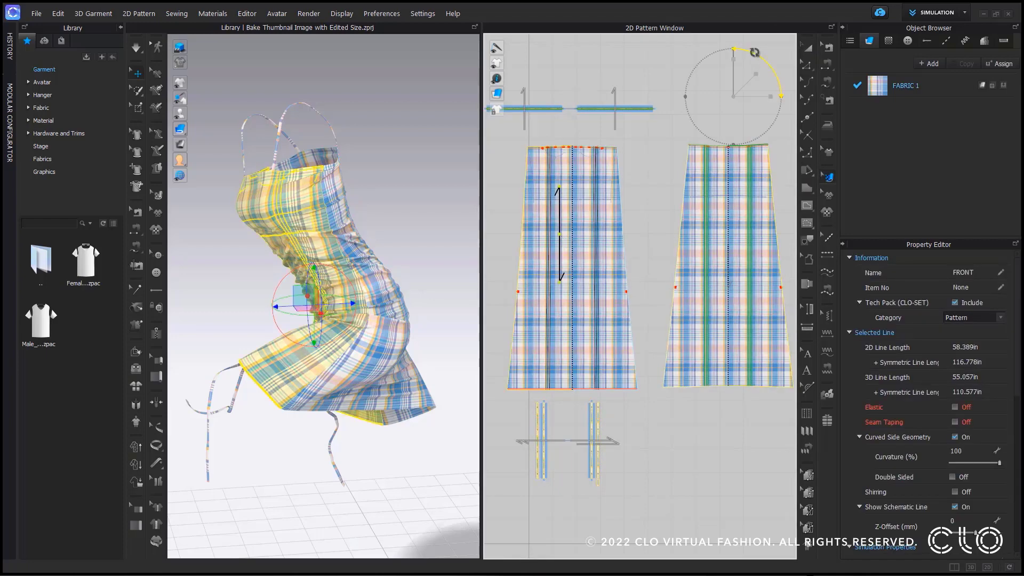
pyautogui.moveTo(754, 52); pyautogui.dragTo(786, 43)
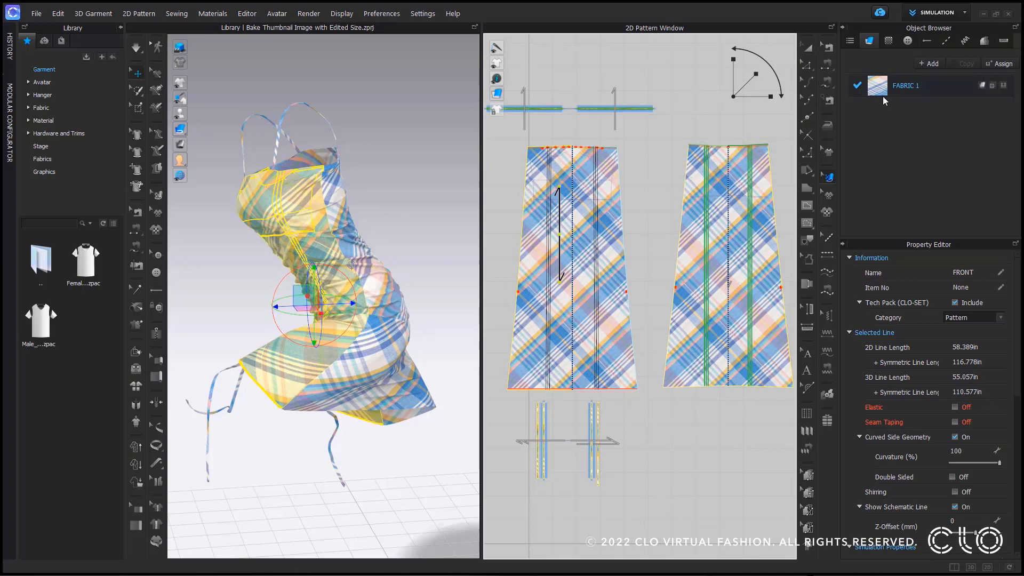
pyautogui.moveTo(771, 55); pyautogui.dragTo(731, 52)
pyautogui.click(662, 156)
# Rotate the plaid texture from the dress's back piece using Edit Texture in the 3D window
pyautogui.click(320, 263)
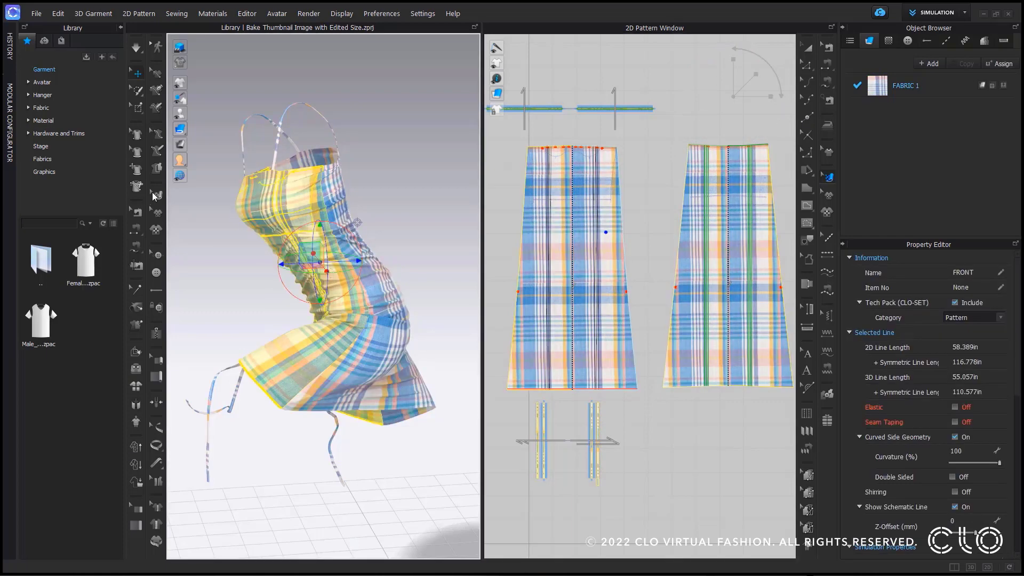
pyautogui.click(156, 194)
pyautogui.click(335, 205)
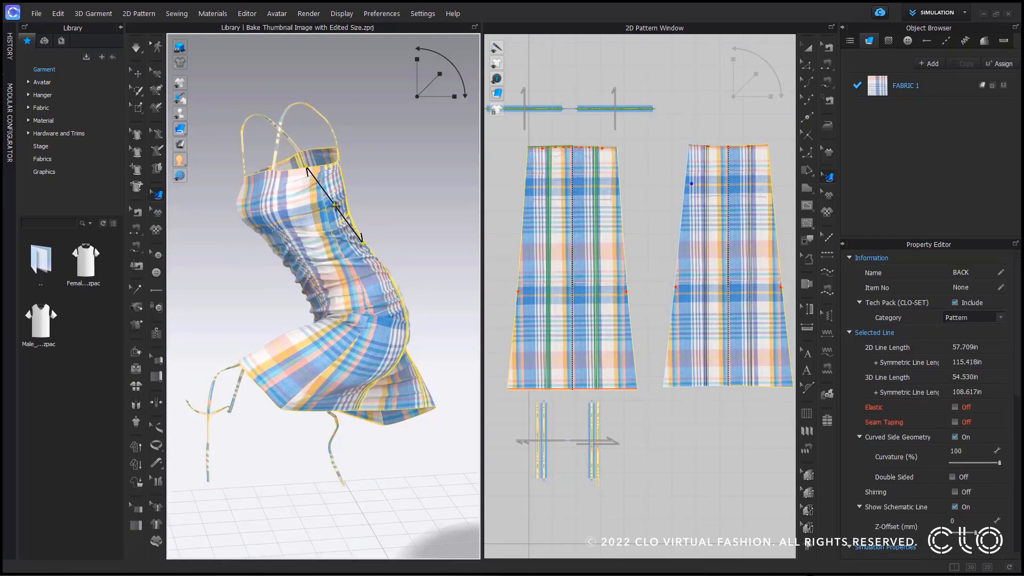
pyautogui.moveTo(449, 61); pyautogui.dragTo(416, 144)
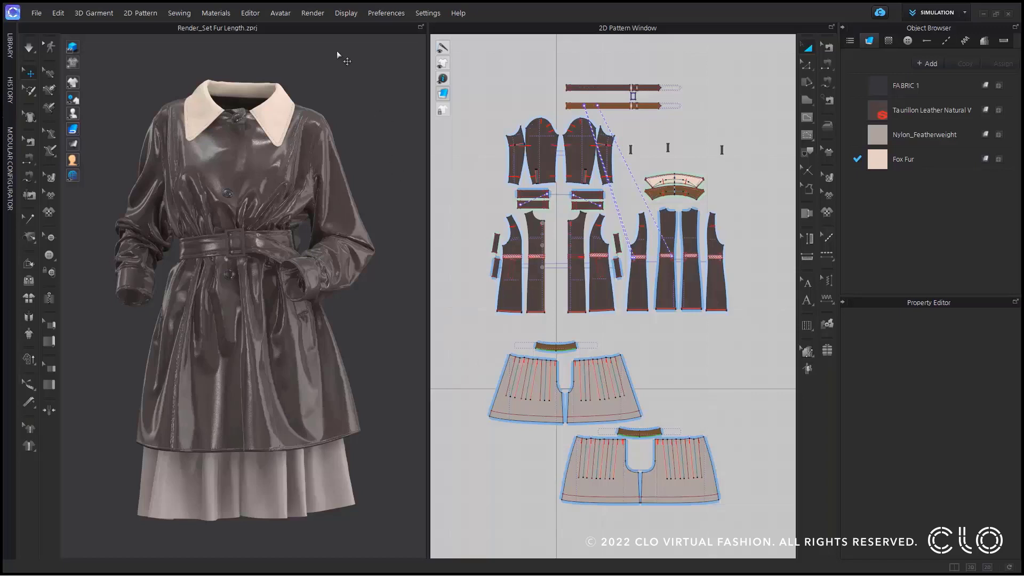
# Open the Render window for the coat, select the collar piece, and start an interactive render
pyautogui.click(311, 14)
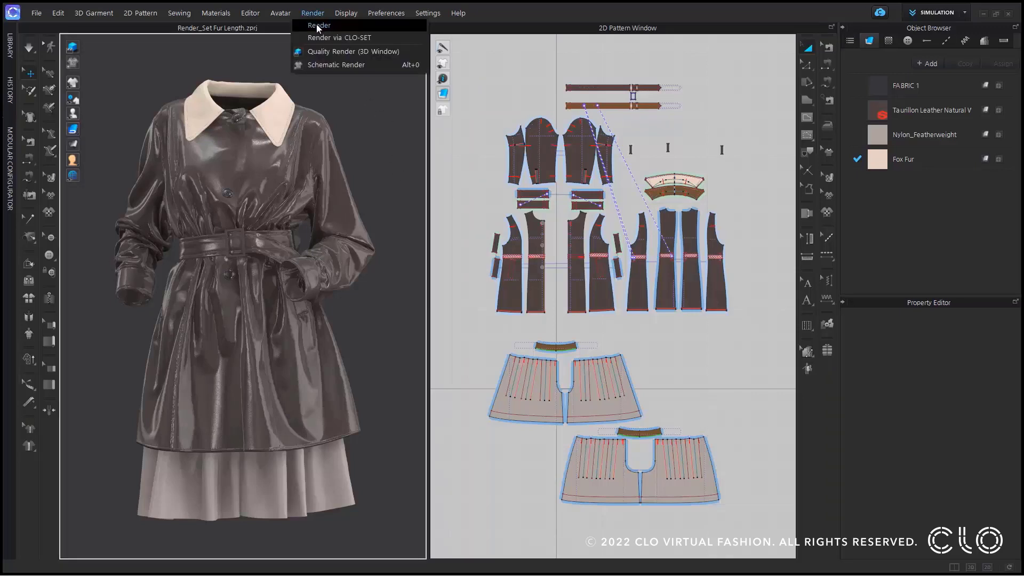
pyautogui.click(318, 26)
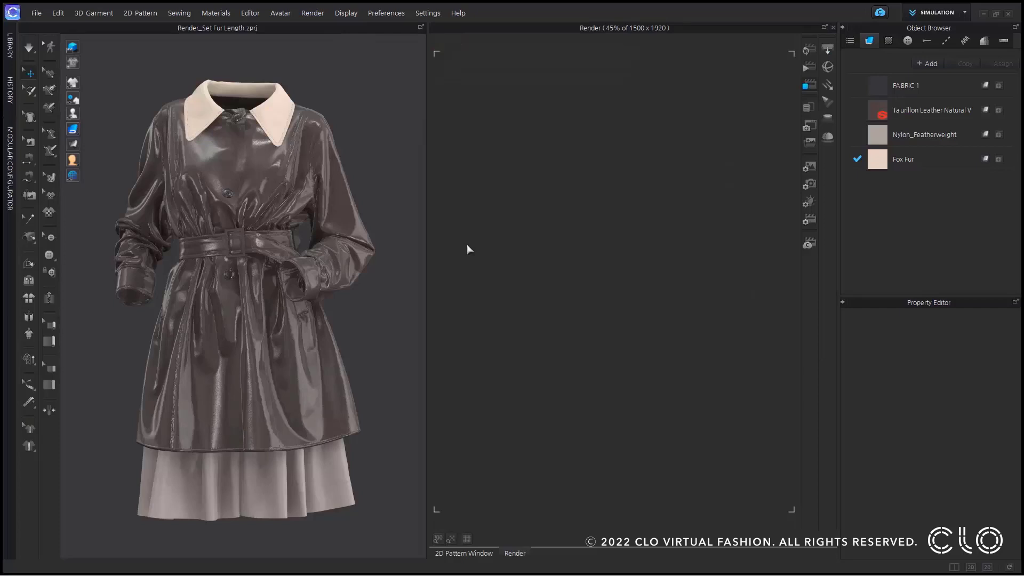
pyautogui.click(293, 139)
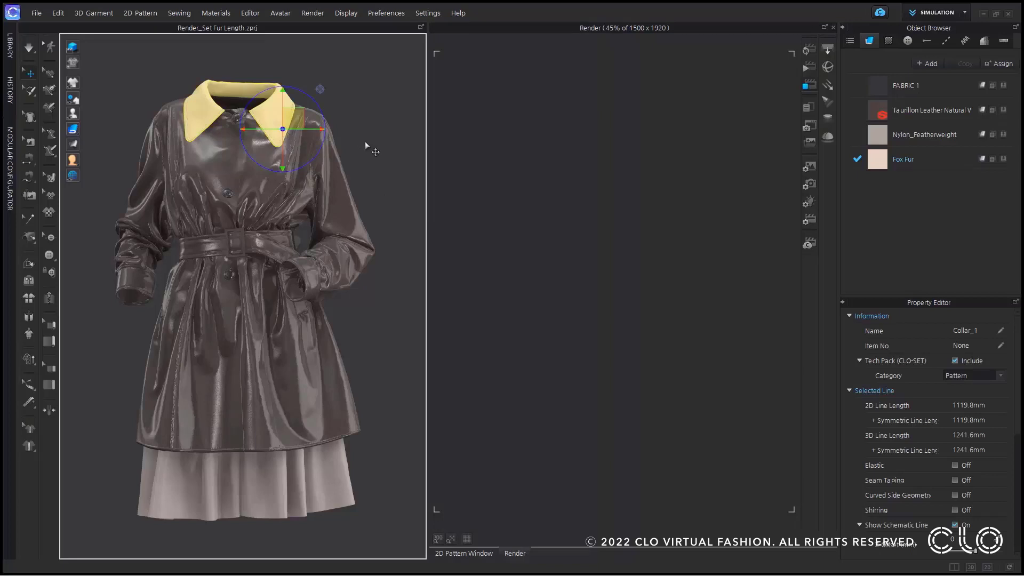
pyautogui.click(809, 52)
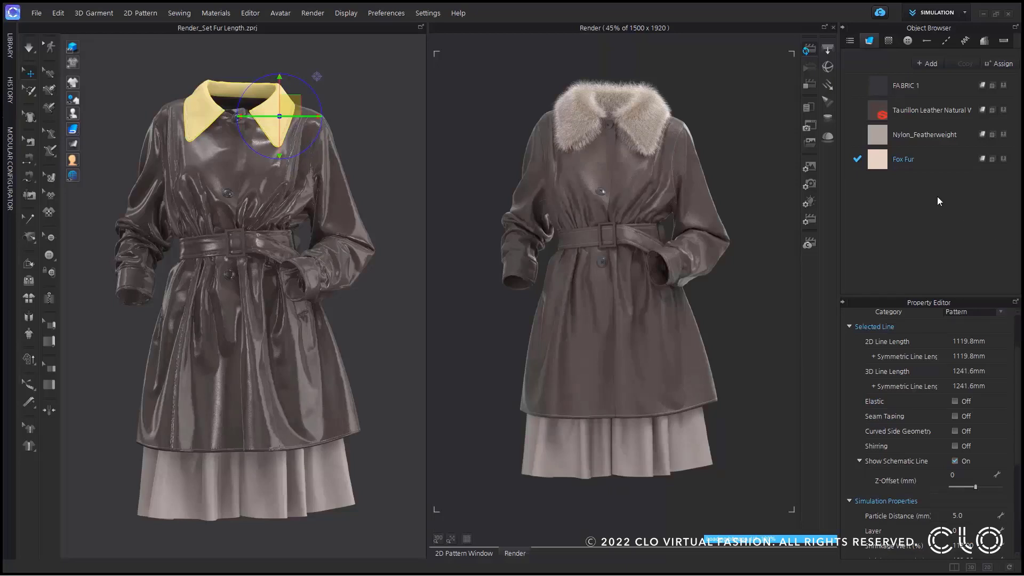
# Set the base fur length of the Fox Fur fabric to 1000 mm
pyautogui.click(882, 166)
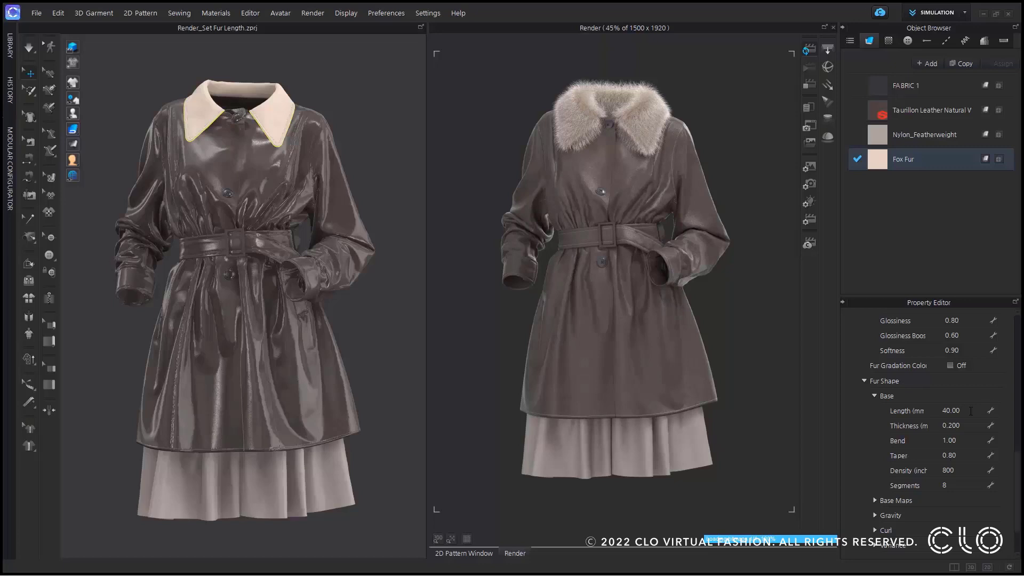
pyautogui.click(970, 411)
pyautogui.write('1000')
pyautogui.press('Return')
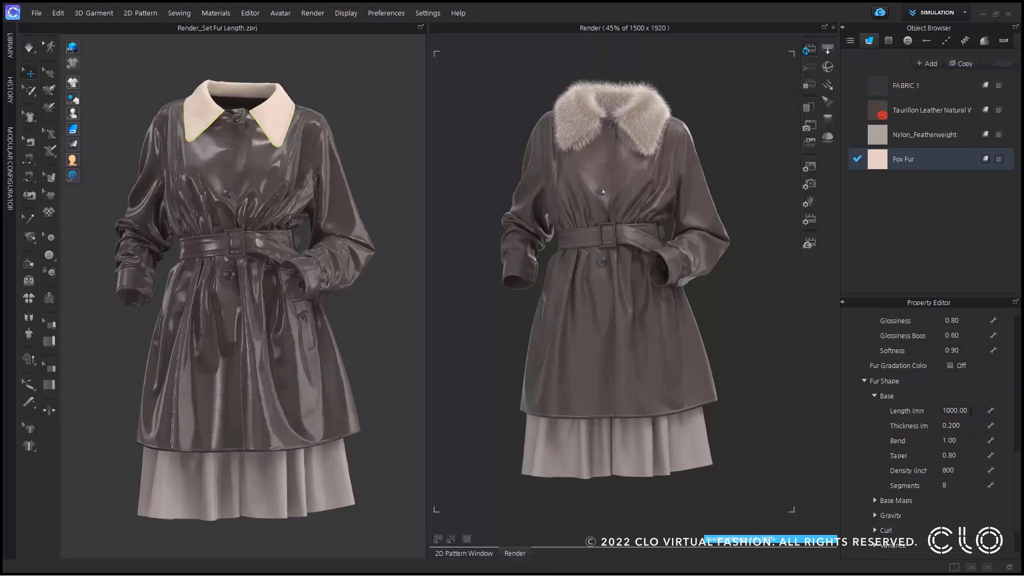